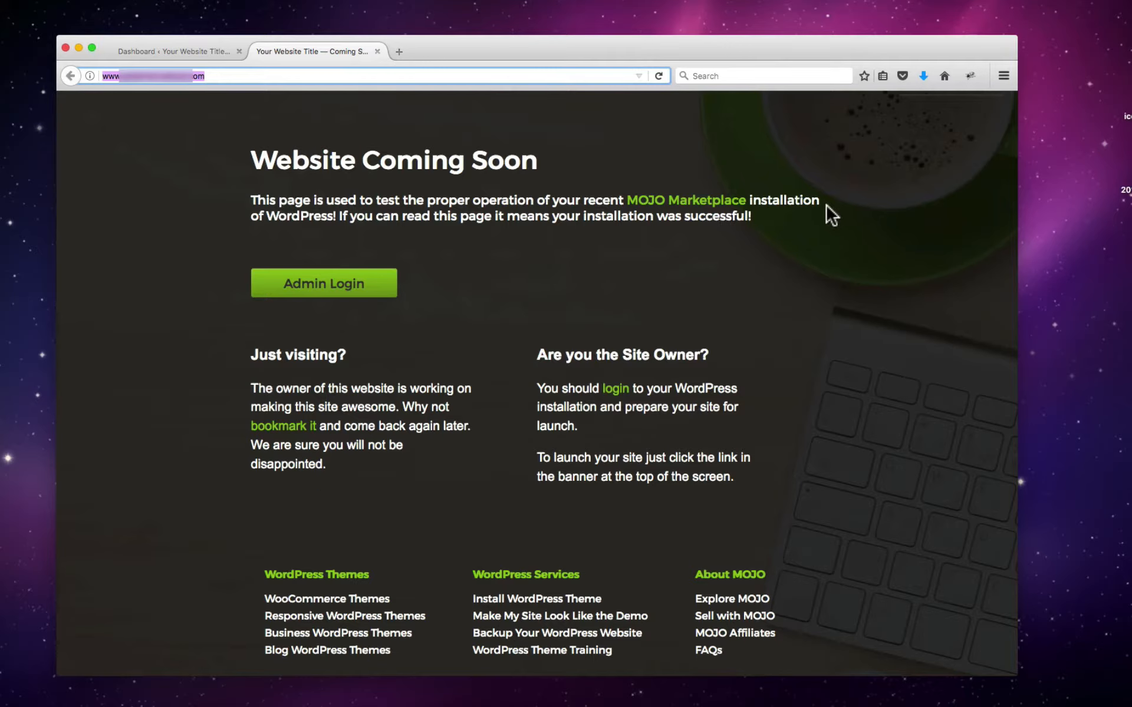
Step: Go to the posts list in the site admin and launch the site out of its "Coming Soon" mode
click(192, 52)
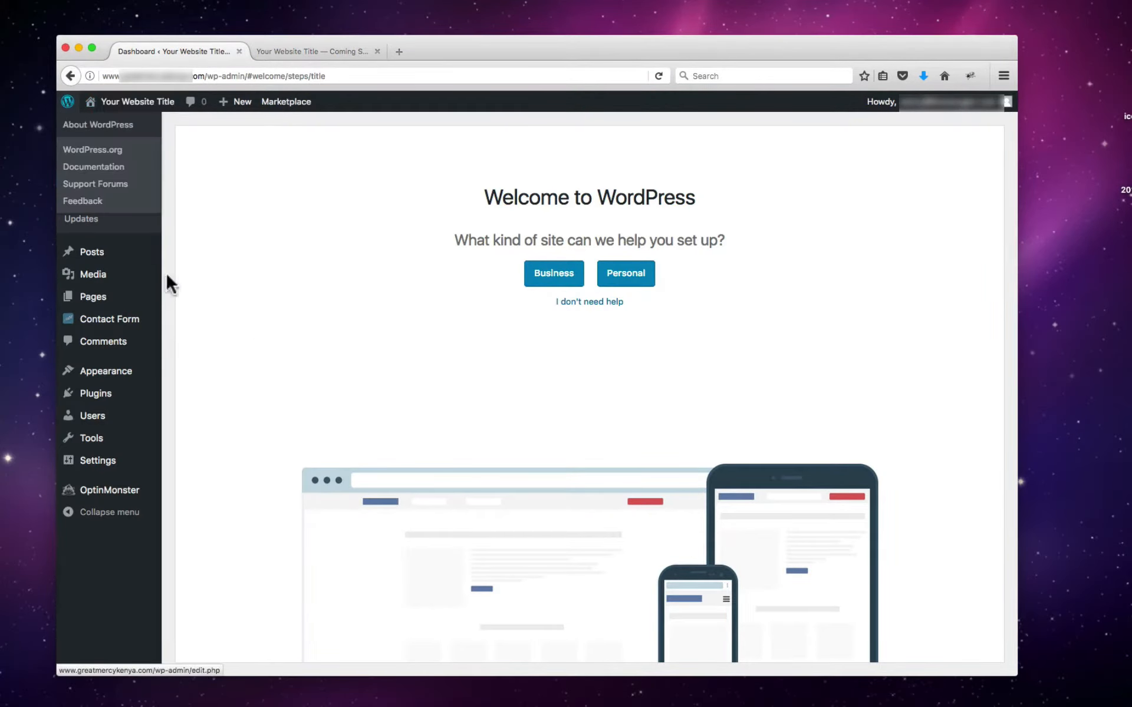
click(101, 255)
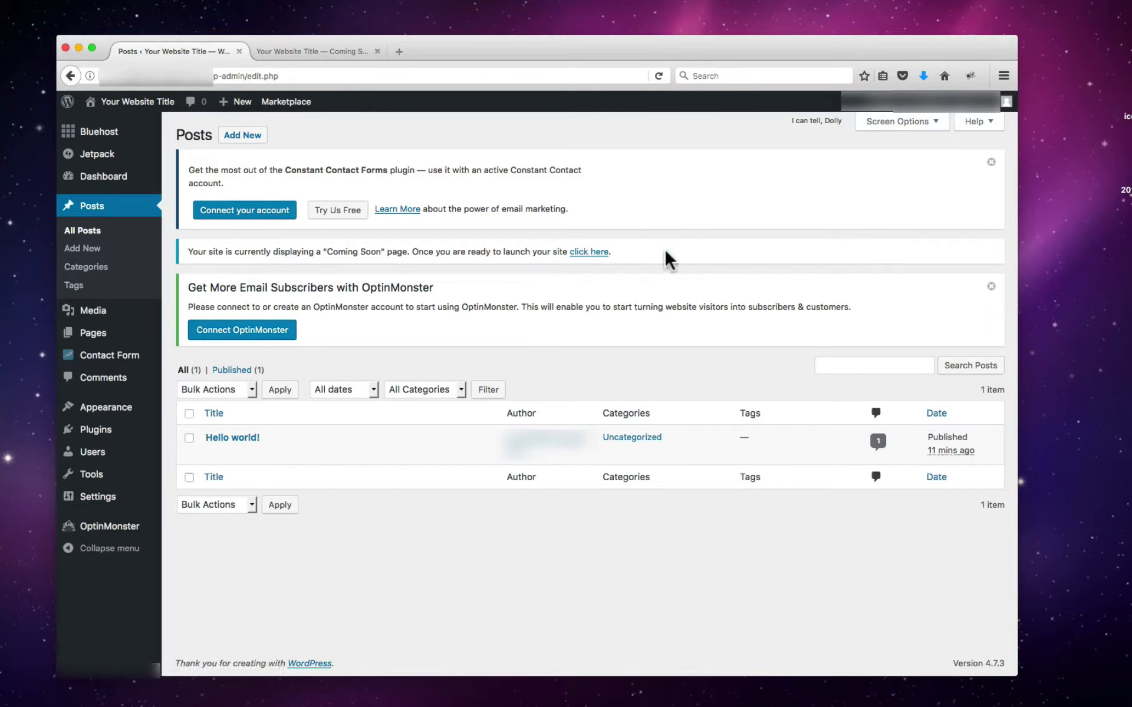
click(587, 258)
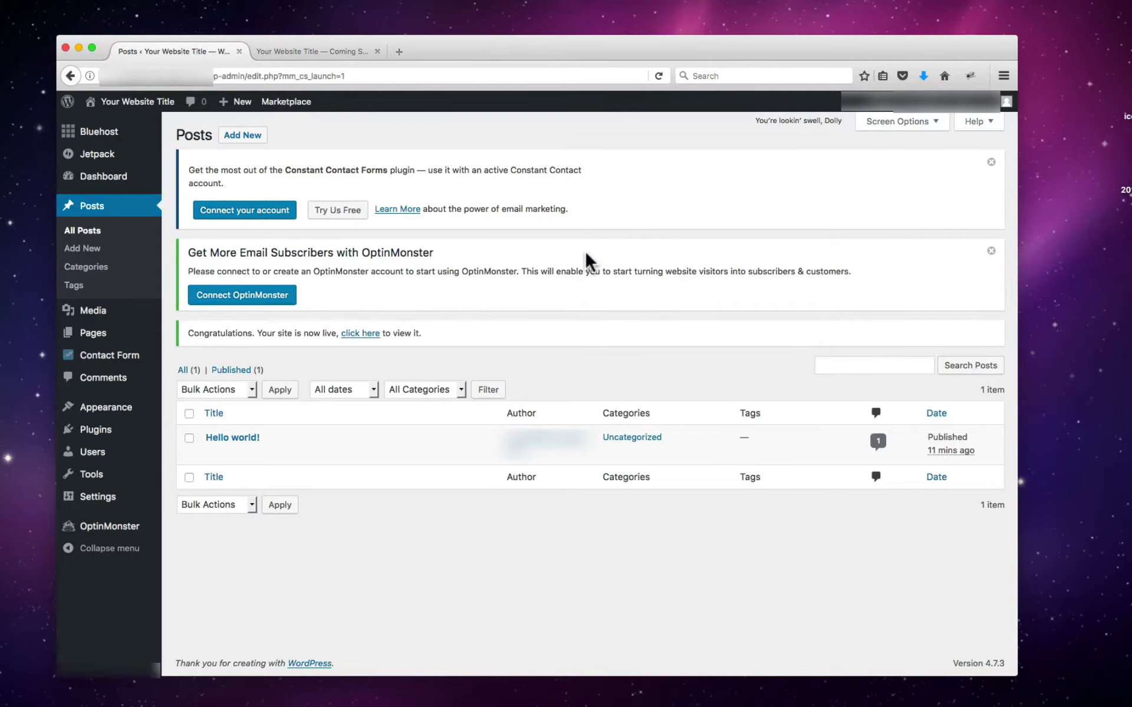
Step: Reload the public home page and look through the live site's header, posts and sidebar
click(319, 52)
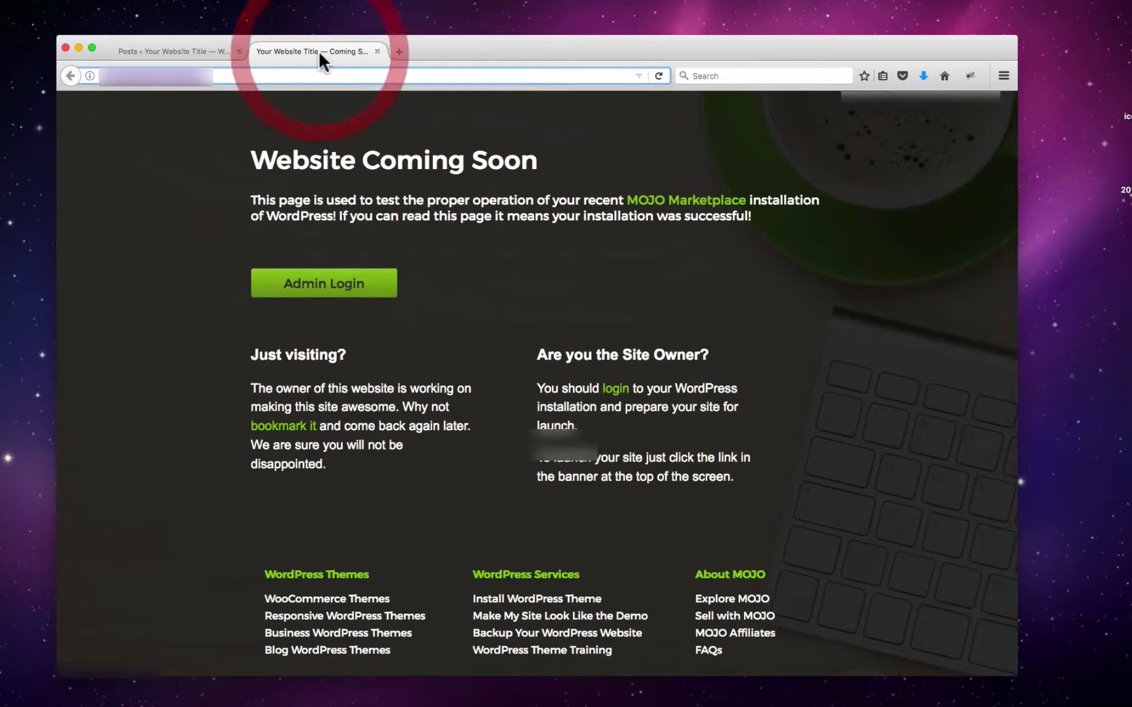
click(658, 76)
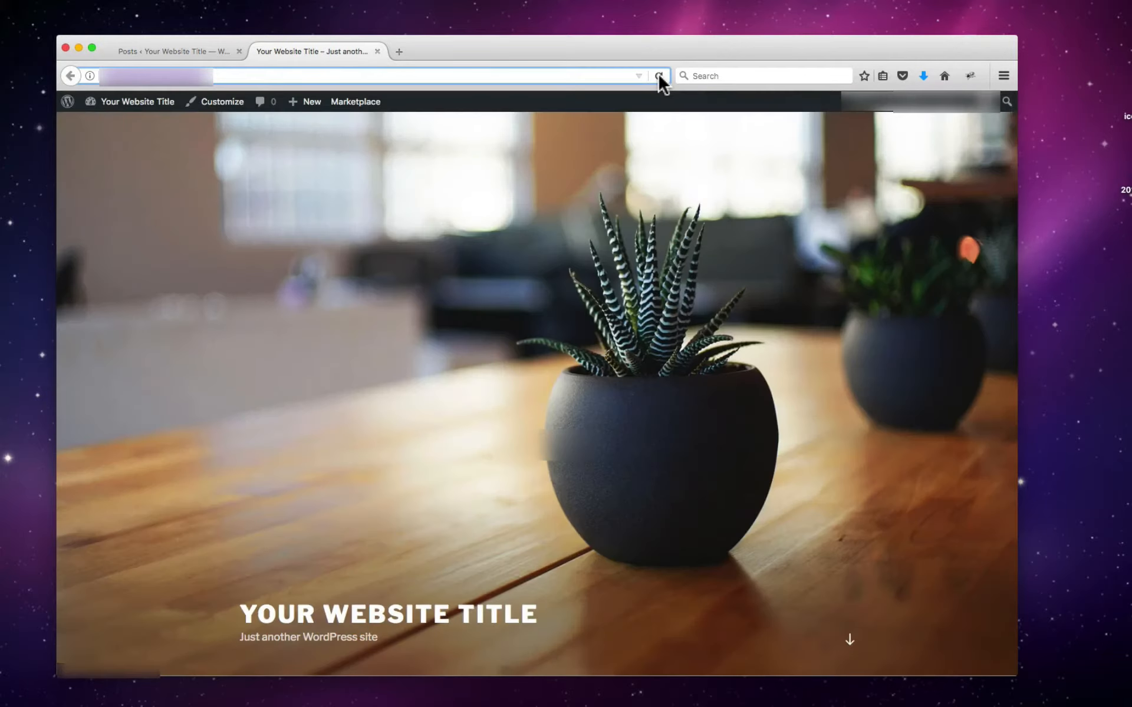
scroll(604, 226, down, 5)
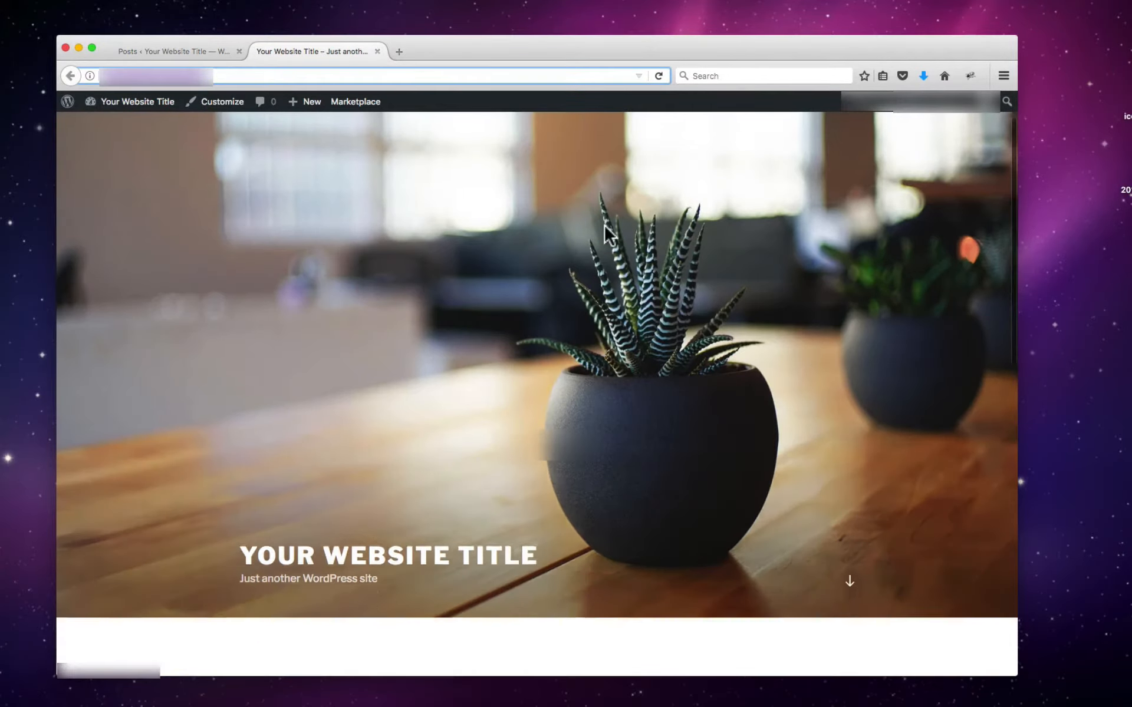
scroll(604, 224, down, 3)
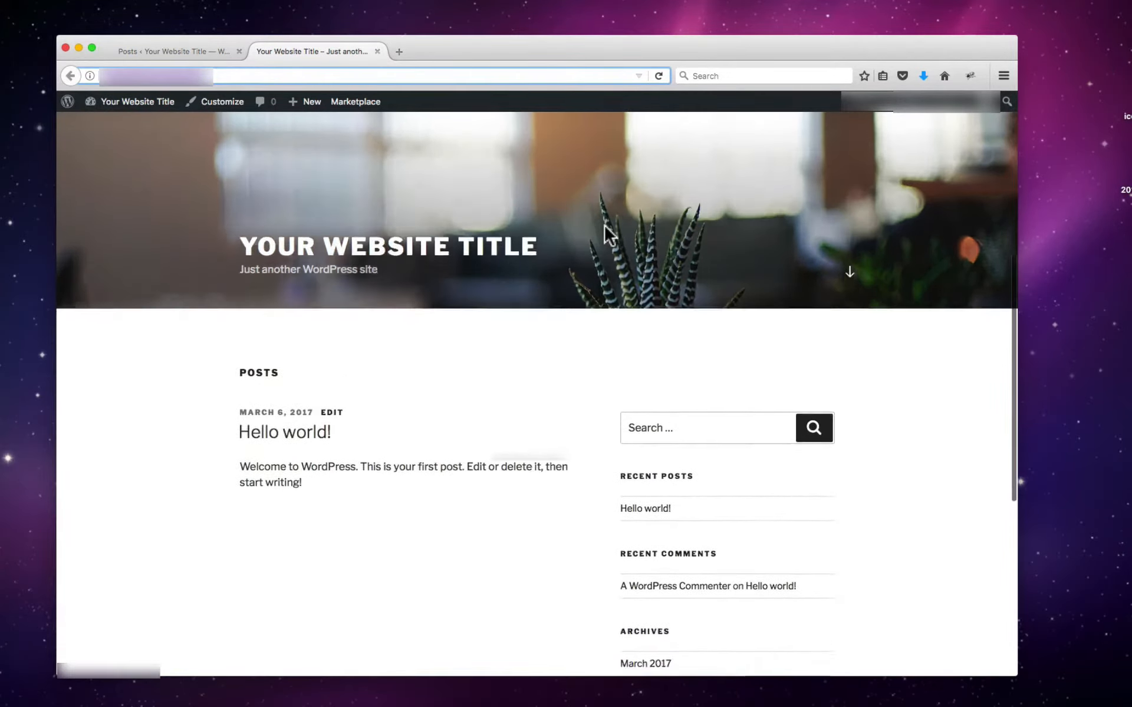
scroll(604, 226, down, 1)
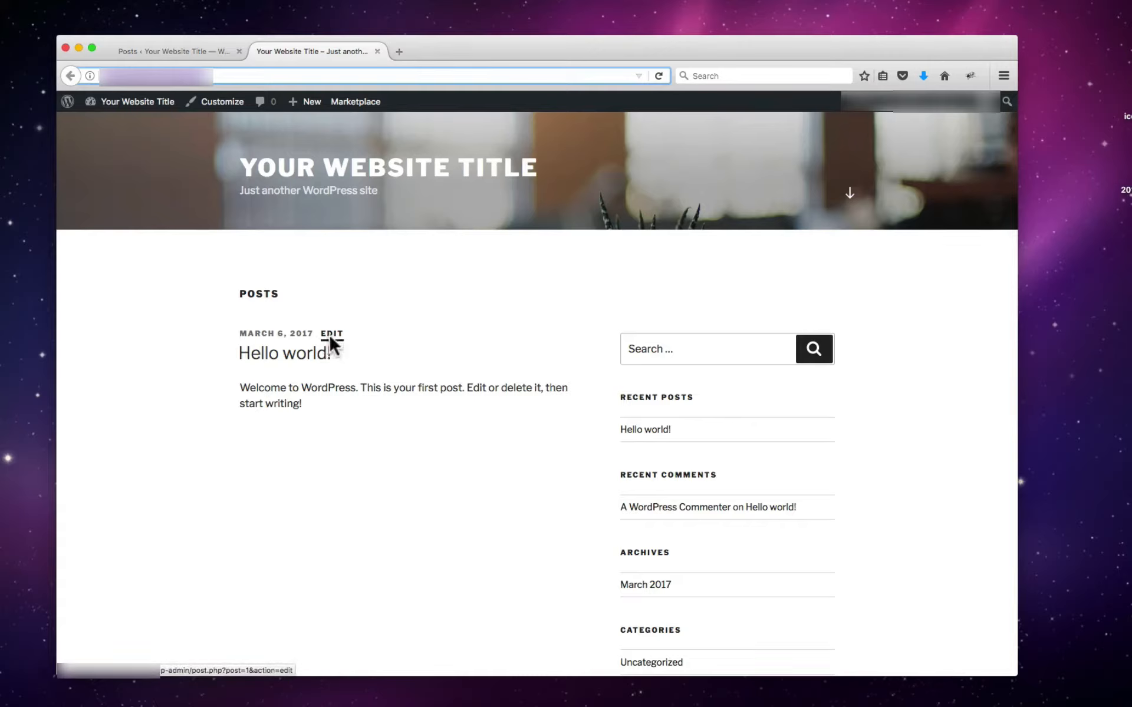
Step: Quick-edit the "Hello world!" post's title to "Hello world - it's a great day!", save it and reload the public site
click(184, 52)
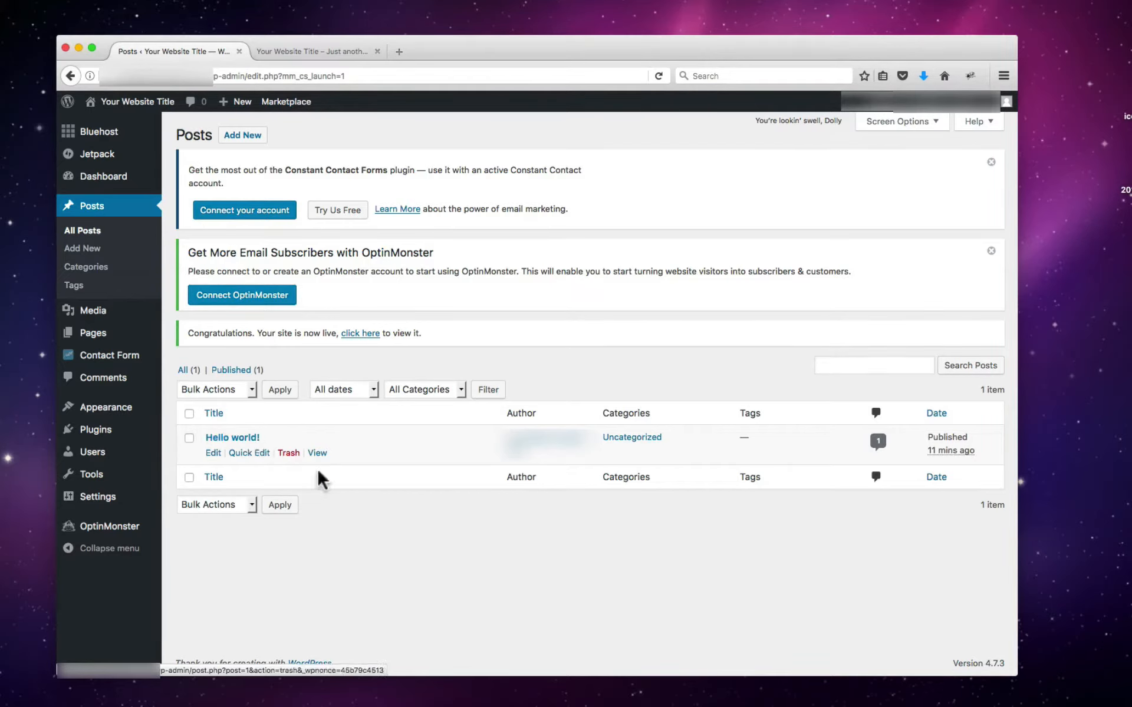
click(248, 452)
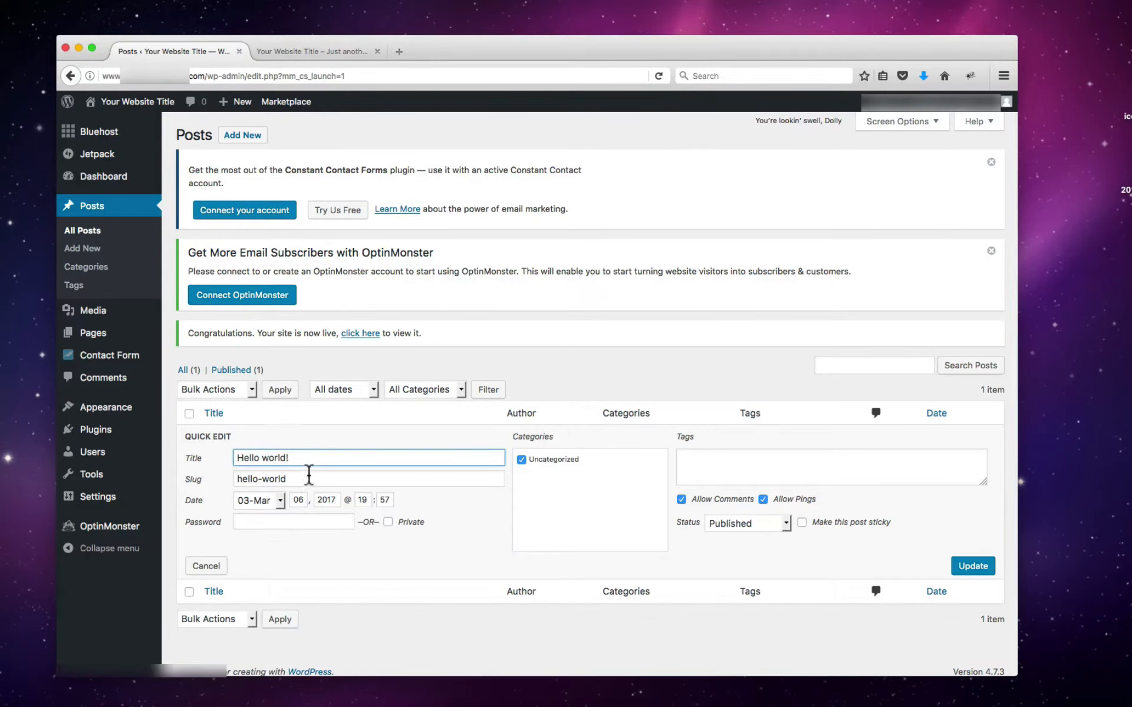
key(Left)
text(- it's a great day)
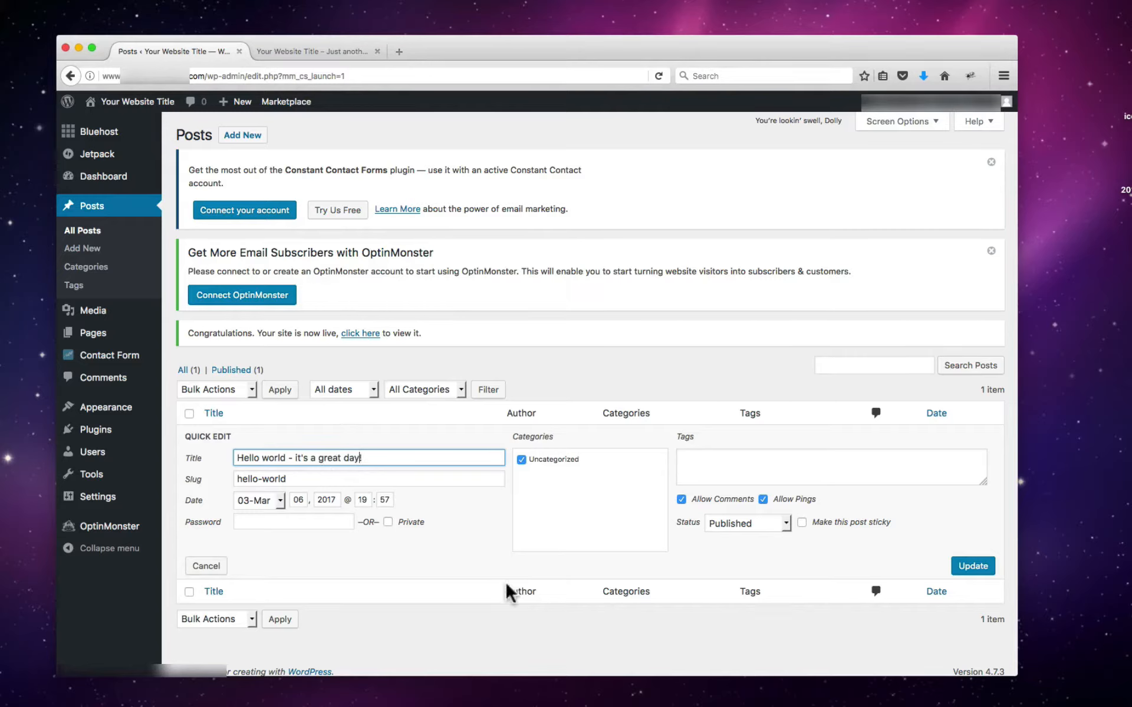
click(968, 568)
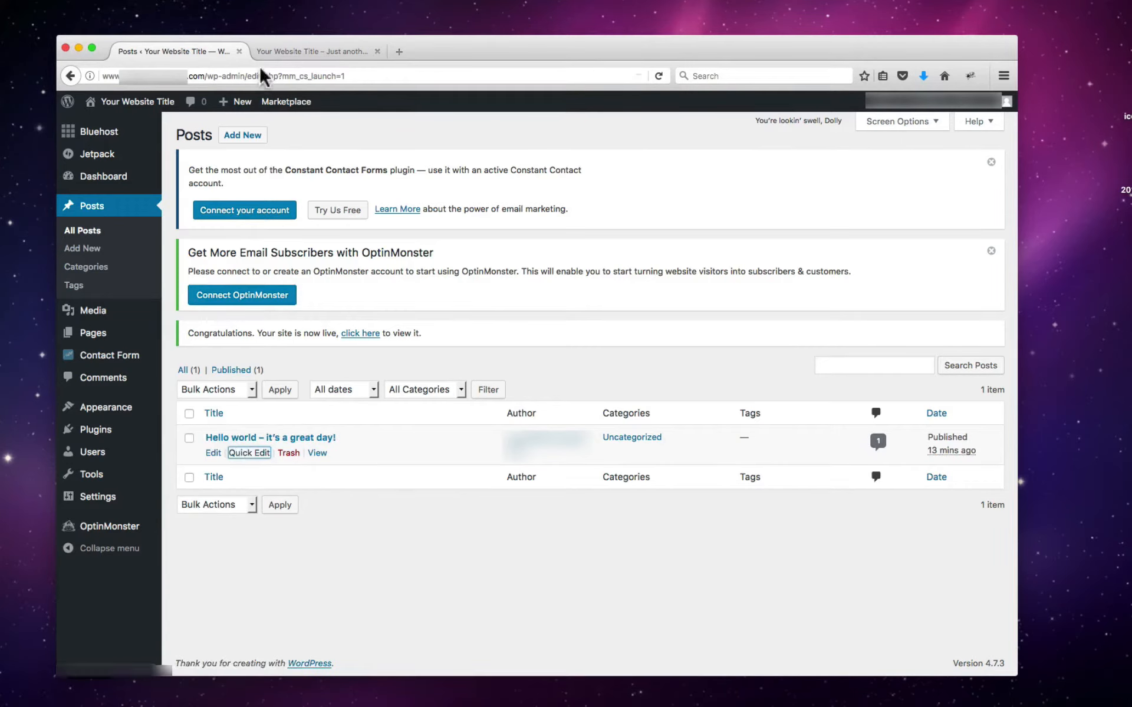
click(291, 52)
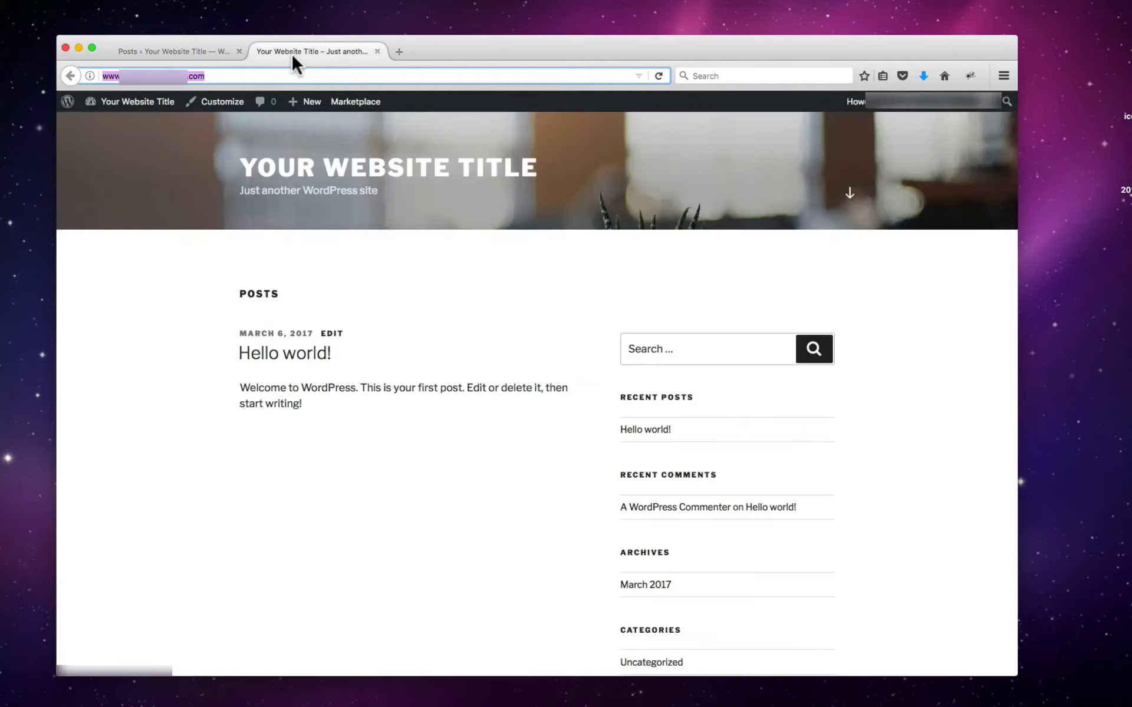
click(659, 75)
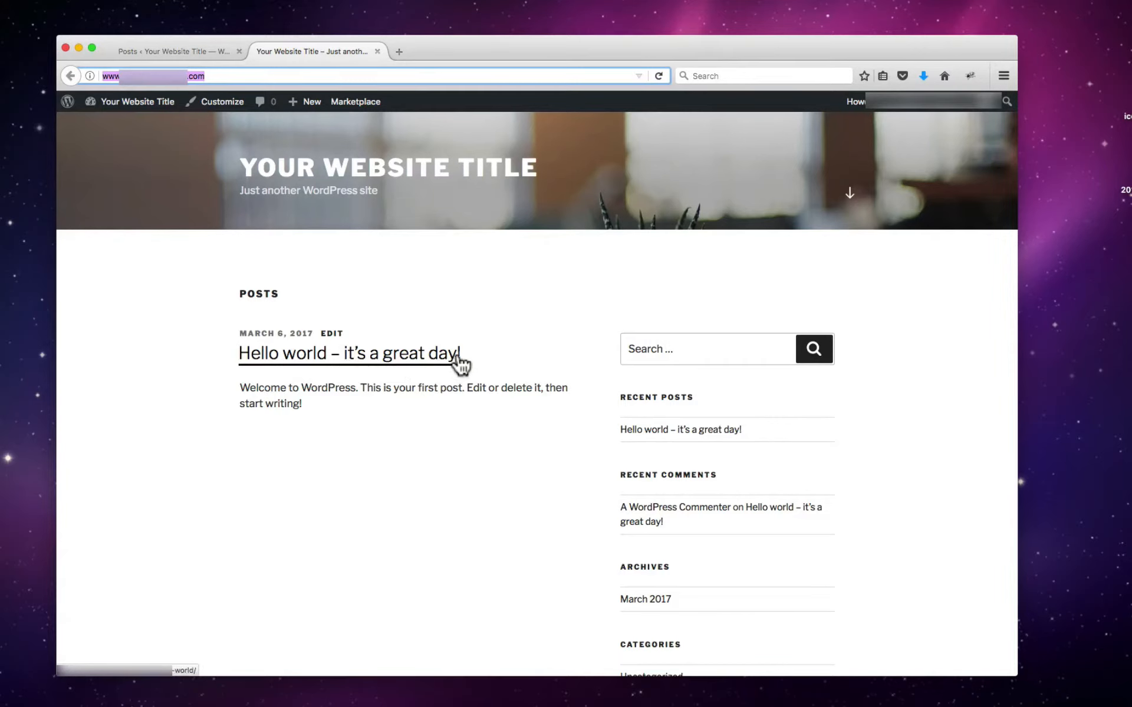
Step: Open the post in the full editor and add the line "This is an interest point" below the existing text
click(186, 48)
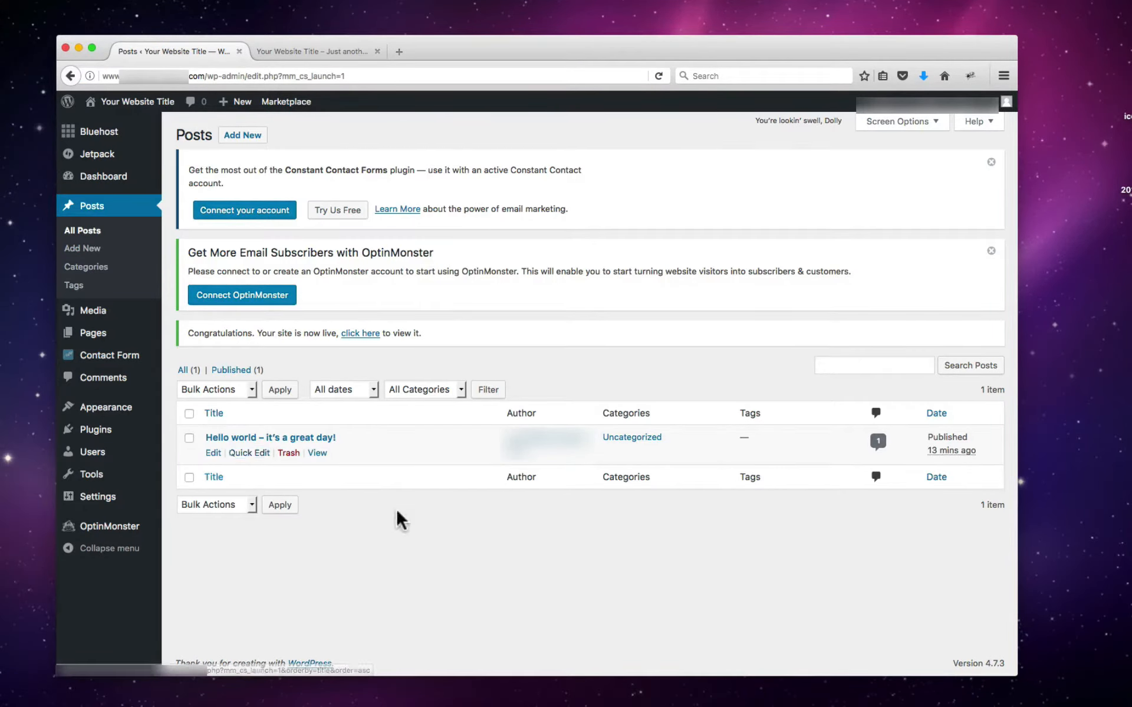
click(304, 437)
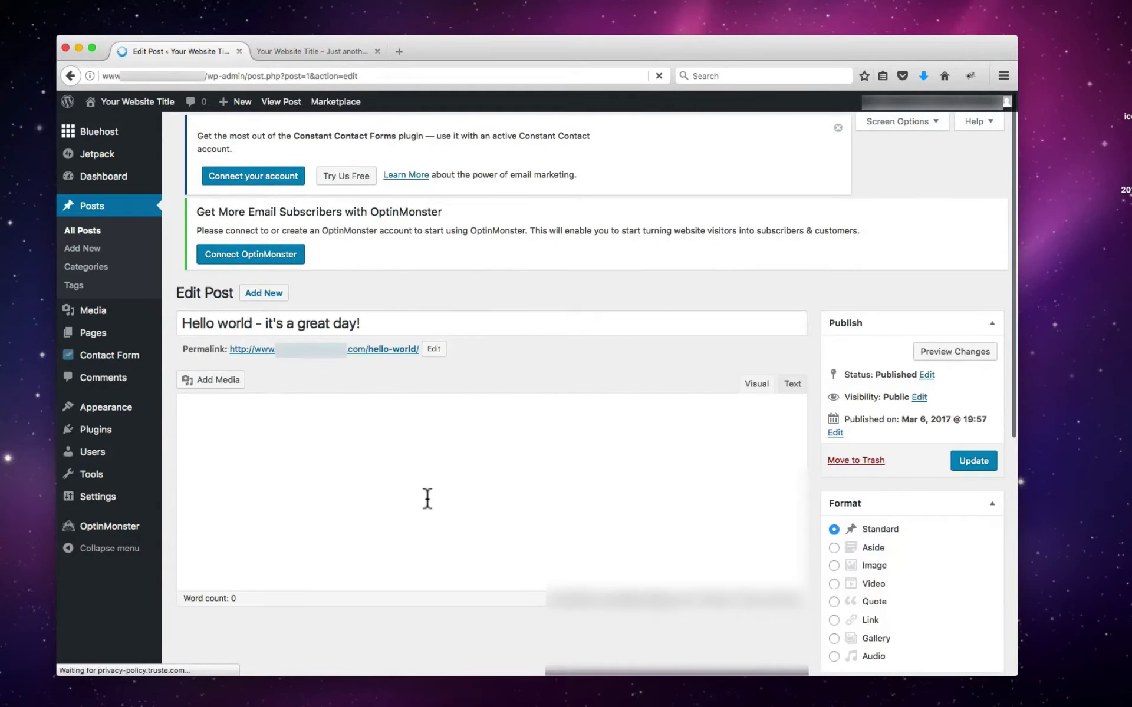
scroll(372, 525, down, 5)
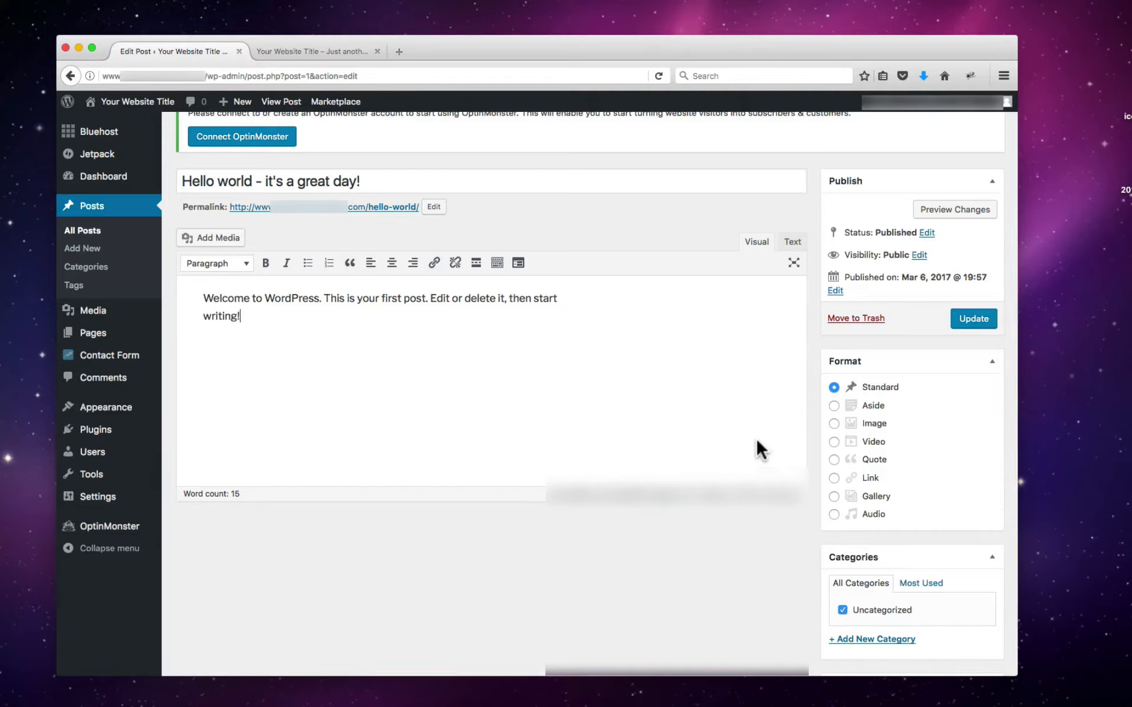
key(Return)
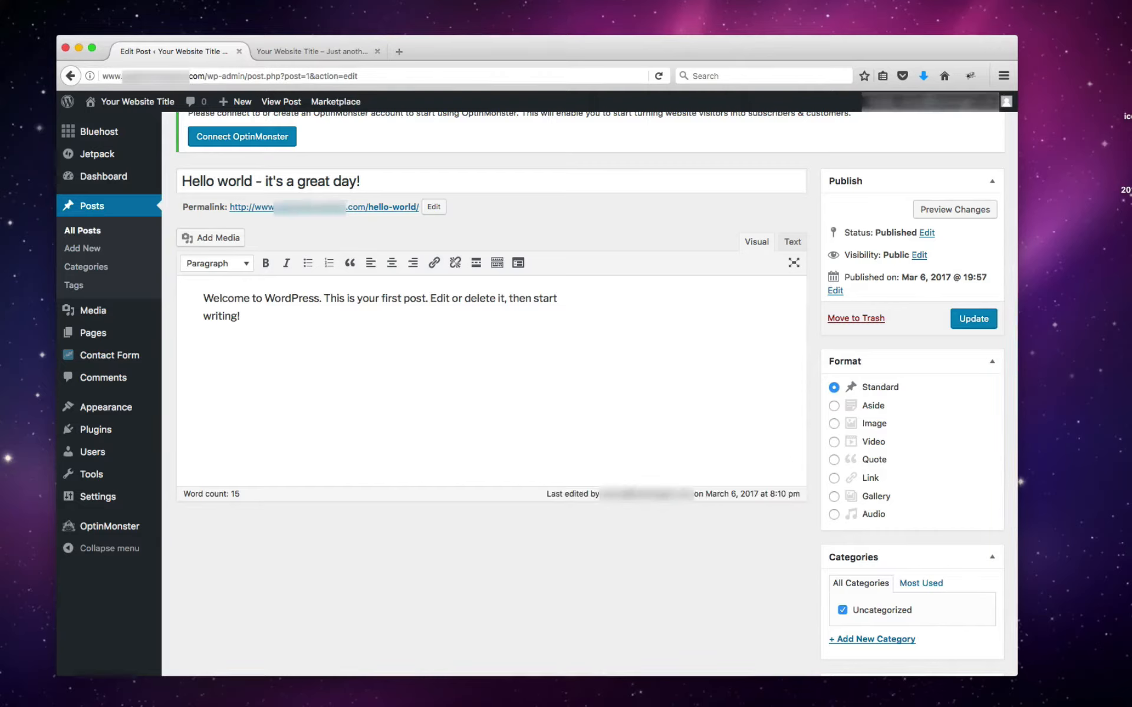
text(This is an interest point)
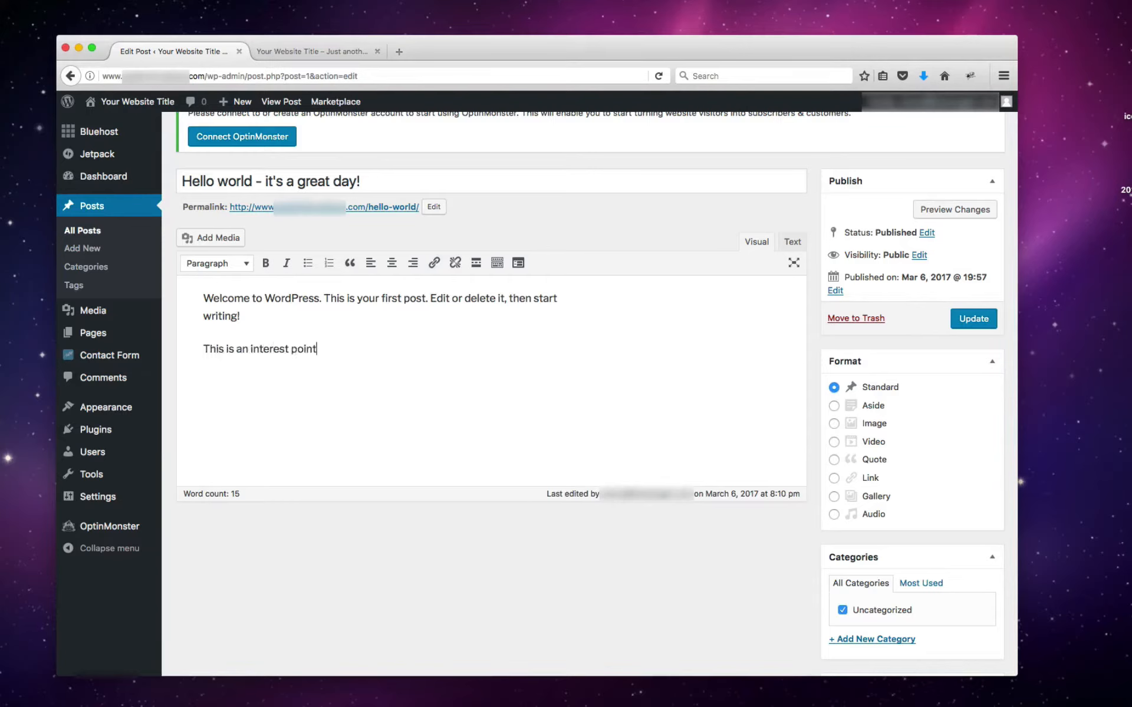
Step: Add a second line reading "This is another interesting point" to the post body, correcting its spelling
key(Return)
text(This is another intersting poing)
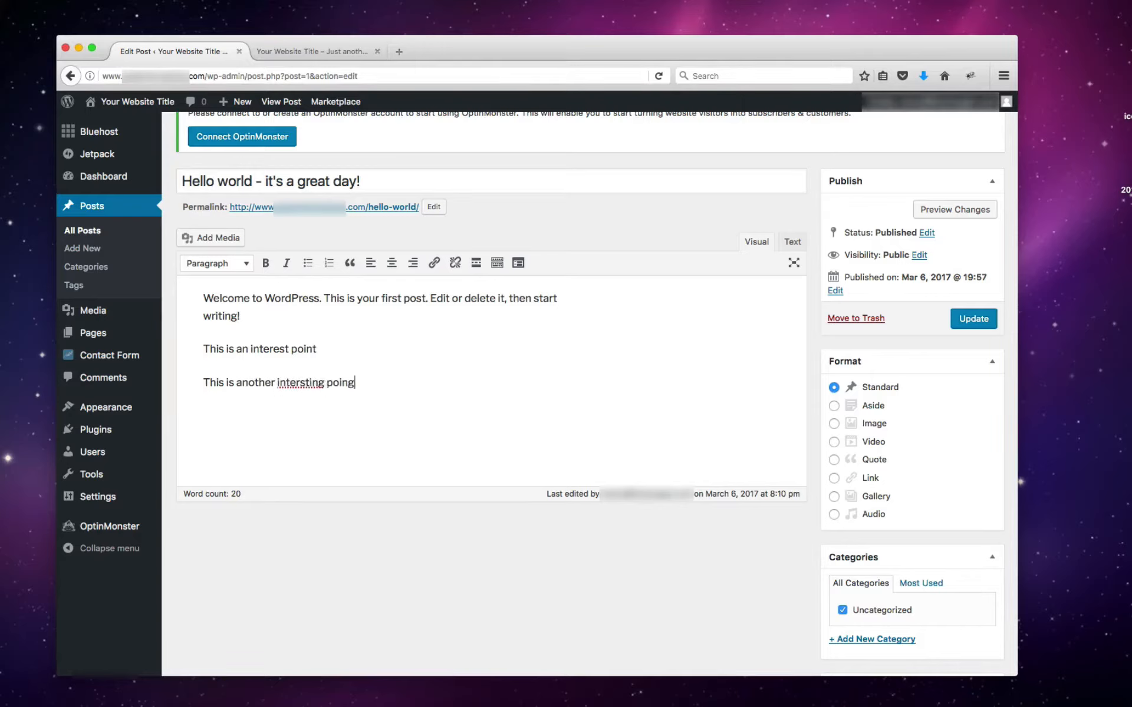
key(BackSpace)
text(t)
key(Left)
key(Left)
key(Left)
key(Left)
text(e)
key(Right)
Step: Add a third line reading "And here is a third interesting point" at the end of the post body
click(399, 411)
key(Return)
text(And here is a thir)
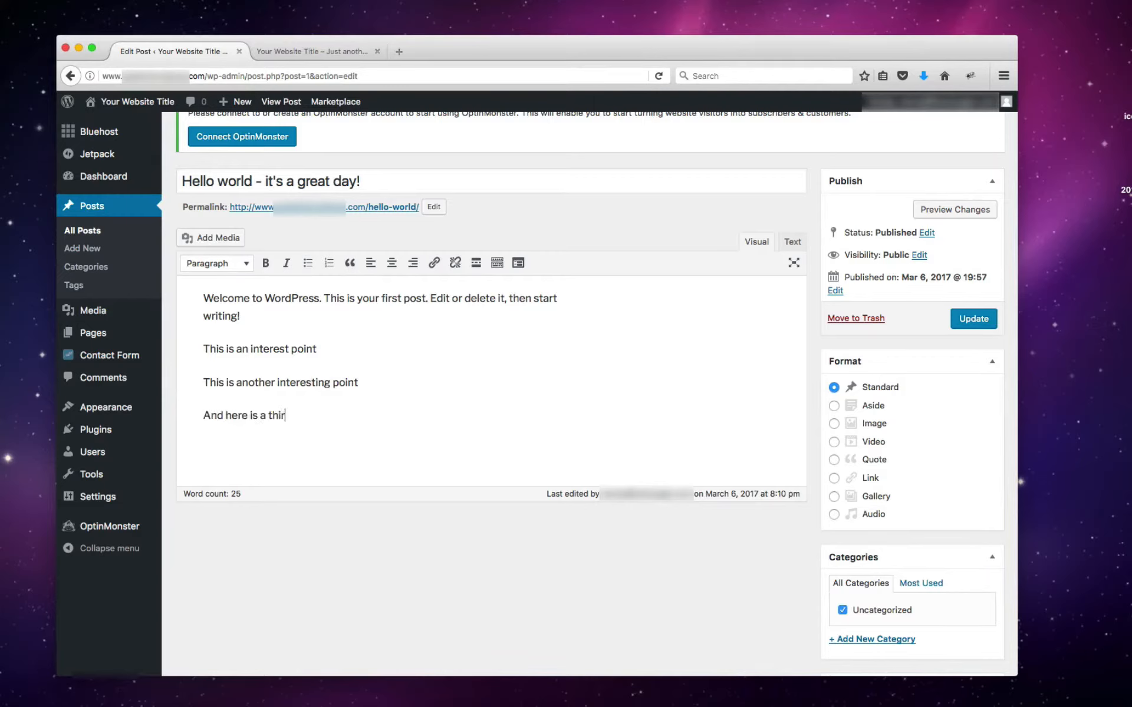
text(d interesting point)
Step: Format the three point lines in the post body as a bulleted list
drag(391, 417, 200, 349)
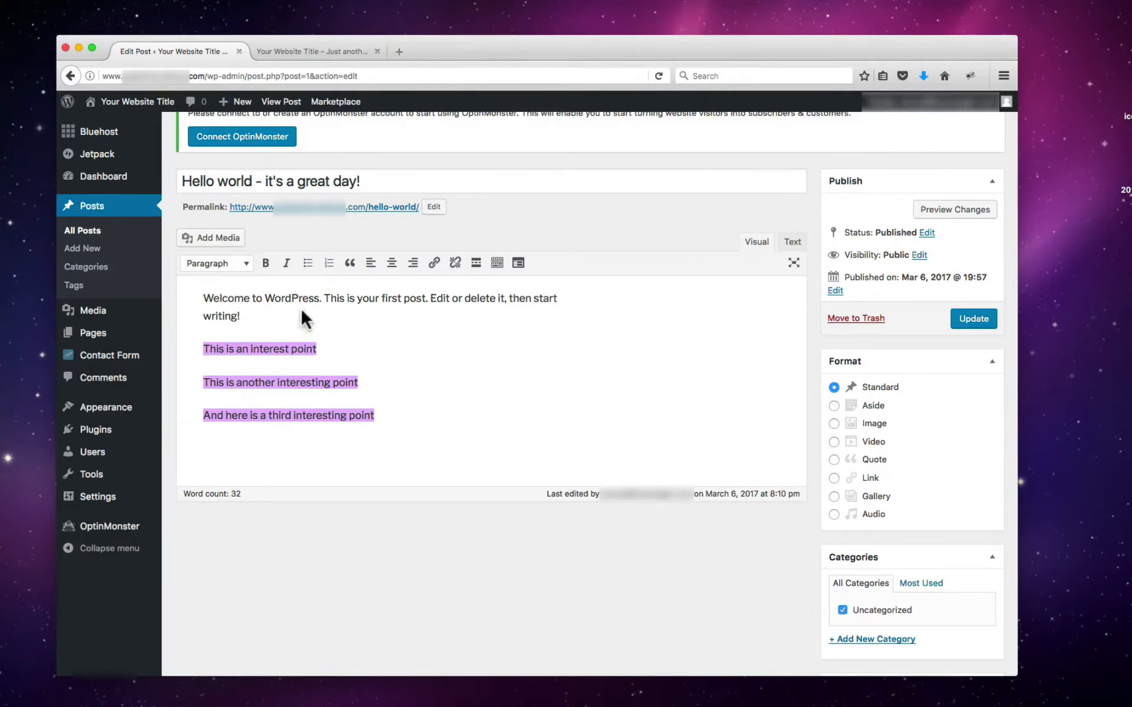
click(308, 263)
click(391, 382)
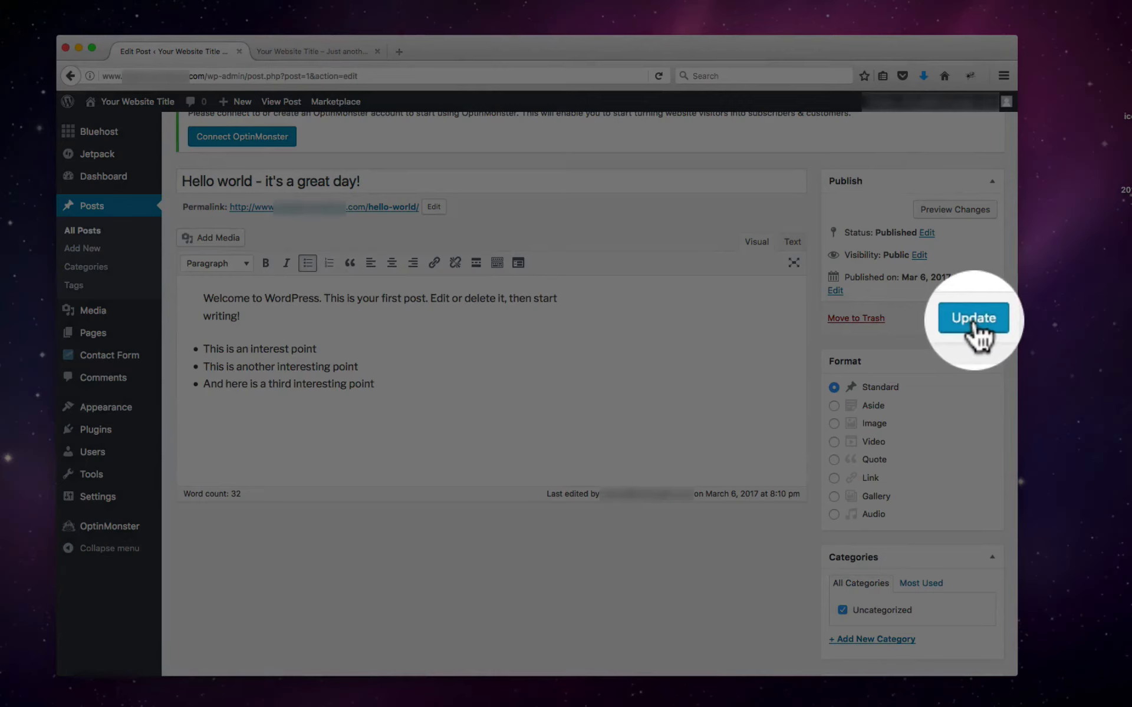
Step: Update the post and reload the public site to check the edited content
click(974, 322)
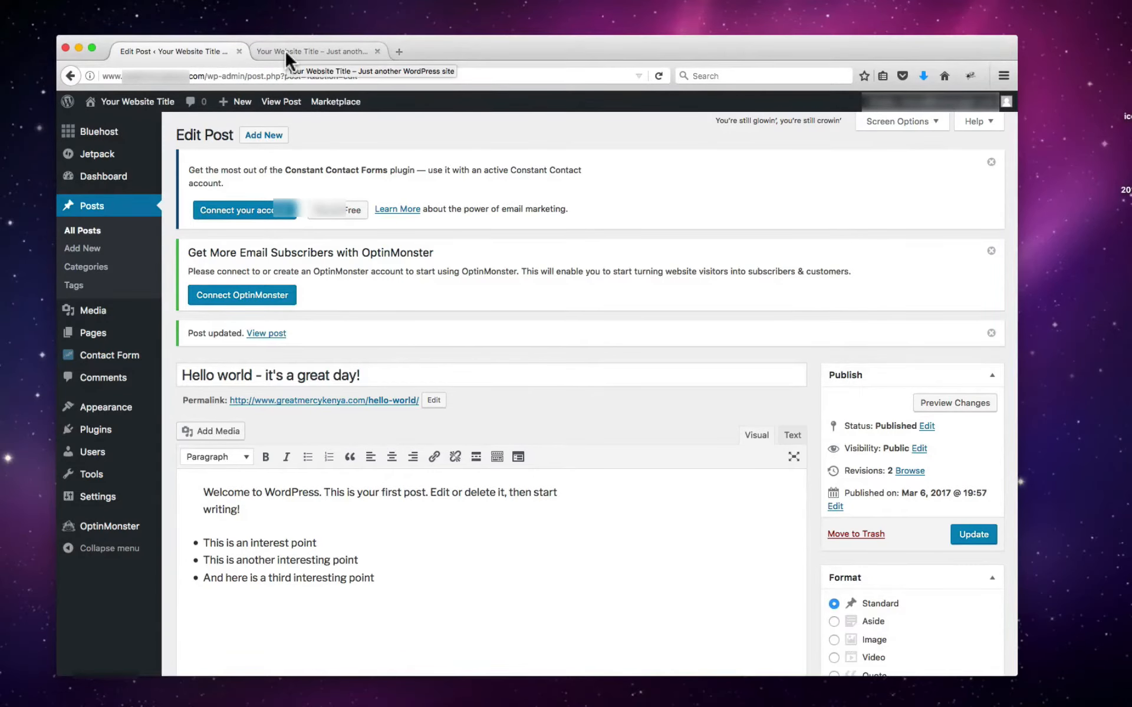
click(284, 50)
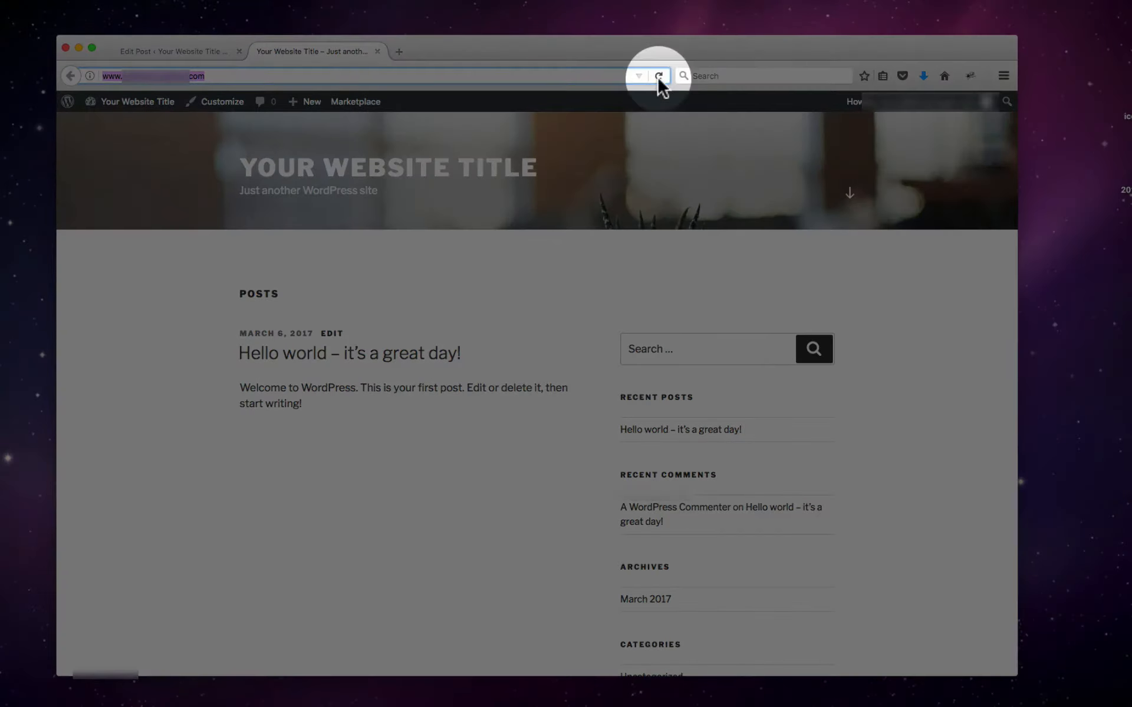
click(658, 75)
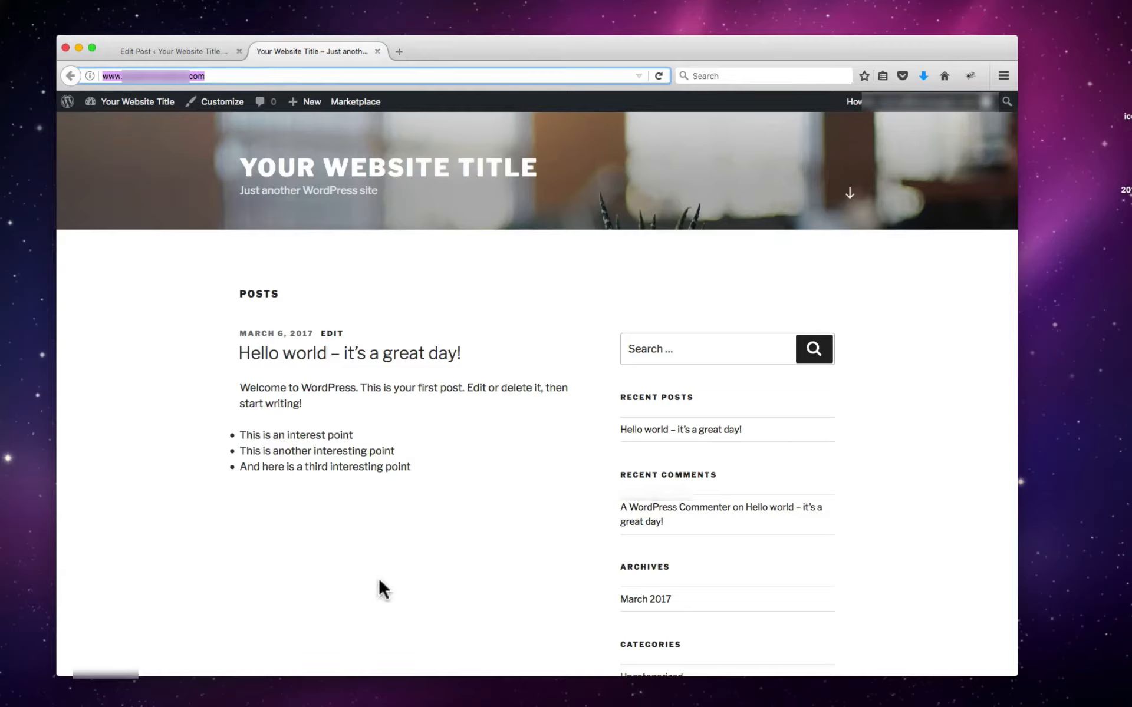
Step: Return to the post editor and dismiss the Constant Contact Forms and OptinMonster notices
click(170, 51)
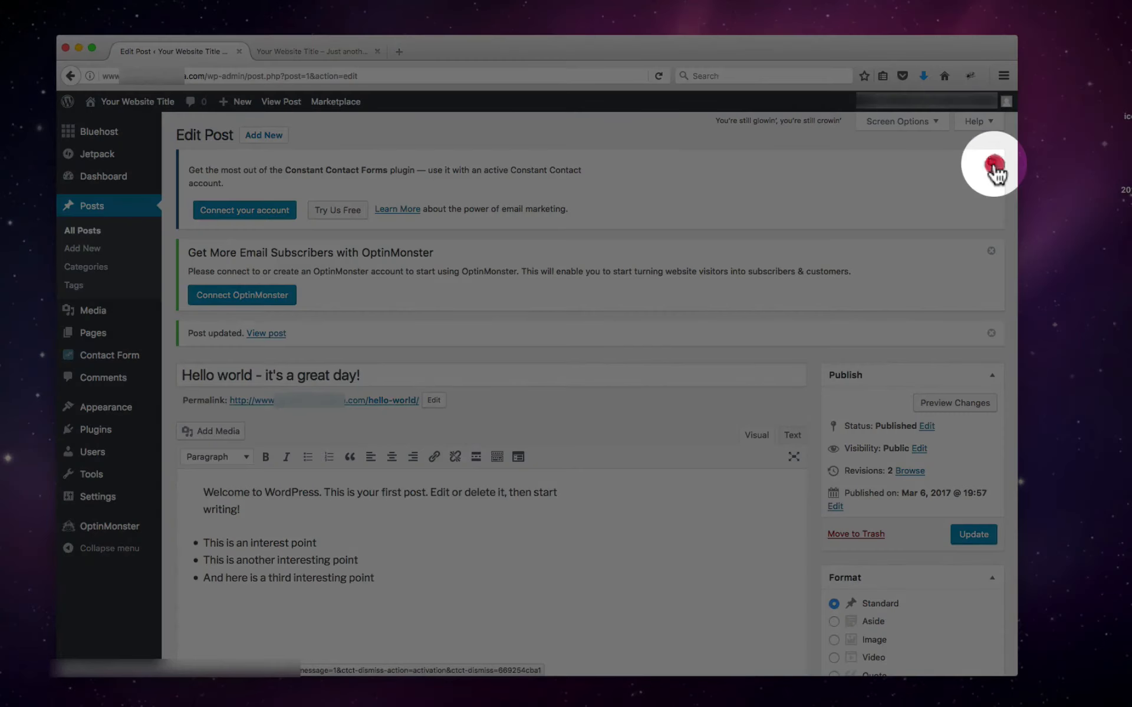
click(991, 162)
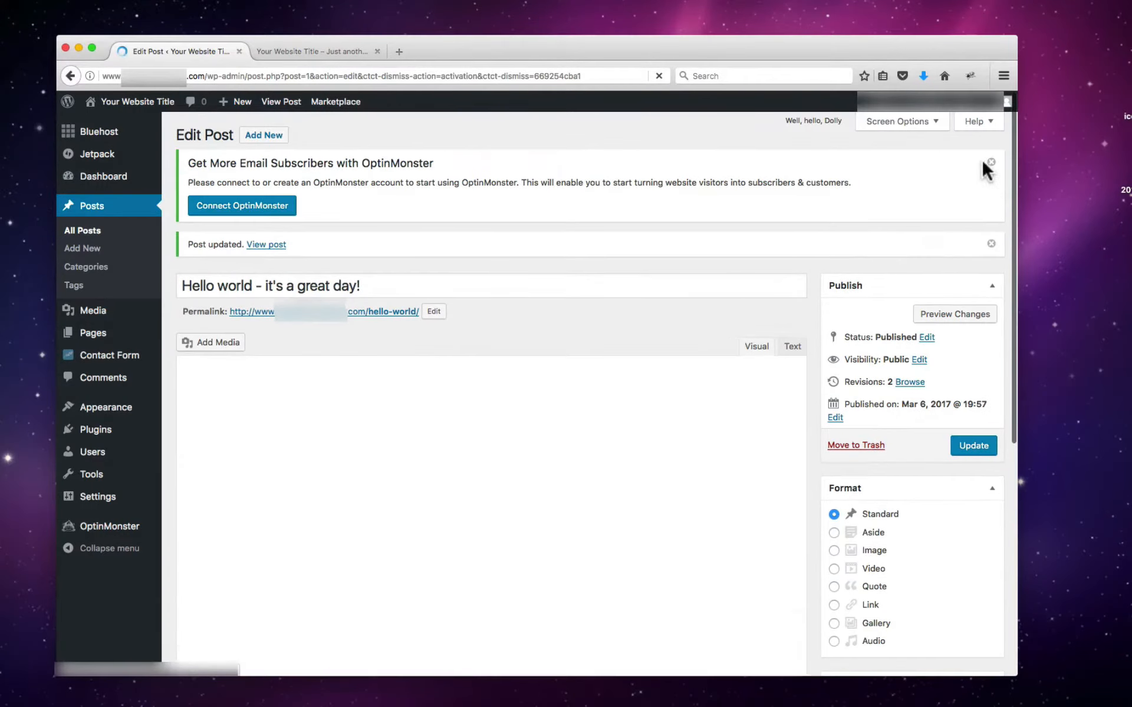
click(991, 162)
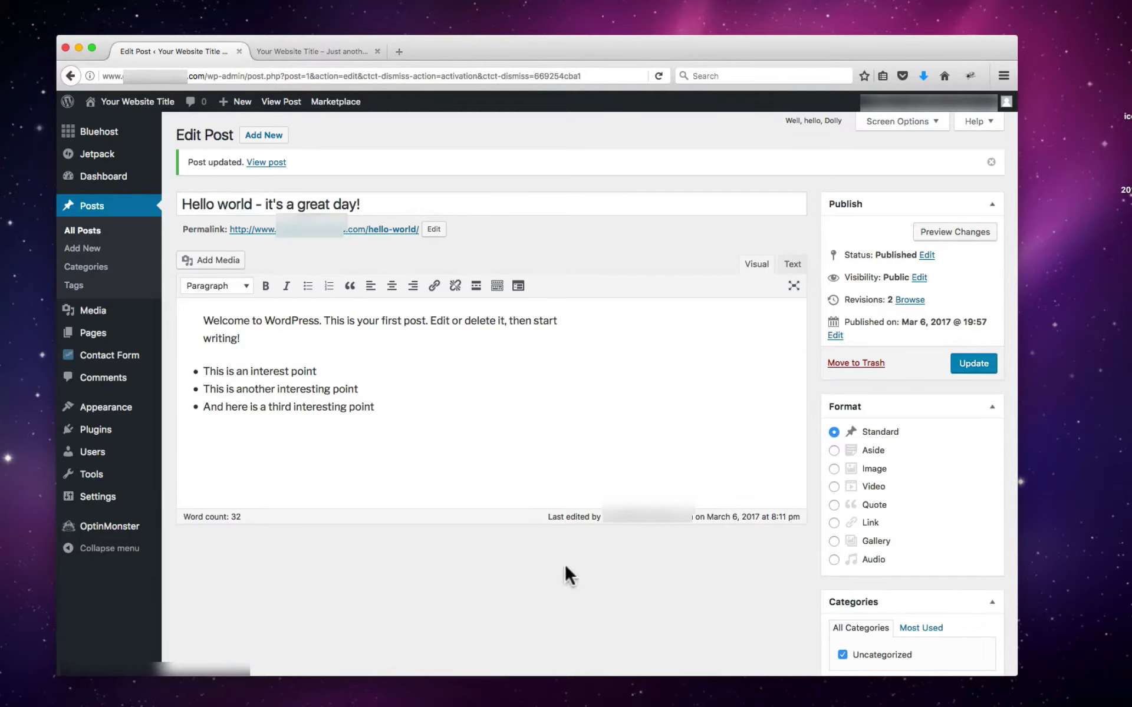
Step: Start setting a featured image for the post and upload bg-7.jpg from the desktop to the media library
scroll(649, 583, down, 5)
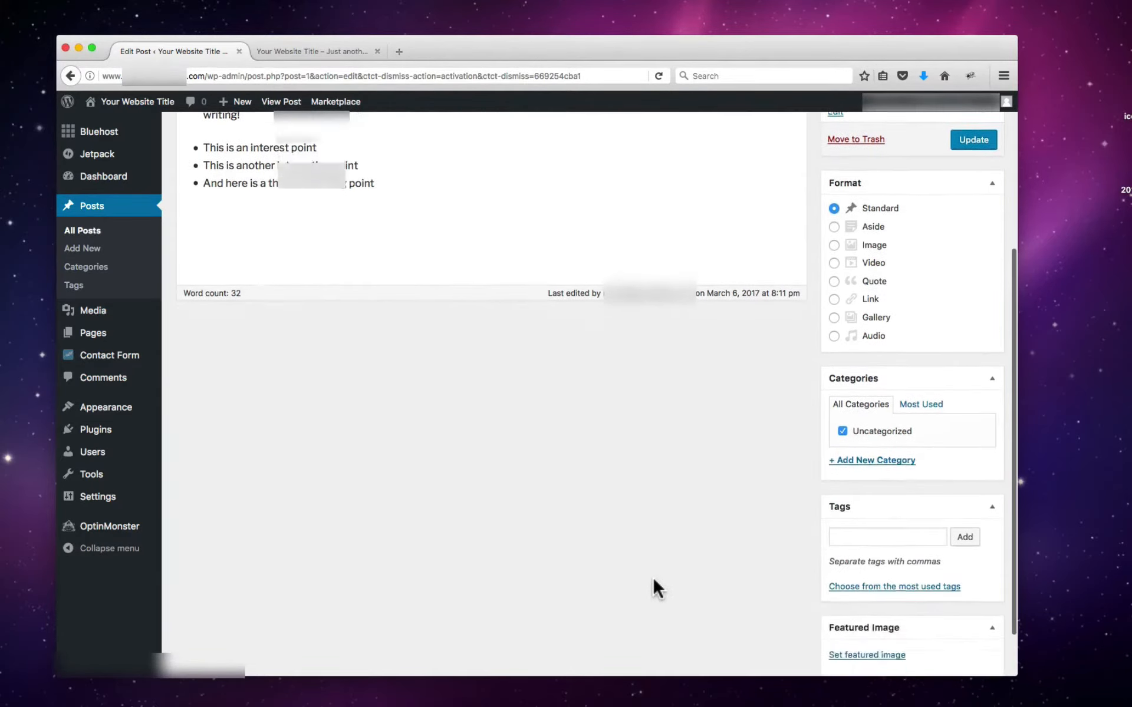
scroll(654, 578, down, 2)
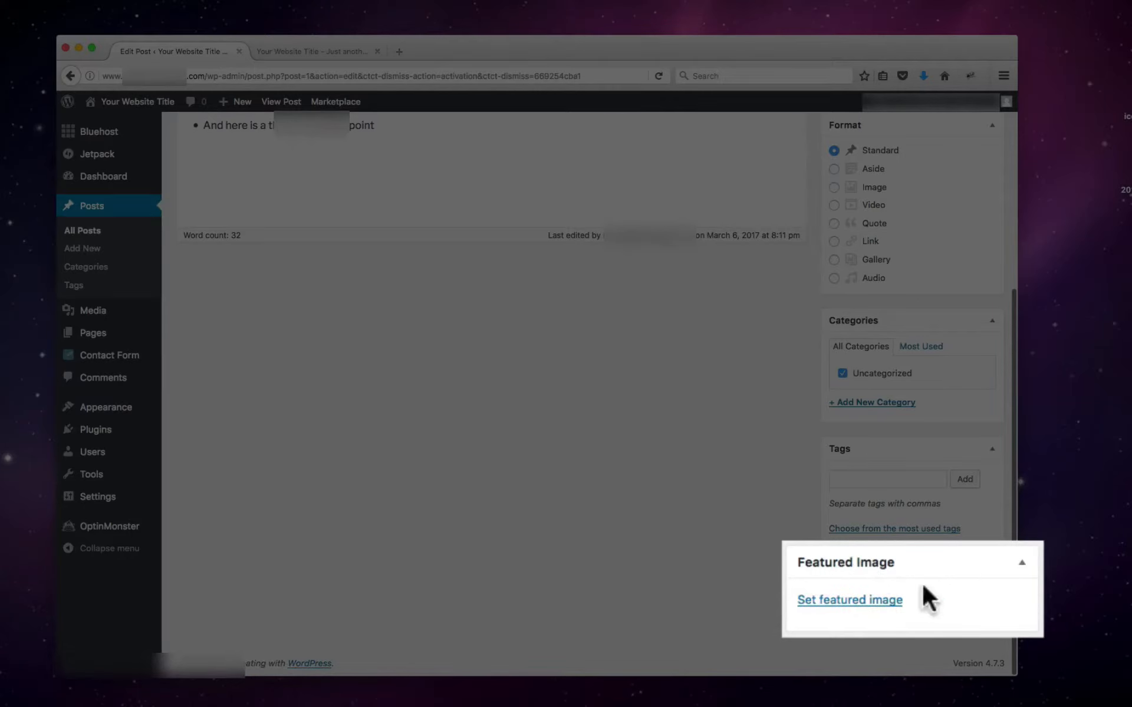
click(866, 598)
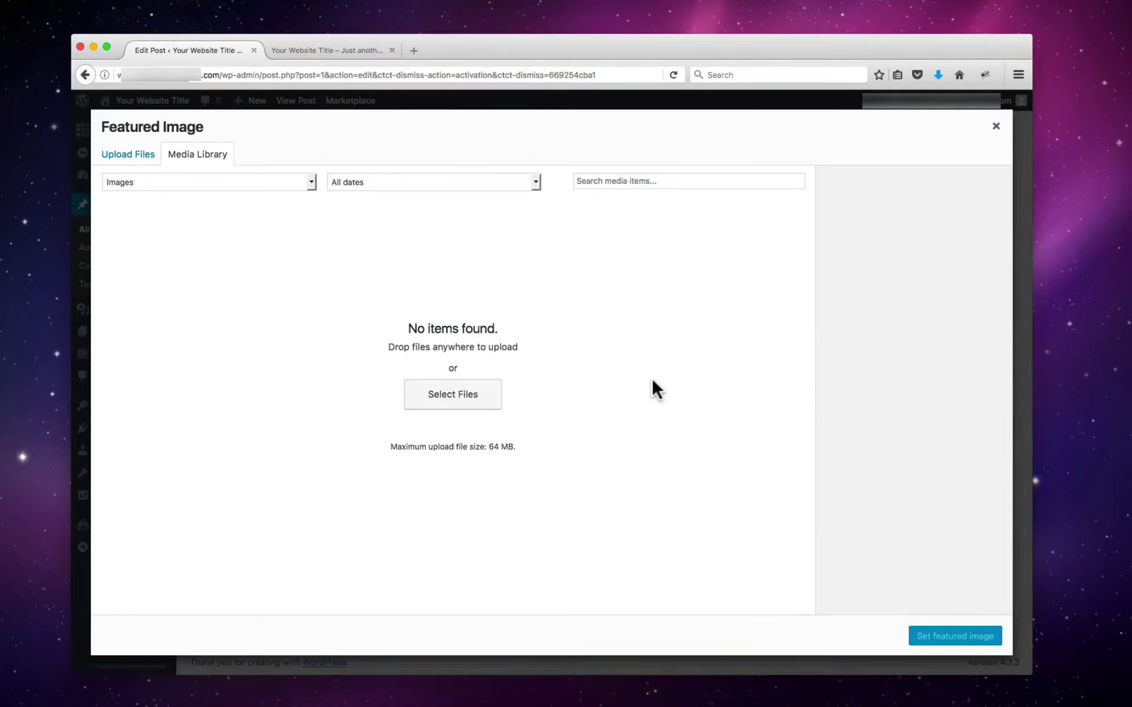
click(462, 405)
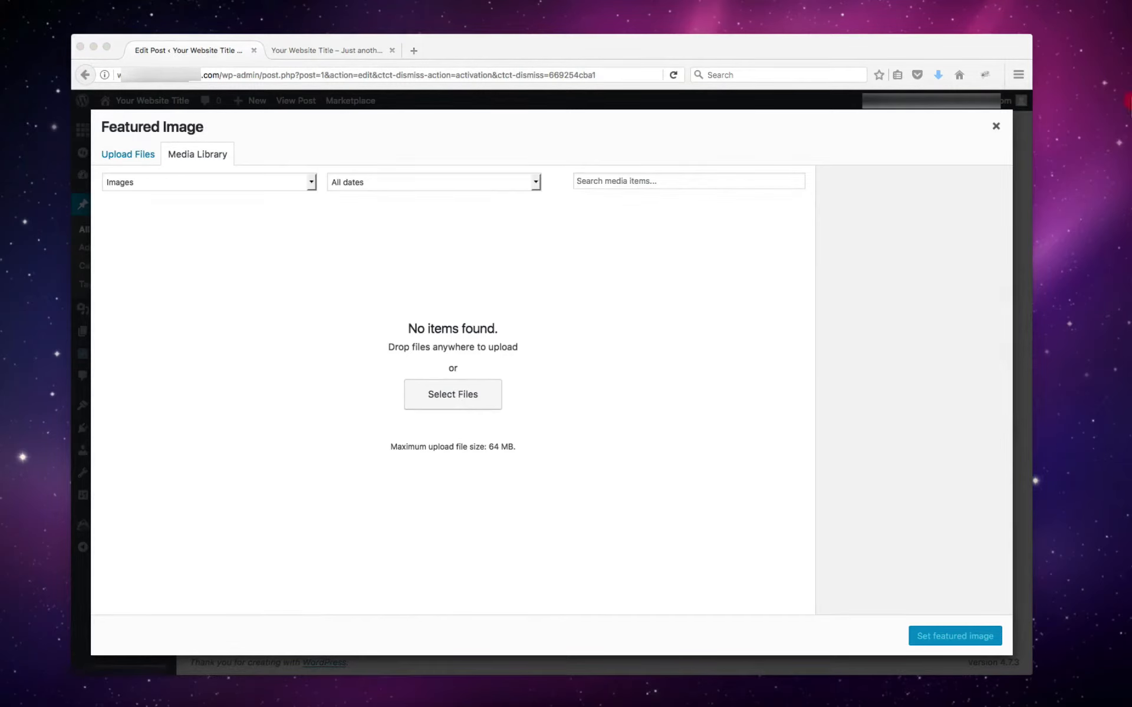
drag(1128, 106, 279, 235)
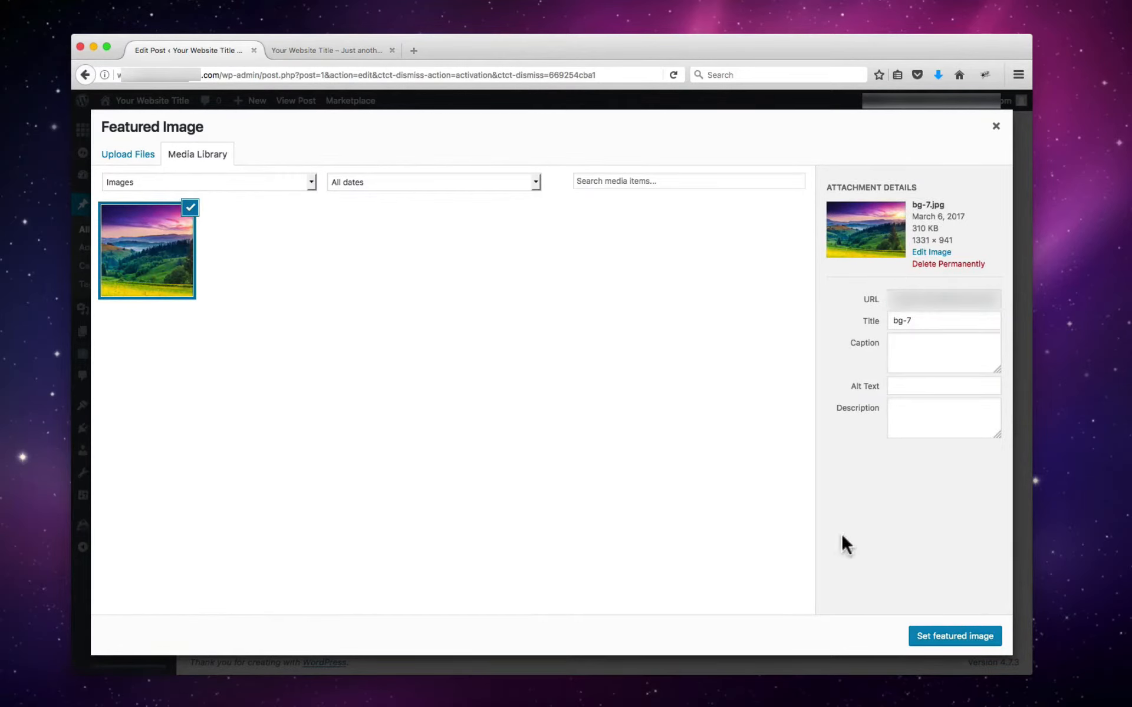
Step: Title the uploaded image "Beautiful Scenery" and set it as the post's featured image
click(923, 322)
drag(922, 321, 868, 317)
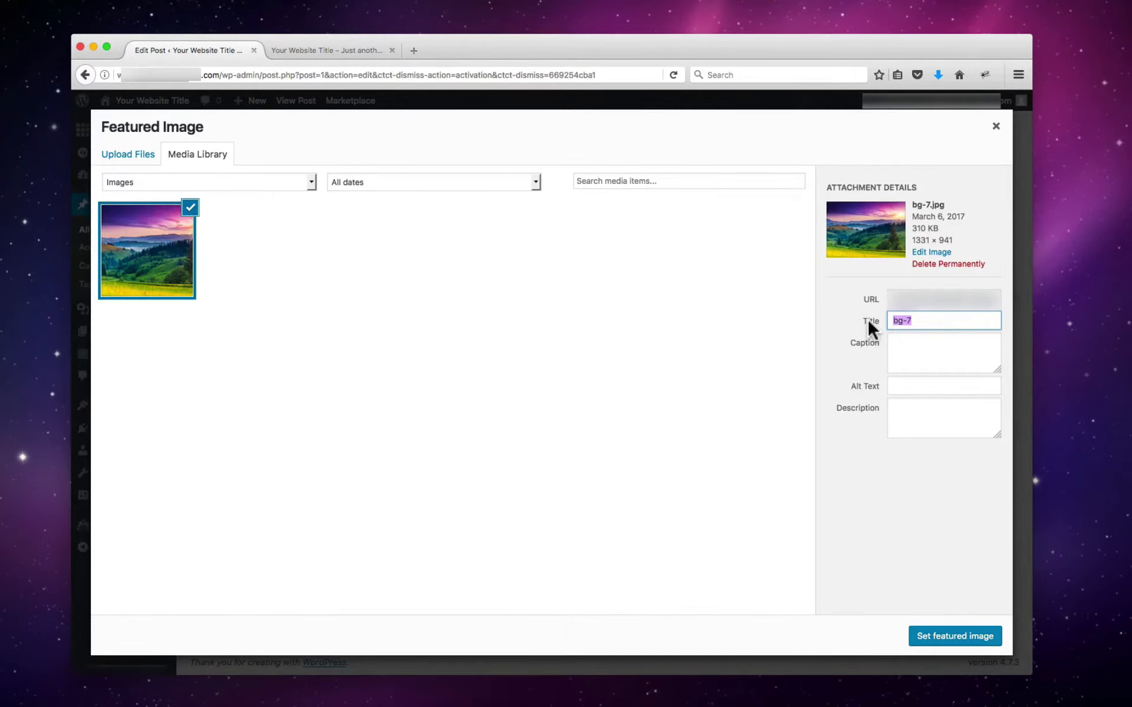
text(Beautiful Scenery)
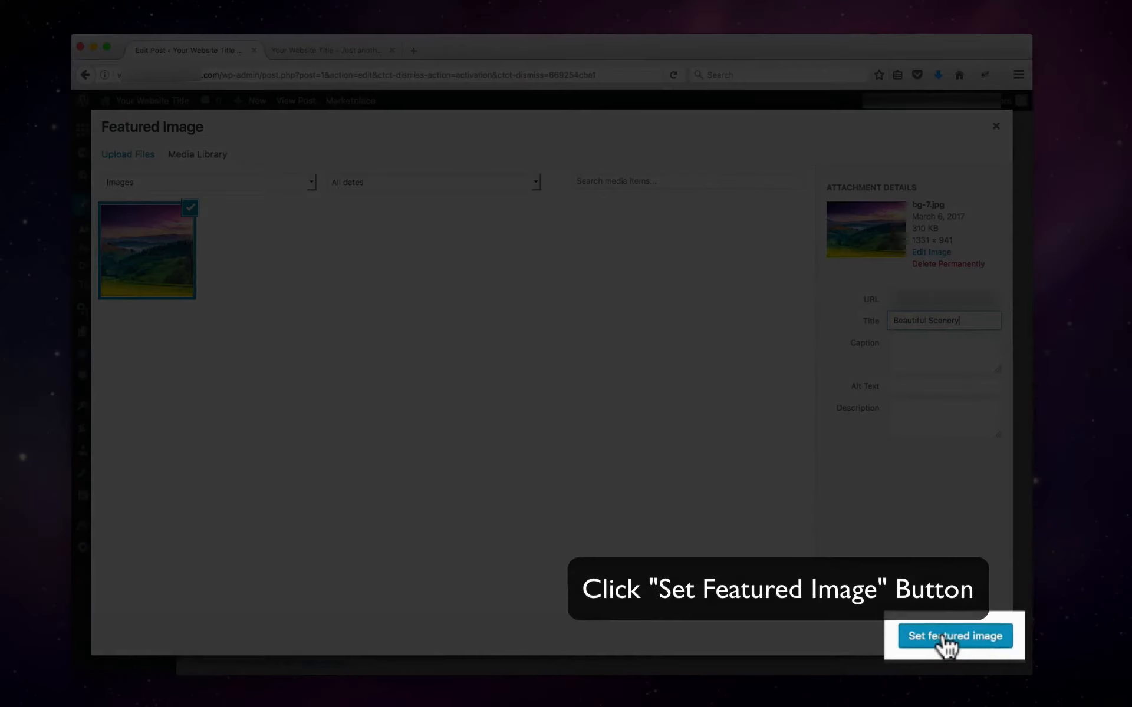
click(952, 636)
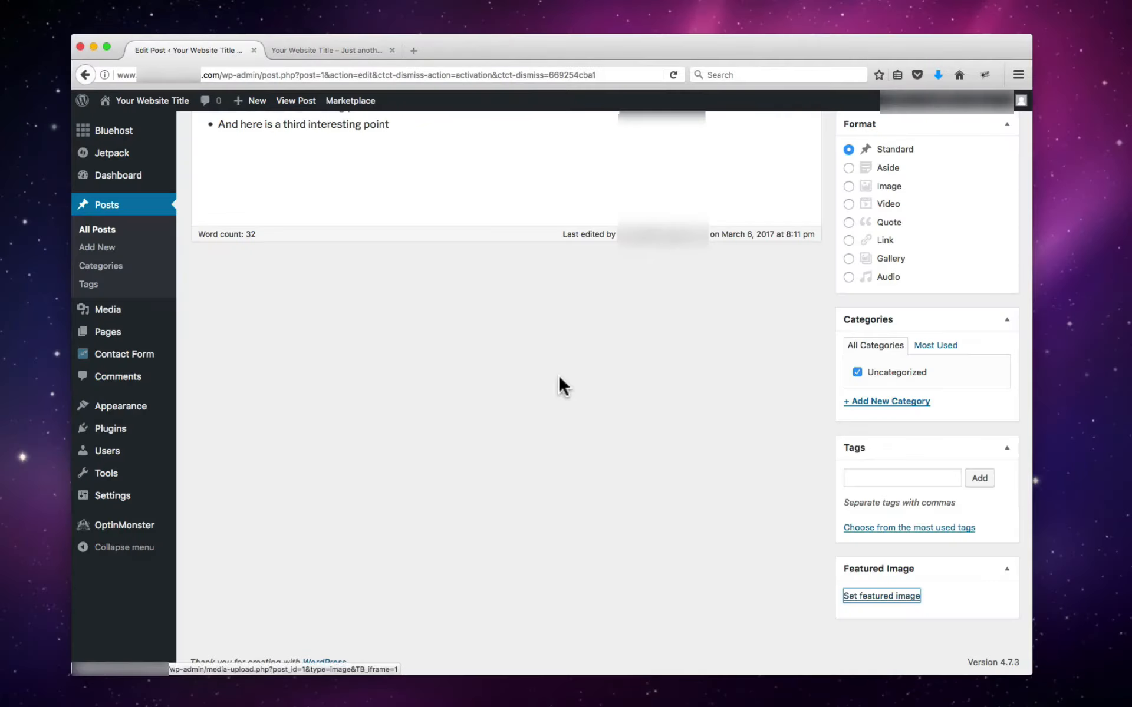
scroll(610, 477, down, 3)
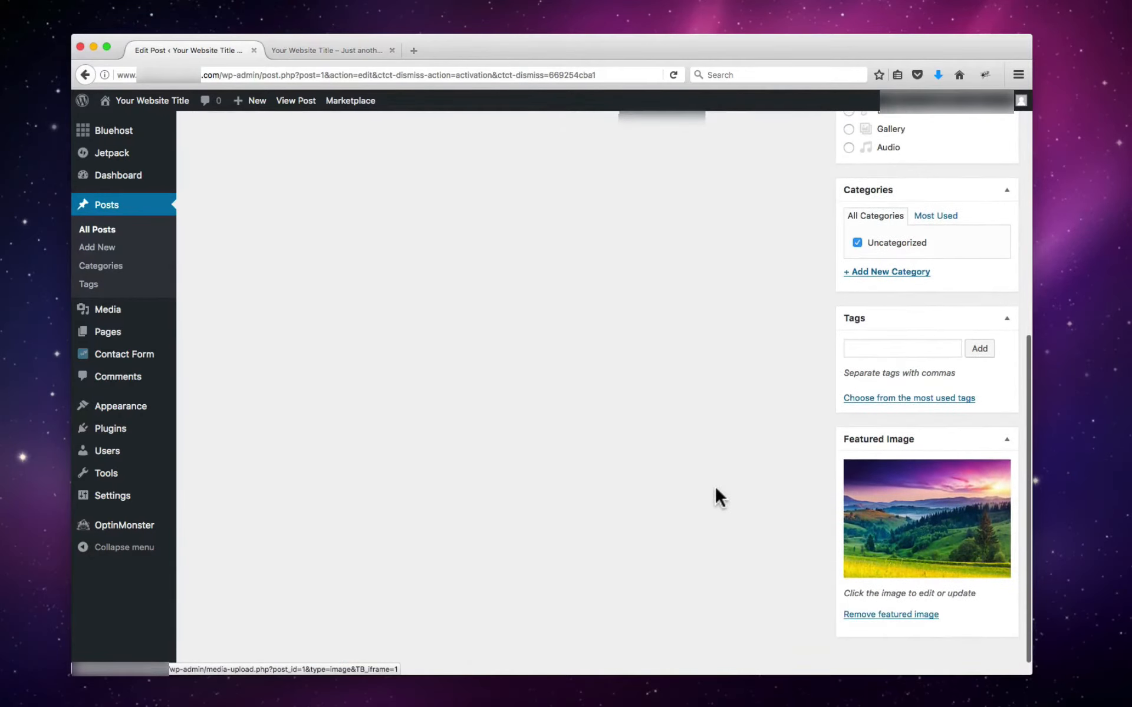
Step: Update the post and reload the public site to check the featured image under the post title
scroll(738, 495, up, 5)
scroll(738, 491, up, 3)
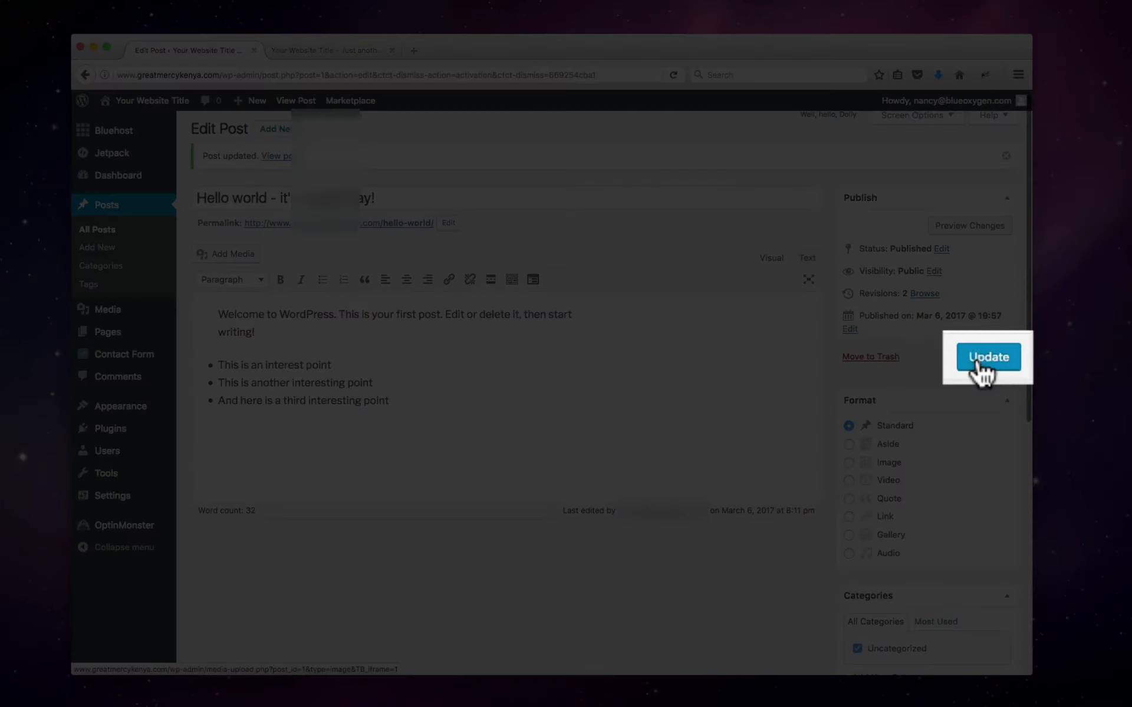
click(977, 356)
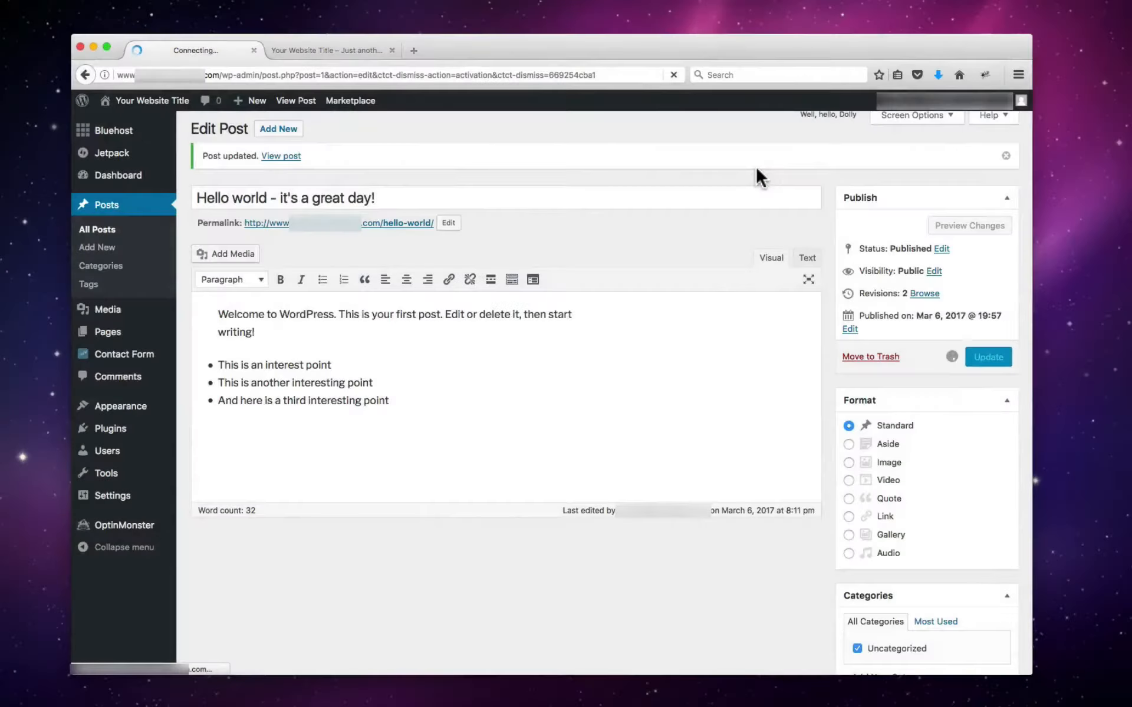
click(312, 50)
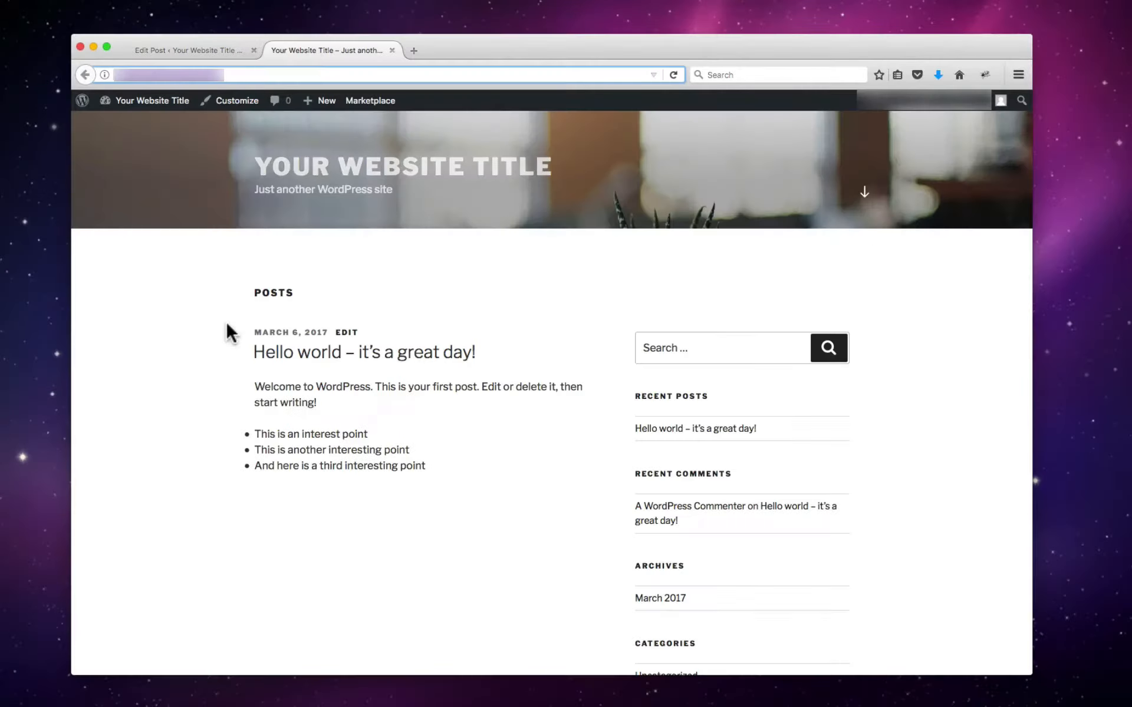
scroll(227, 323, up, 4)
scroll(226, 321, down, 2)
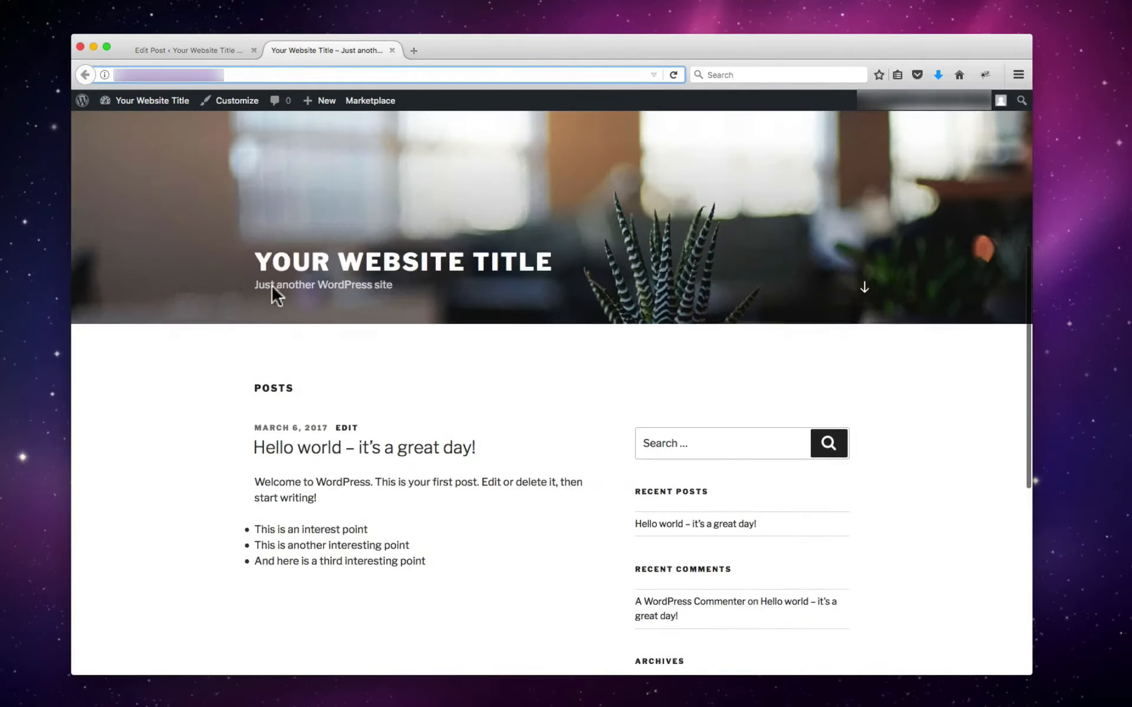
click(673, 75)
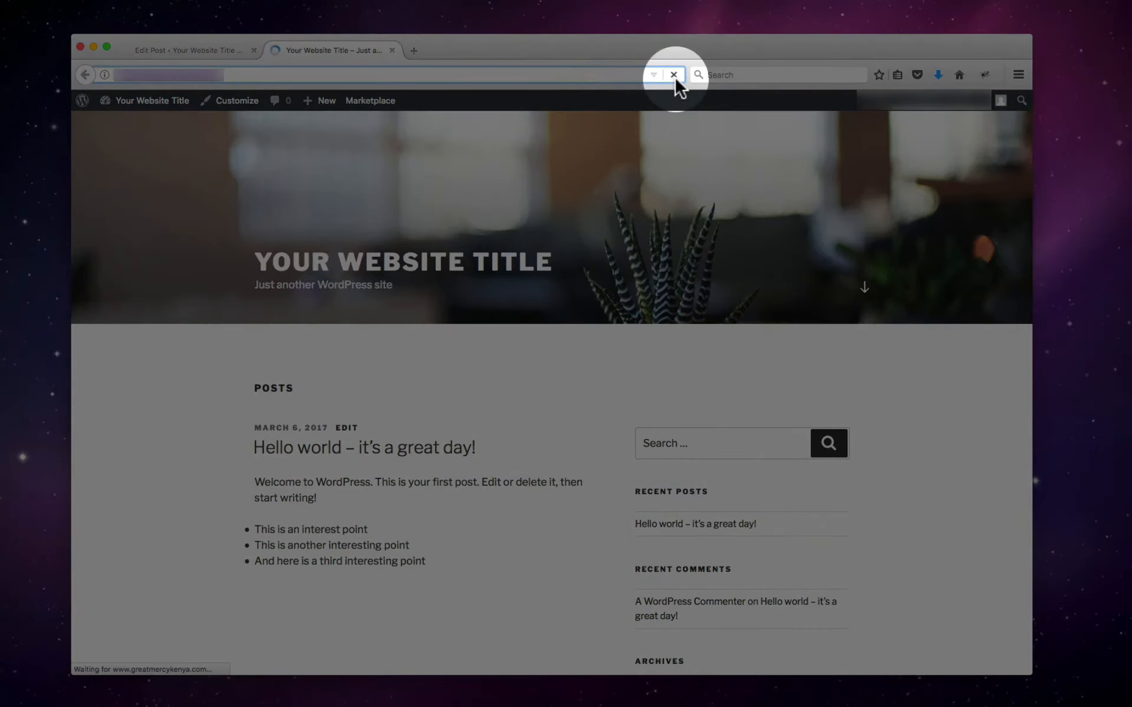
scroll(606, 203, down, 5)
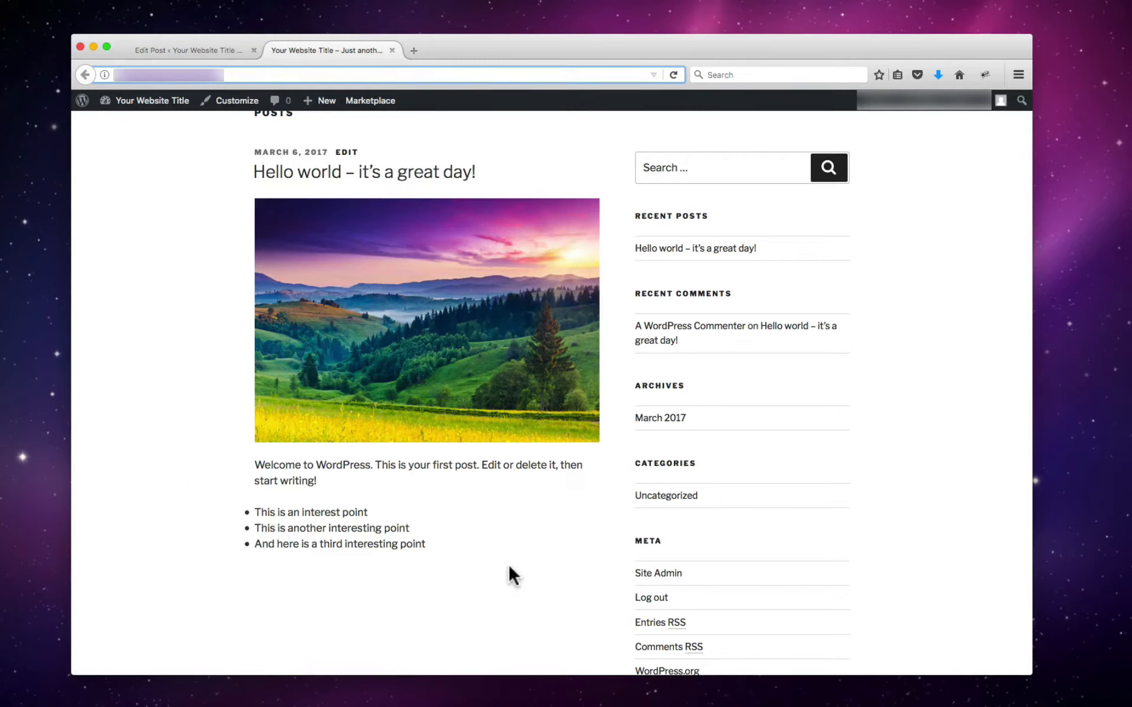
scroll(516, 576, down, 3)
scroll(516, 576, up, 2)
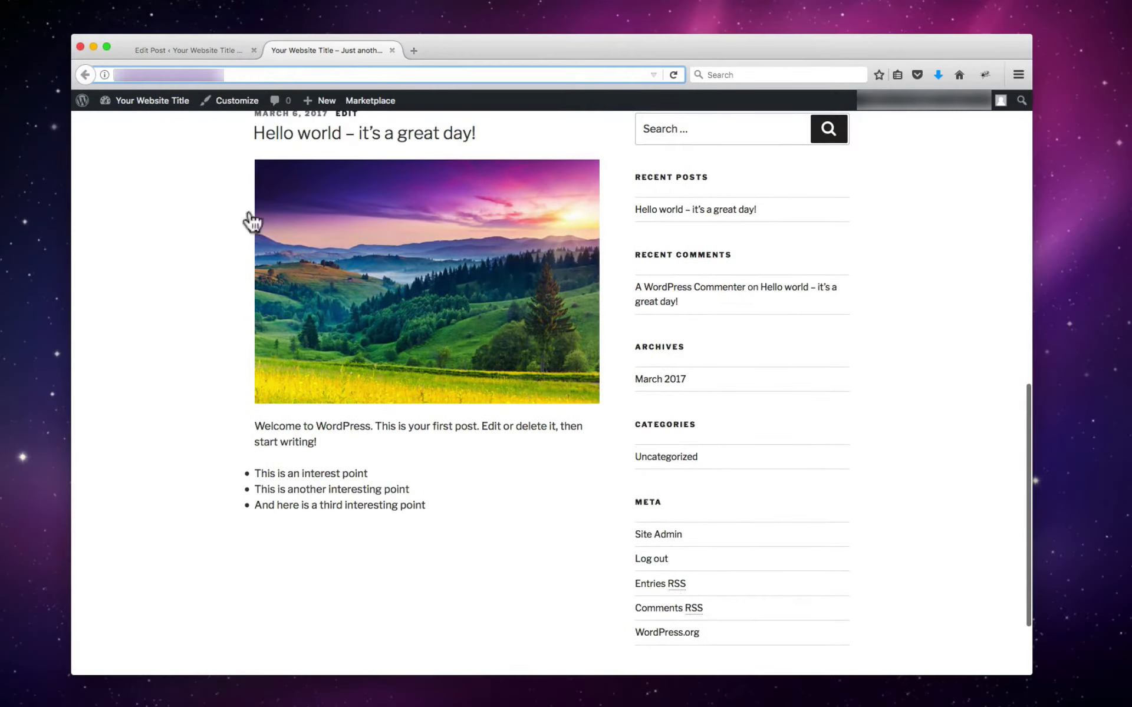
Step: Back in the post editor, split "Welcome to WordPress." into its own paragraph and format it as Heading 1
click(202, 42)
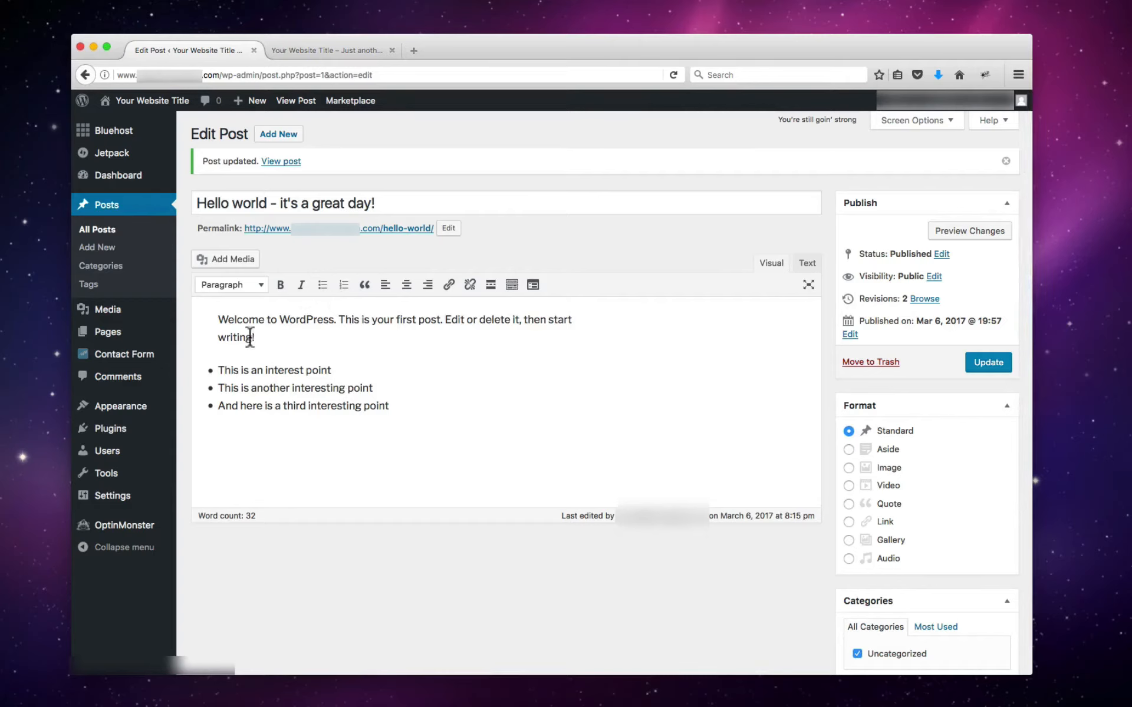
click(339, 321)
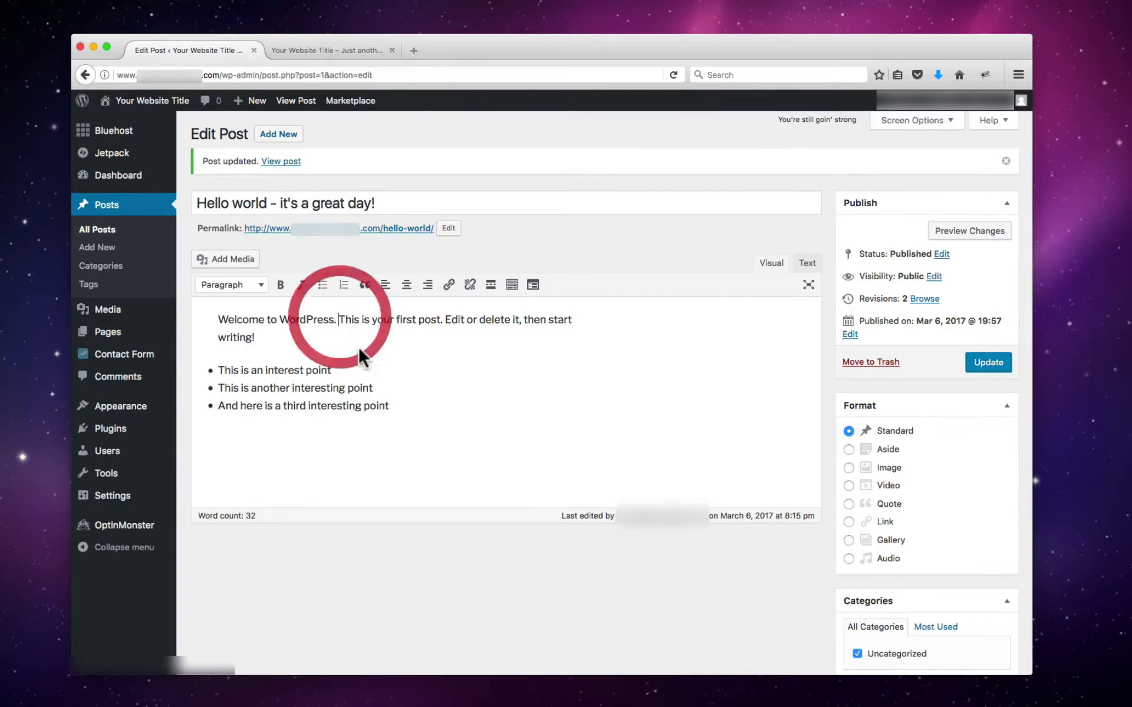
key(Return)
click(226, 321)
click(220, 321)
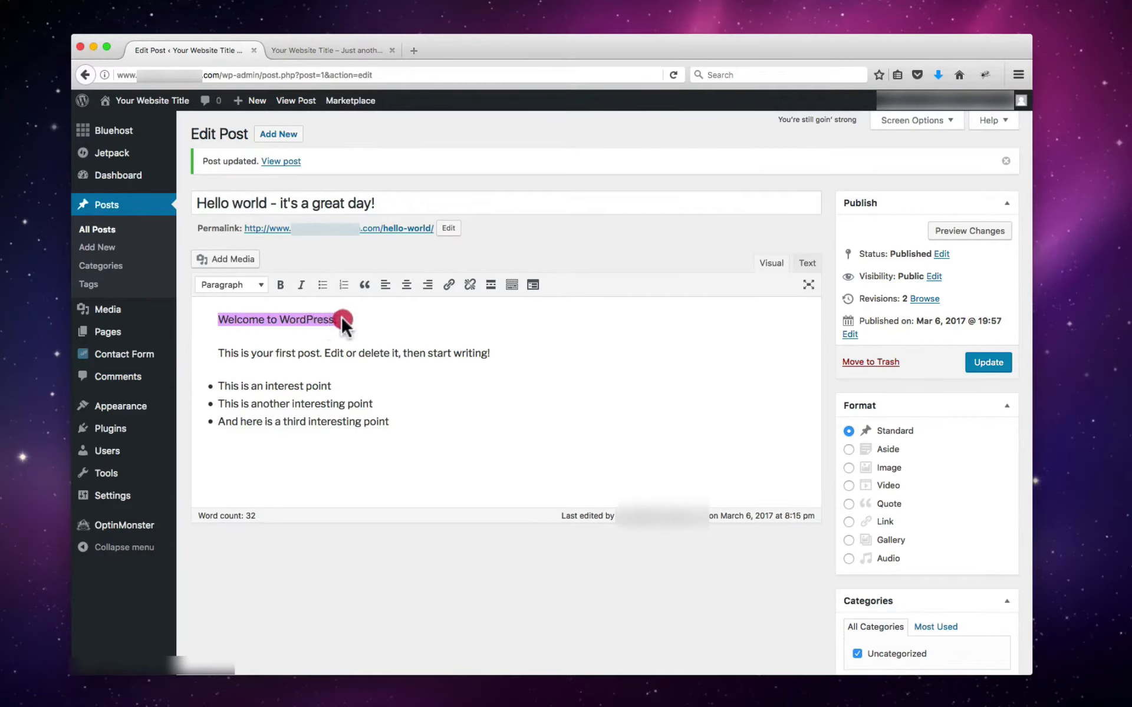
click(260, 286)
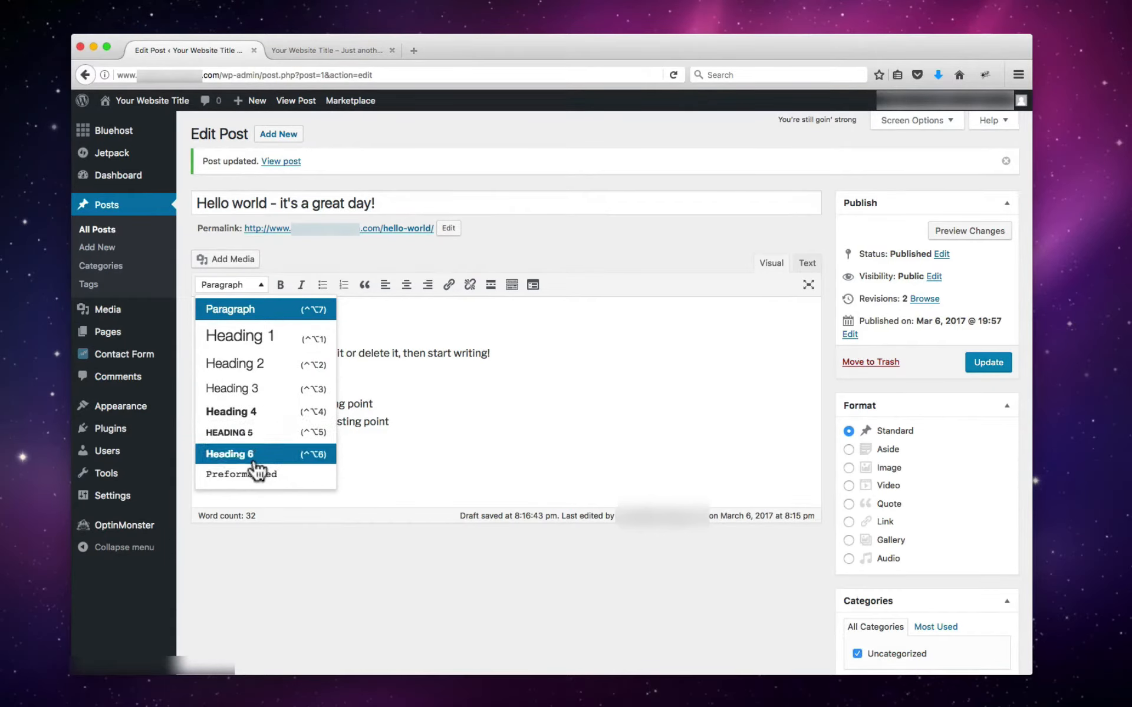
click(270, 334)
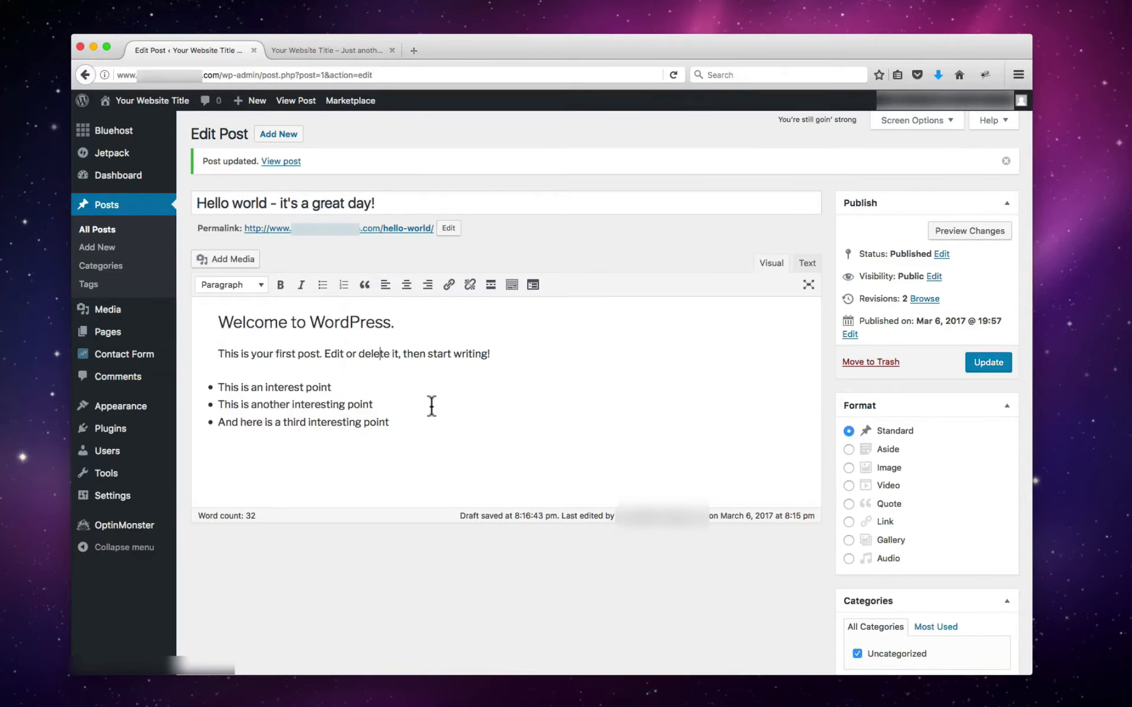
Step: Below the intro sentence, add "This is a very important Quote." with an attribution line giving the author's first name and "Better Life Blog"
click(506, 352)
key(Return)
text(This is a )
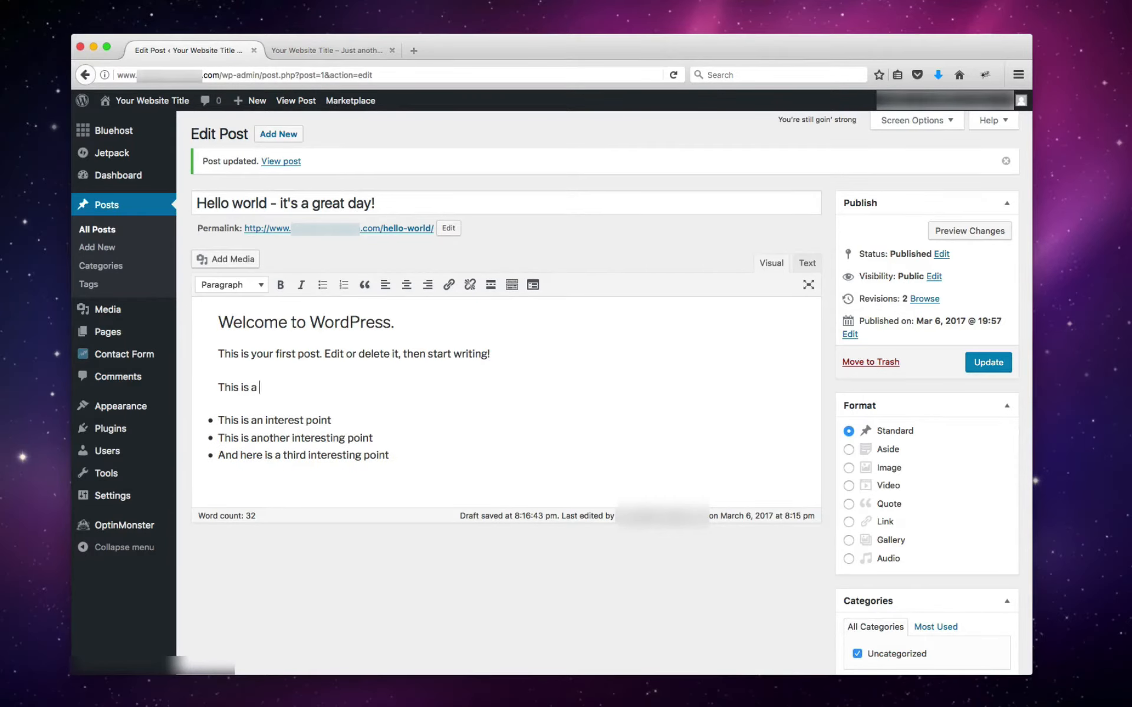
text(very important Quote)
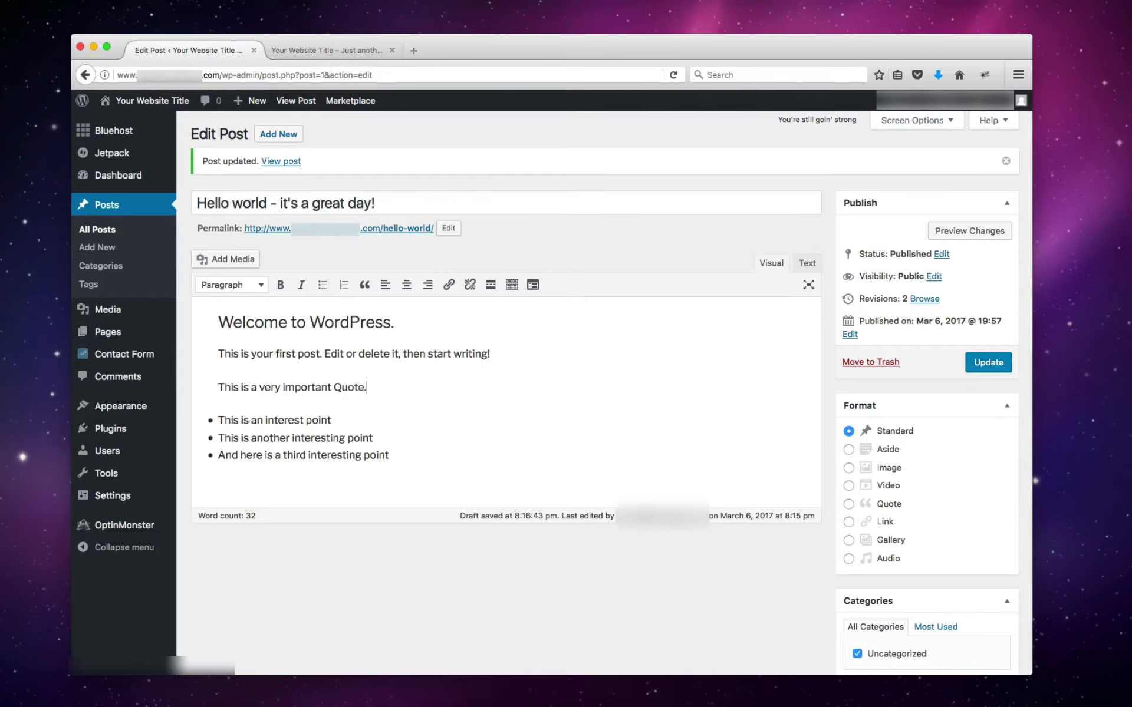
text(. - Nancy, Better Life Blog)
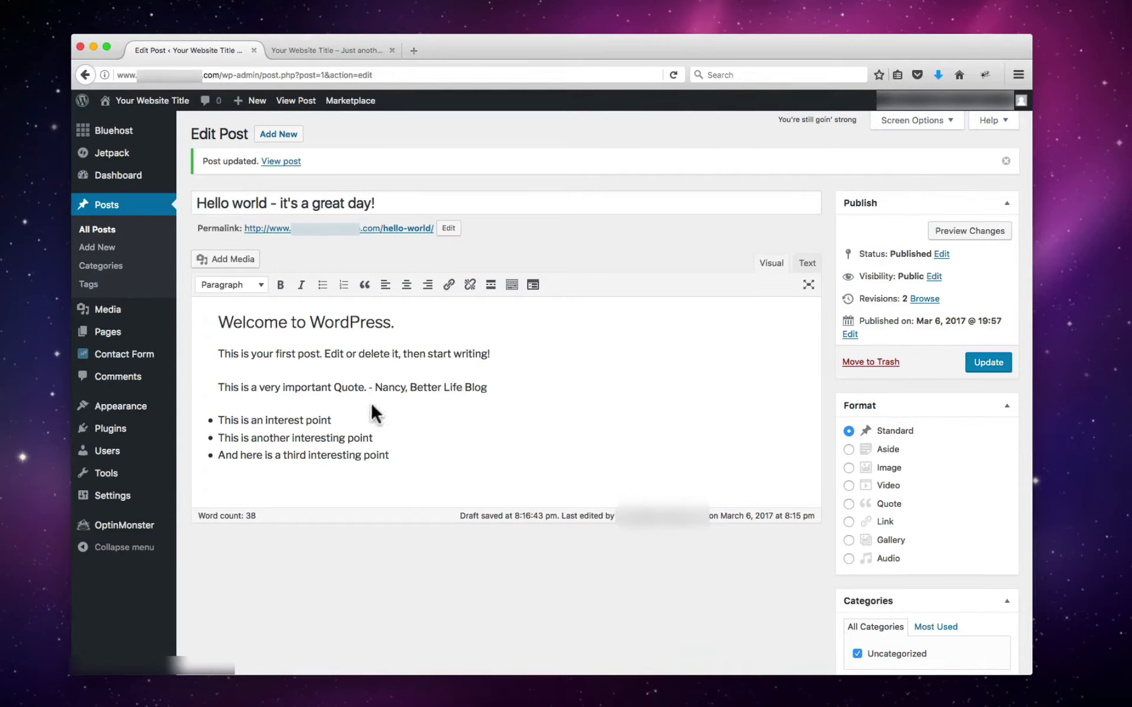
key(shift+Return)
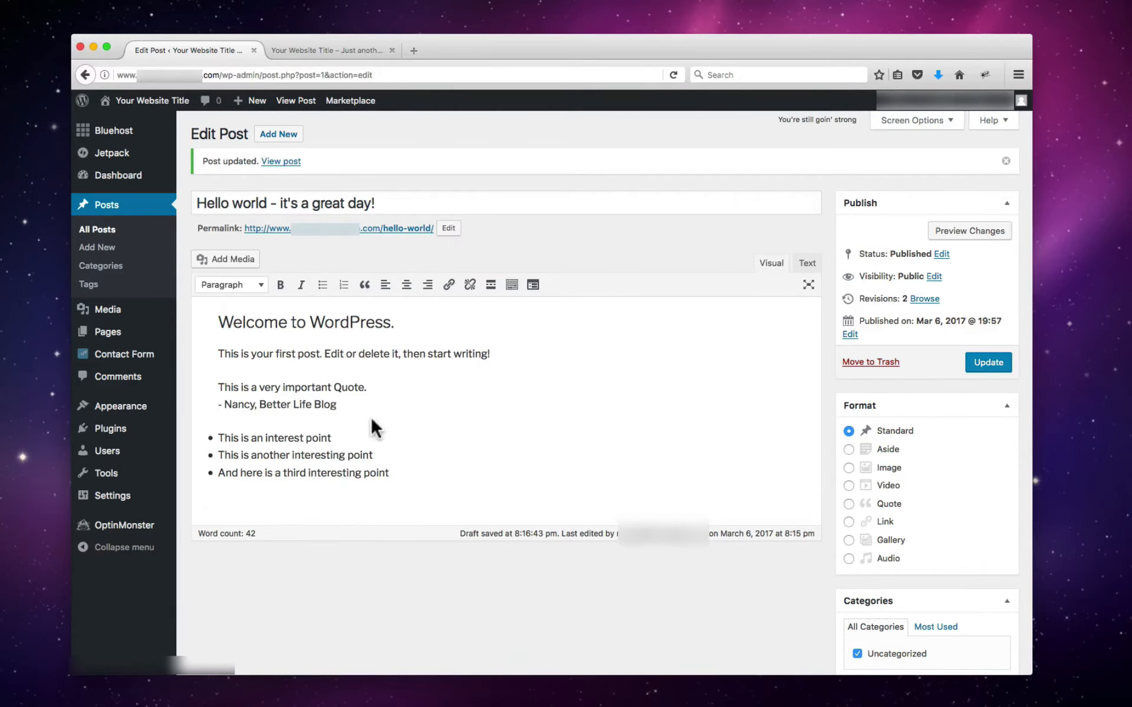
Step: Format the quote and its attribution line as a blockquote
drag(338, 406, 211, 389)
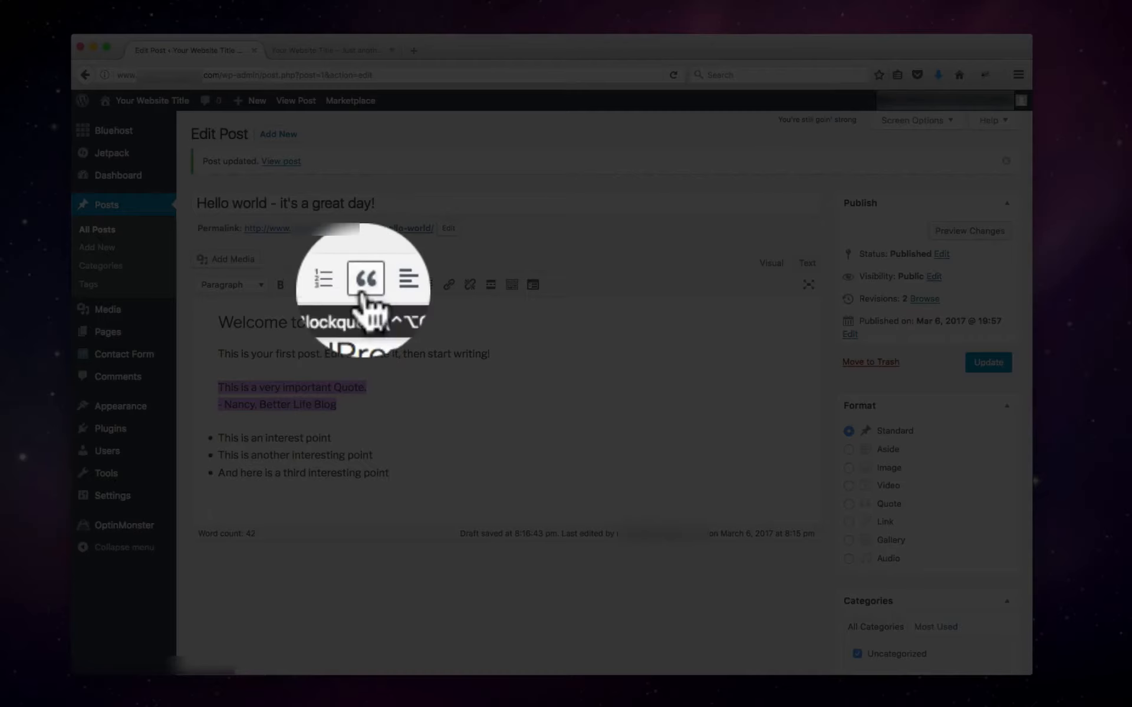
click(363, 287)
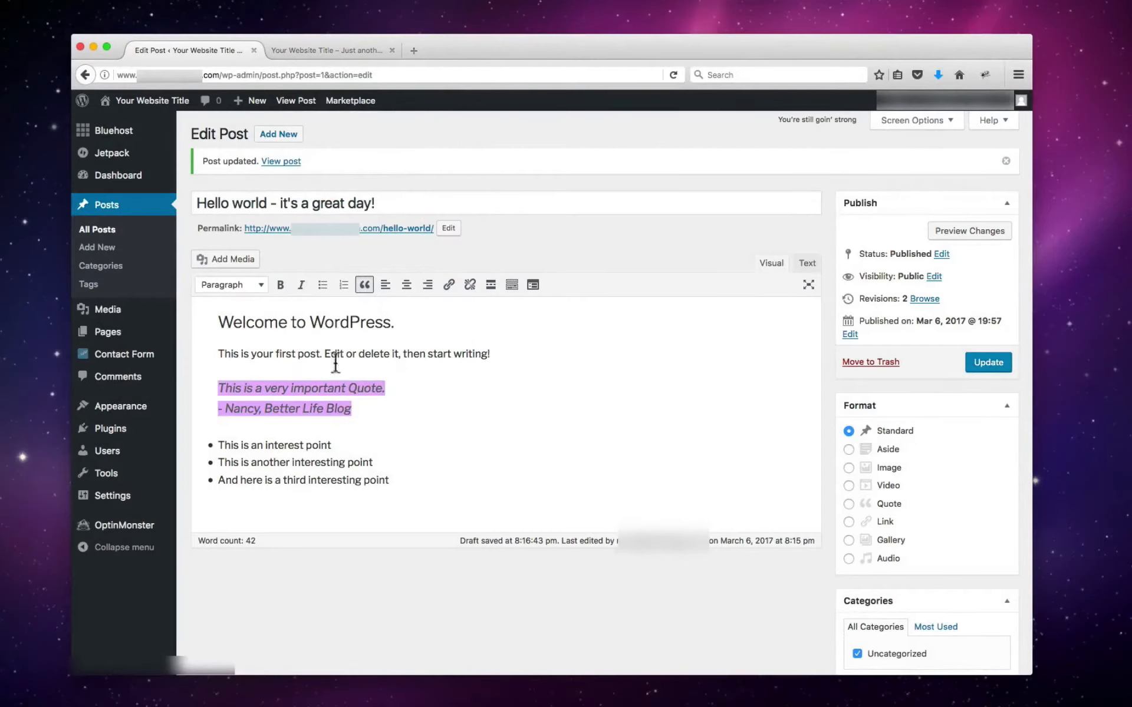
click(374, 404)
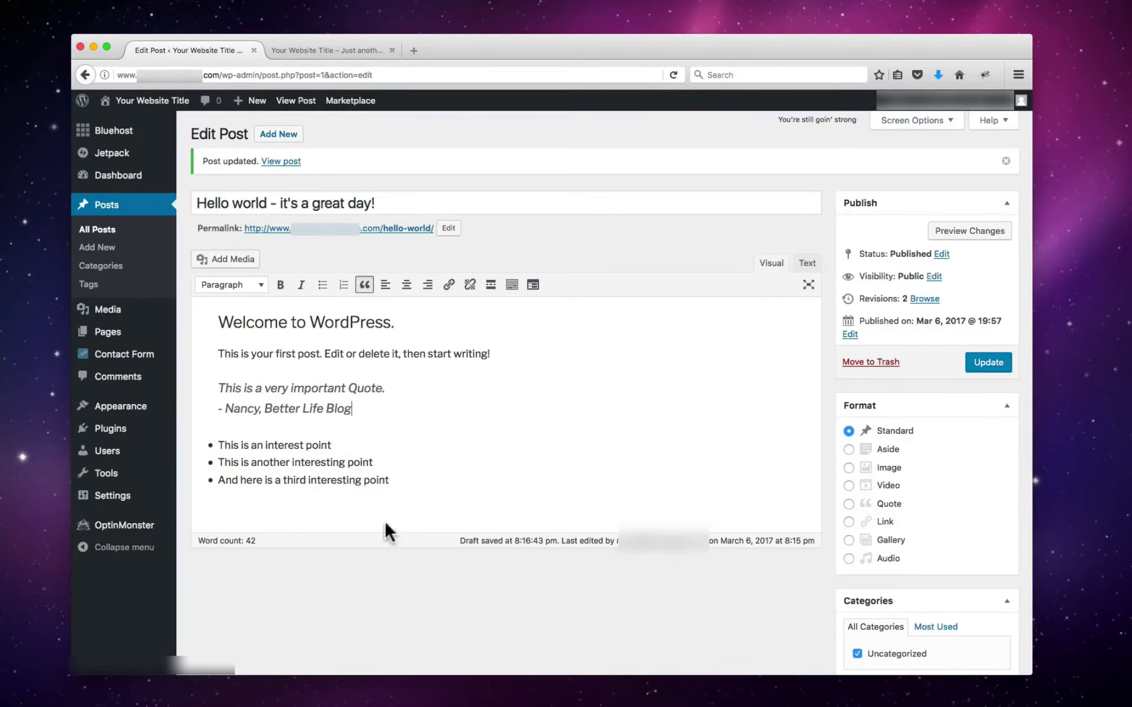
Step: Add a new paragraph reading "This is a link to Amazon" below the bulleted list
click(420, 485)
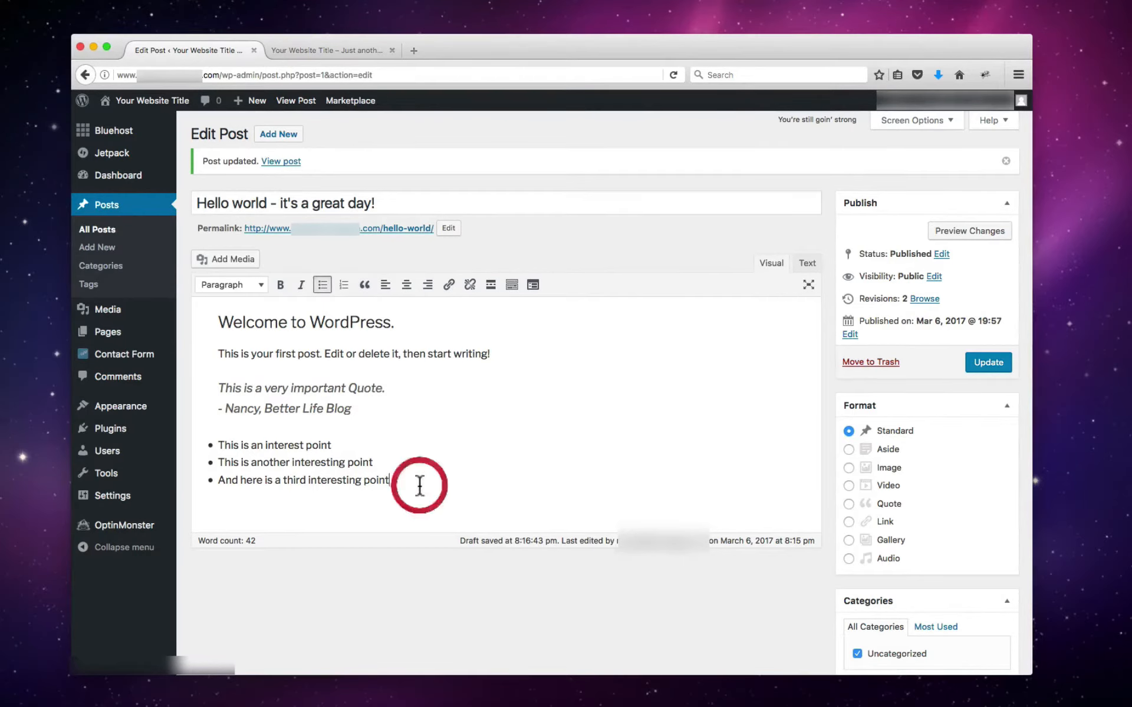
key(Return)
key(Return)
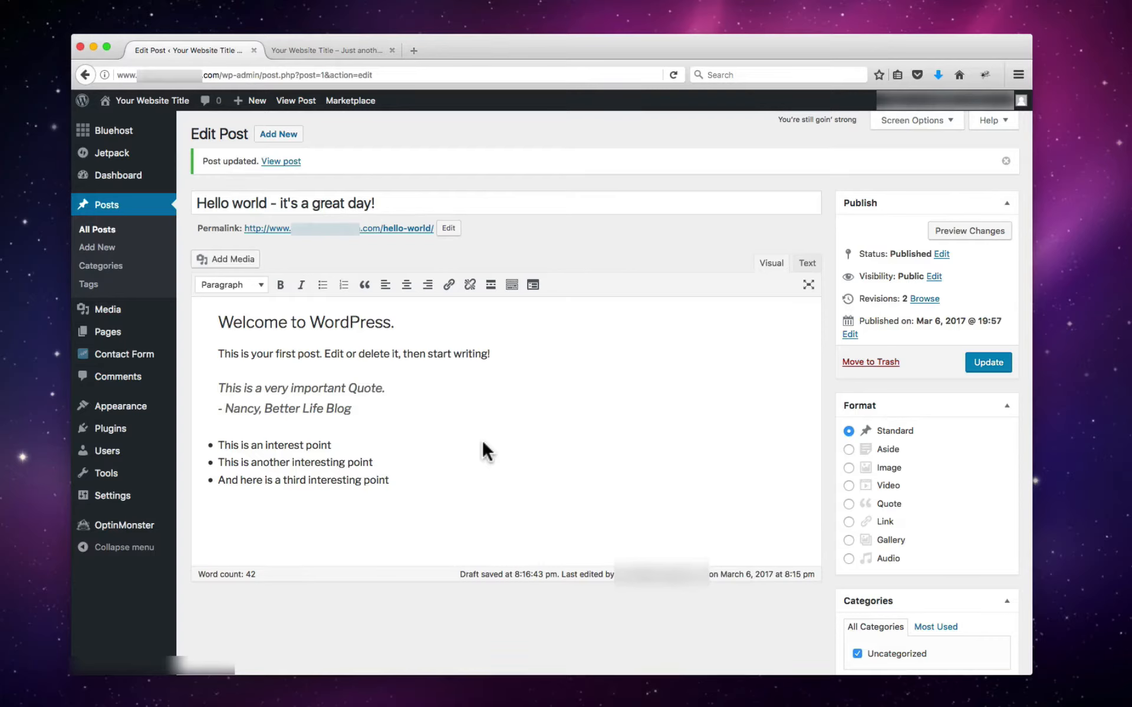
text(This is a link to )
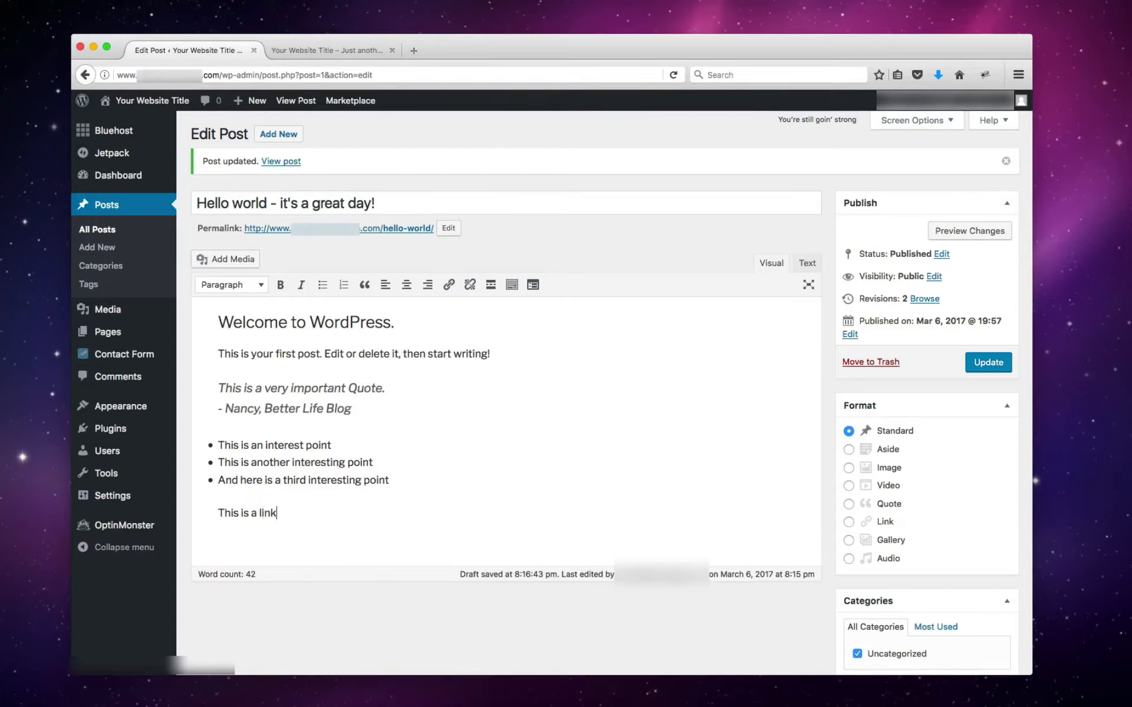
text(Amazon)
drag(266, 512, 217, 515)
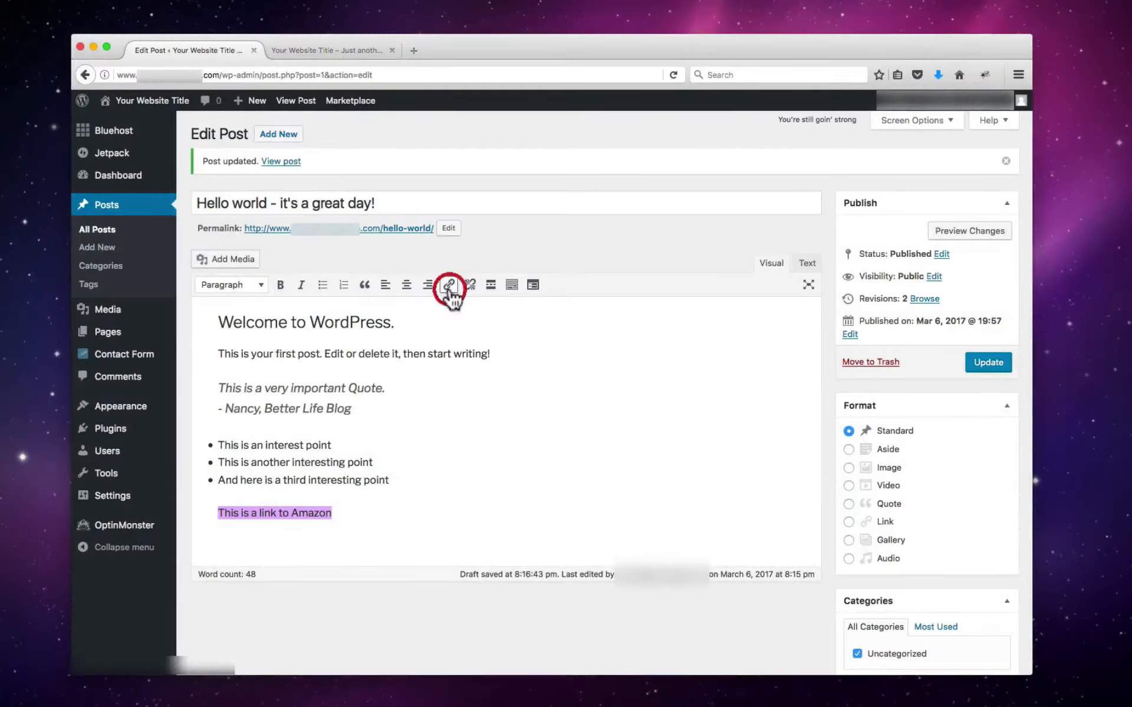
click(448, 285)
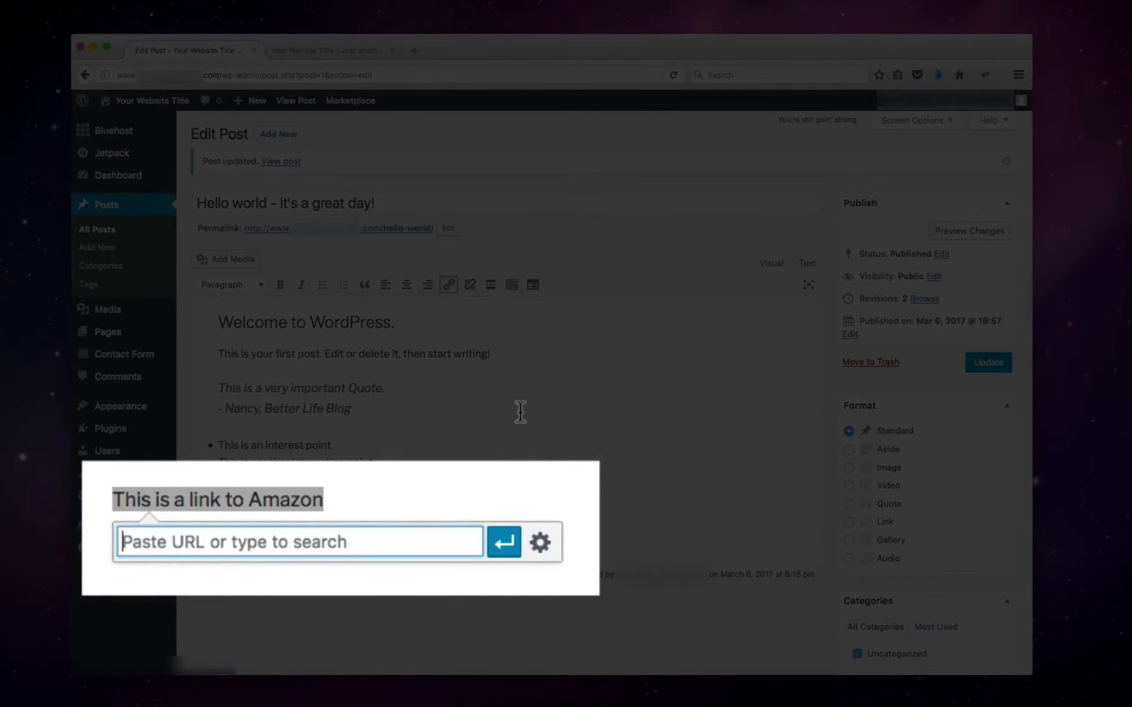
text(http://)
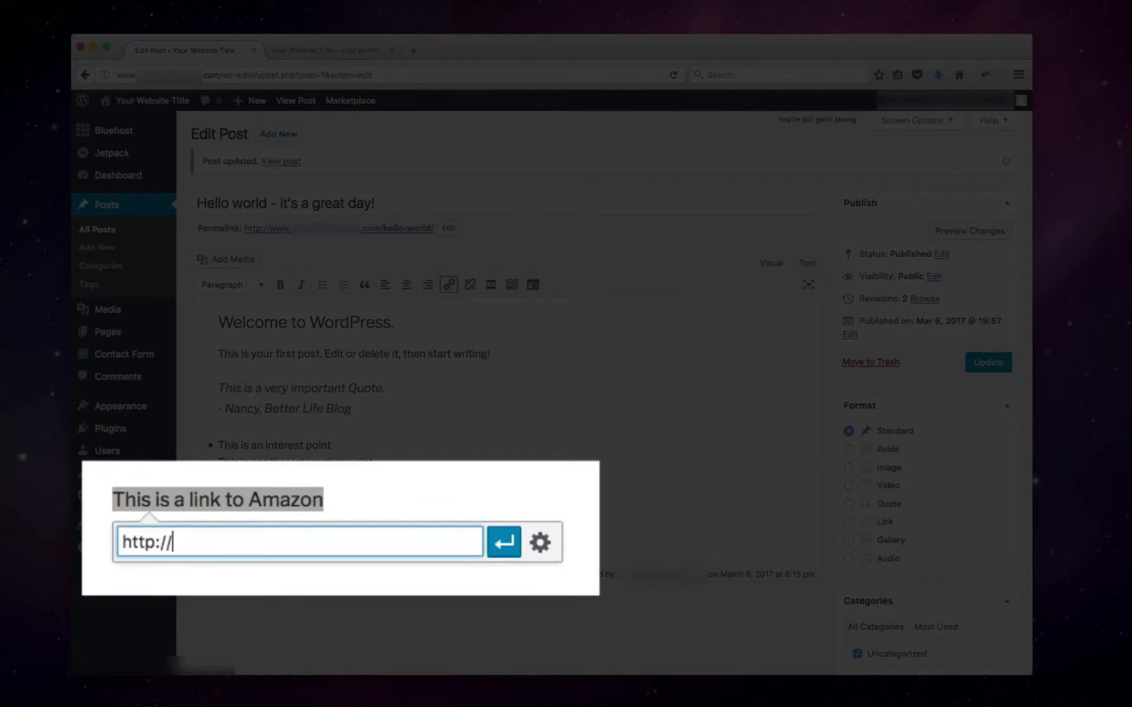
text(www.am)
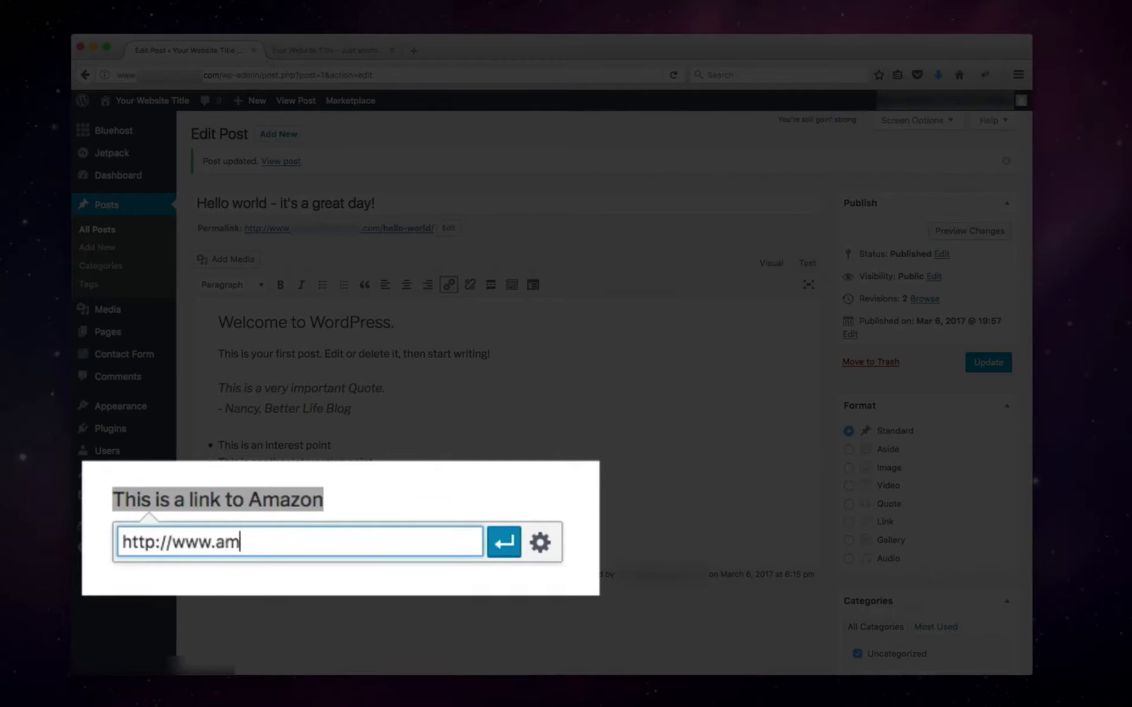
text(azon.com)
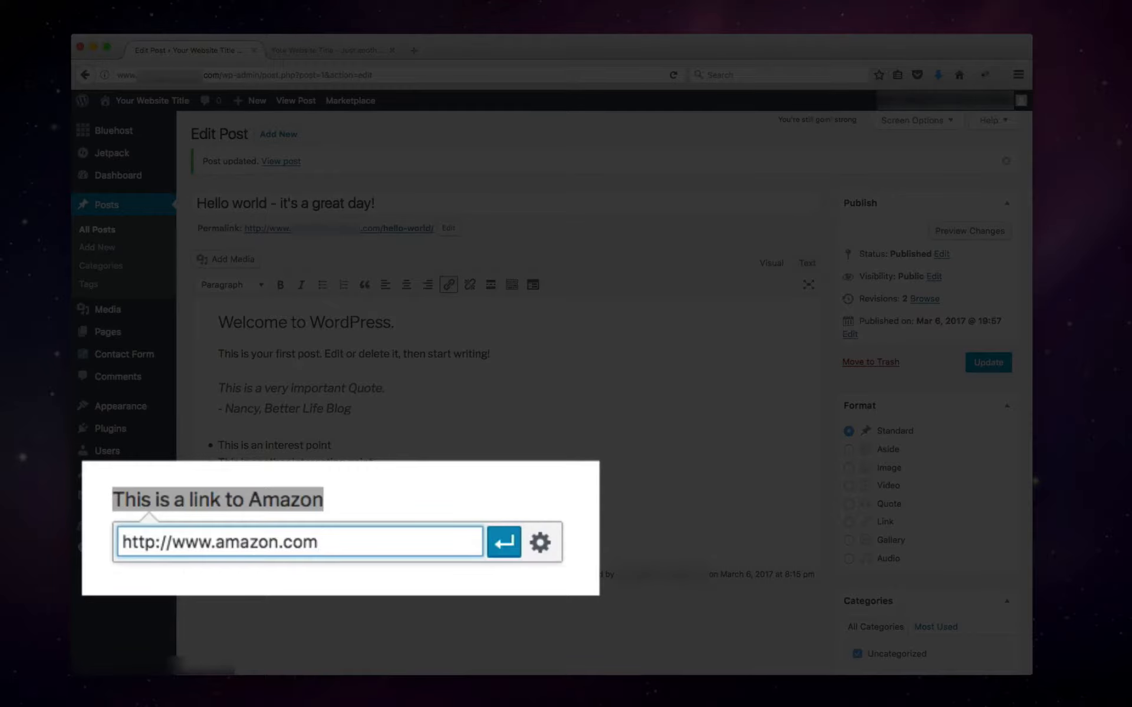
click(502, 541)
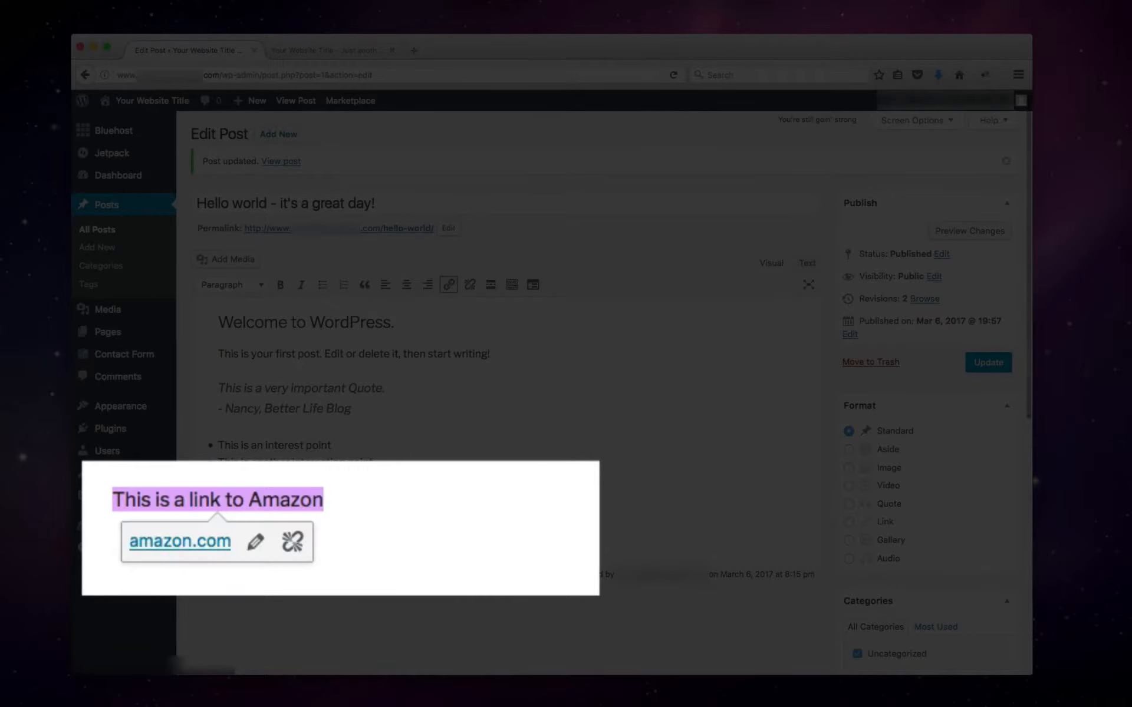
click(351, 496)
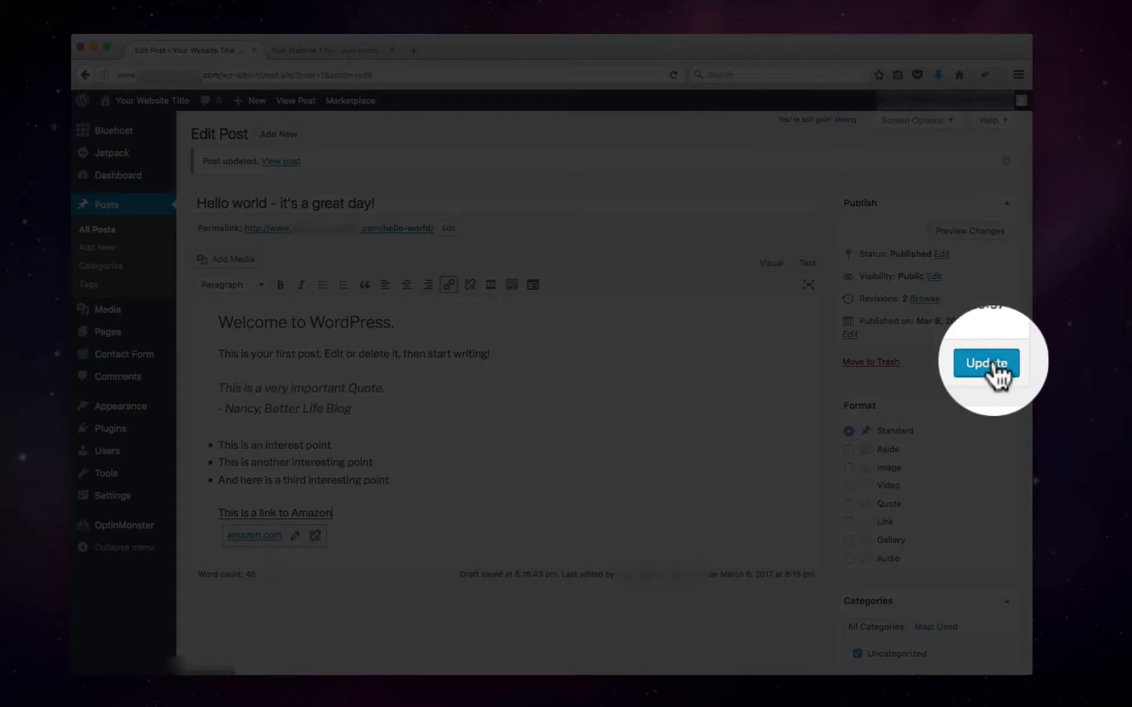
Step: Update the post and view the new heading, quote and link on the public site
click(989, 363)
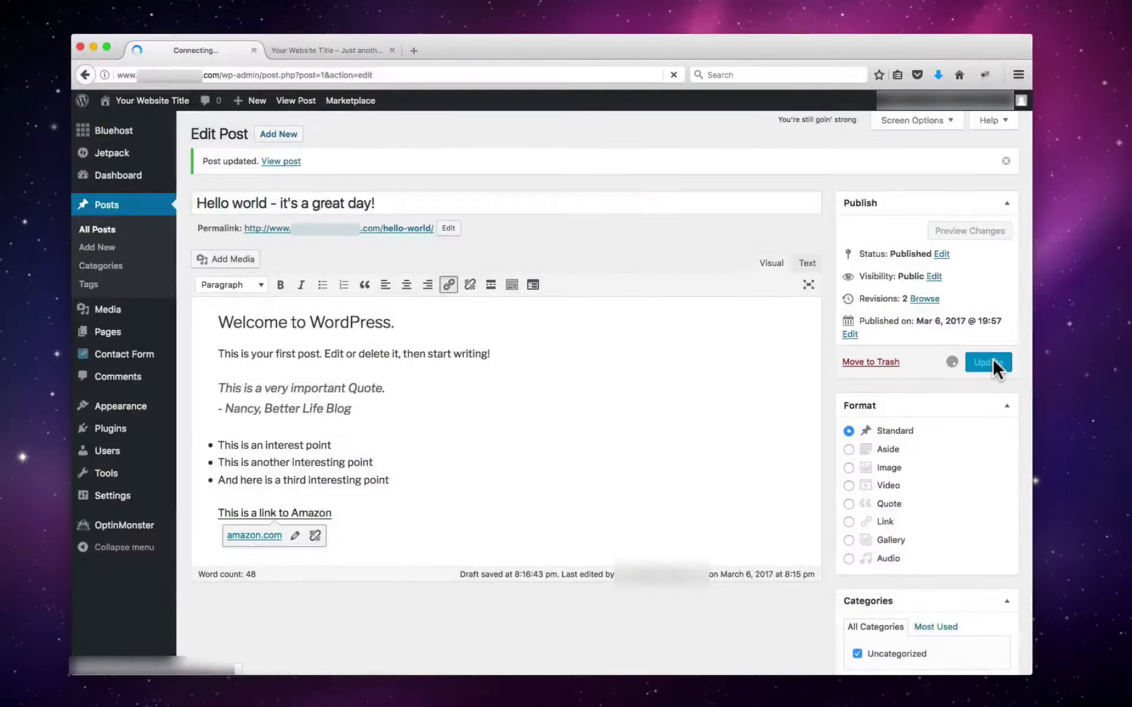
click(311, 51)
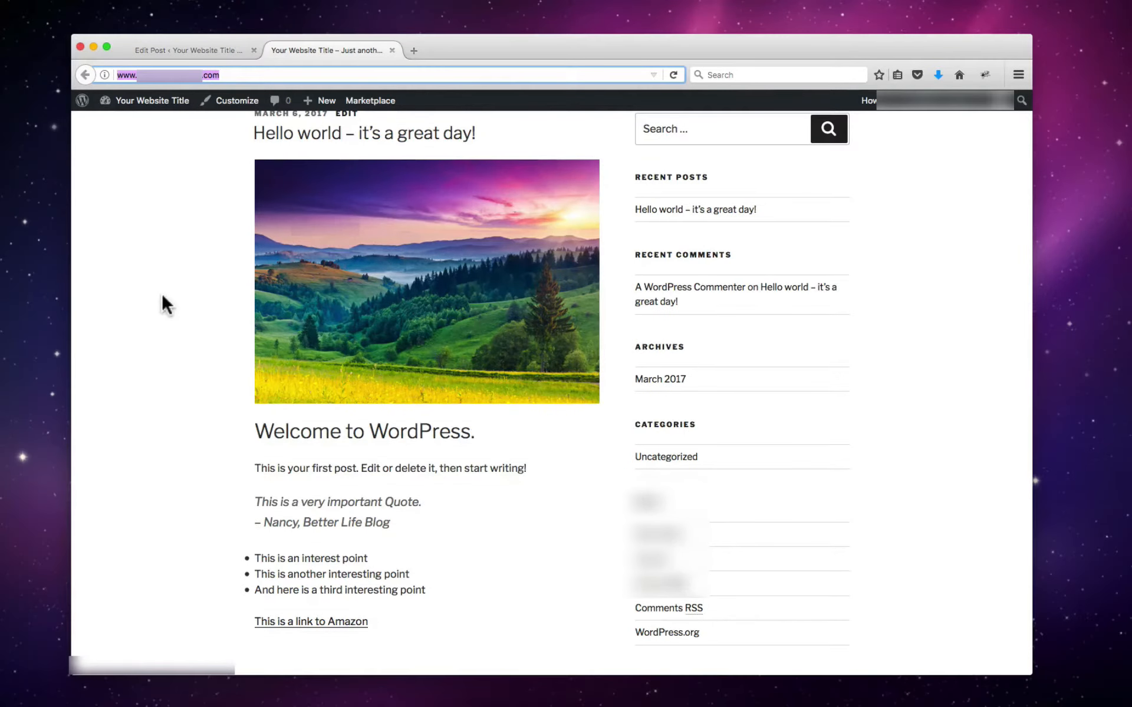
Step: Review the updated first post's heading, quote, attribution, bulleted list and link on the public site
scroll(161, 294, up, 2)
scroll(162, 304, down, 2)
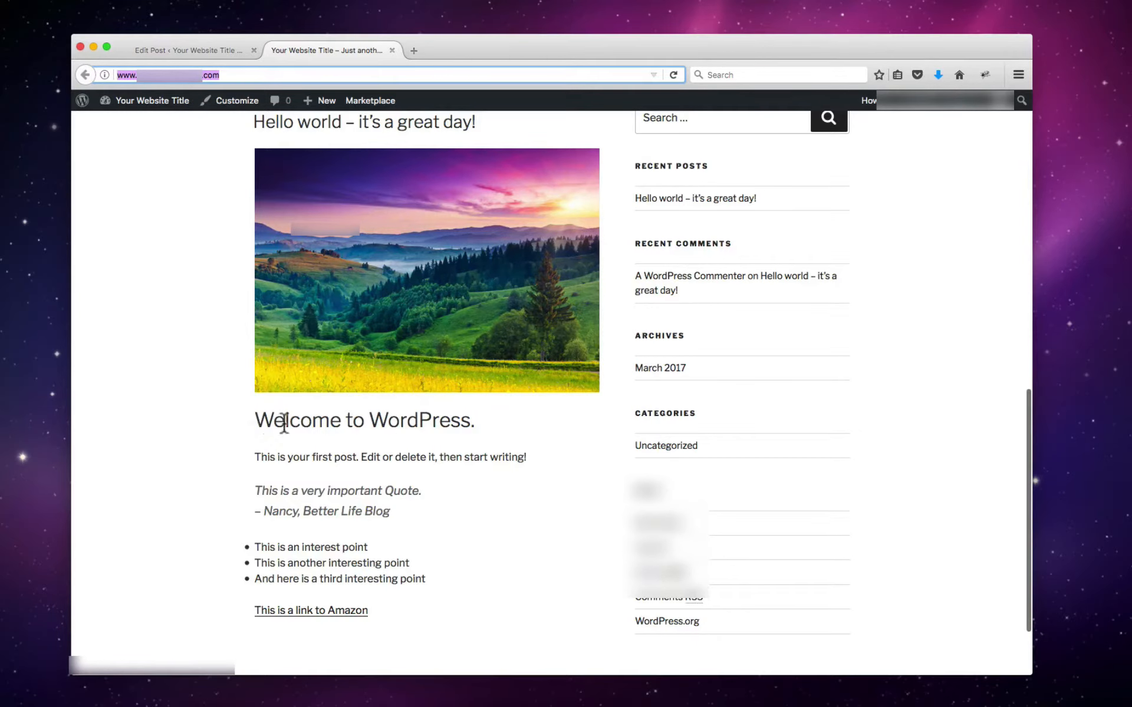
scroll(477, 424, down, 3)
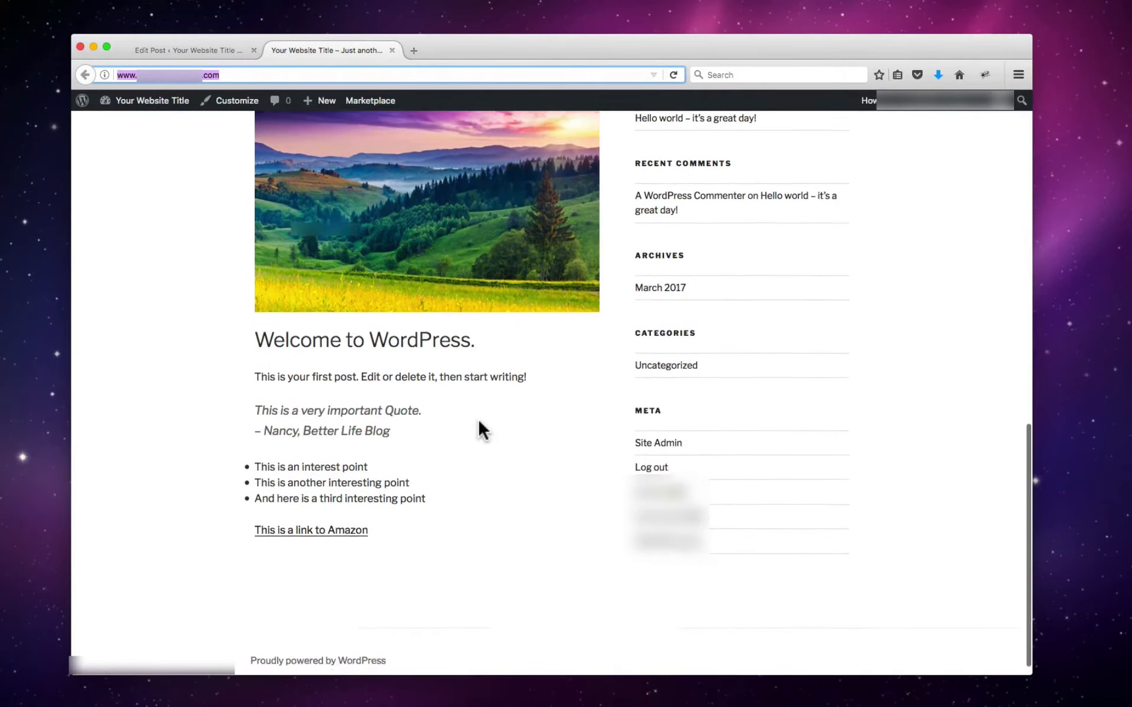
drag(252, 390, 401, 423)
click(400, 422)
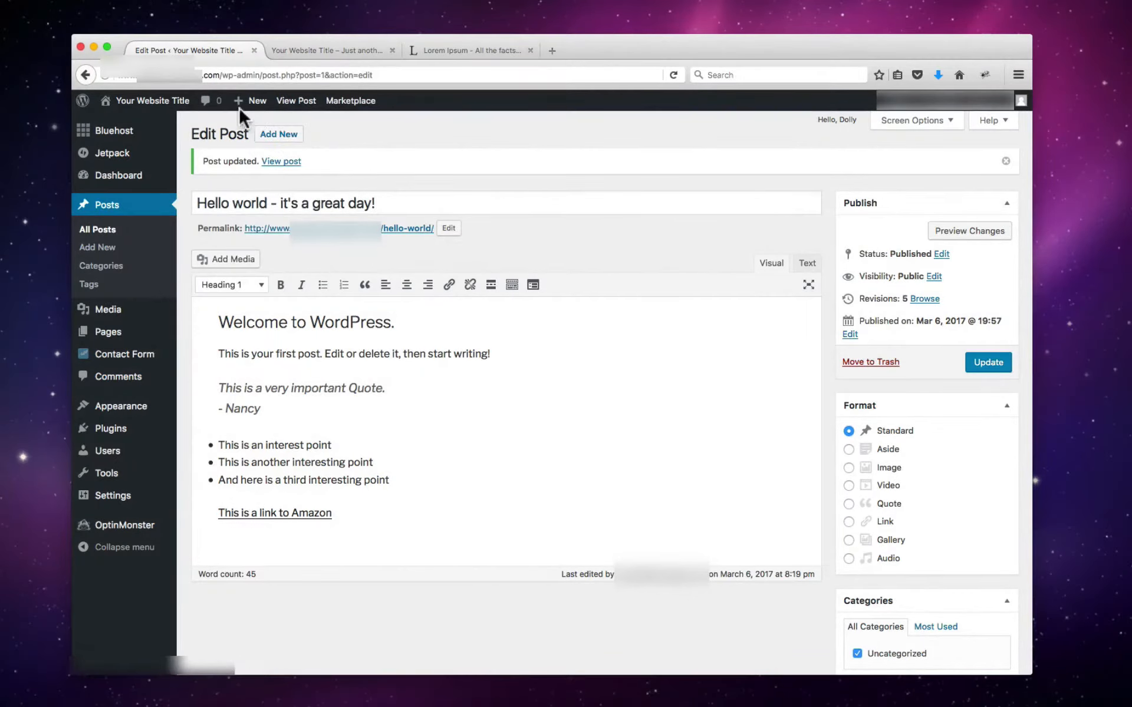
Step: Create a new post titled "My second blog post"
mouse_move(241, 113)
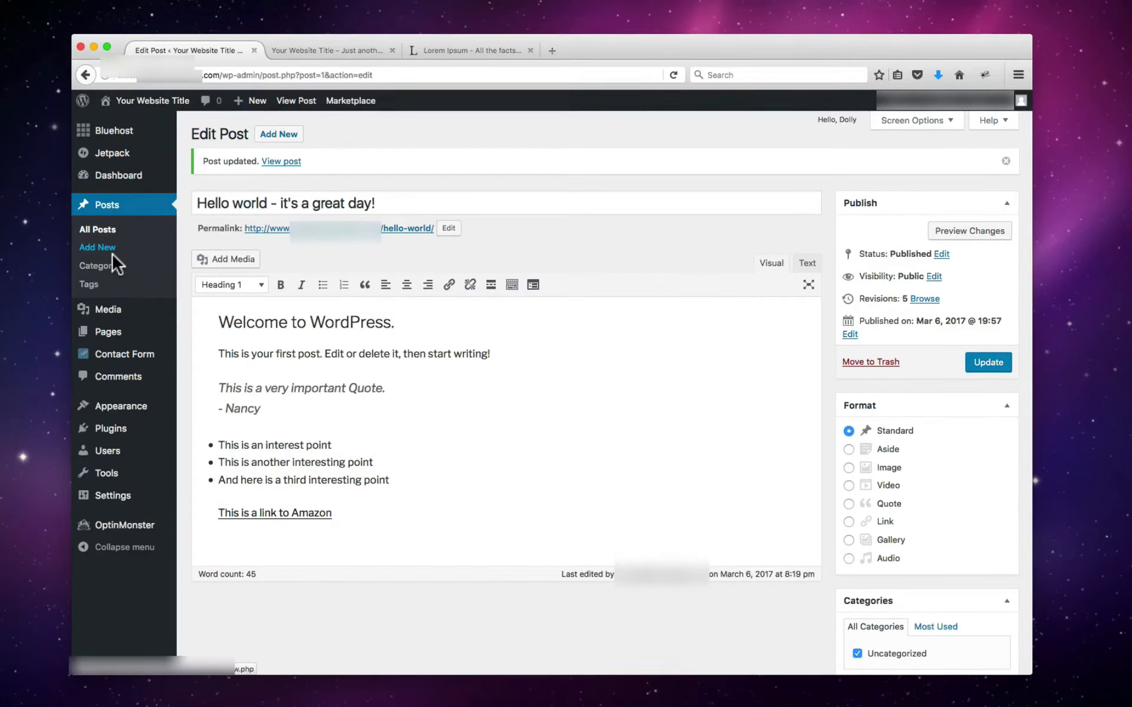
click(279, 135)
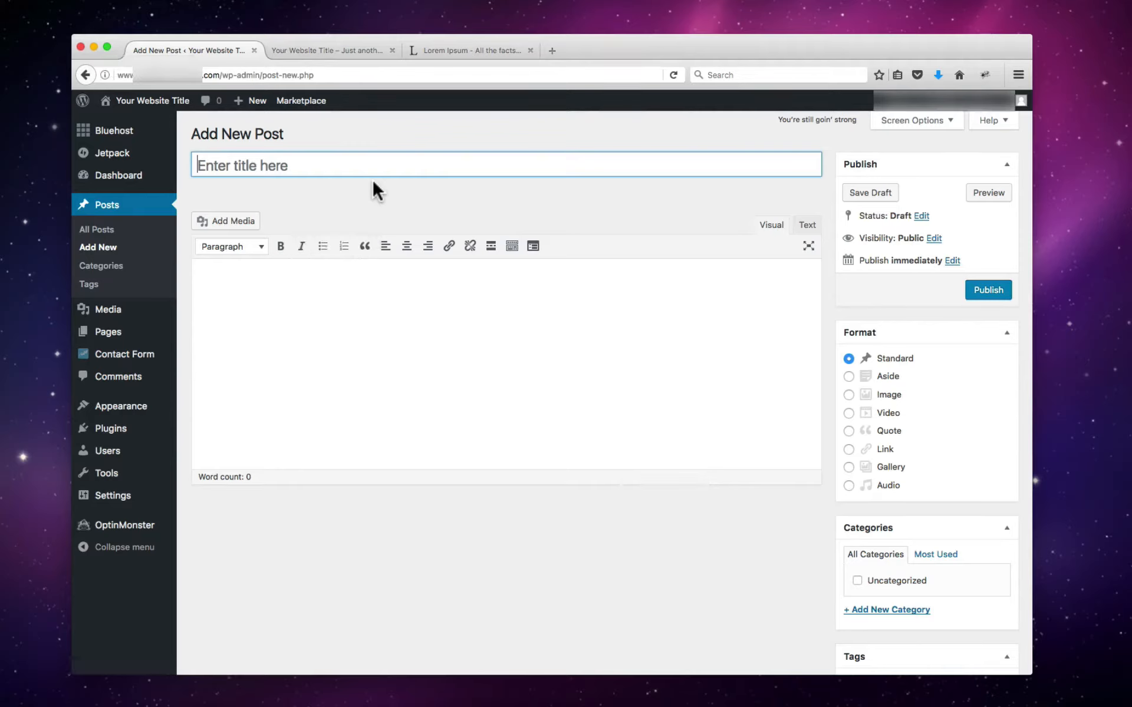
text(My second blog post)
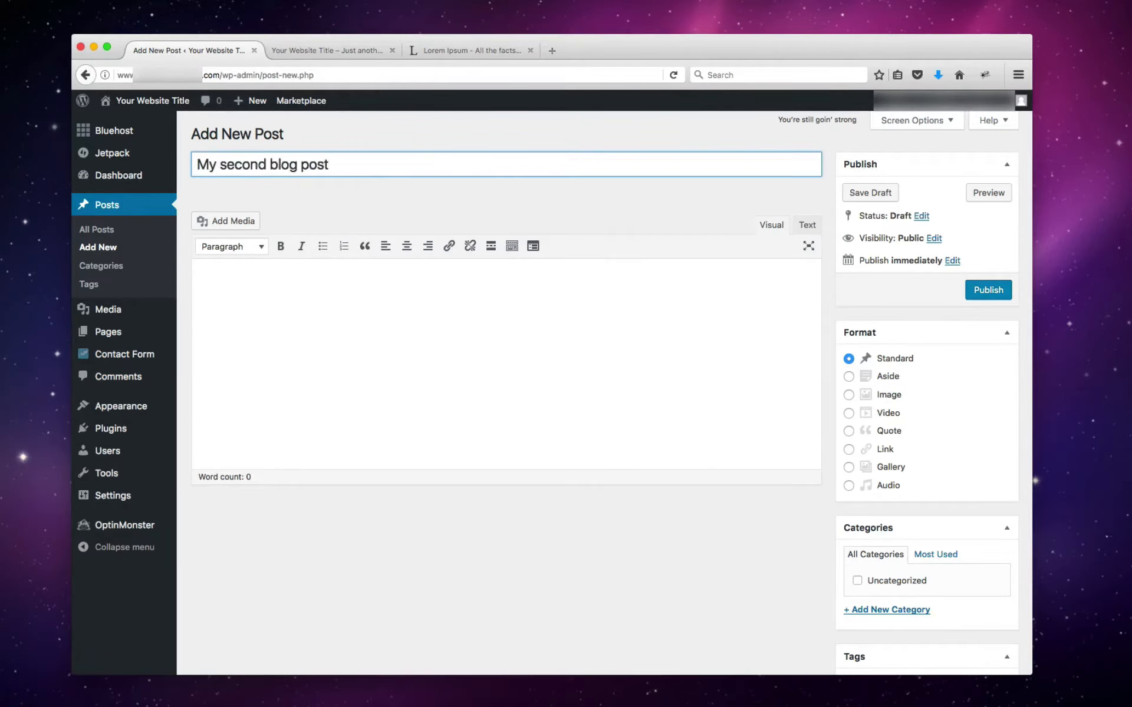
click(381, 318)
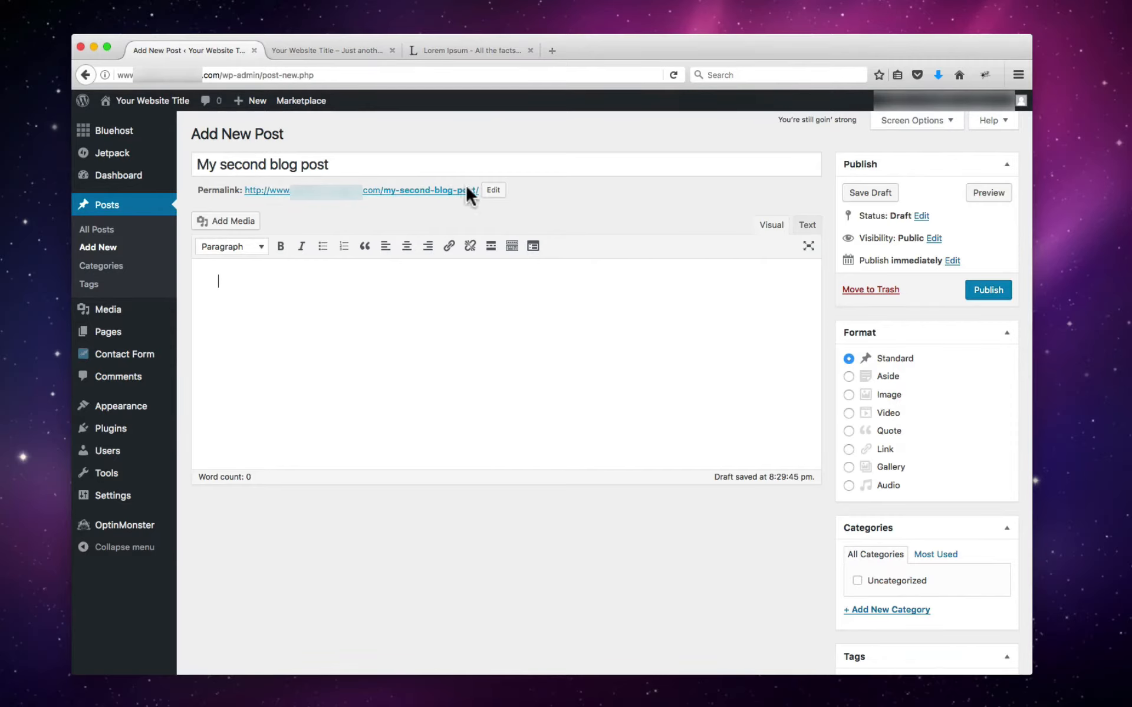
click(492, 190)
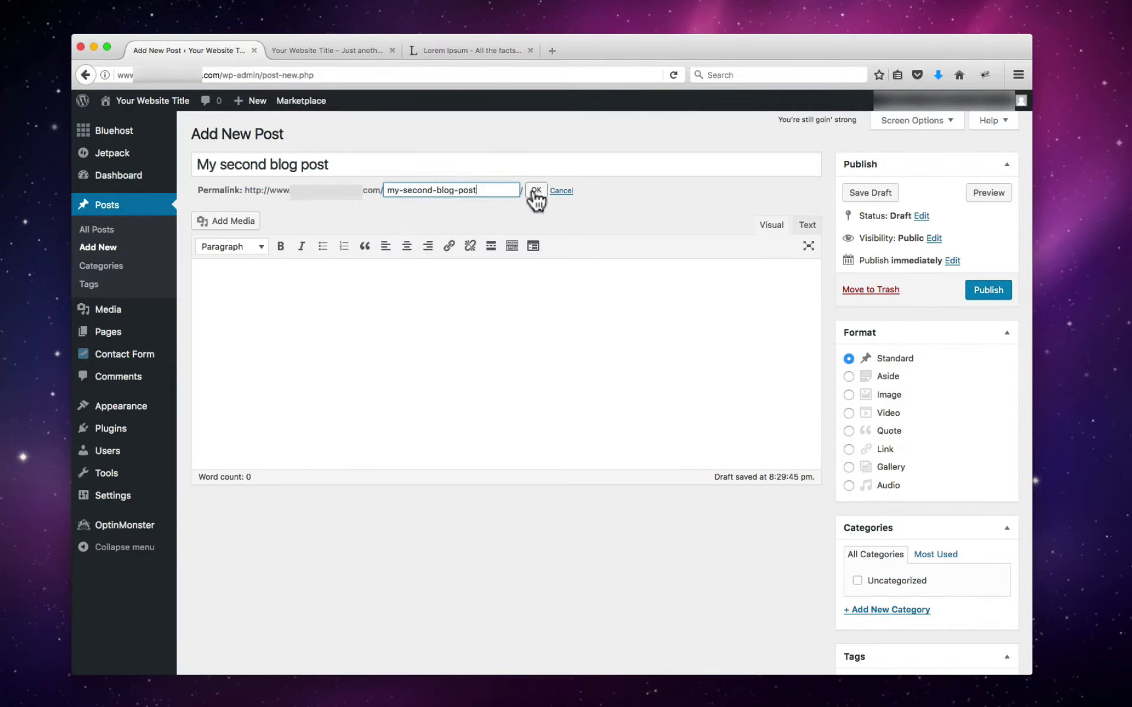
click(561, 191)
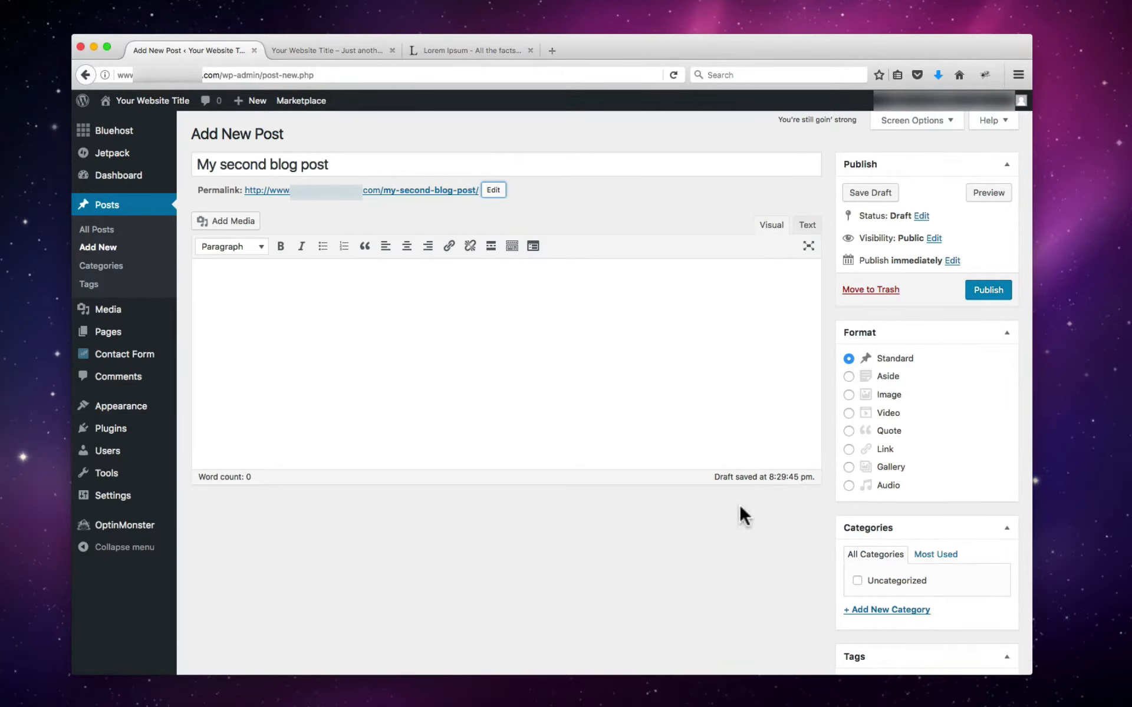
Step: Copy the first two Lorem Ipsum paragraphs from the lipsum.com page into the new post's body
click(462, 52)
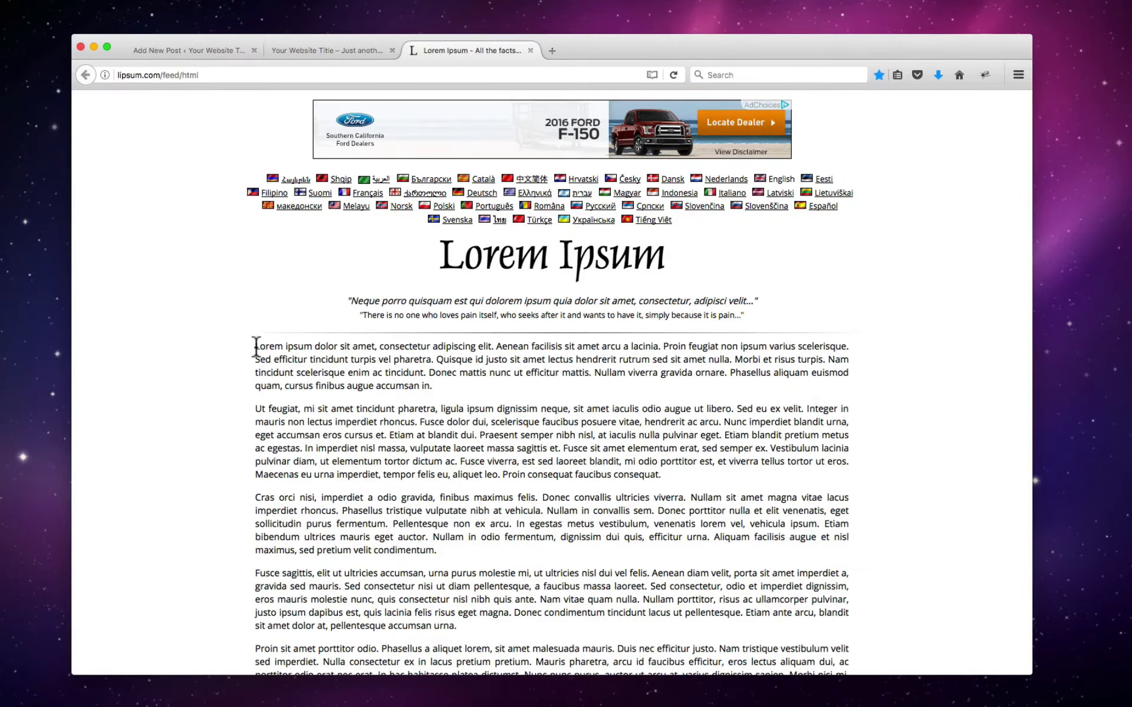
drag(254, 346, 698, 480)
key(super+c)
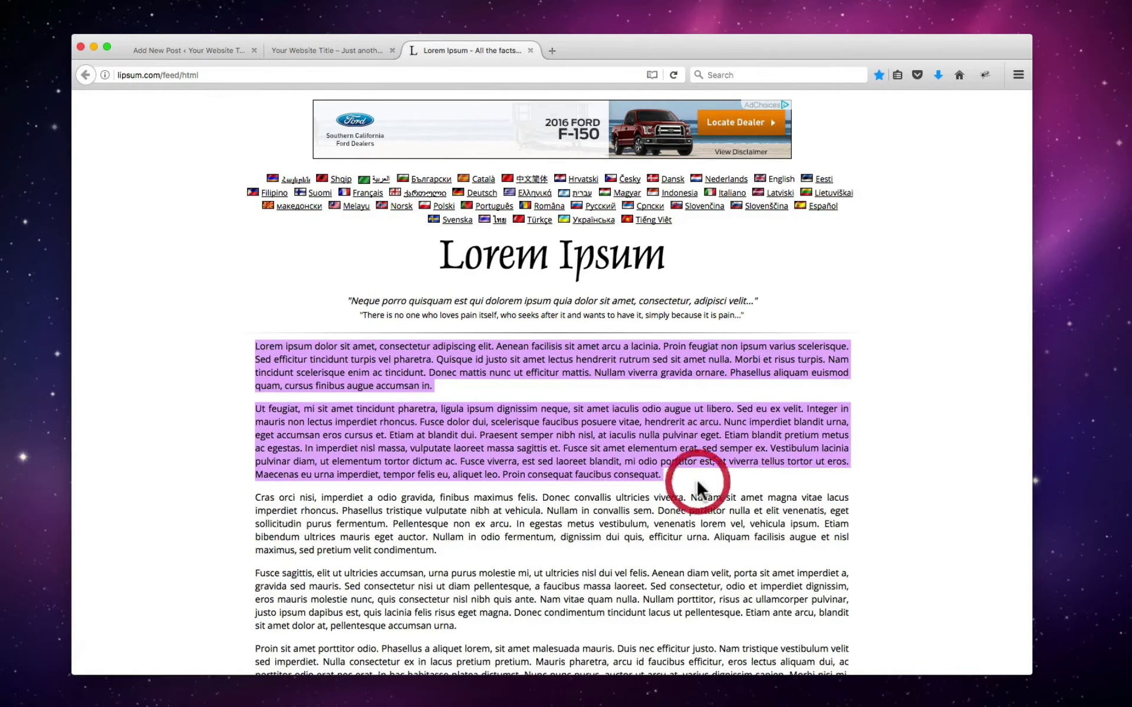
click(171, 50)
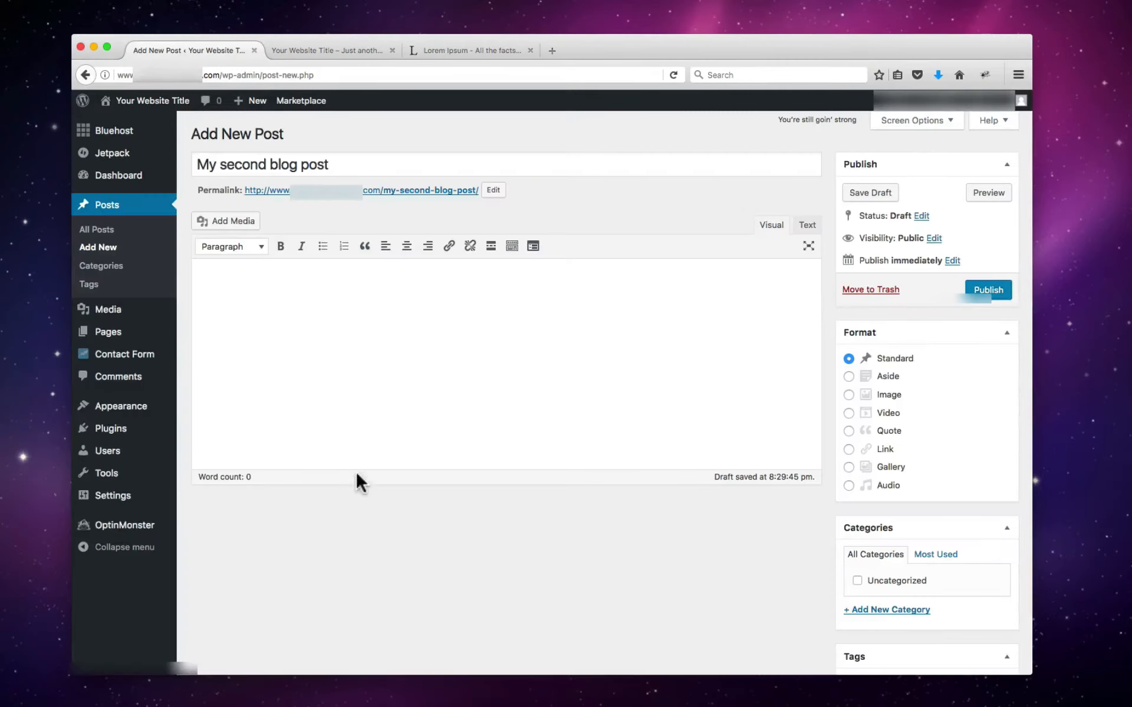
key(super+v)
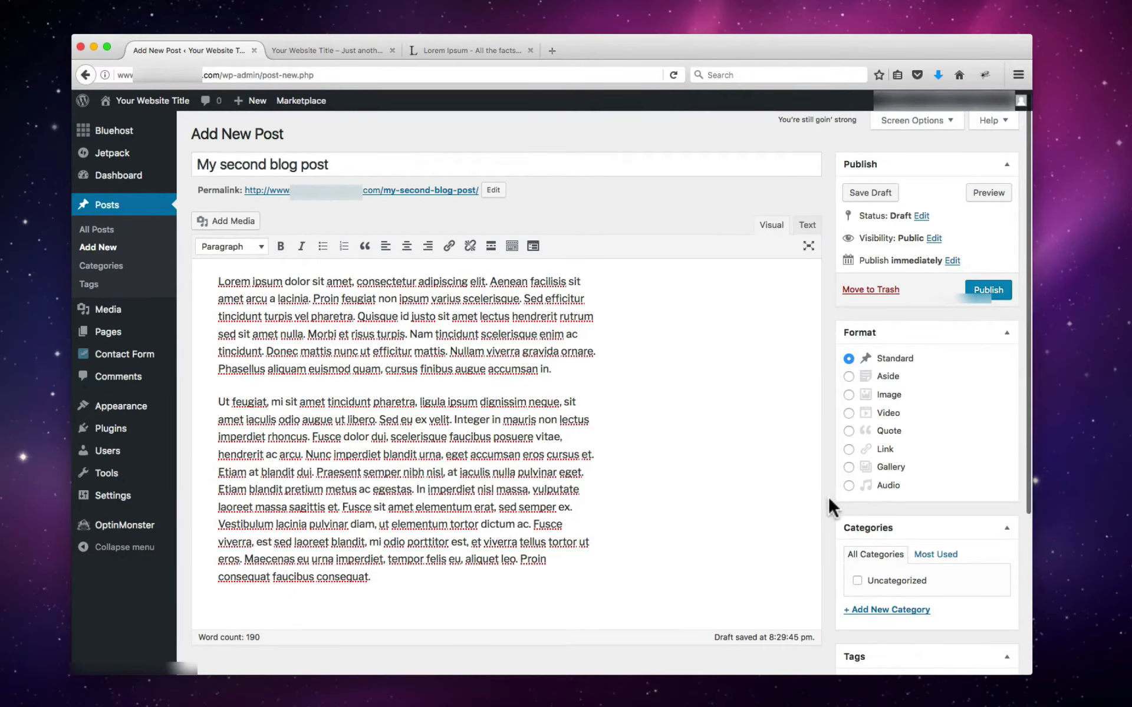
Step: Upload dining-room.jpg to the media library as the new post's featured image candidate and select it
scroll(828, 498, down, 3)
scroll(828, 499, down, 5)
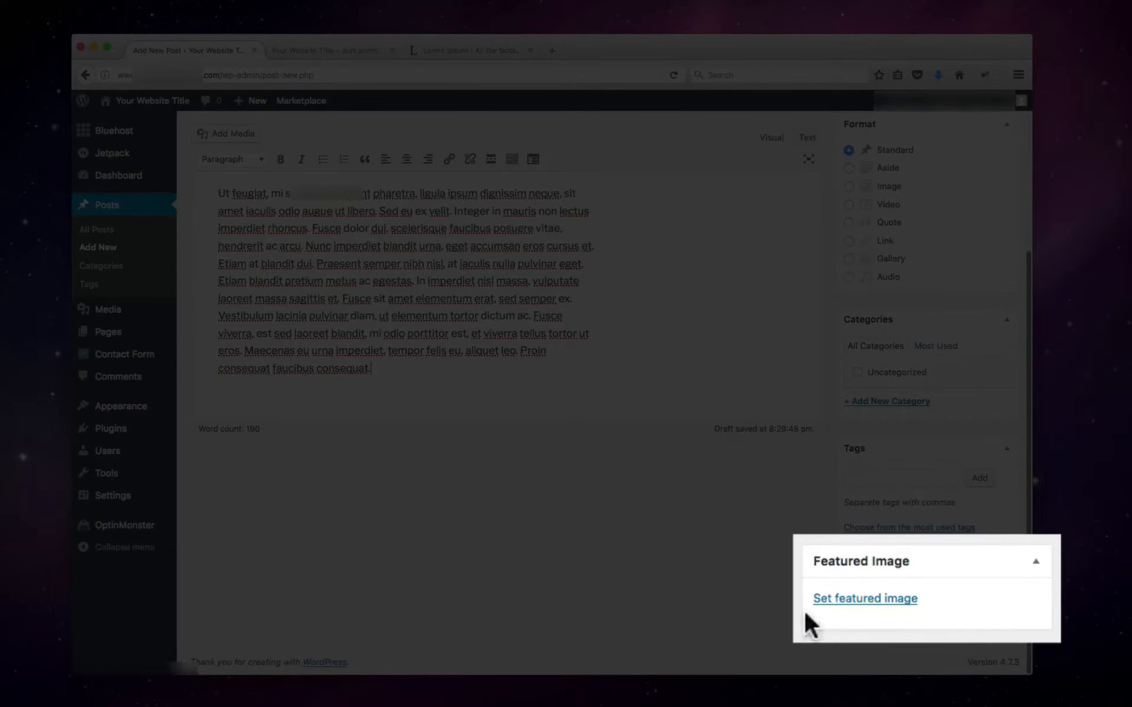
click(827, 601)
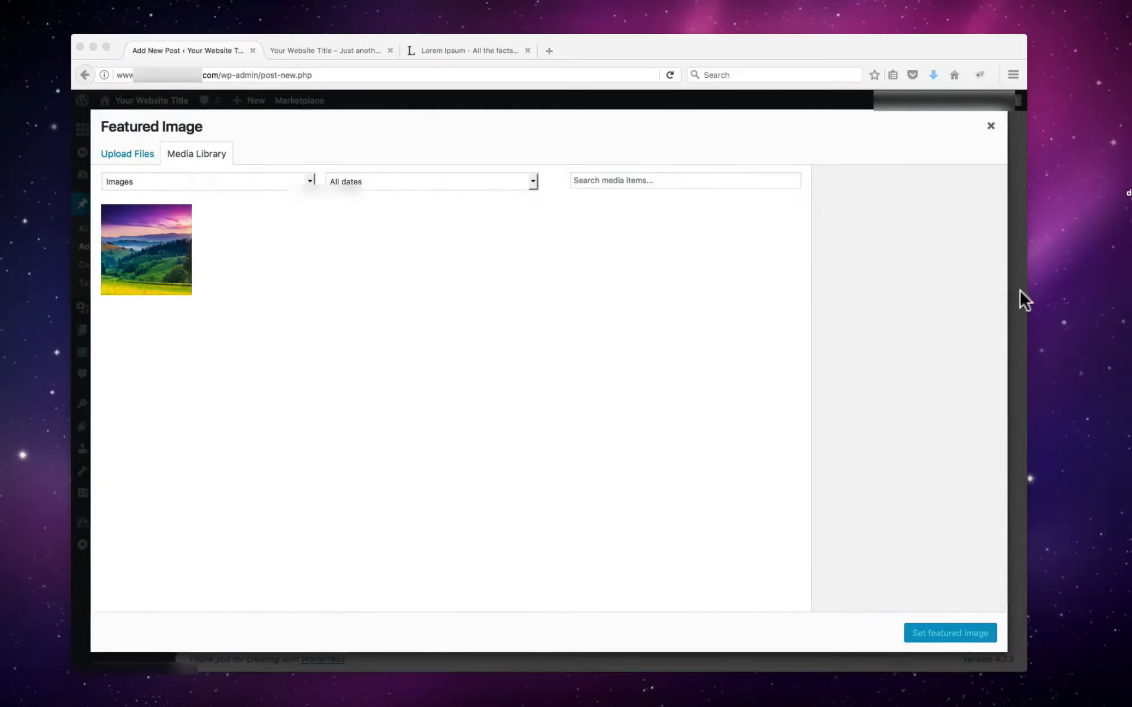
drag(1129, 193, 258, 242)
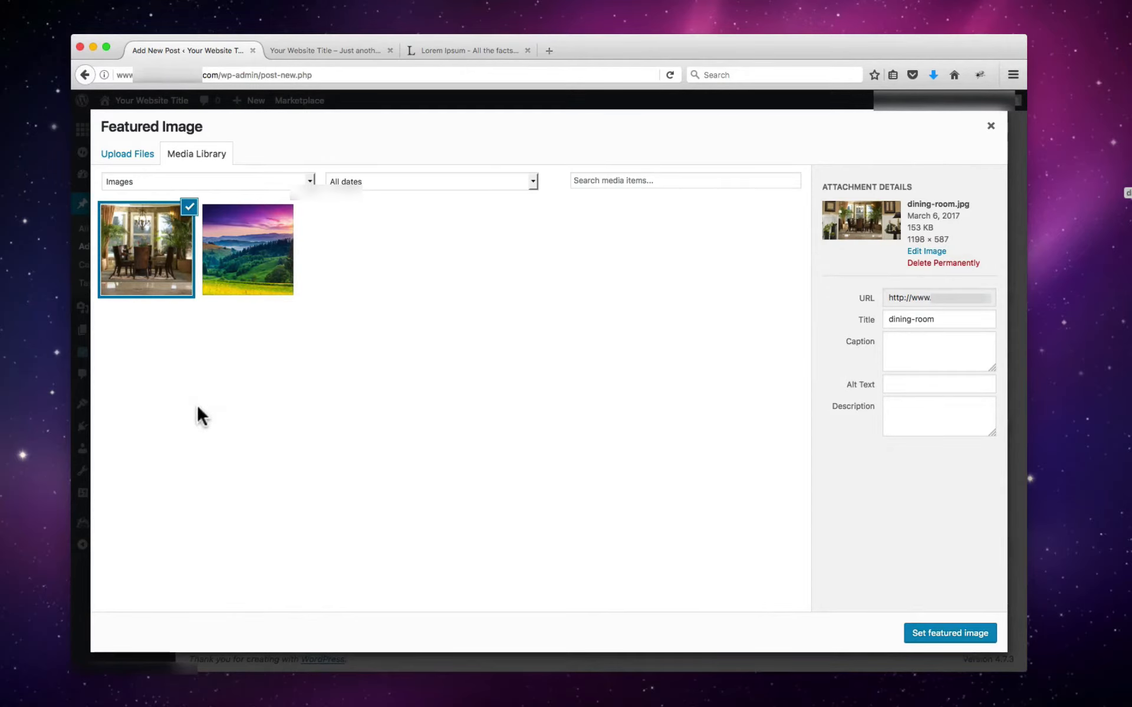
click(267, 270)
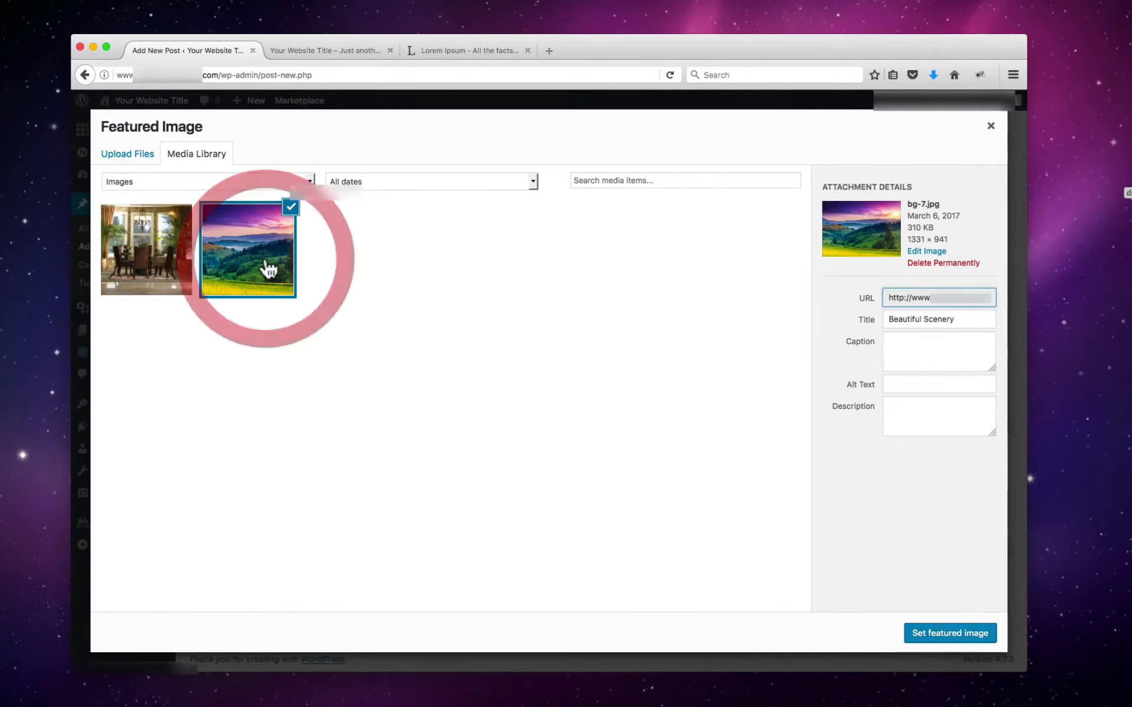
click(149, 265)
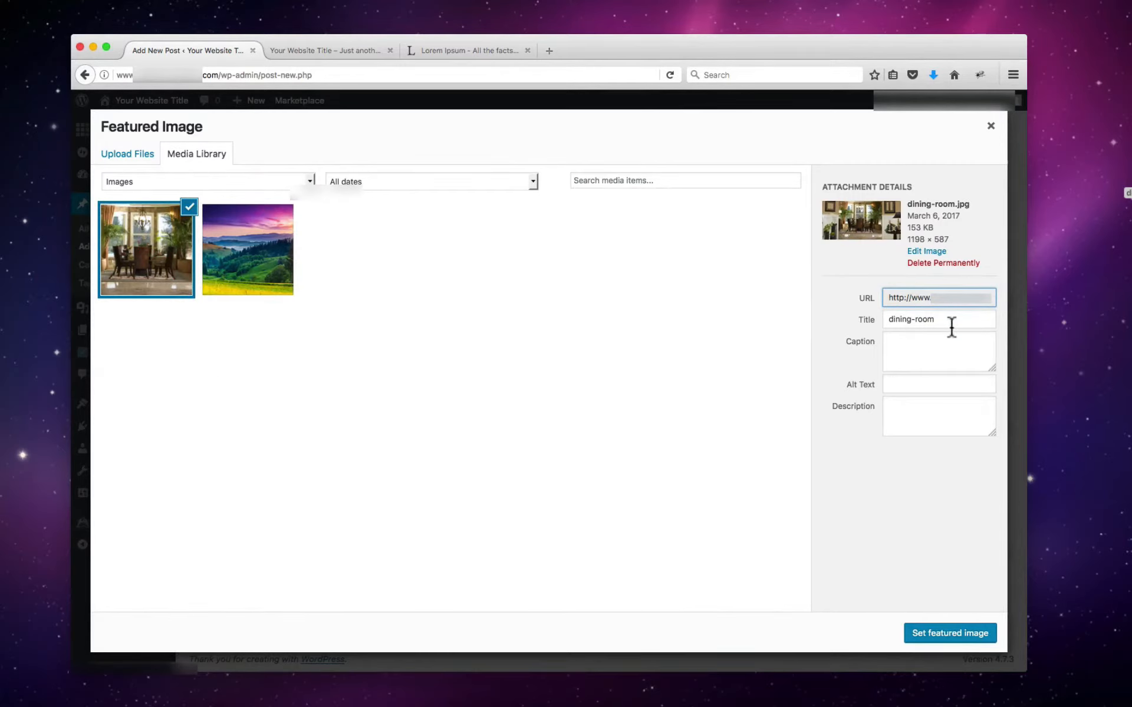
Step: Title the selected image "Dining Room" and set it as the post's featured image
drag(947, 322, 857, 317)
text(Dining Room)
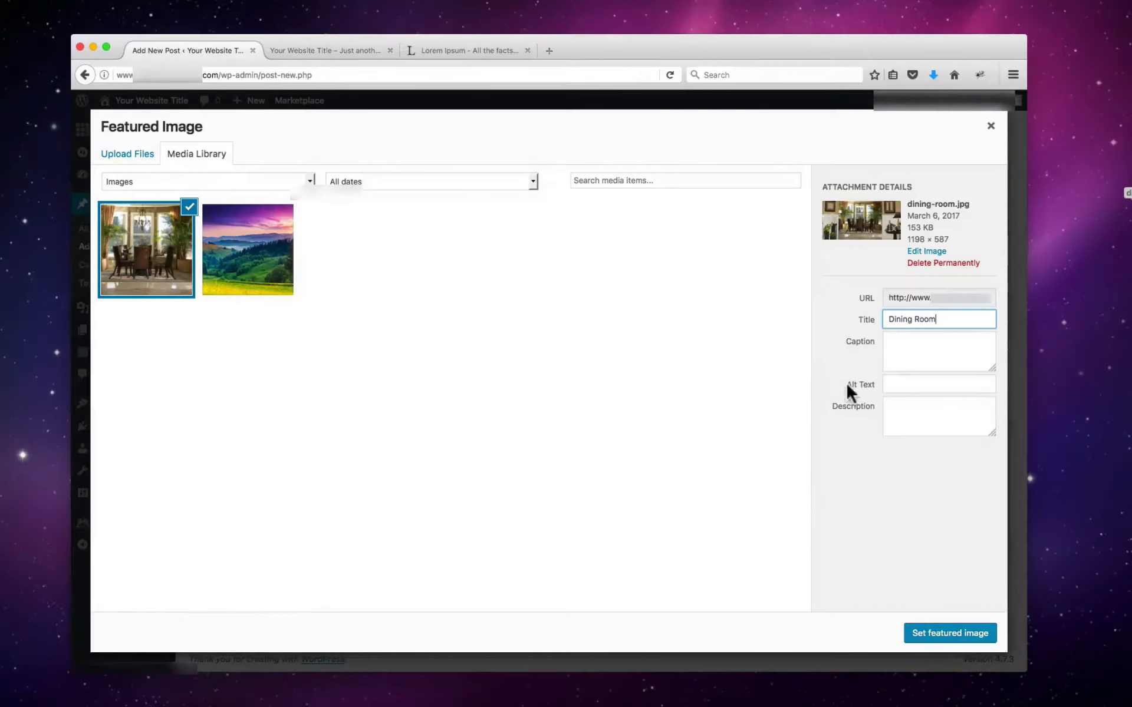
click(937, 622)
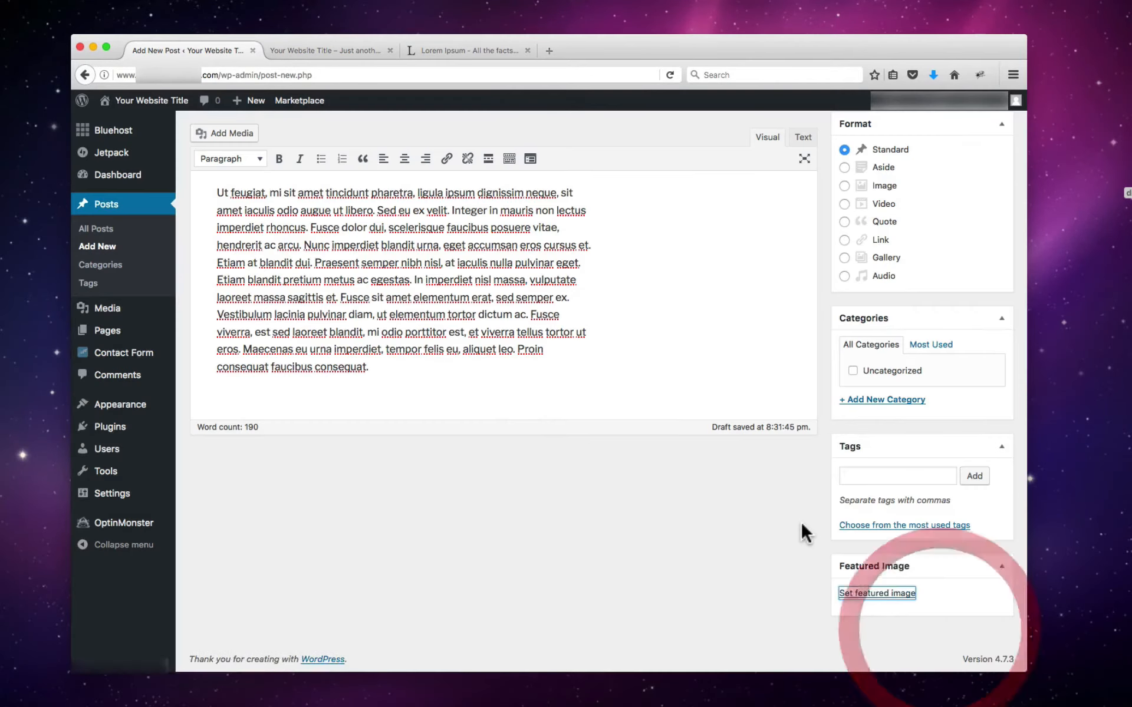
scroll(783, 524, down, 3)
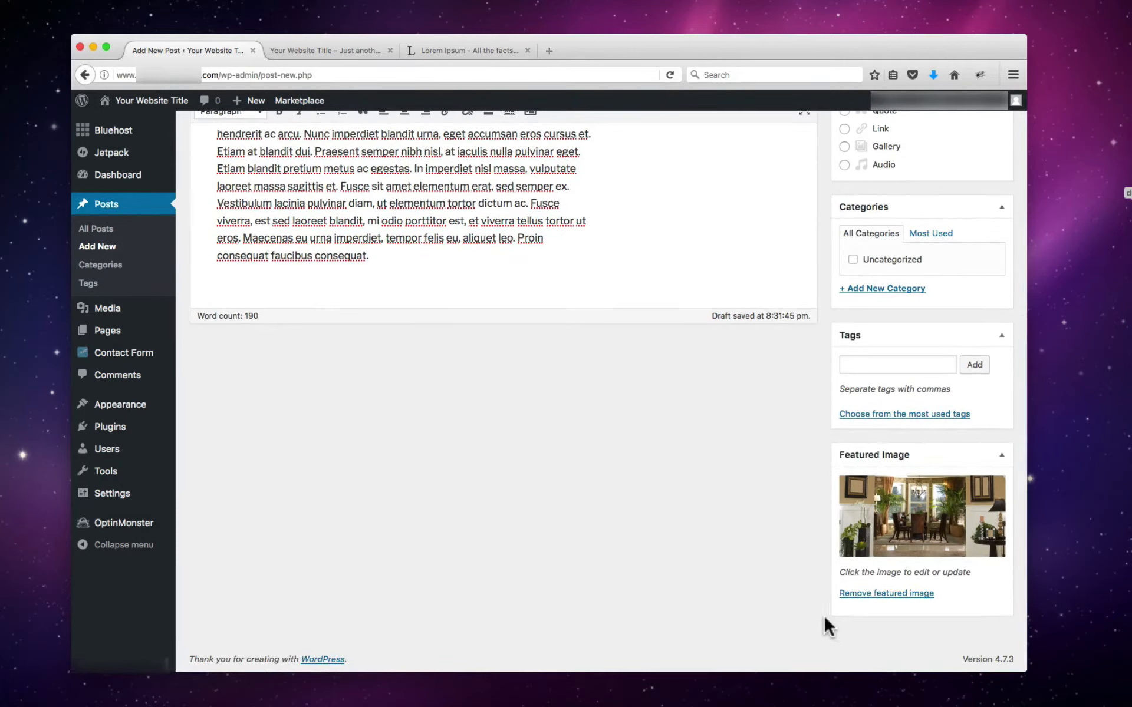
Step: Save the second blog post as a draft
scroll(791, 583, up, 8)
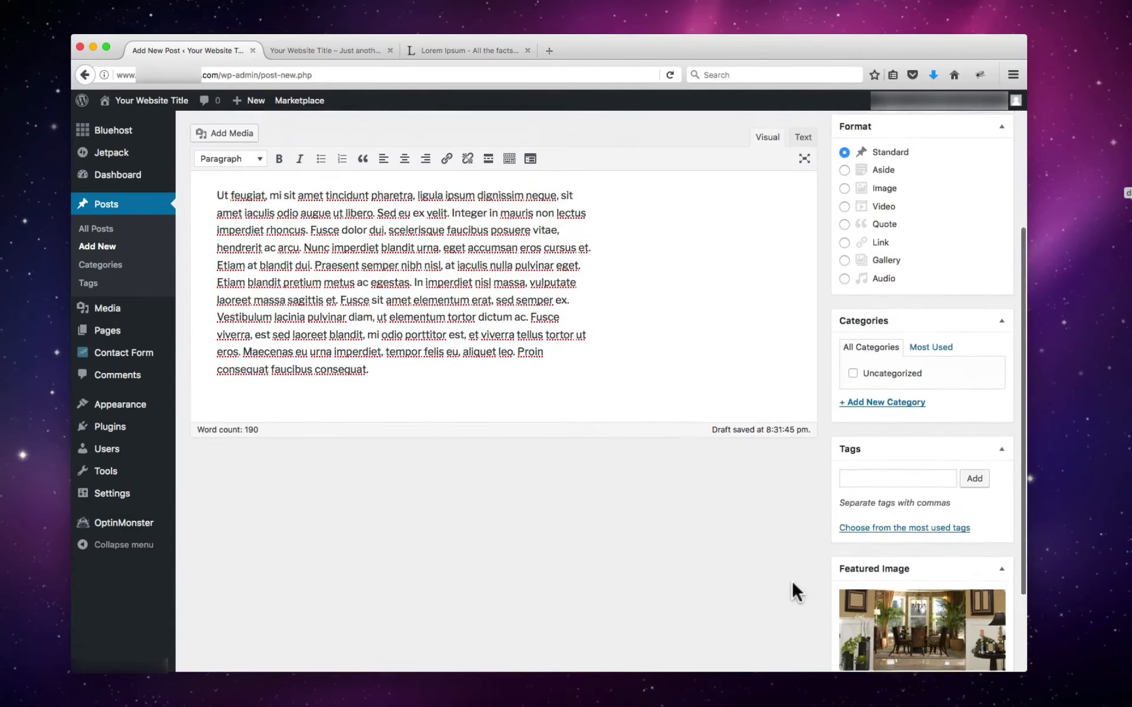
scroll(793, 582, up, 1)
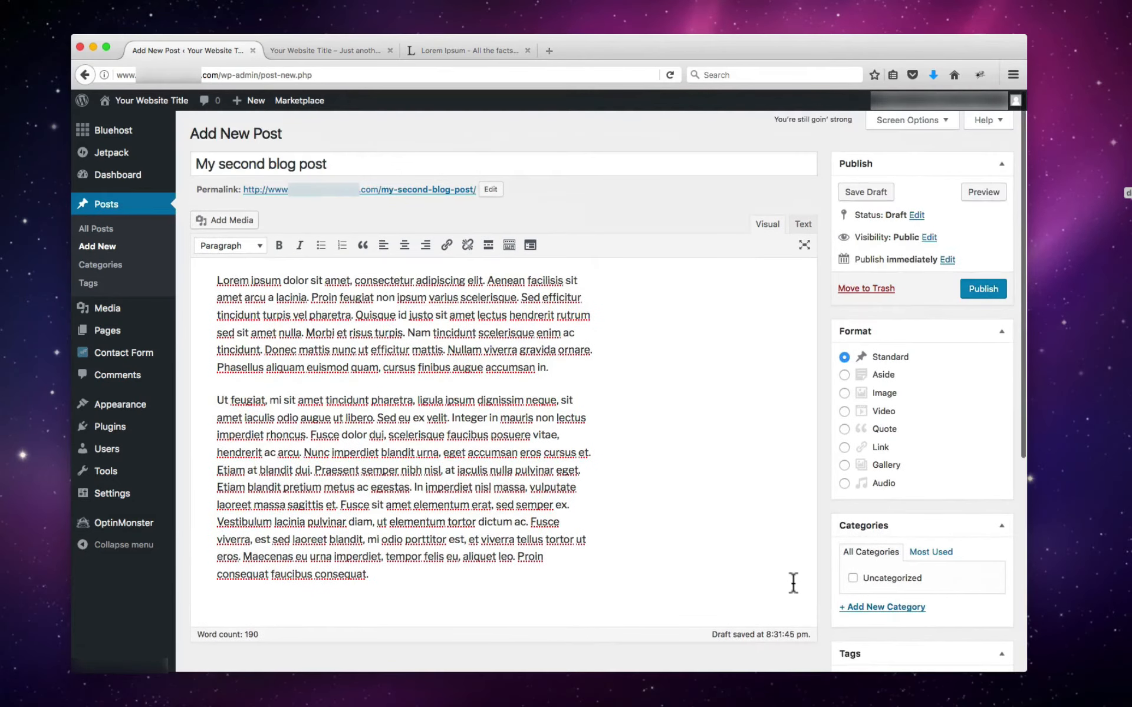
click(868, 191)
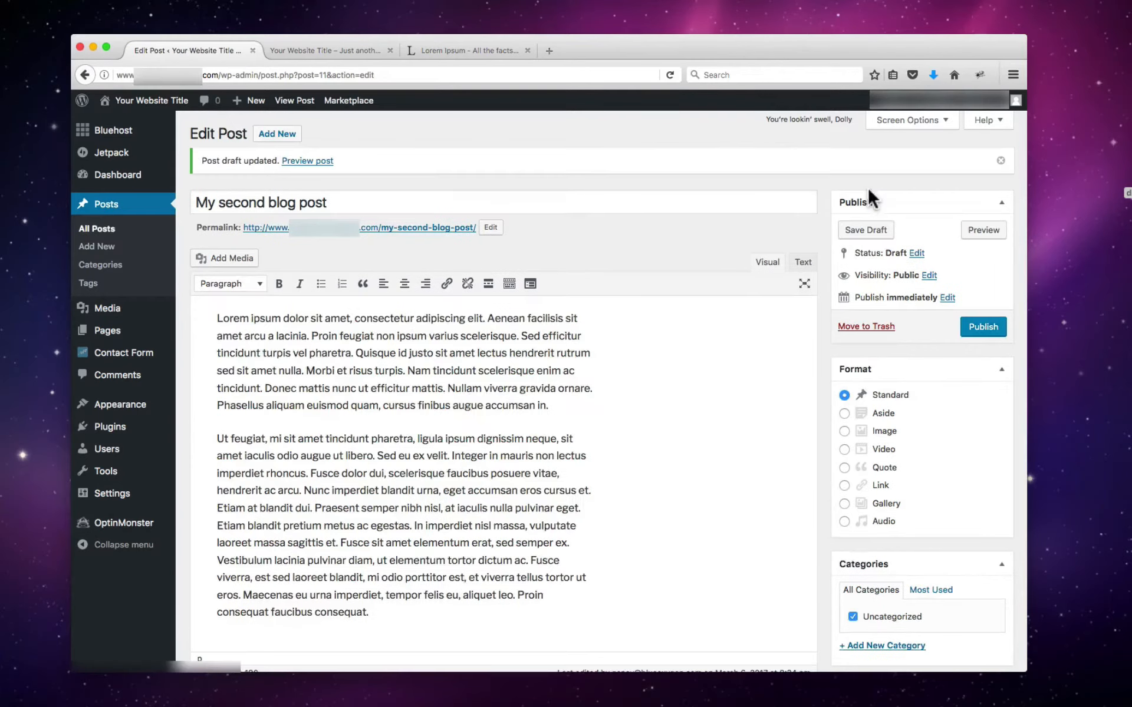
Step: Reload the public site and check its post list for the saved draft
click(342, 50)
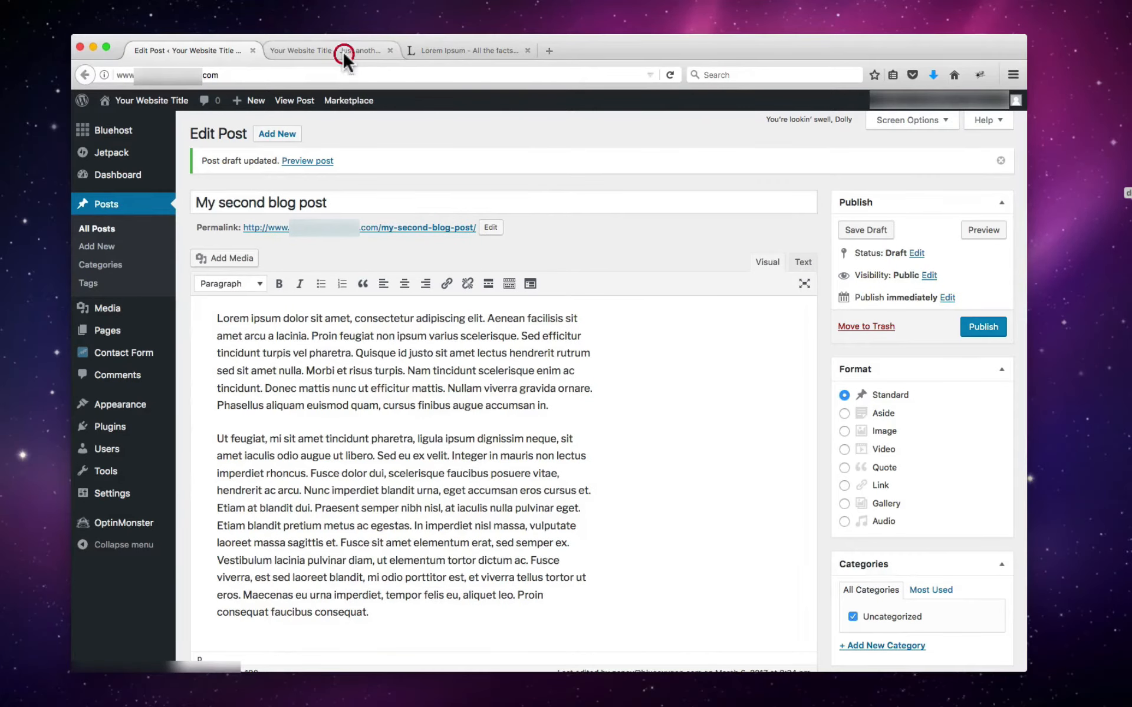
click(670, 75)
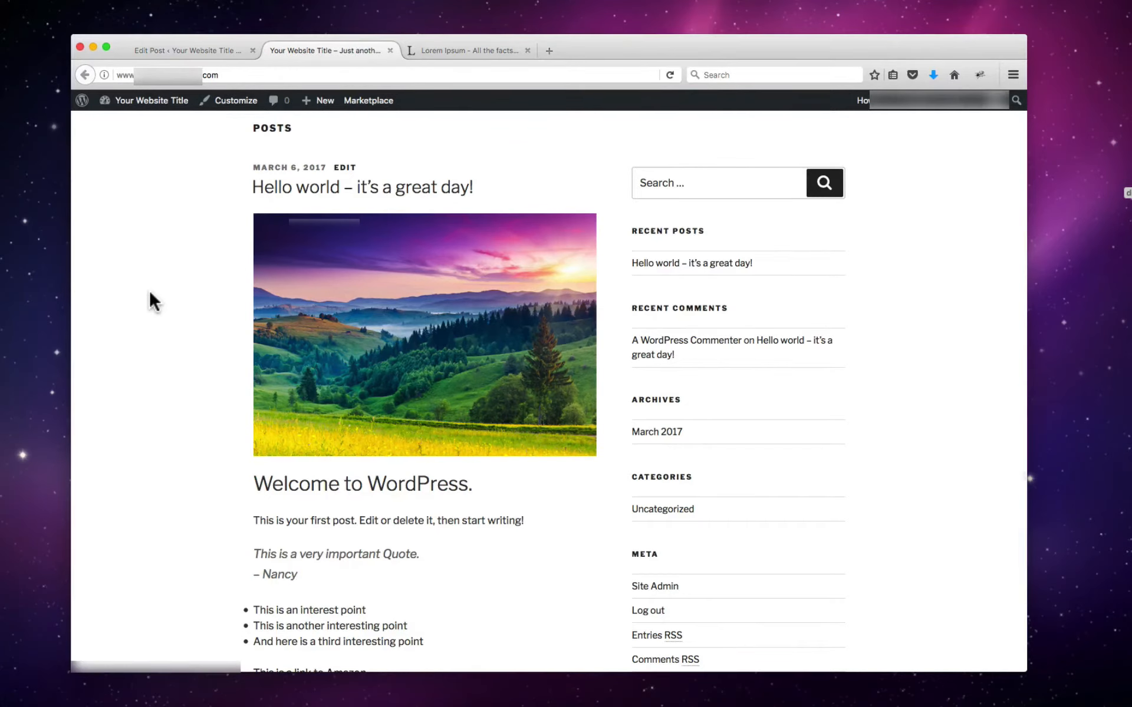
scroll(153, 300, down, 5)
scroll(154, 302, up, 2)
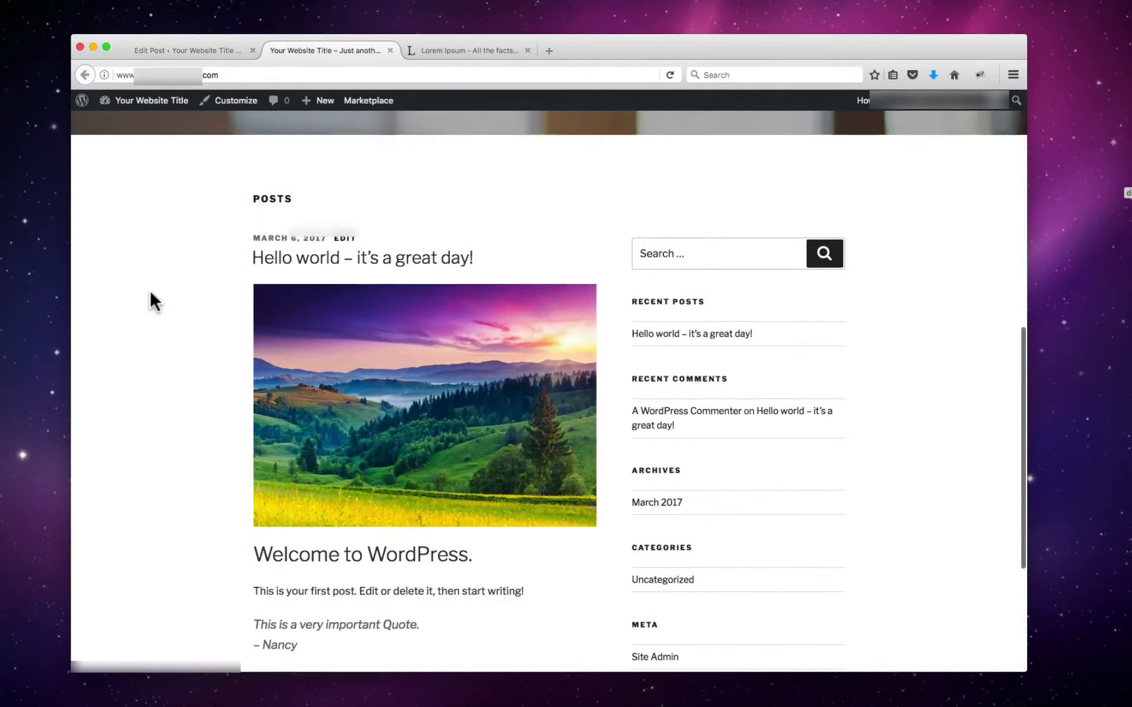
scroll(154, 301, down, 5)
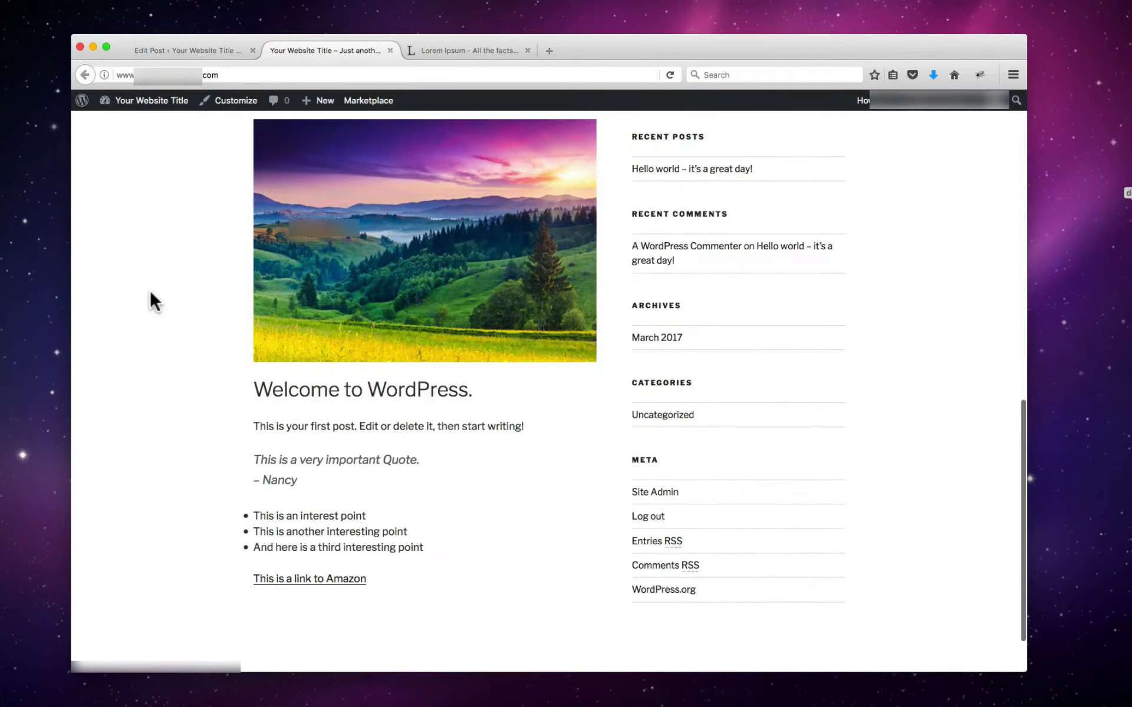
Step: Preview the draft "My second blog post", review its featured image and text, and return to the editor
click(202, 51)
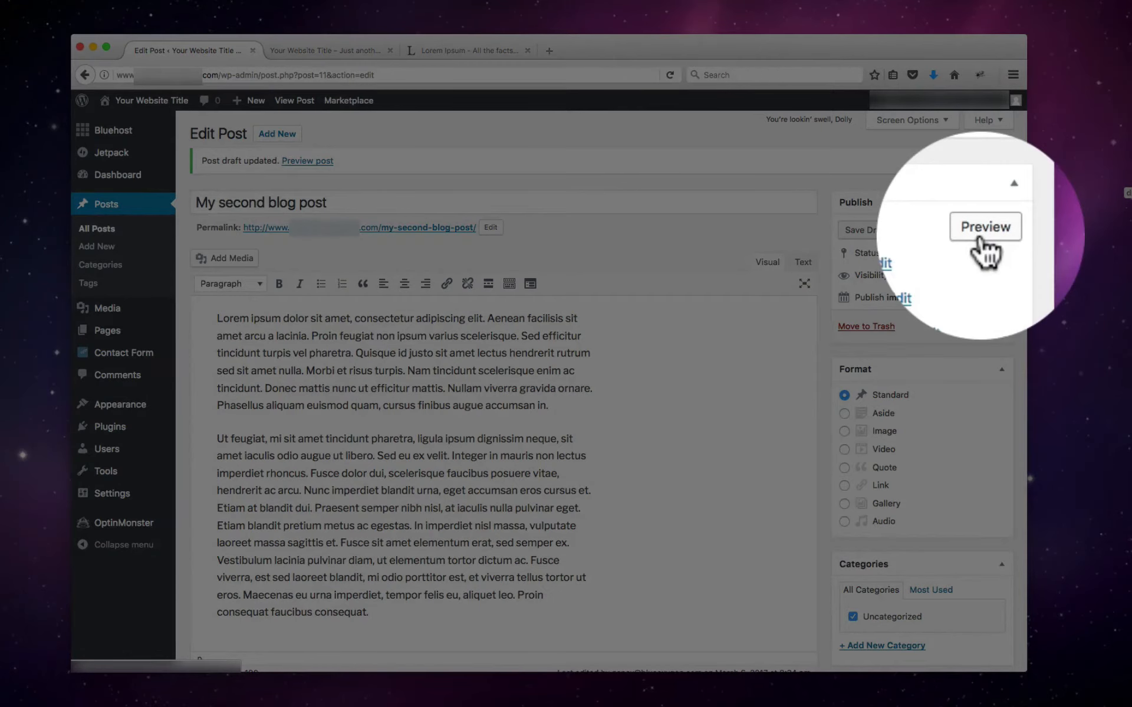
click(980, 231)
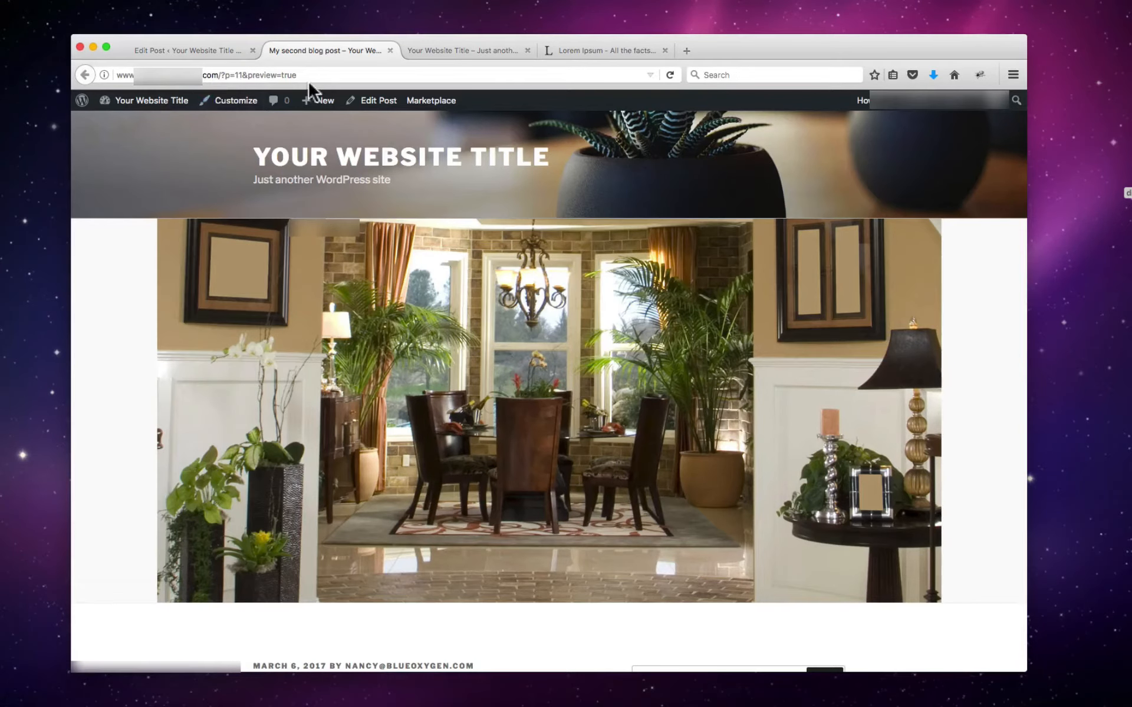
scroll(620, 396, down, 2)
scroll(618, 387, down, 5)
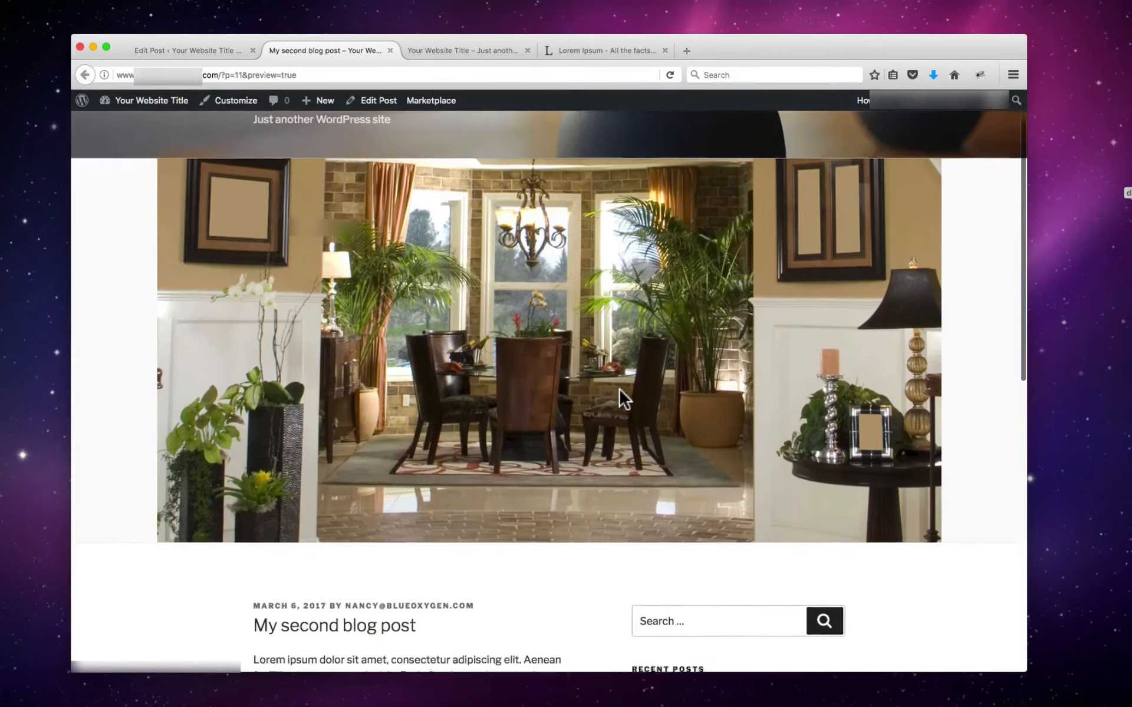
scroll(617, 388, down, 3)
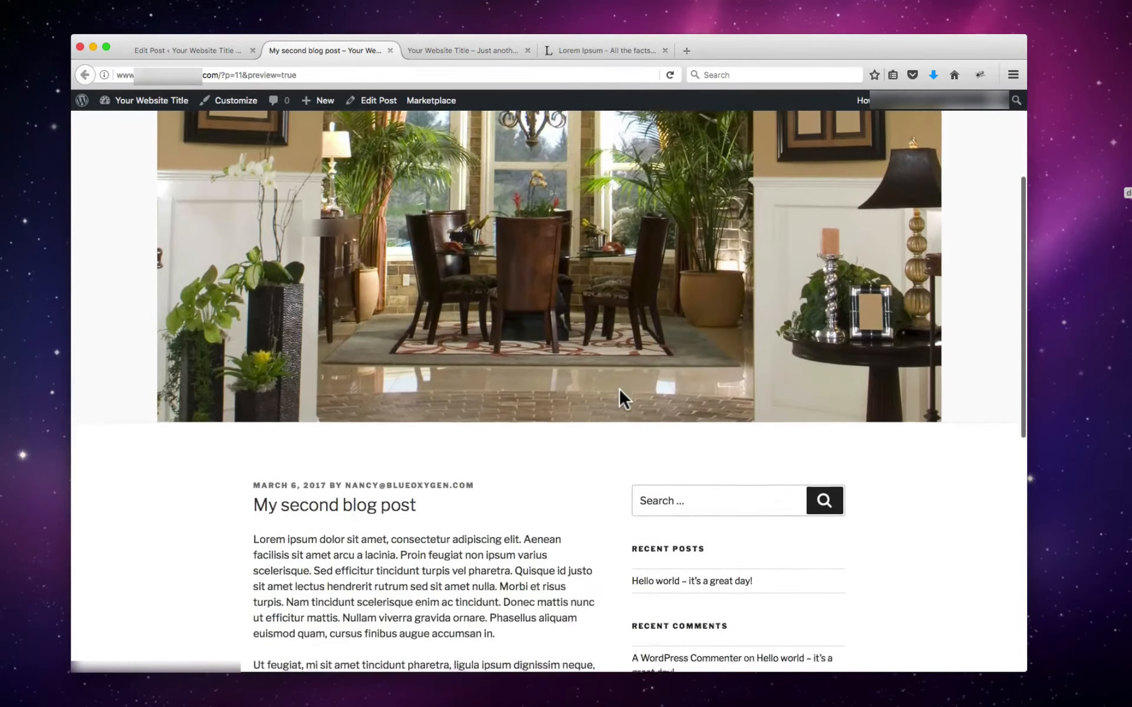
scroll(618, 387, up, 4)
scroll(618, 387, down, 10)
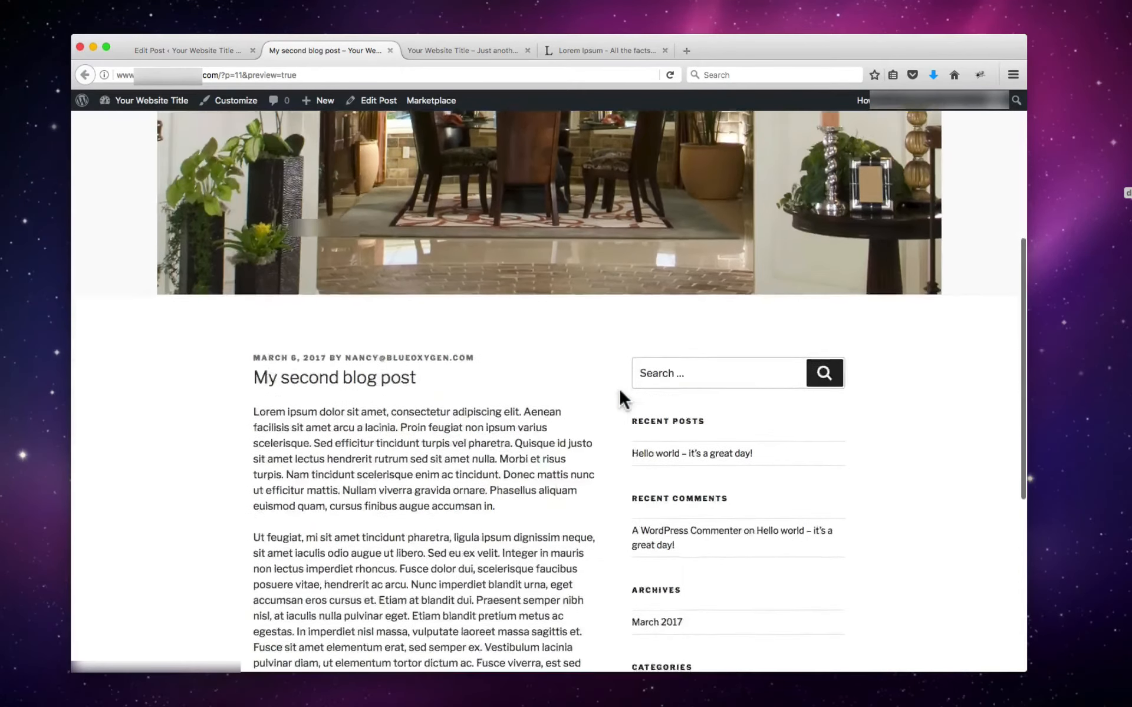
scroll(537, 390, up, 5)
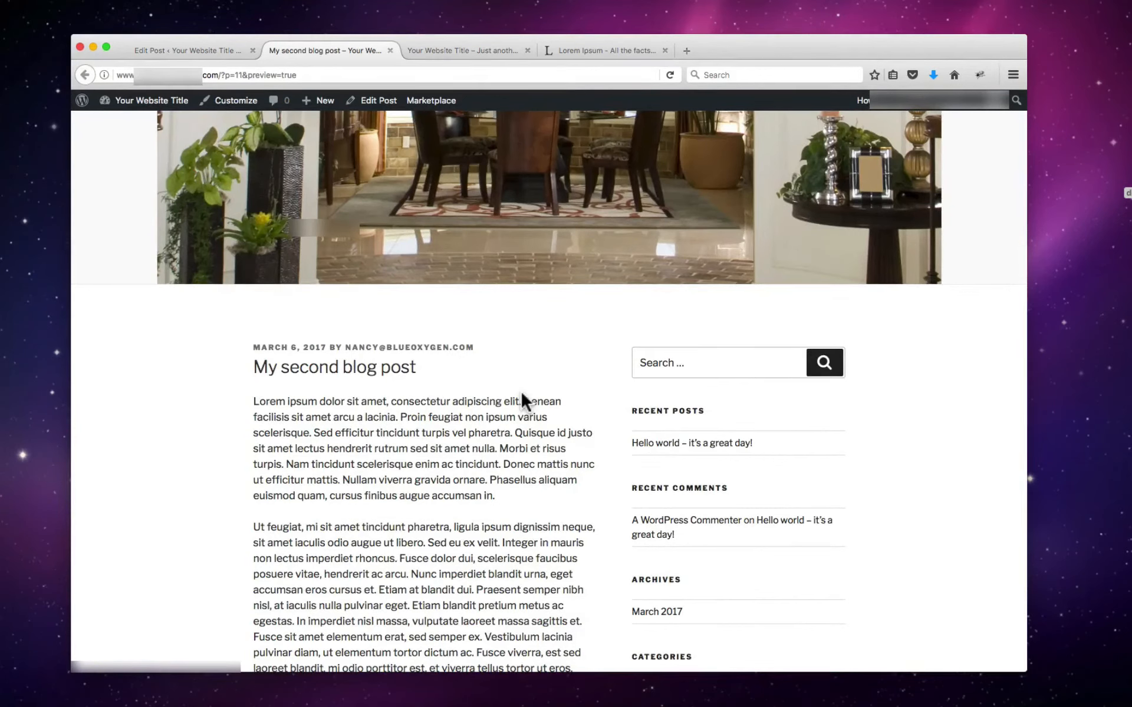
click(390, 51)
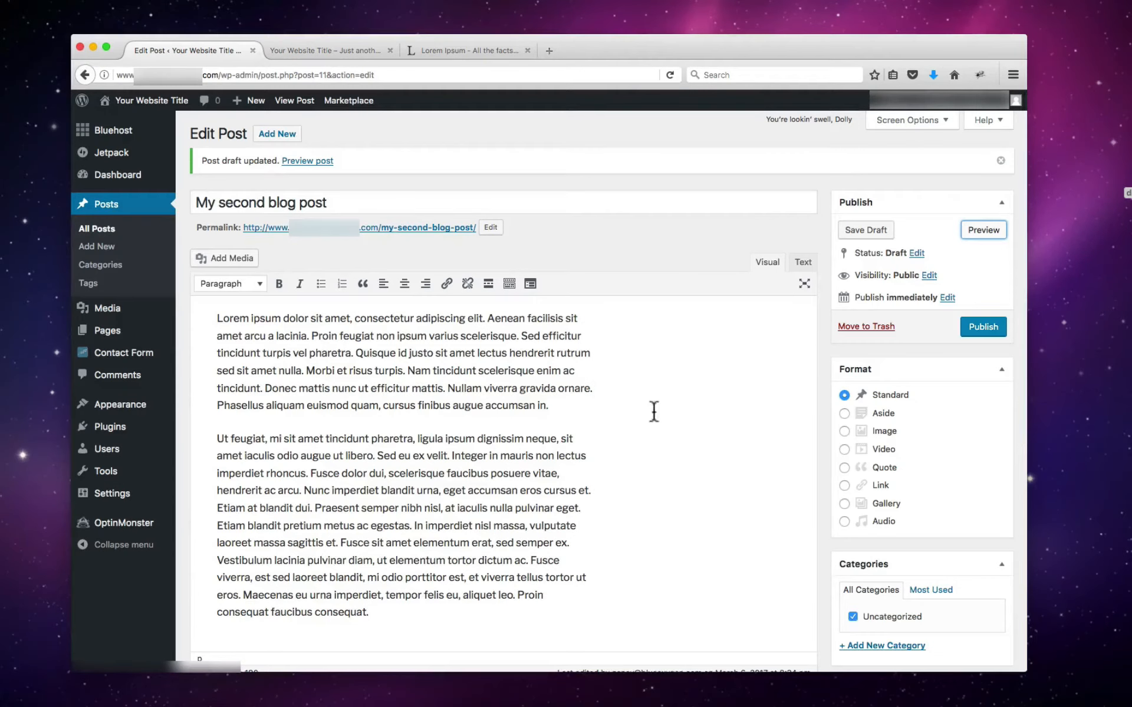
Step: Publish the post "My second blog post" and reload the public site
click(983, 329)
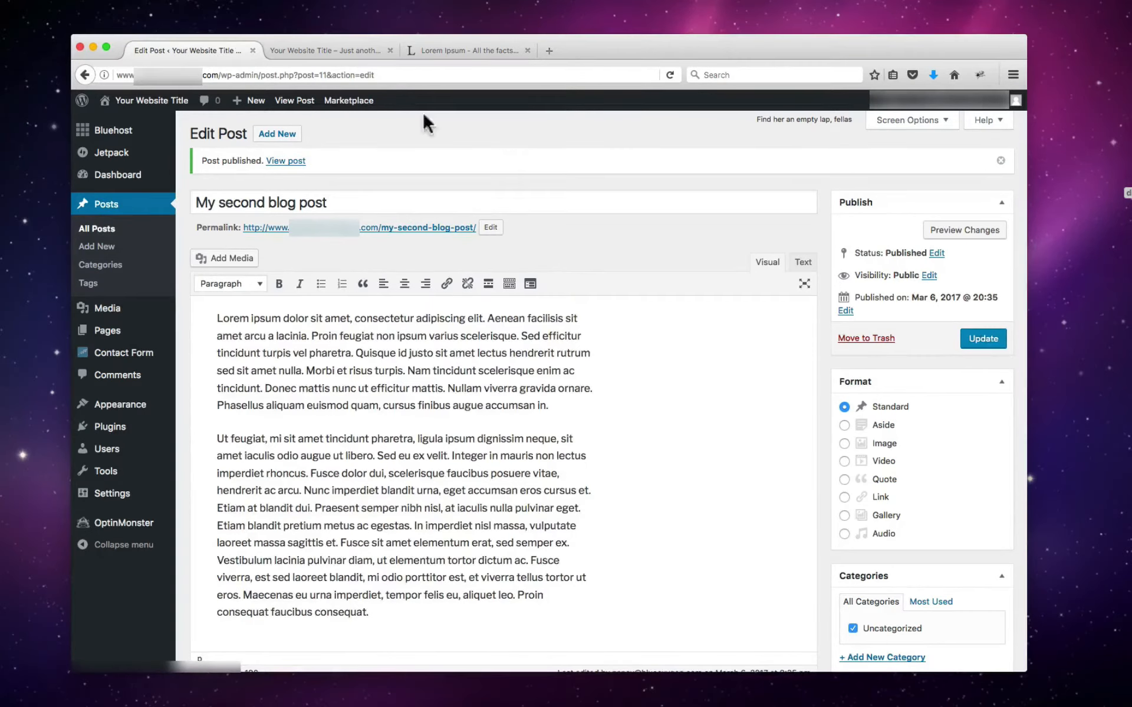
click(352, 48)
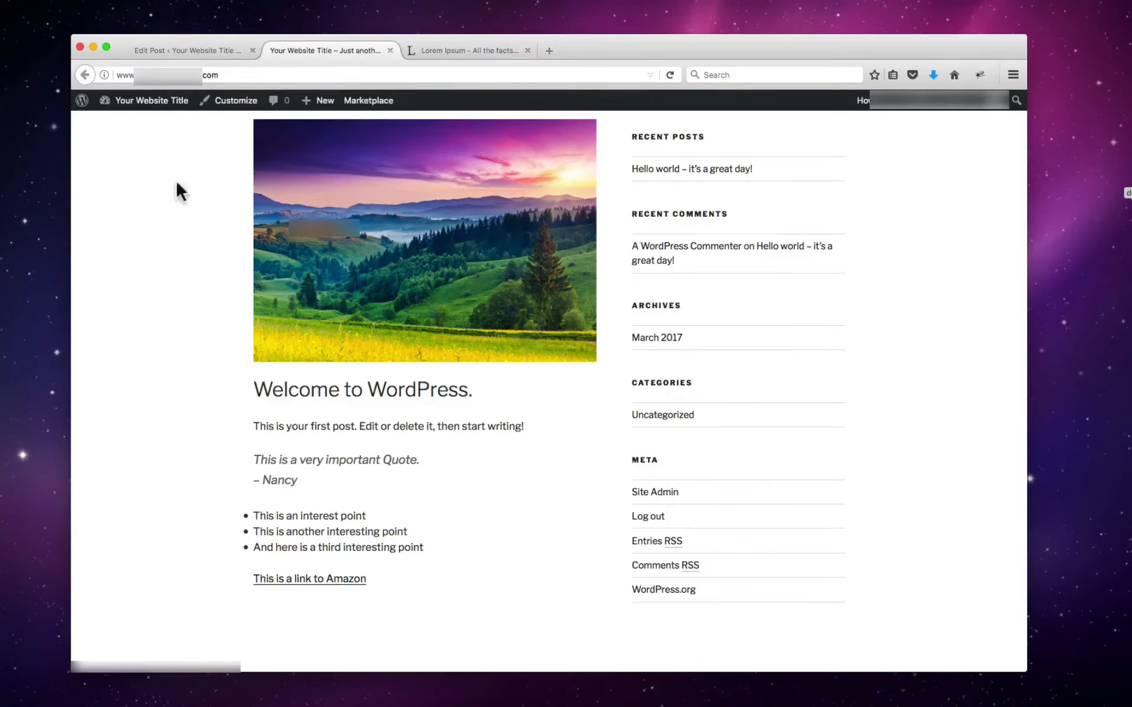
click(670, 74)
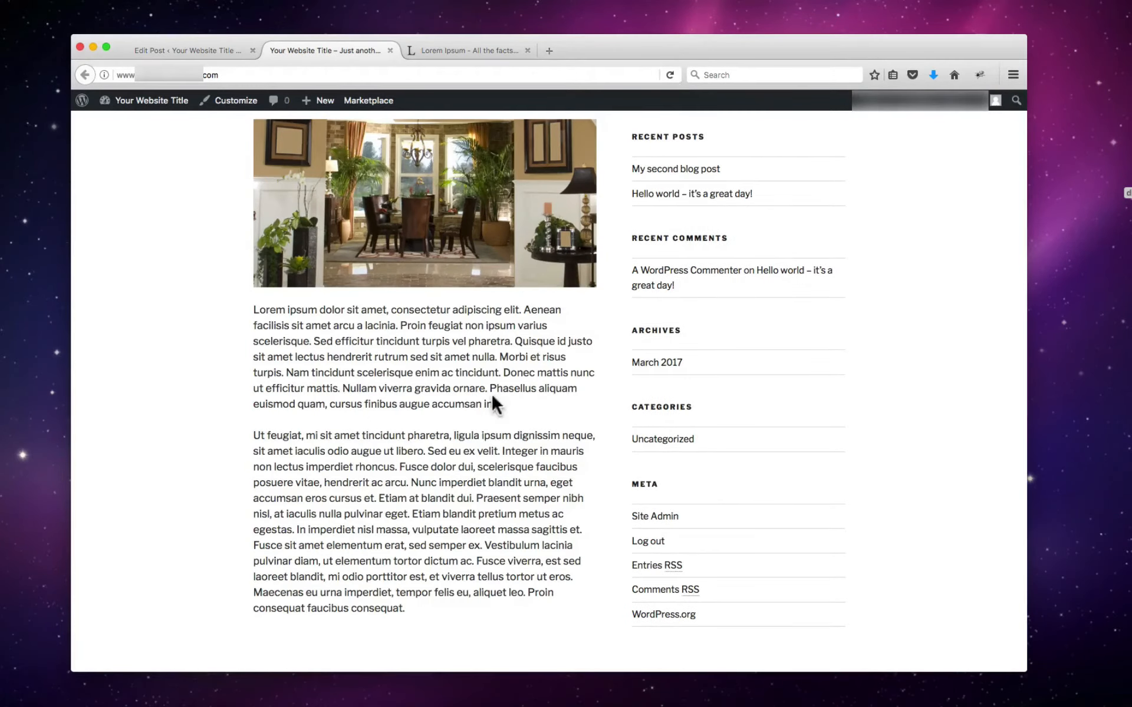
Step: Examine the home page's post list, checking the order and content of the second and first blog posts
scroll(492, 401, up, 5)
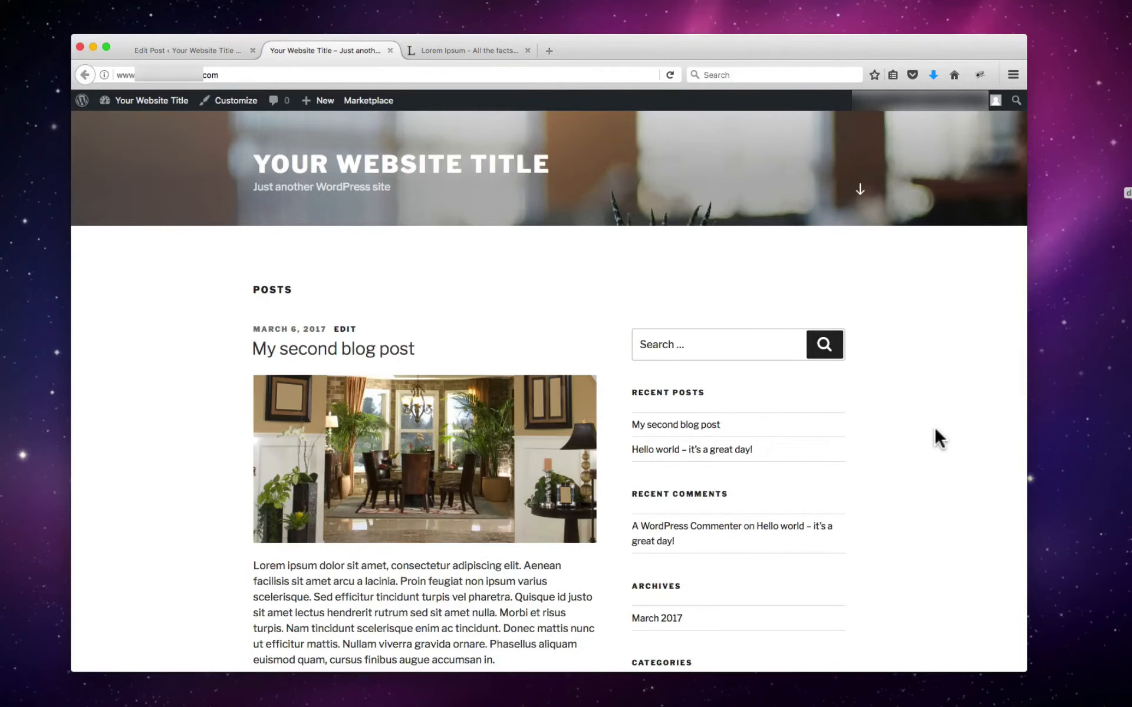
scroll(935, 431, down, 8)
scroll(935, 431, down, 5)
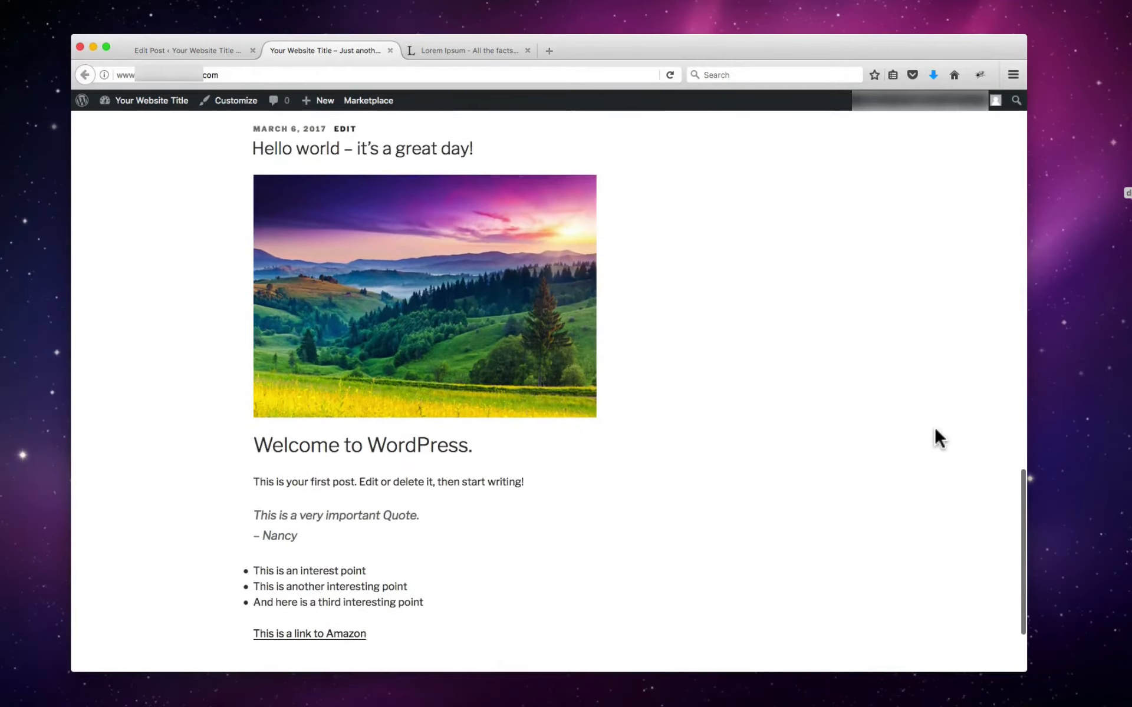
scroll(935, 430, up, 1)
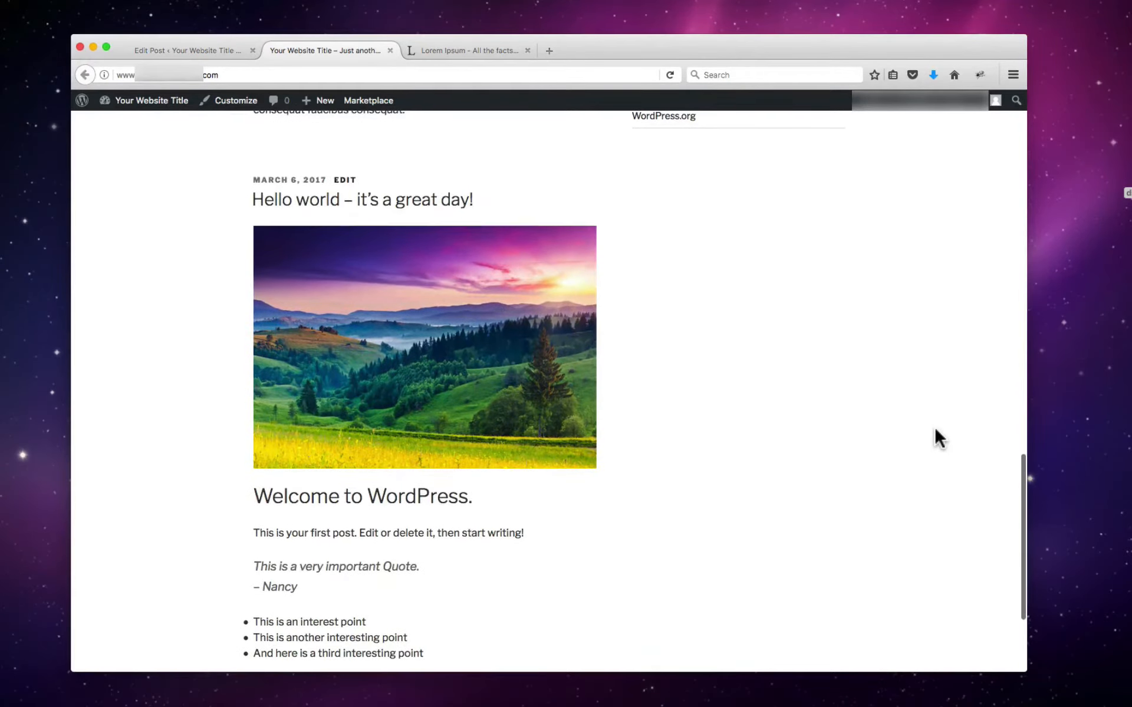
scroll(935, 429, down, 2)
scroll(935, 429, up, 6)
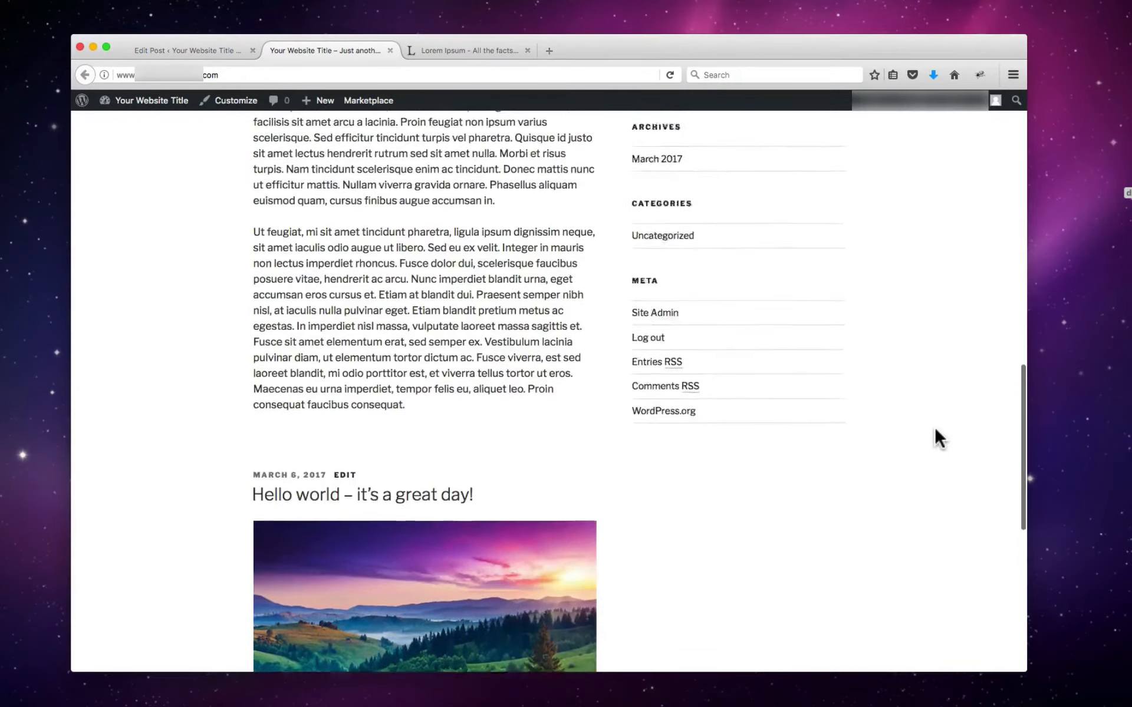
scroll(935, 429, up, 7)
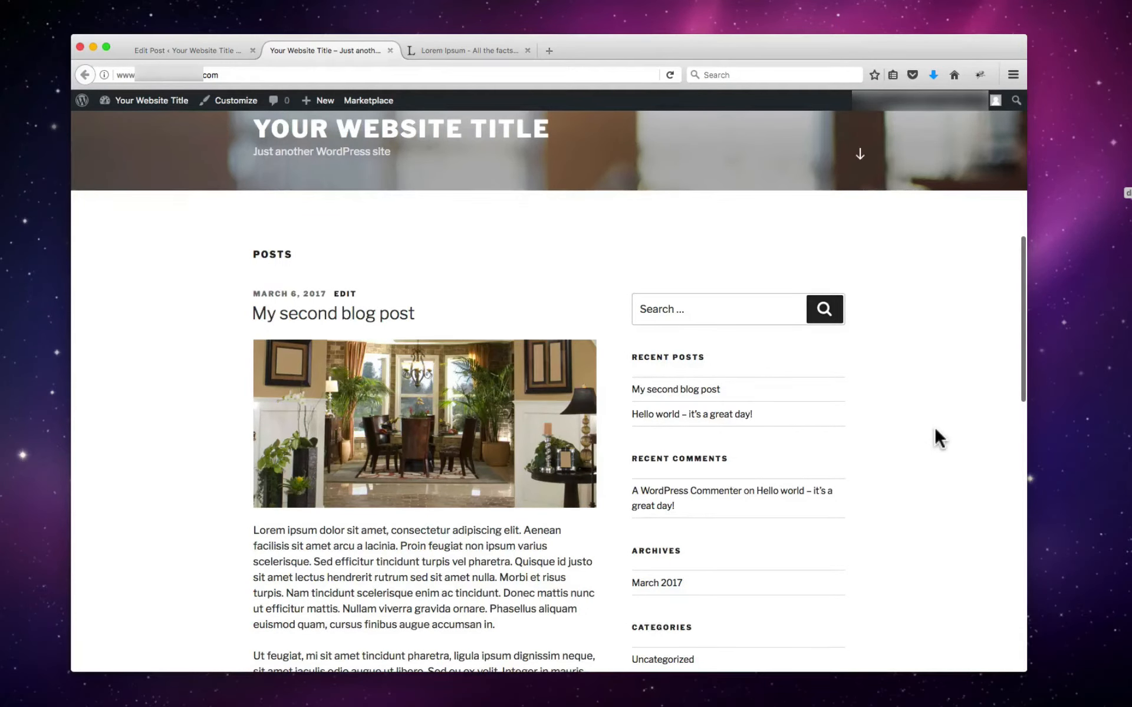
scroll(862, 522, up, 5)
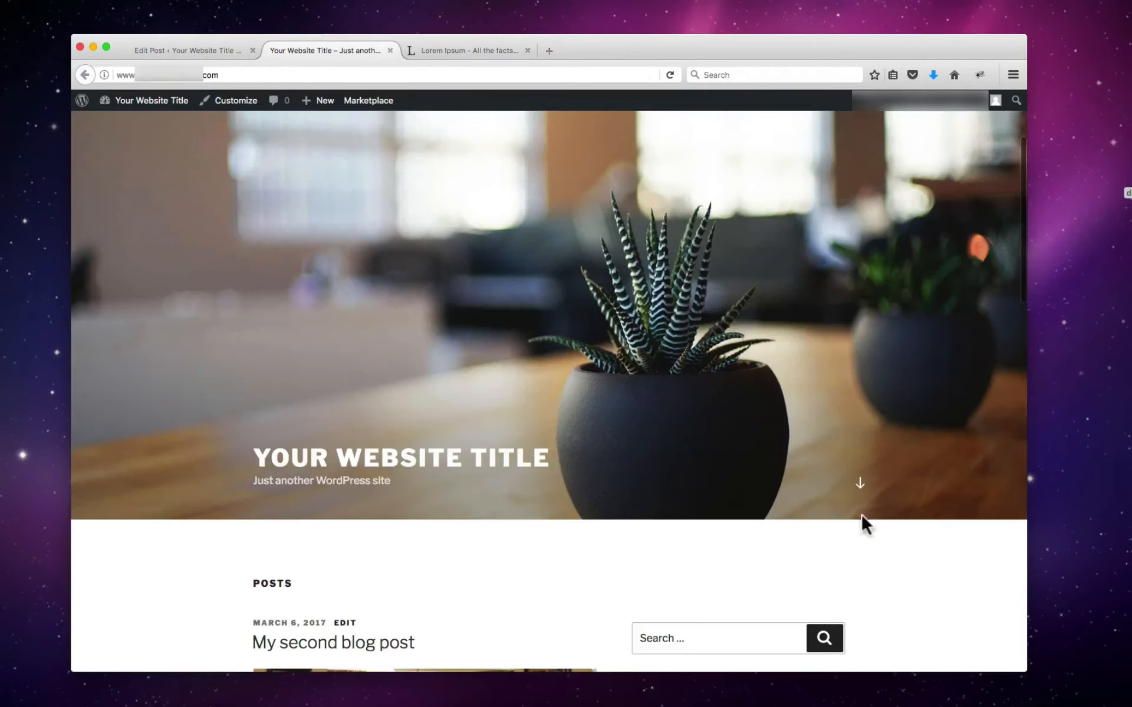
Step: Return to editing the second blog post and add a new category named "Home Decor" to it
click(178, 53)
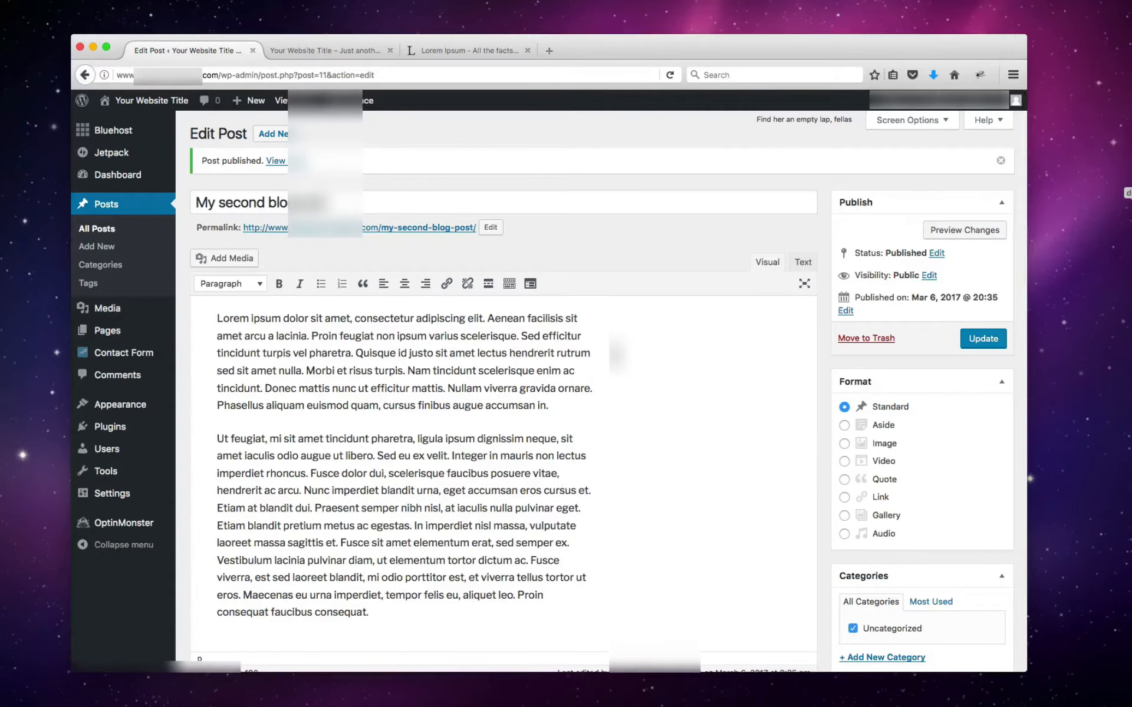
scroll(738, 463, down, 5)
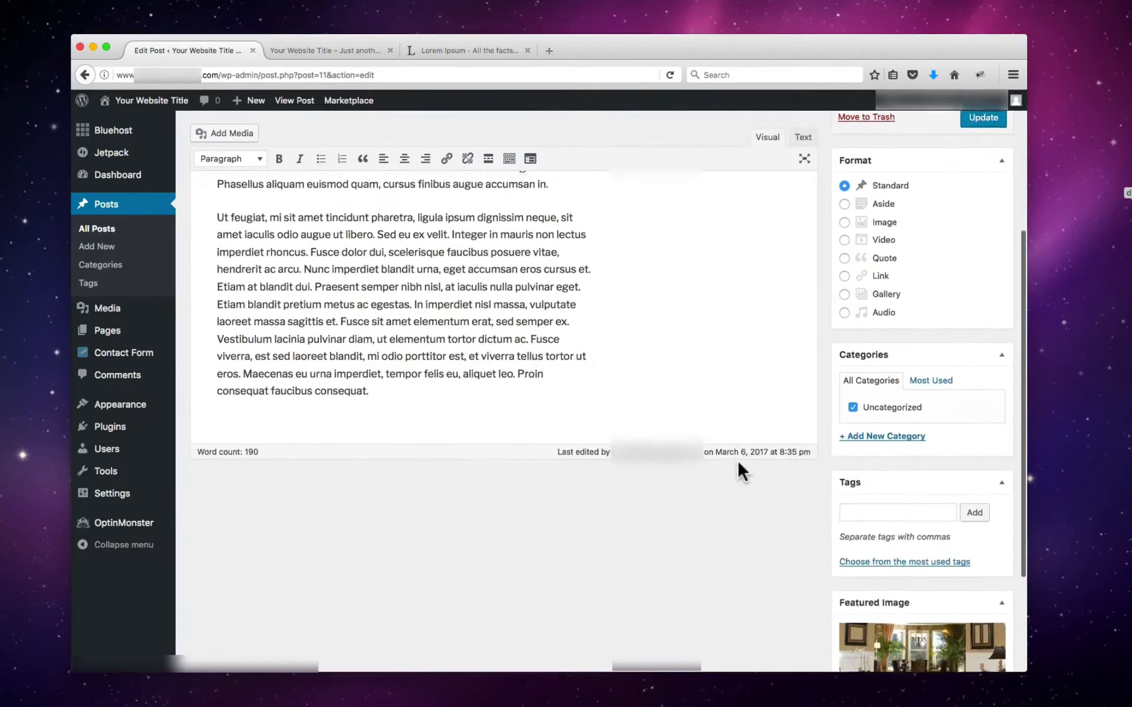
scroll(738, 463, down, 2)
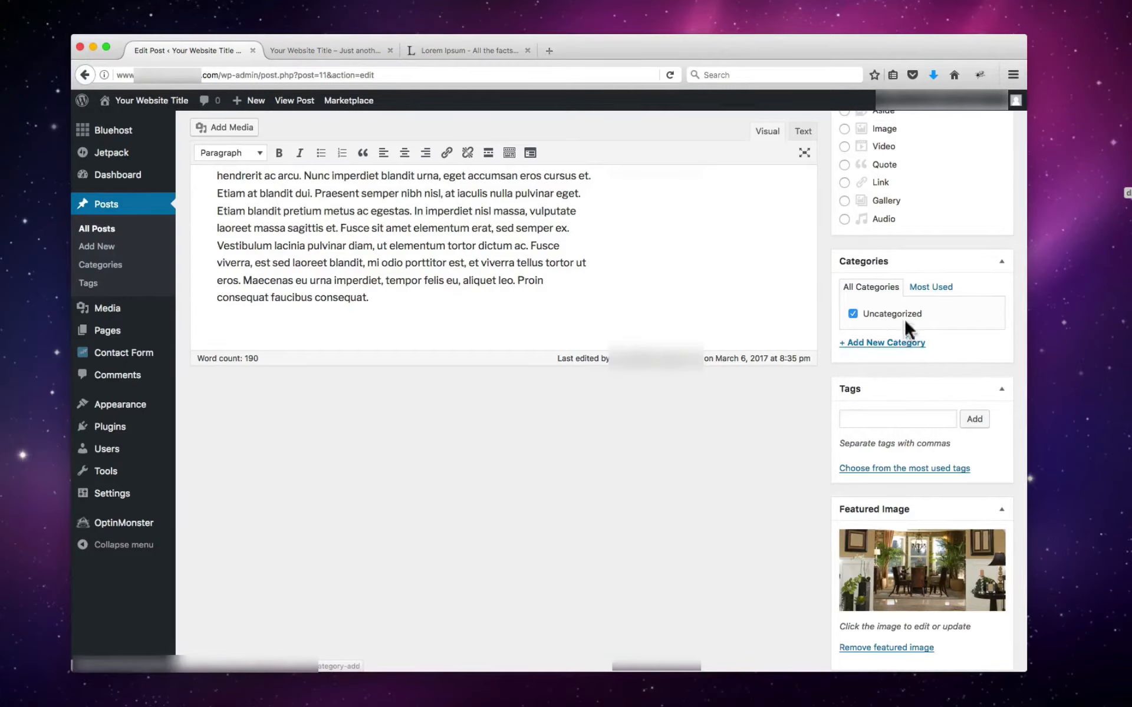
click(931, 287)
click(884, 291)
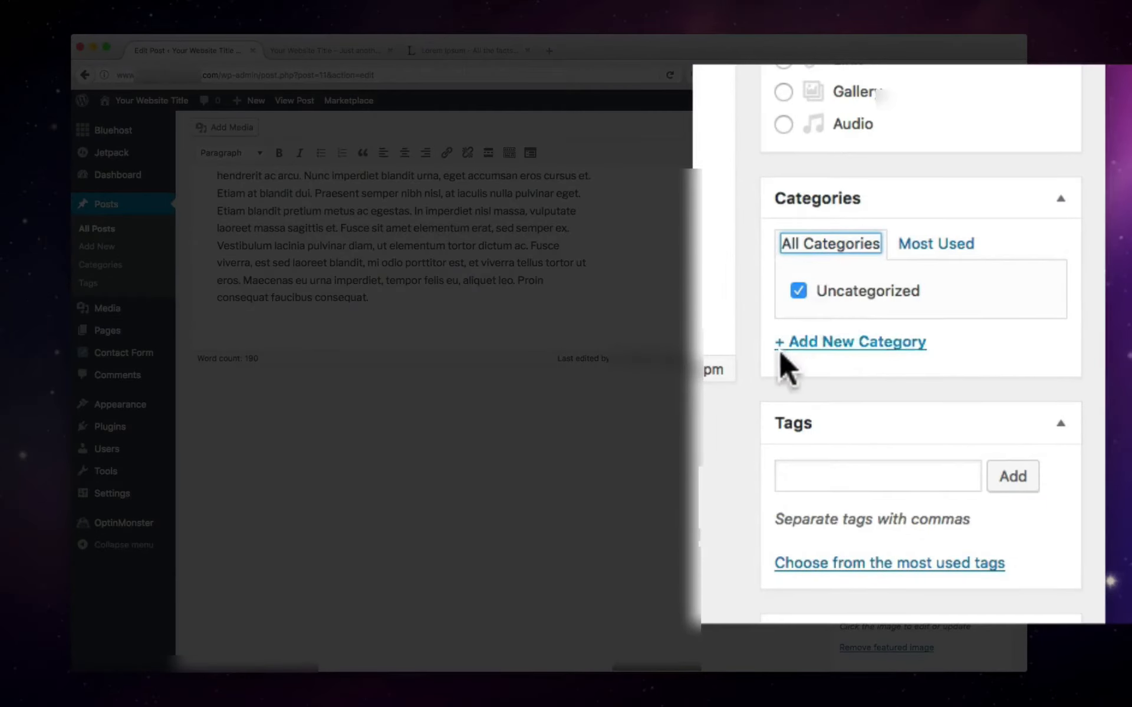
click(816, 354)
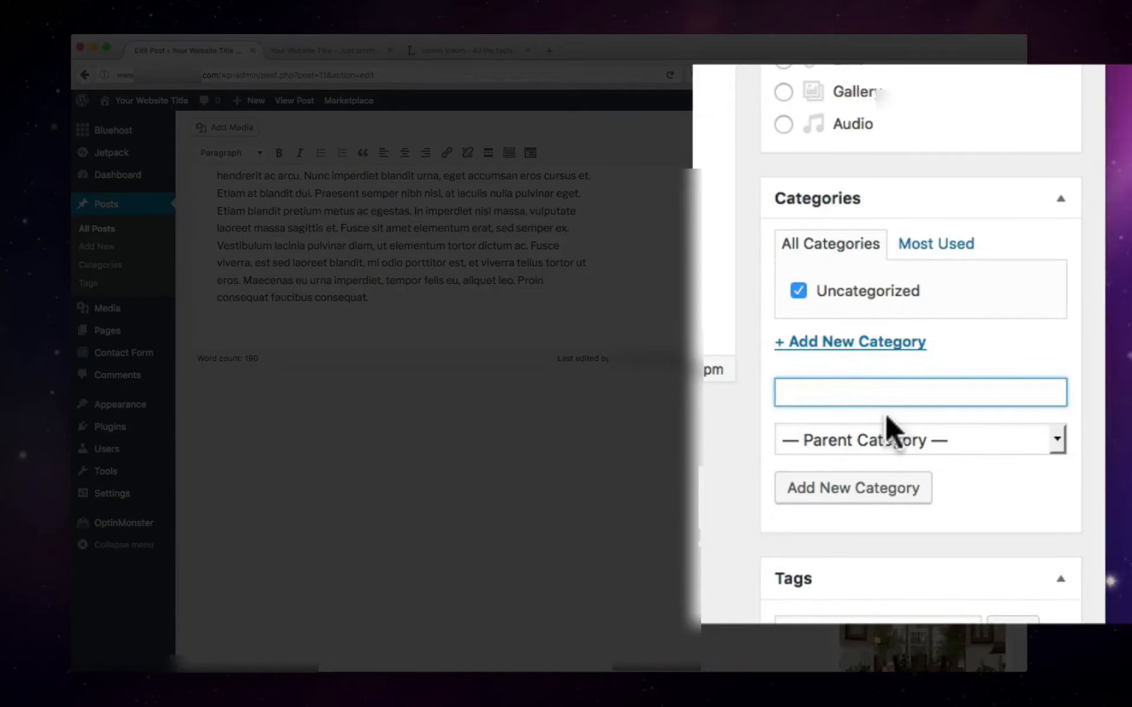
text(Home Decor)
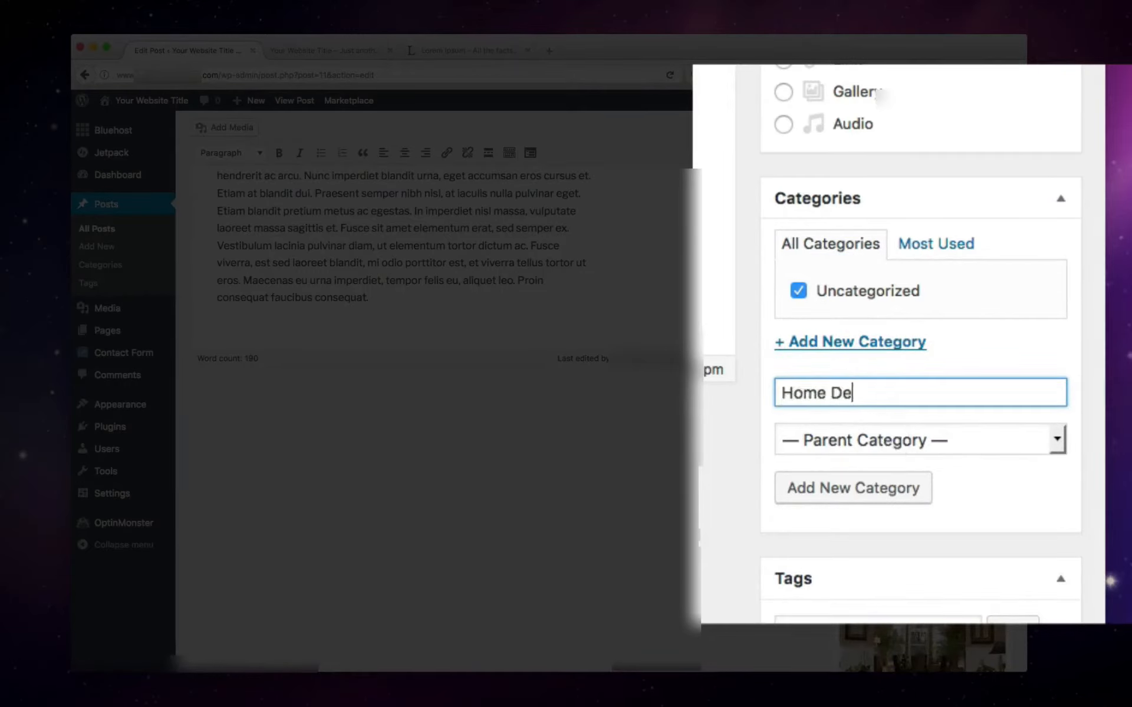
click(834, 492)
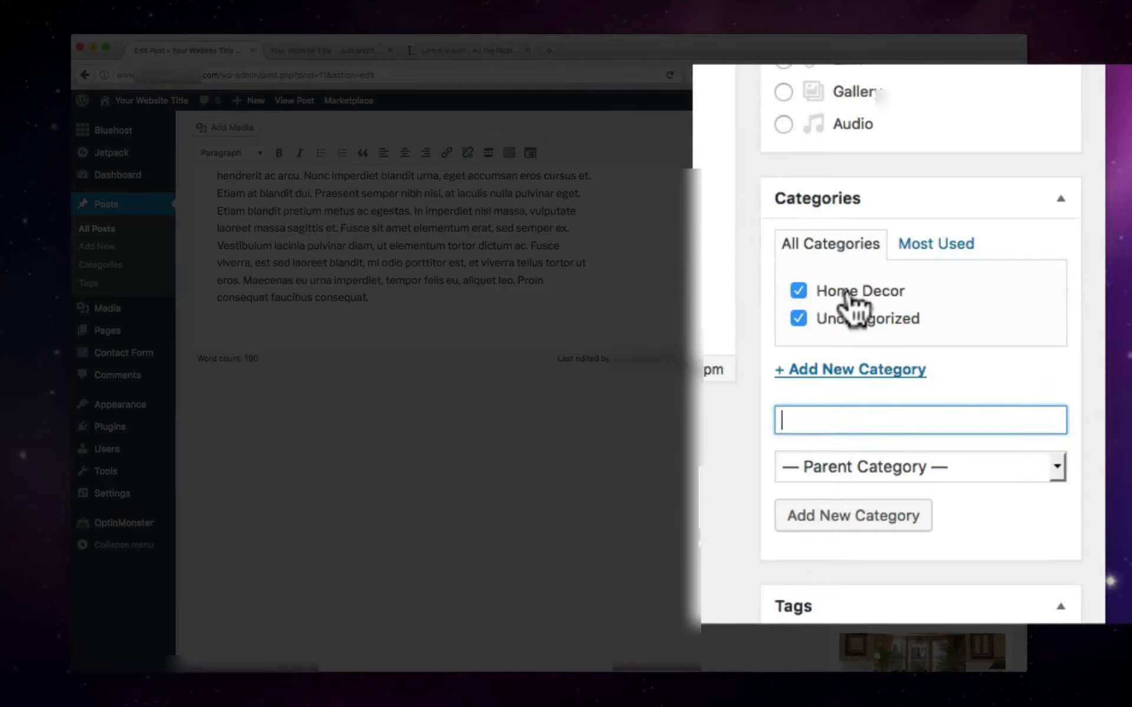
Step: Remove the Uncategorized category from the second blog post and update the post
click(798, 321)
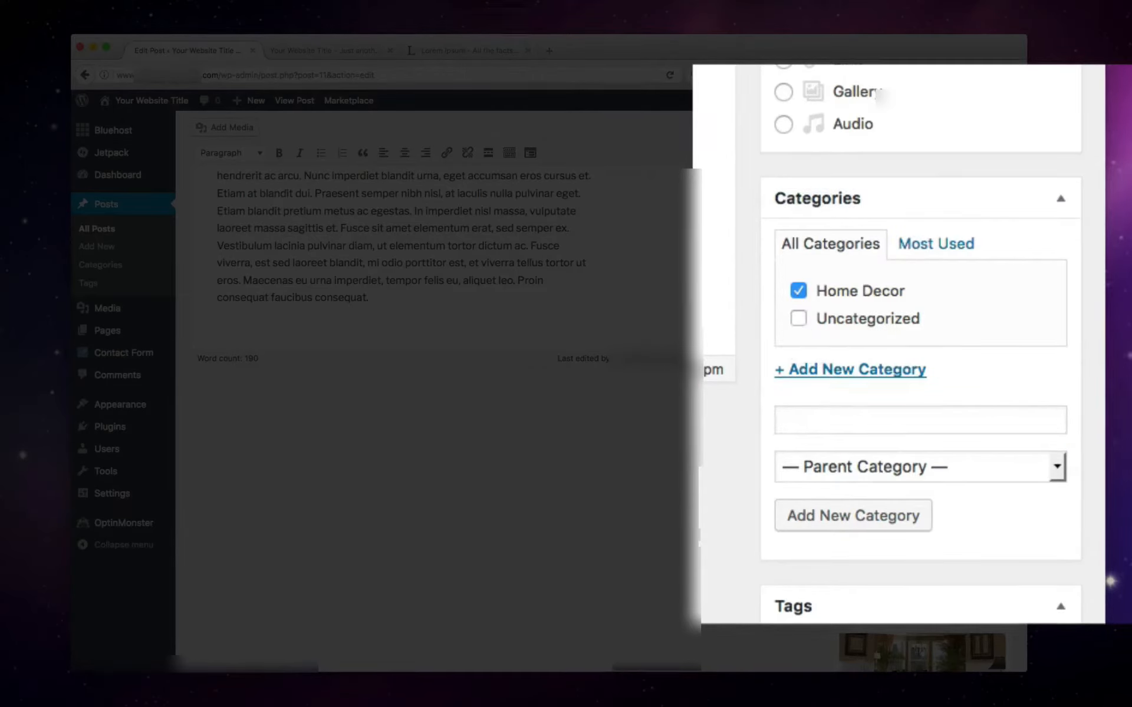
scroll(752, 494, down, 3)
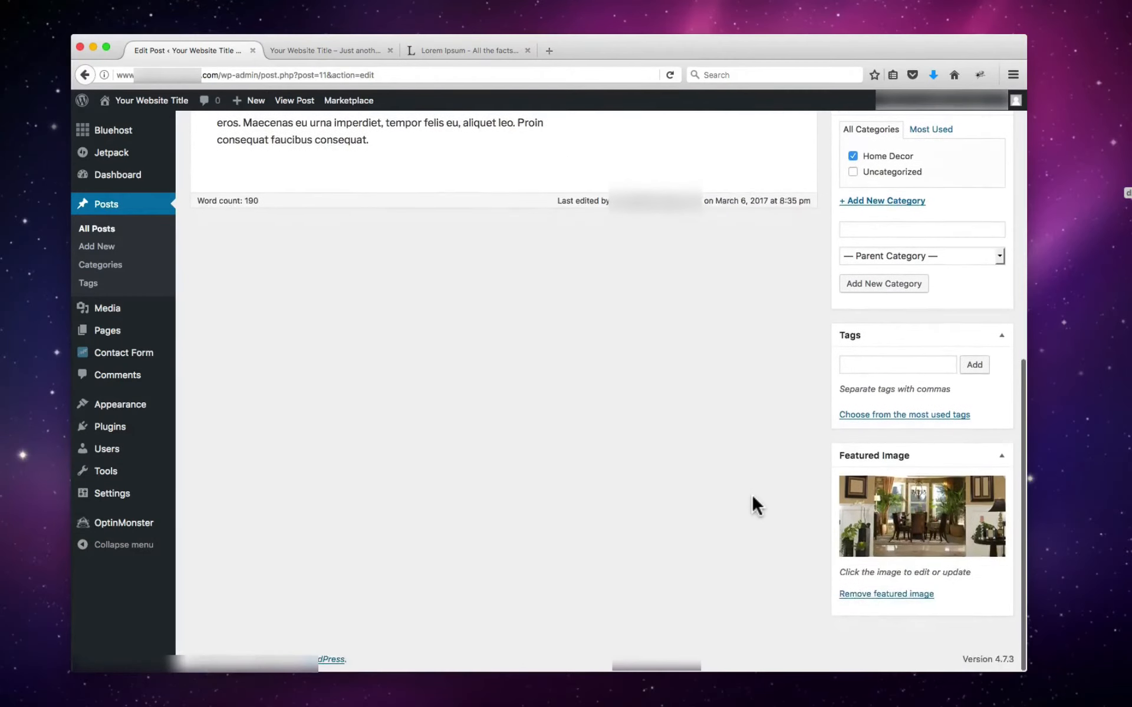
scroll(752, 493, up, 8)
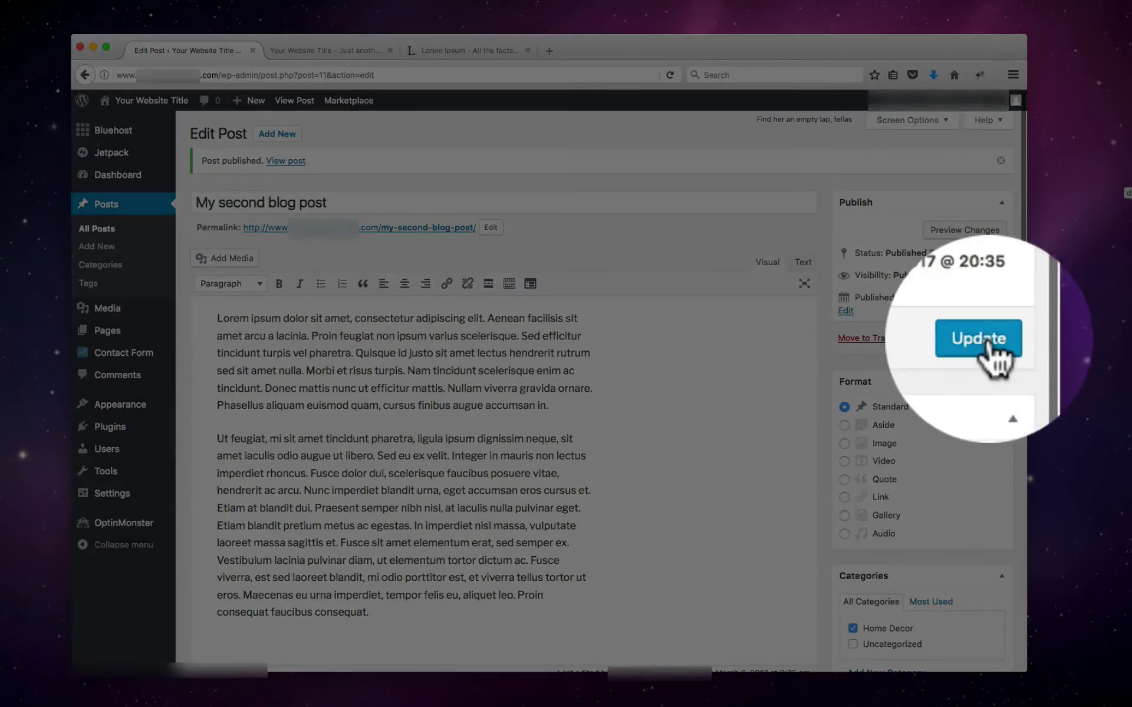
click(989, 340)
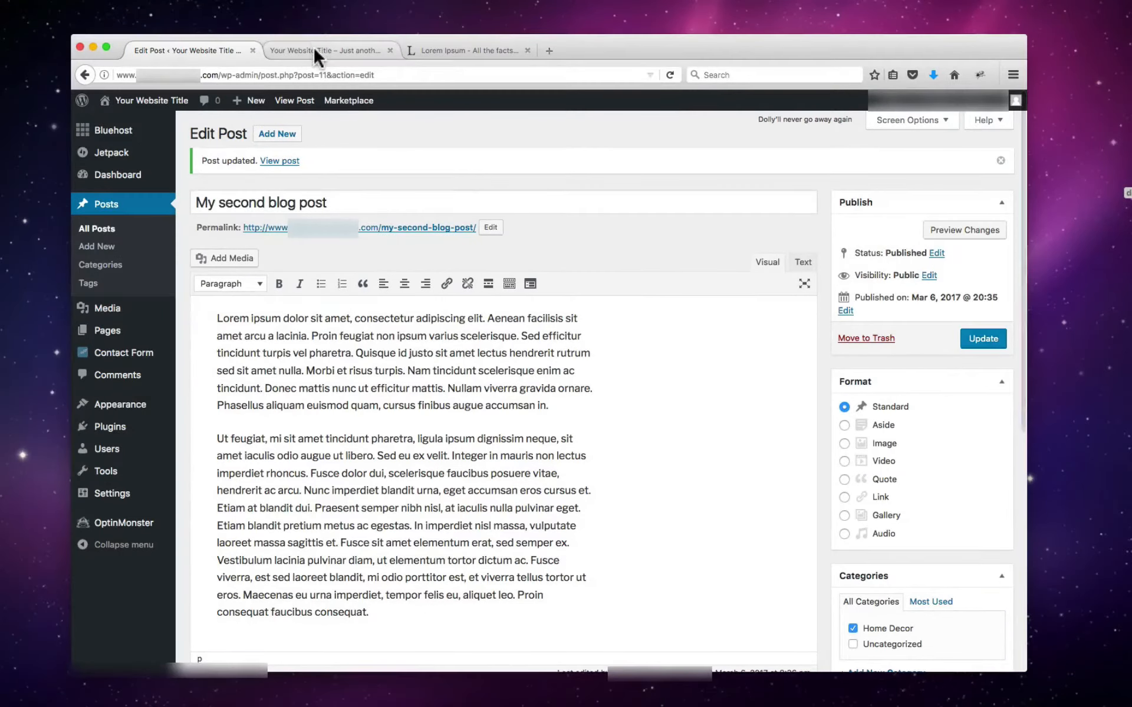
Step: Reload the public site and open the Home Decor category page from its category list
click(314, 52)
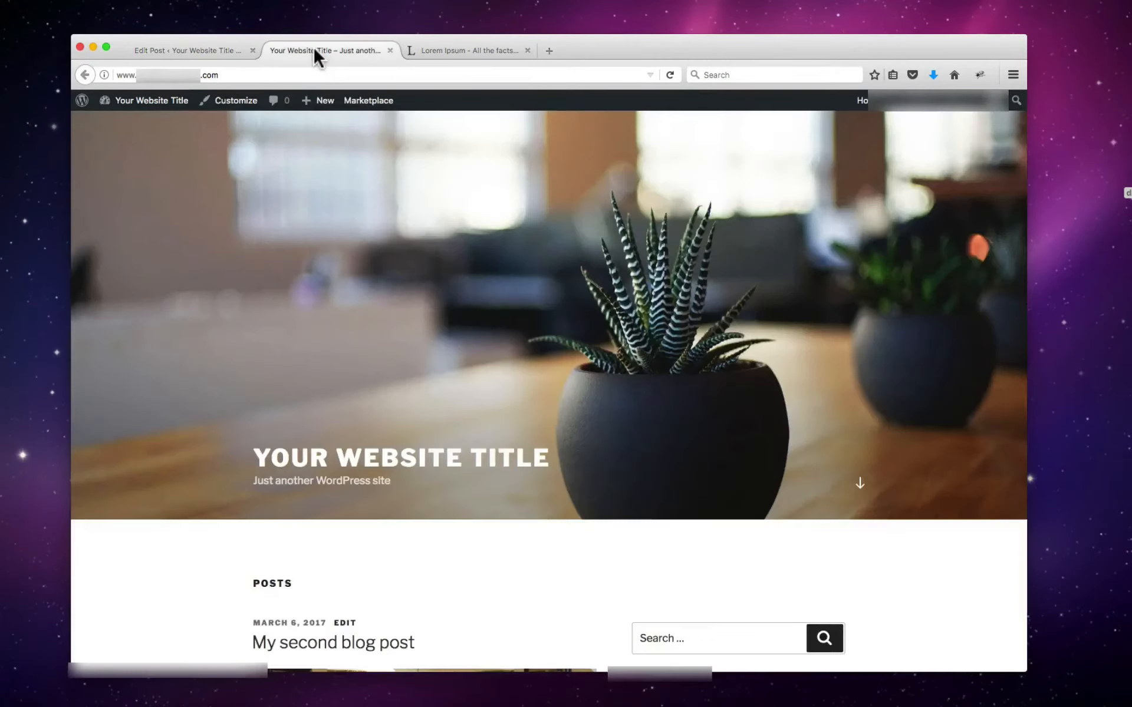
click(671, 74)
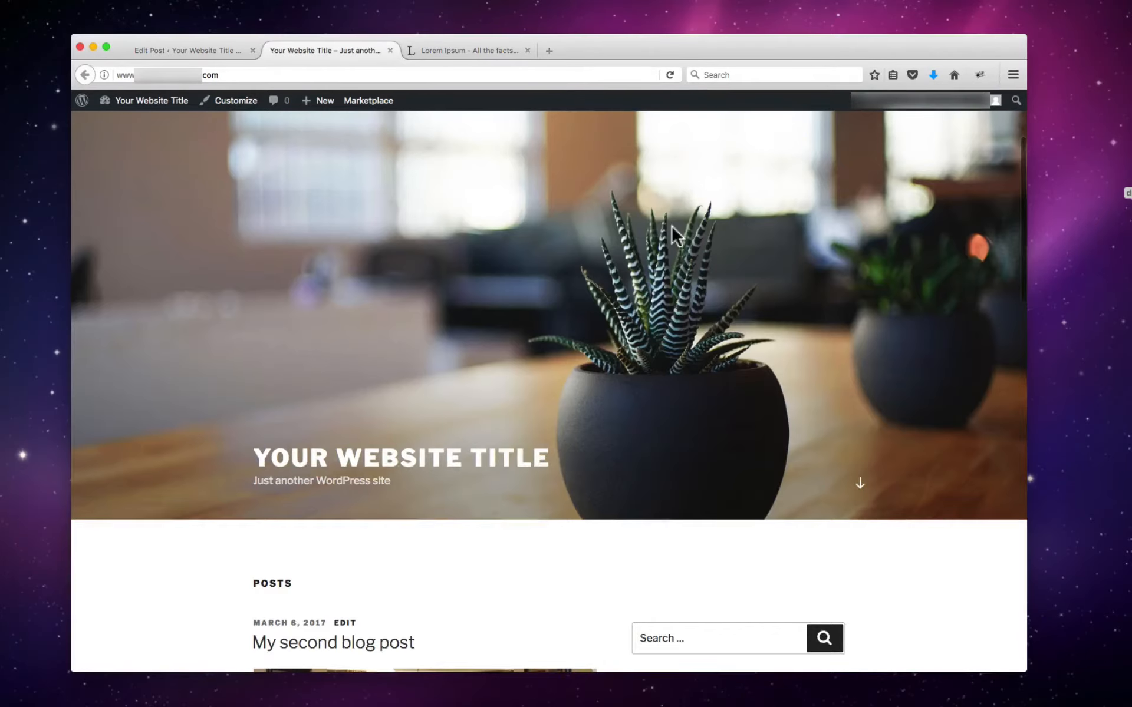
scroll(671, 224, down, 5)
scroll(672, 227, down, 7)
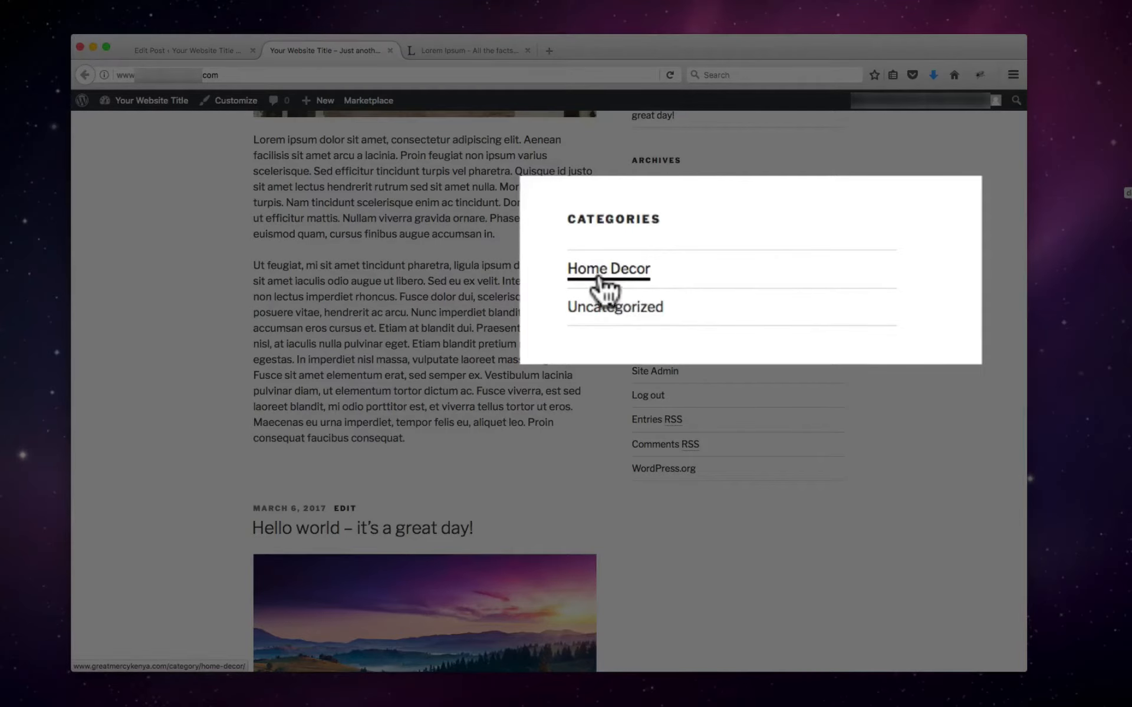
click(654, 274)
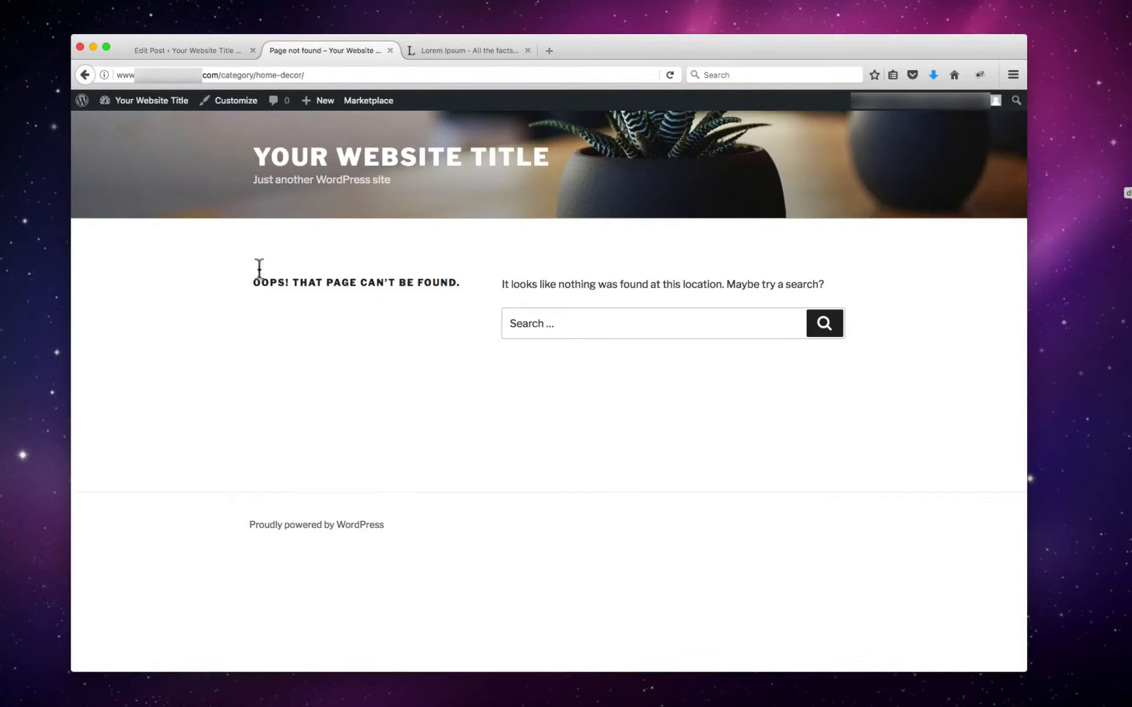
Step: Open the site's permalink settings in the WordPress admin and save them with the Post name structure
click(175, 51)
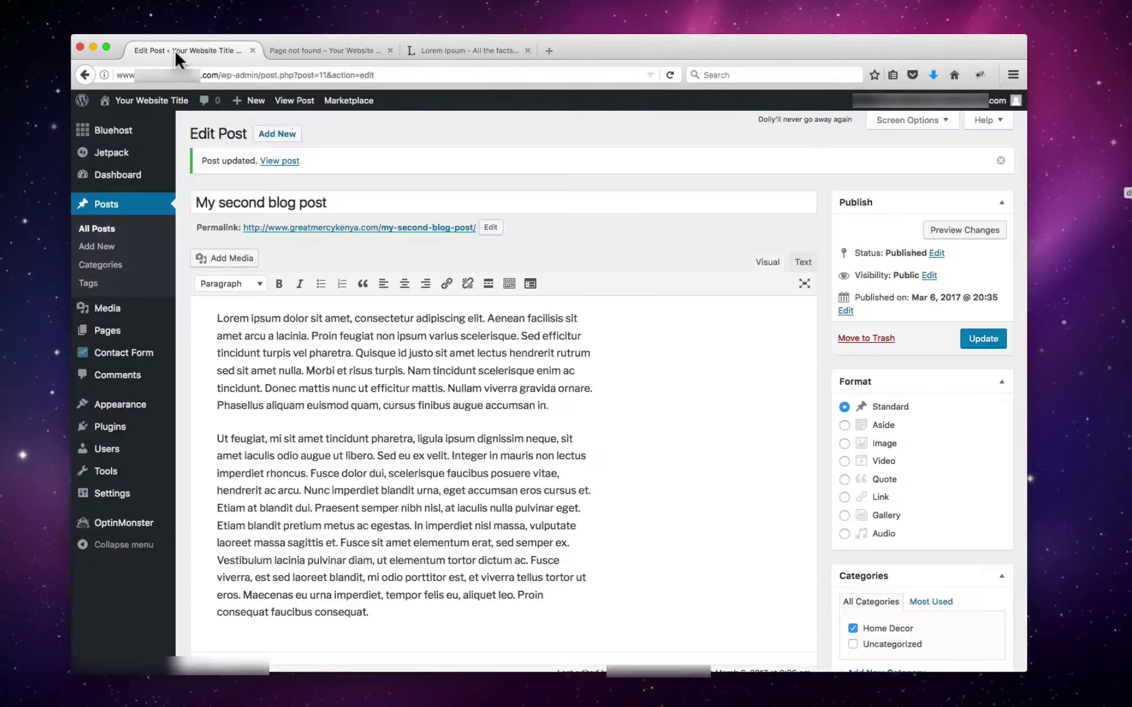
mouse_move(112, 496)
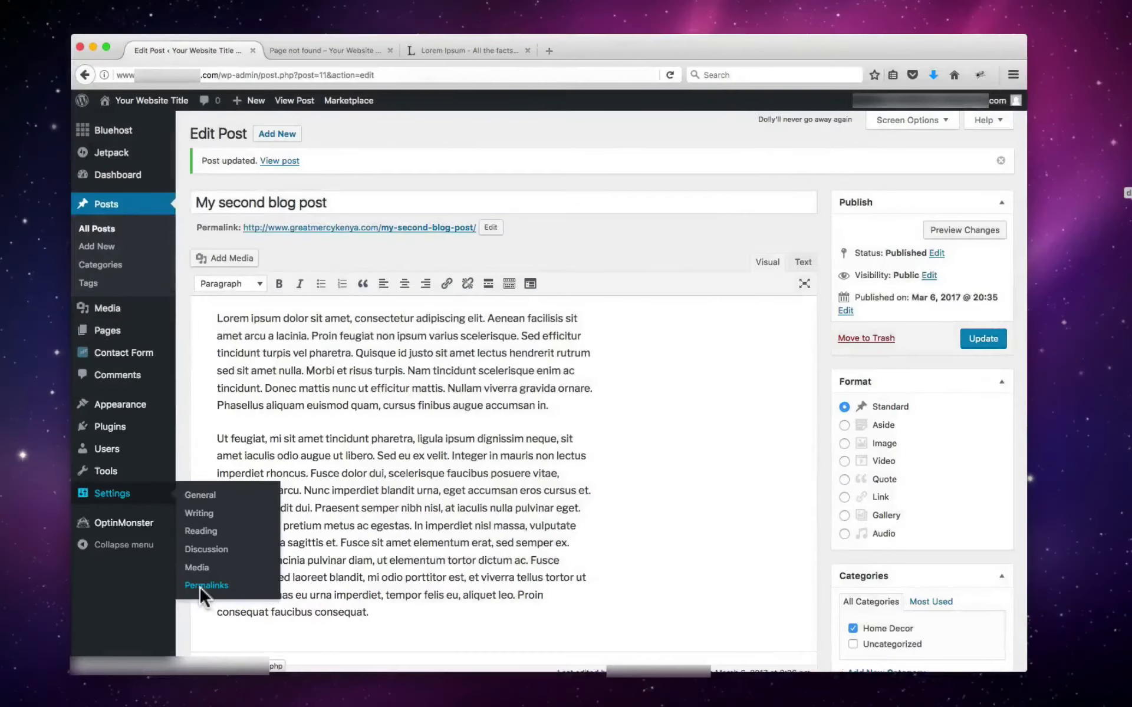
click(200, 586)
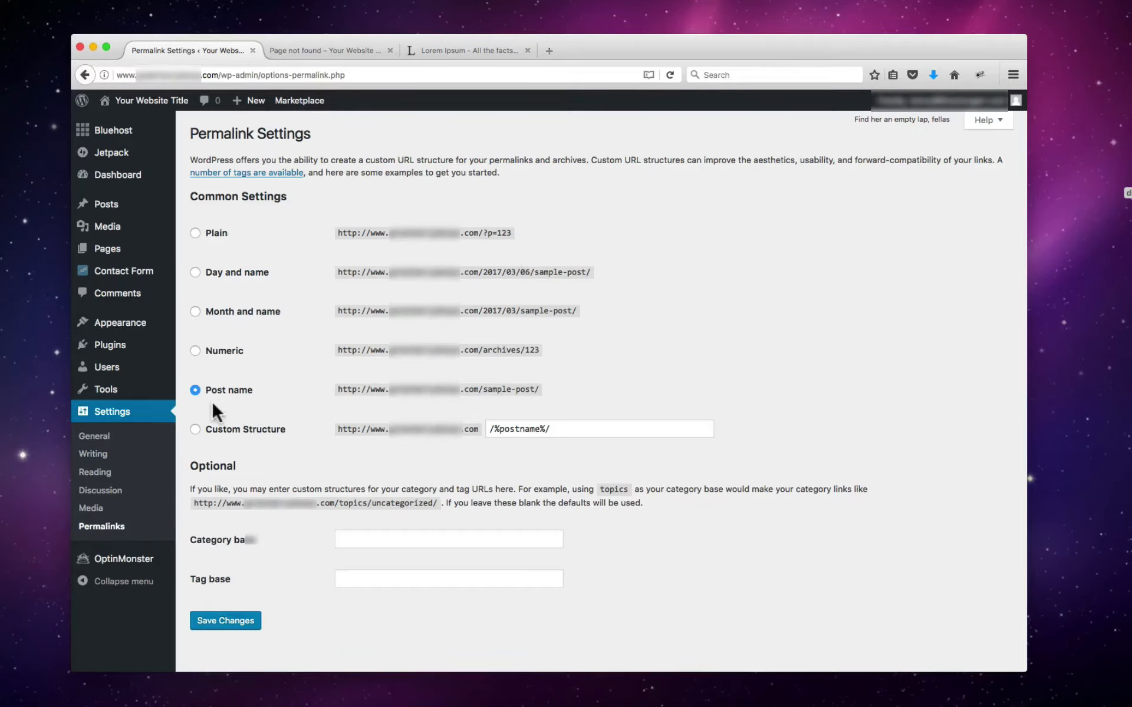
drag(337, 386, 479, 389)
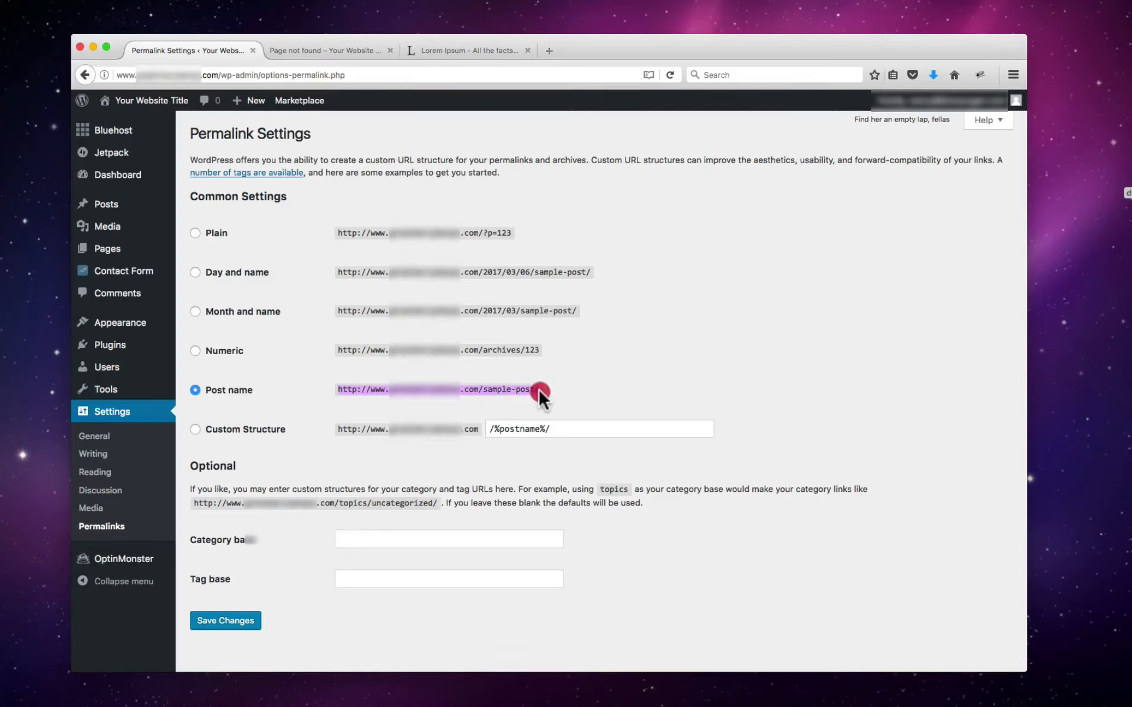
click(483, 386)
click(214, 624)
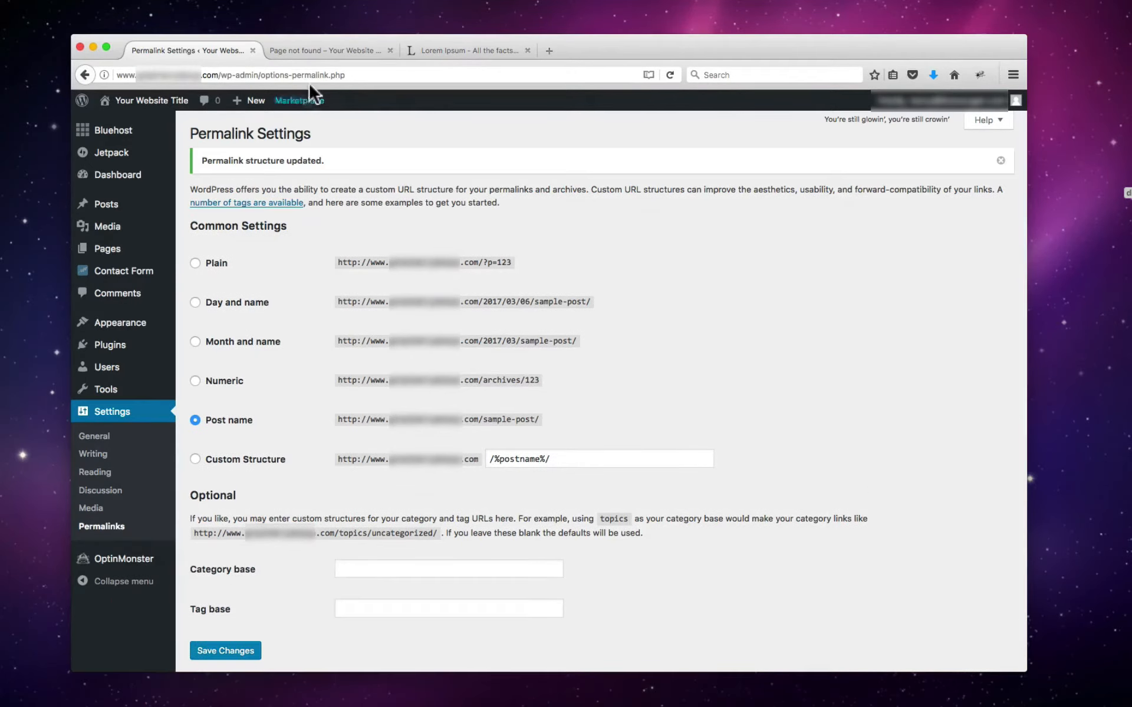
Step: Reload the Home Decor category page on the public site and review the posts it lists
click(320, 49)
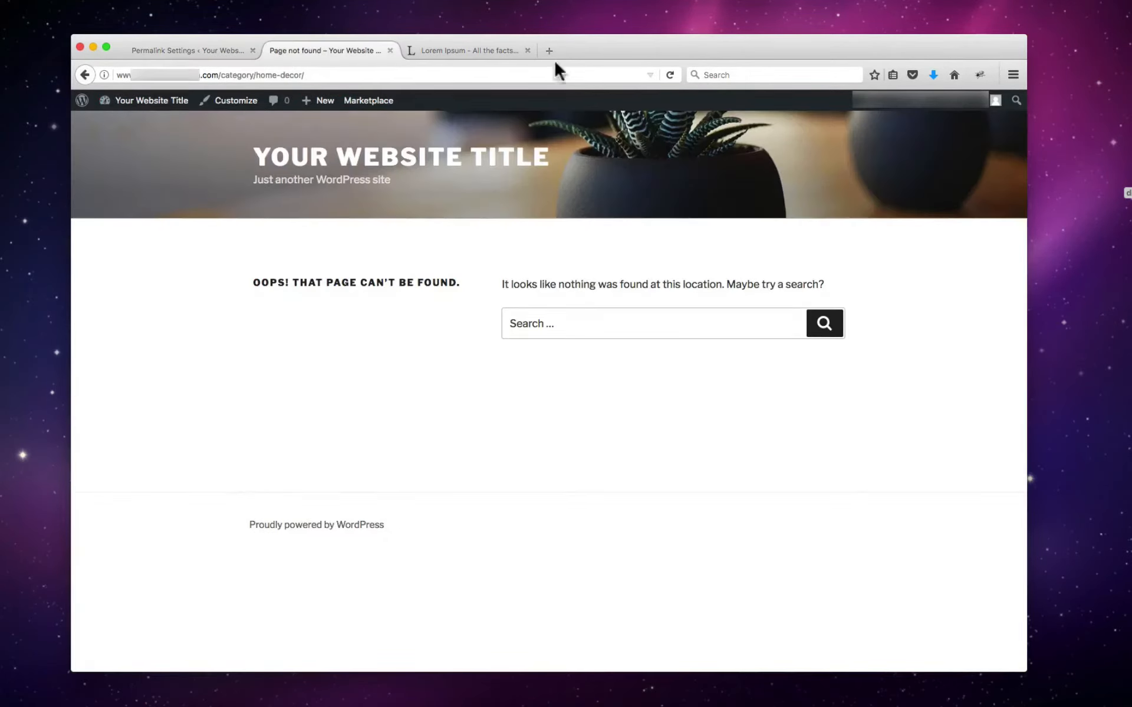
click(669, 75)
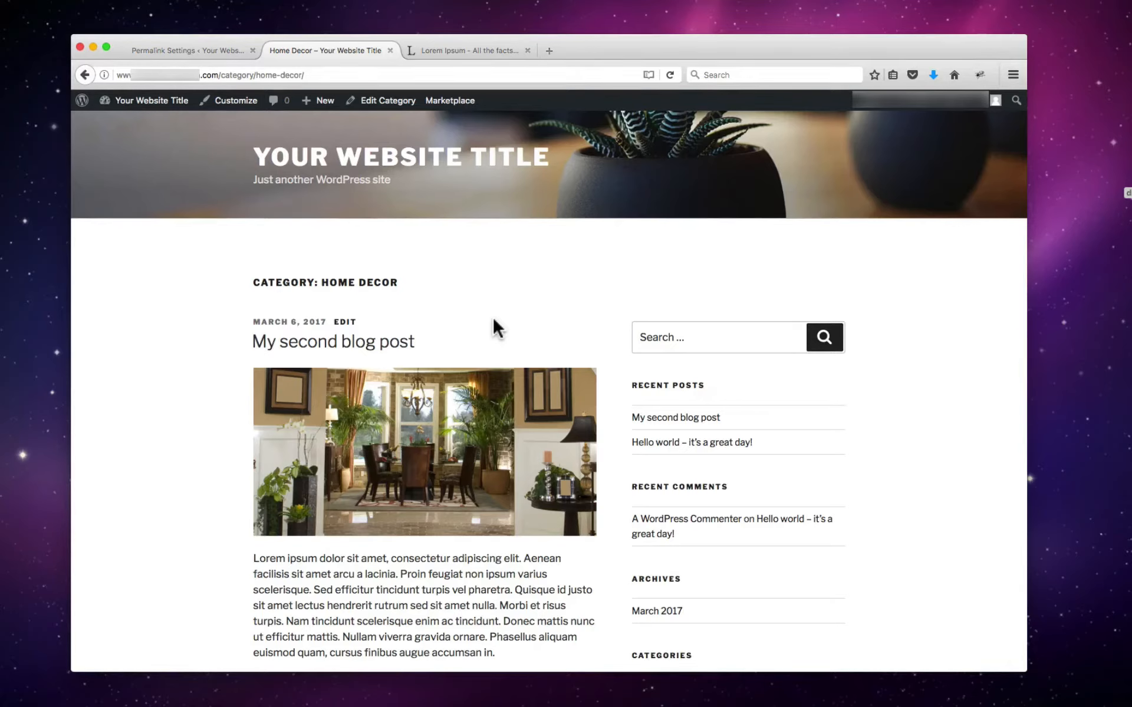
scroll(553, 260, down, 5)
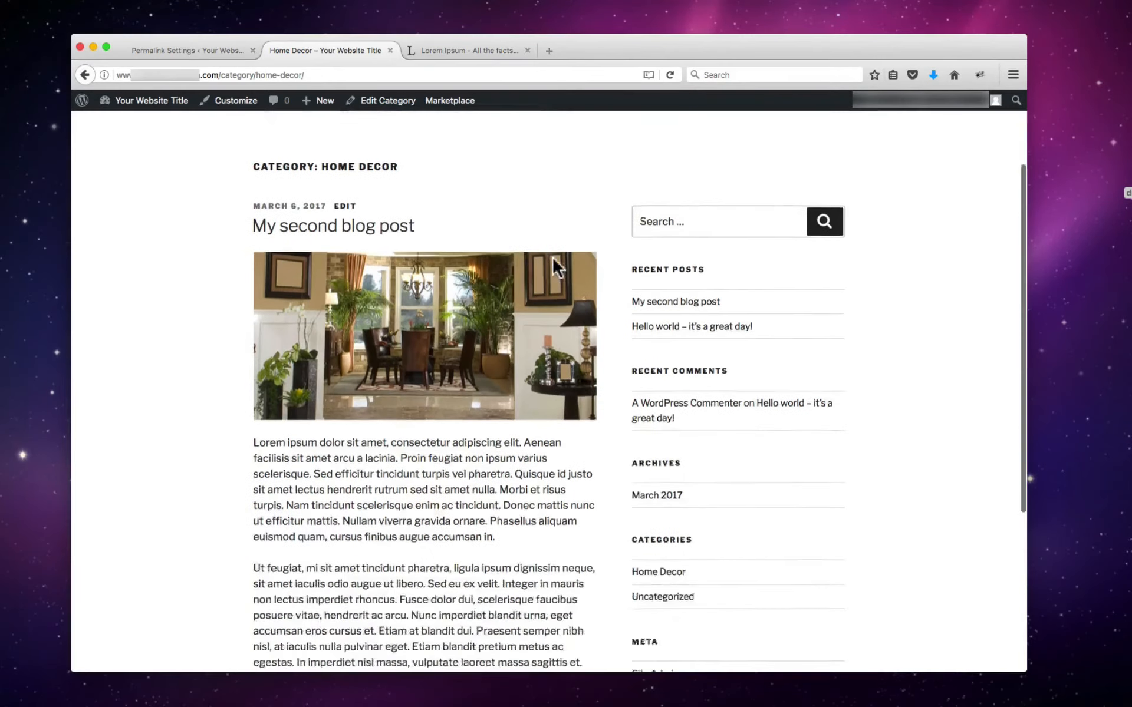
scroll(554, 262, up, 2)
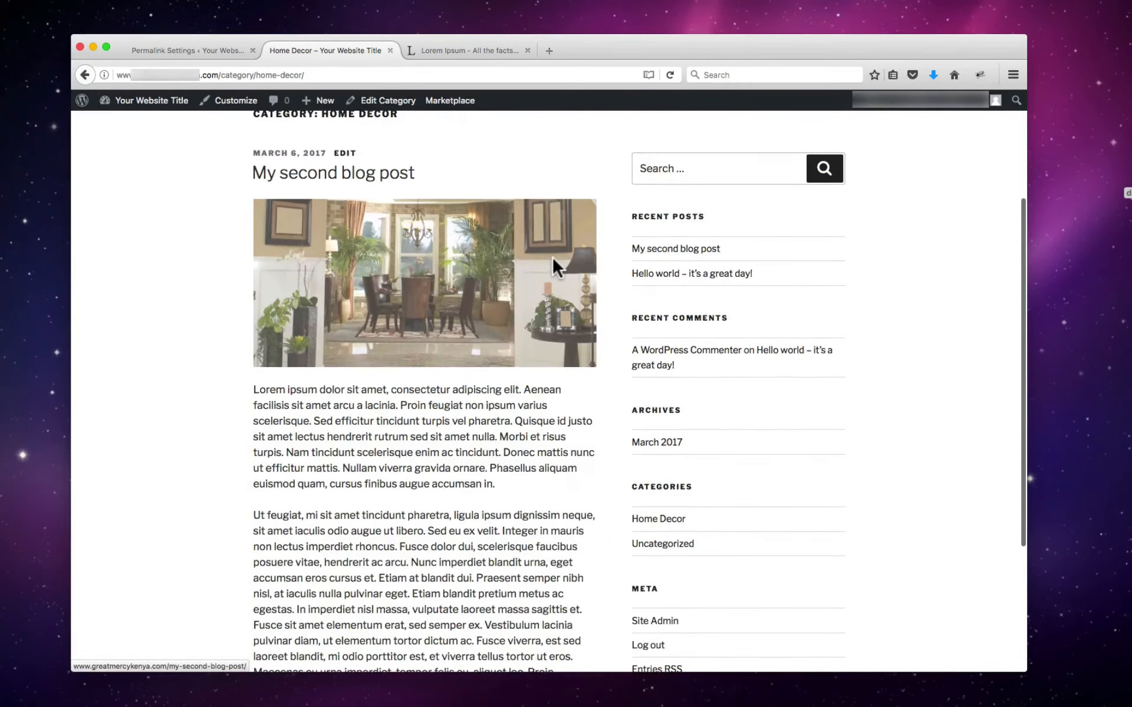
scroll(554, 267, down, 2)
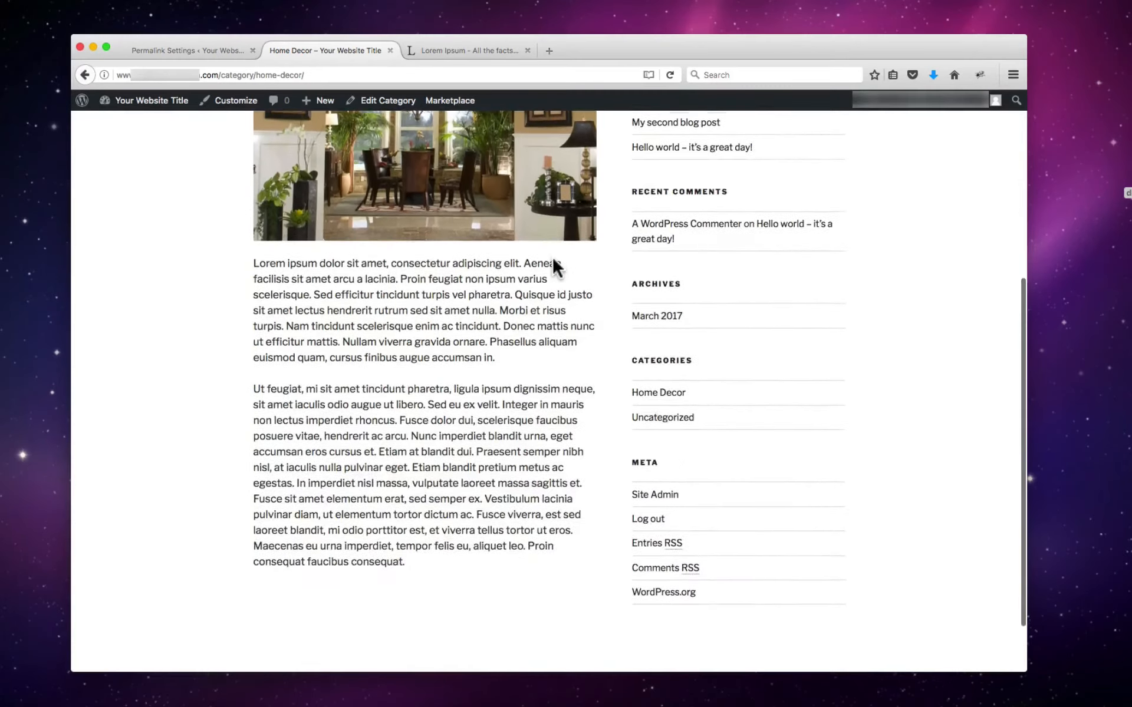
scroll(554, 267, up, 5)
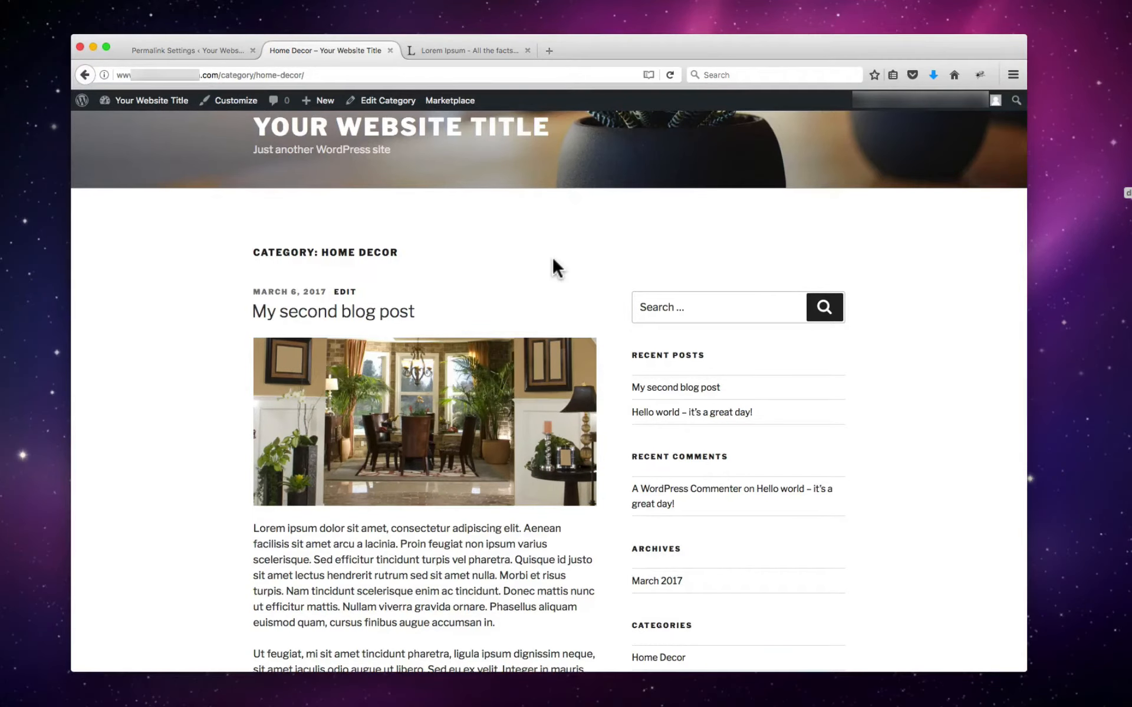
Step: Return to the WordPress admin and open "My second blog post" for editing from the list of all posts
scroll(554, 267, down, 2)
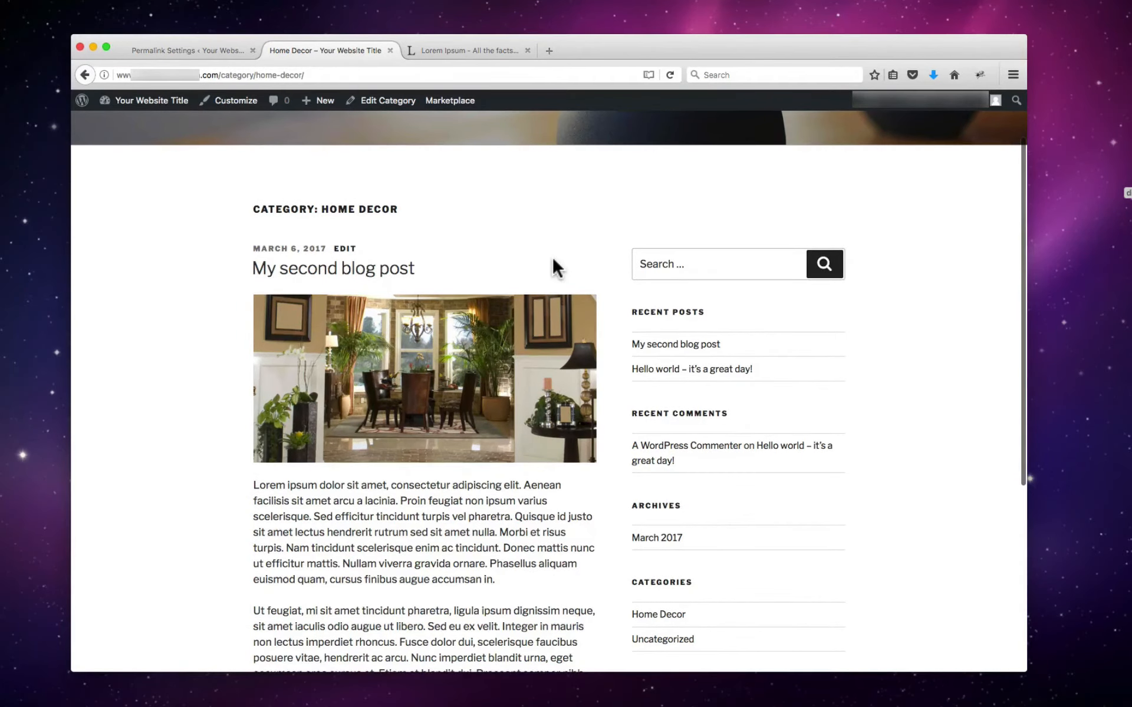
scroll(553, 260, down, 3)
scroll(553, 259, up, 5)
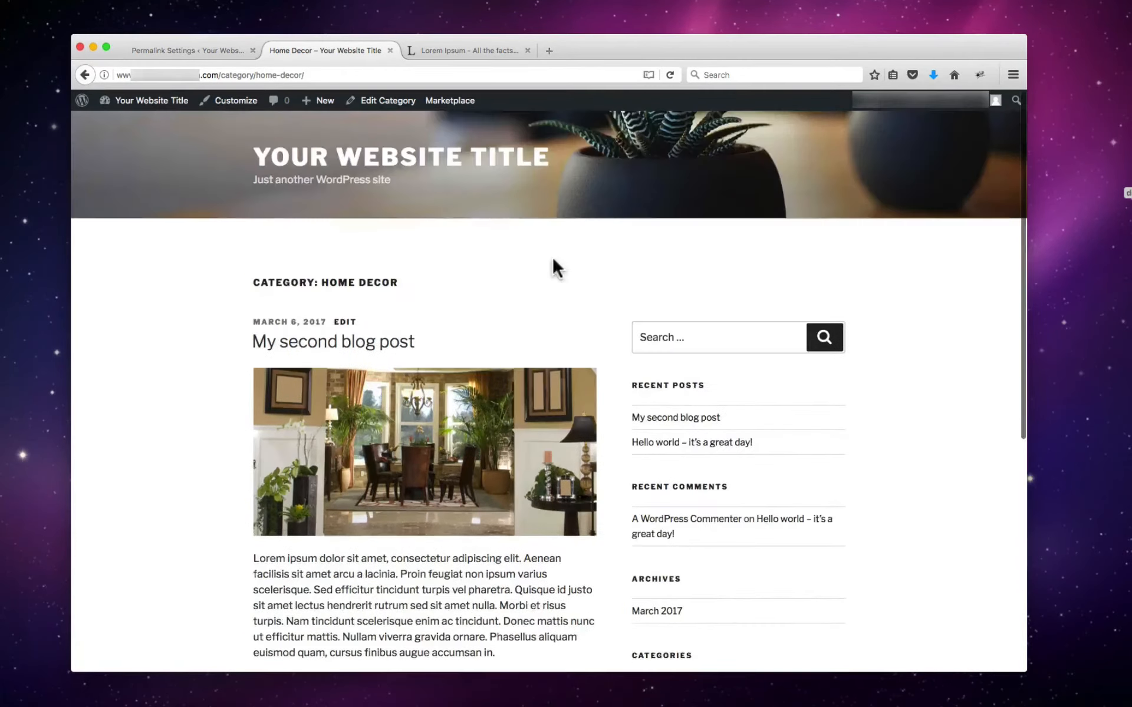
click(187, 51)
mouse_move(107, 197)
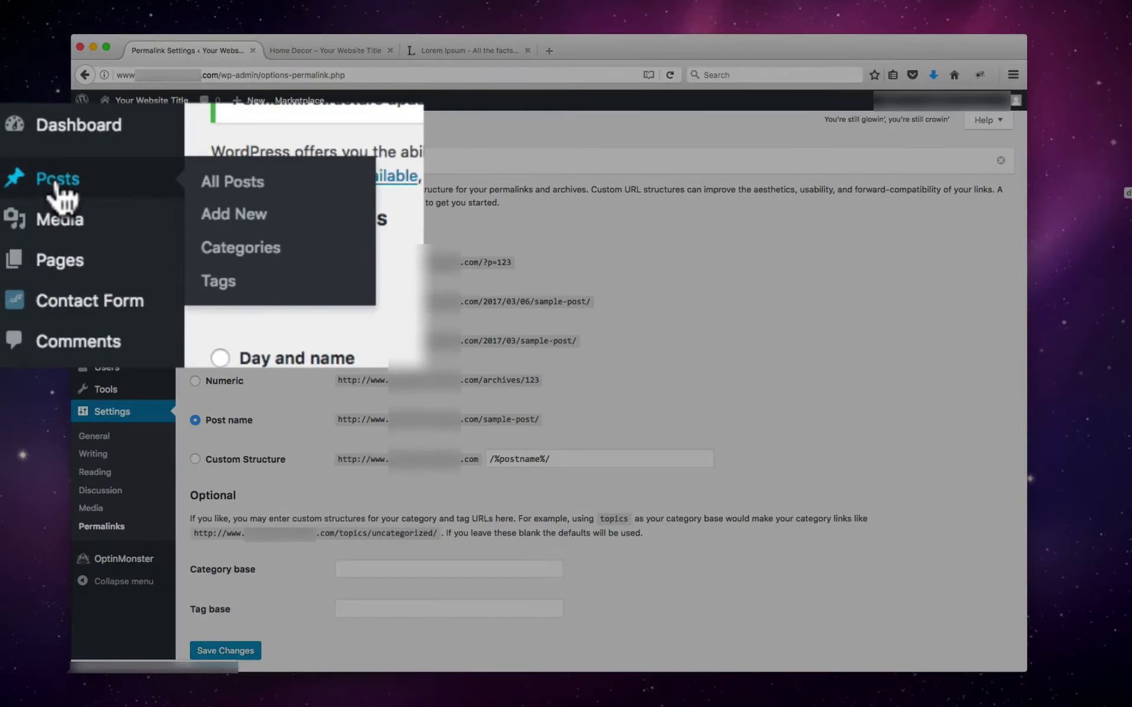
click(107, 205)
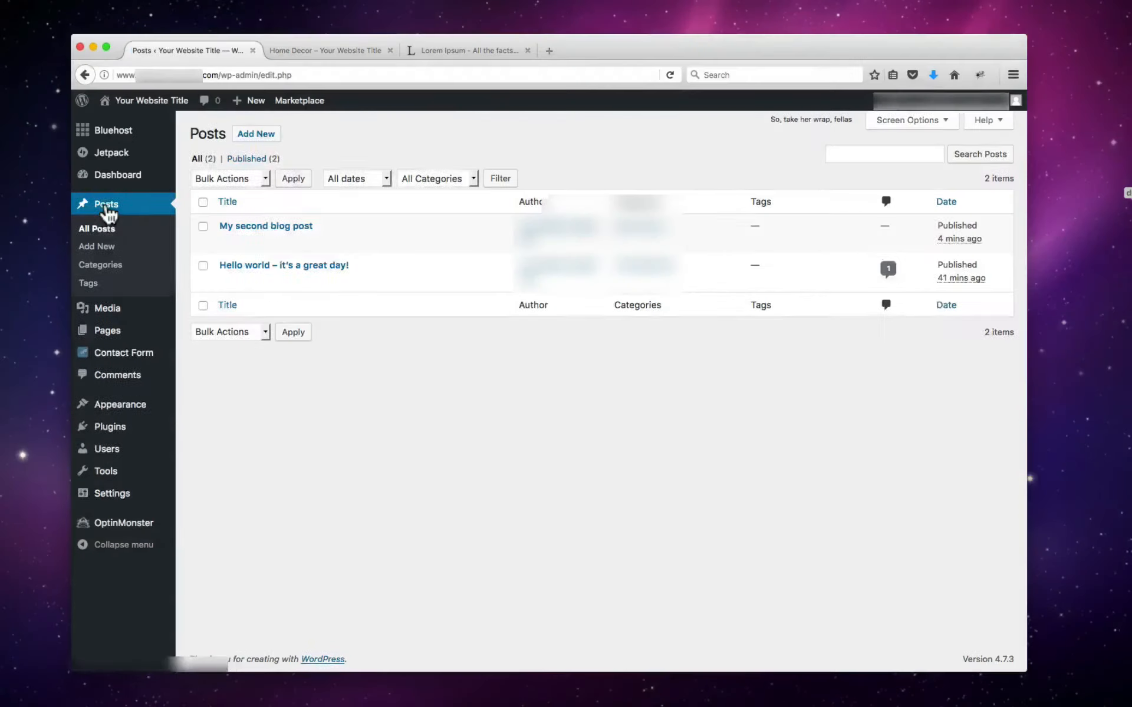
mouse_move(293, 227)
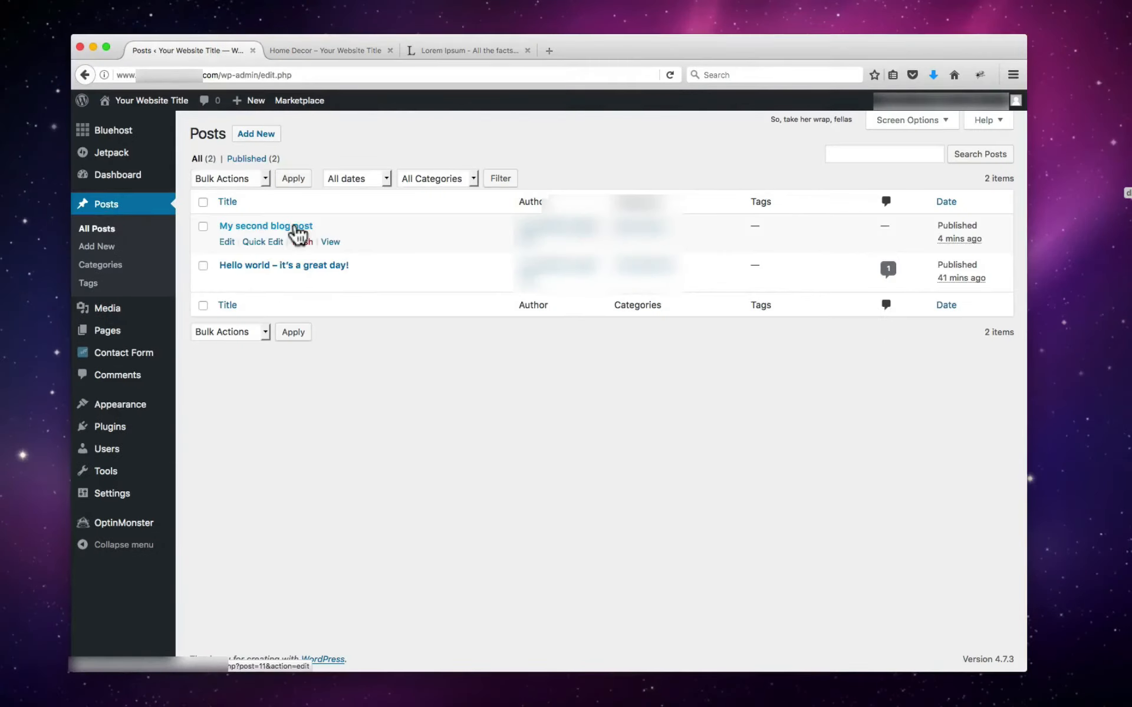
click(229, 213)
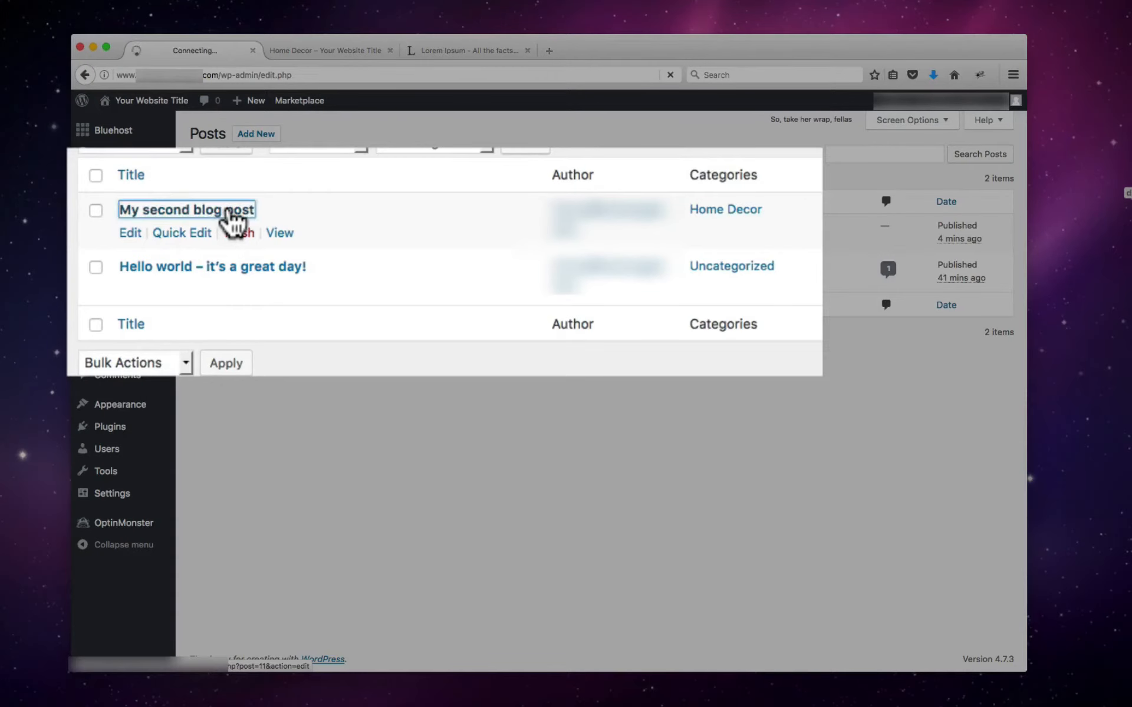
Step: Add the tags "dining room", "house" and "diy" to the second blog post
scroll(720, 354, down, 1)
scroll(721, 354, down, 5)
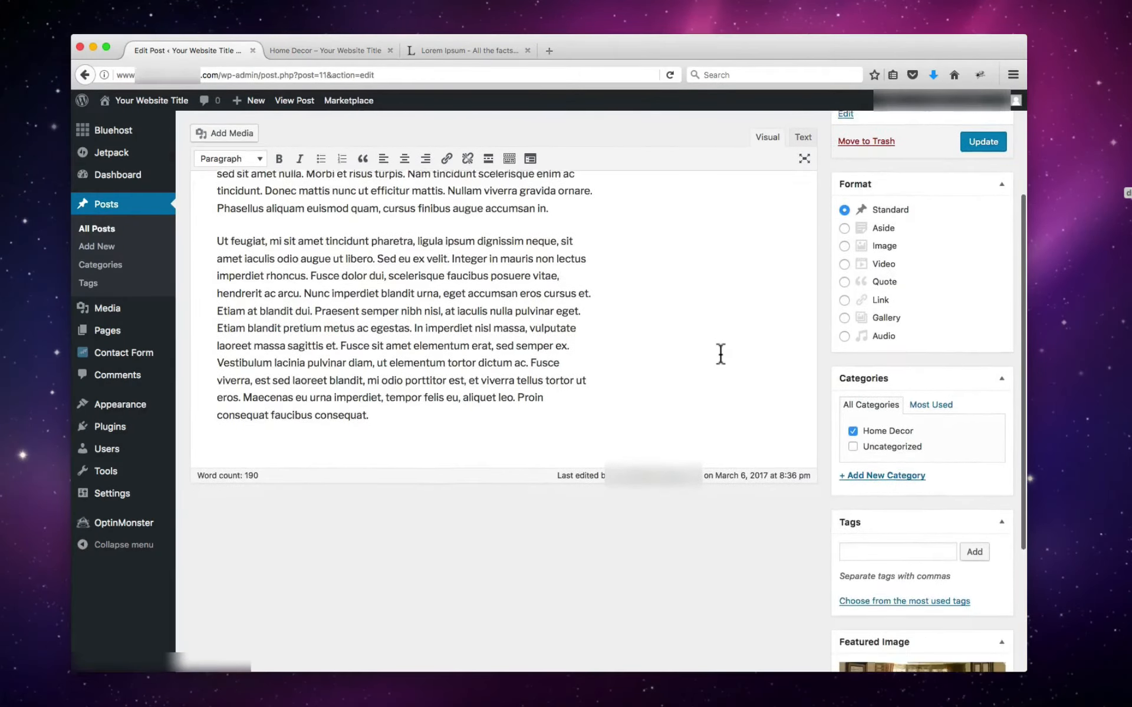
scroll(720, 354, down, 3)
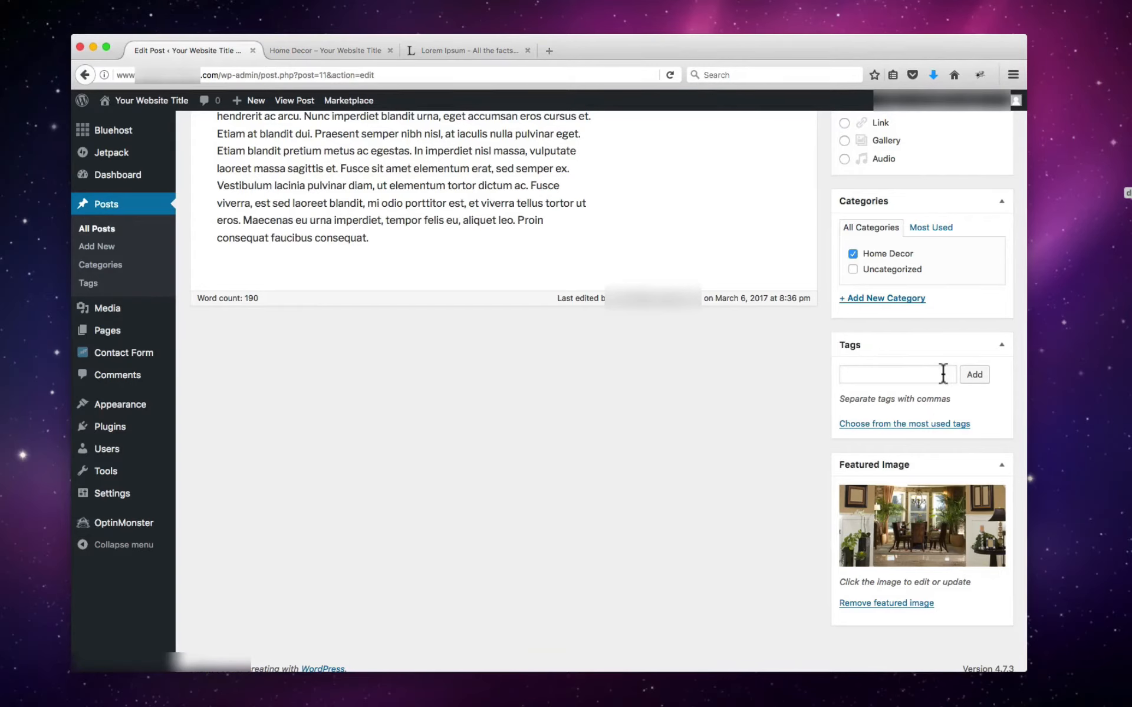
click(901, 376)
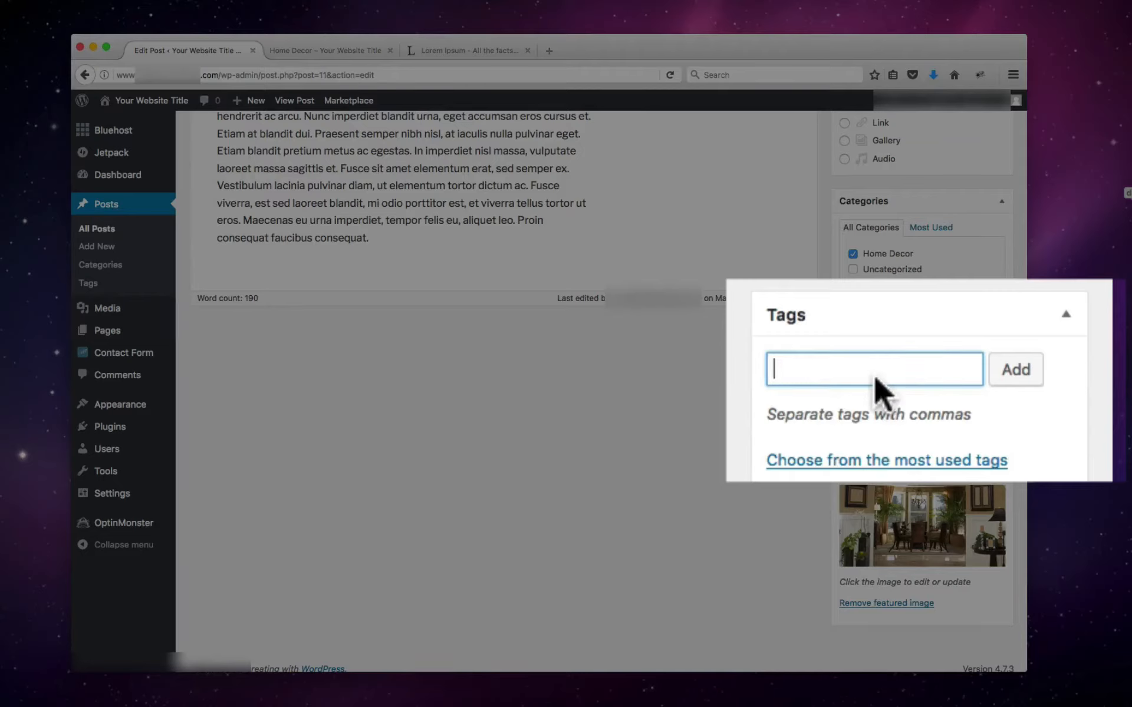
text(dining room)
click(1015, 370)
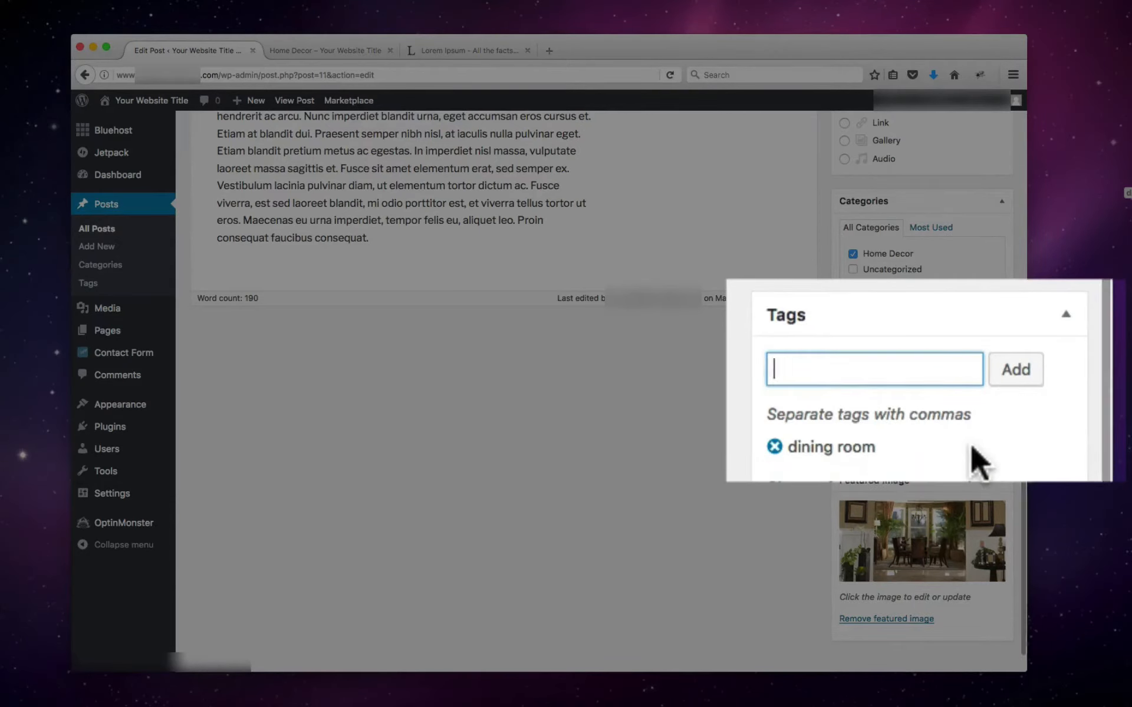
text(house)
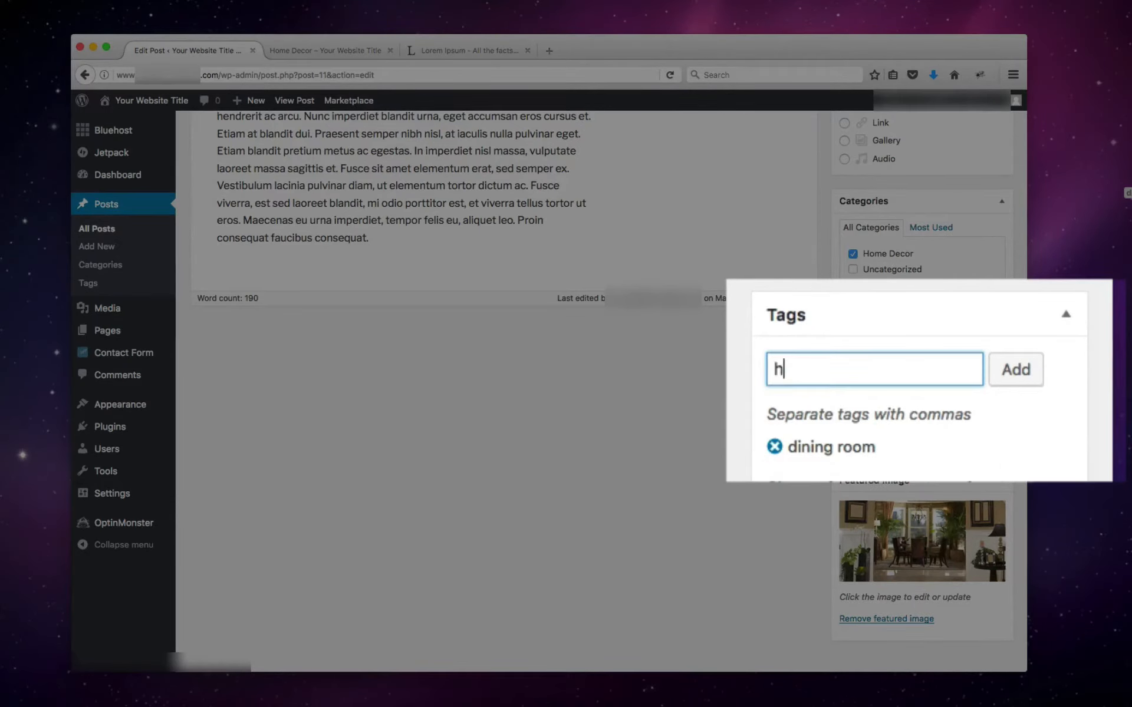
click(1016, 370)
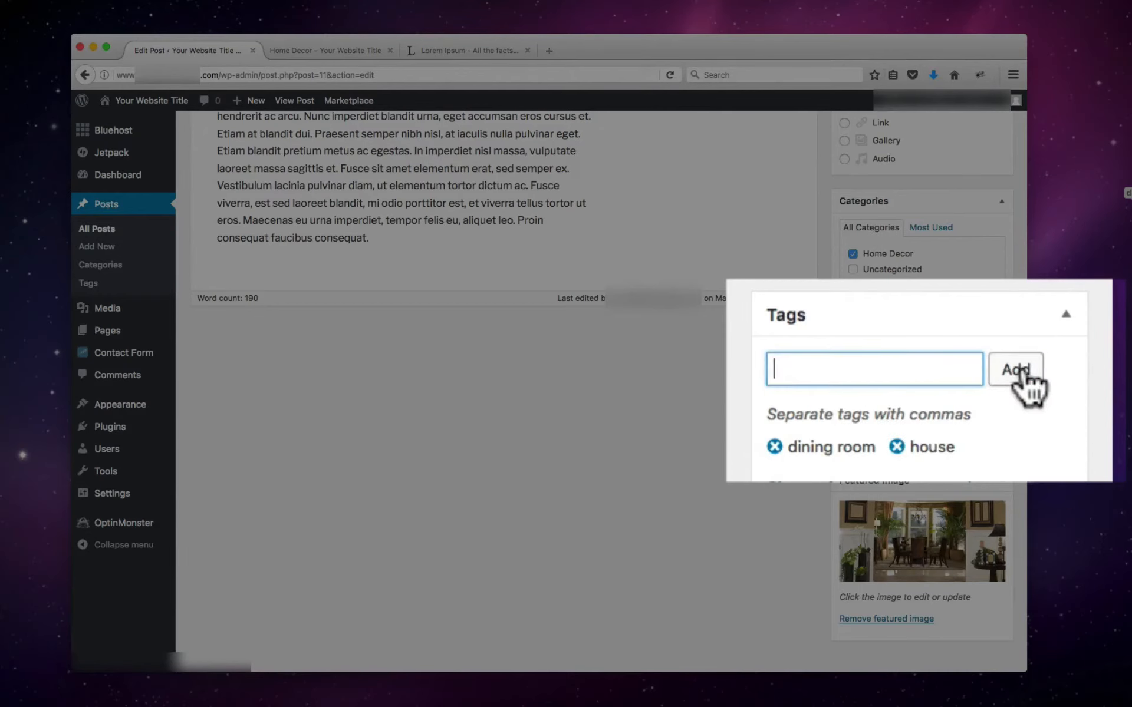
text(diy)
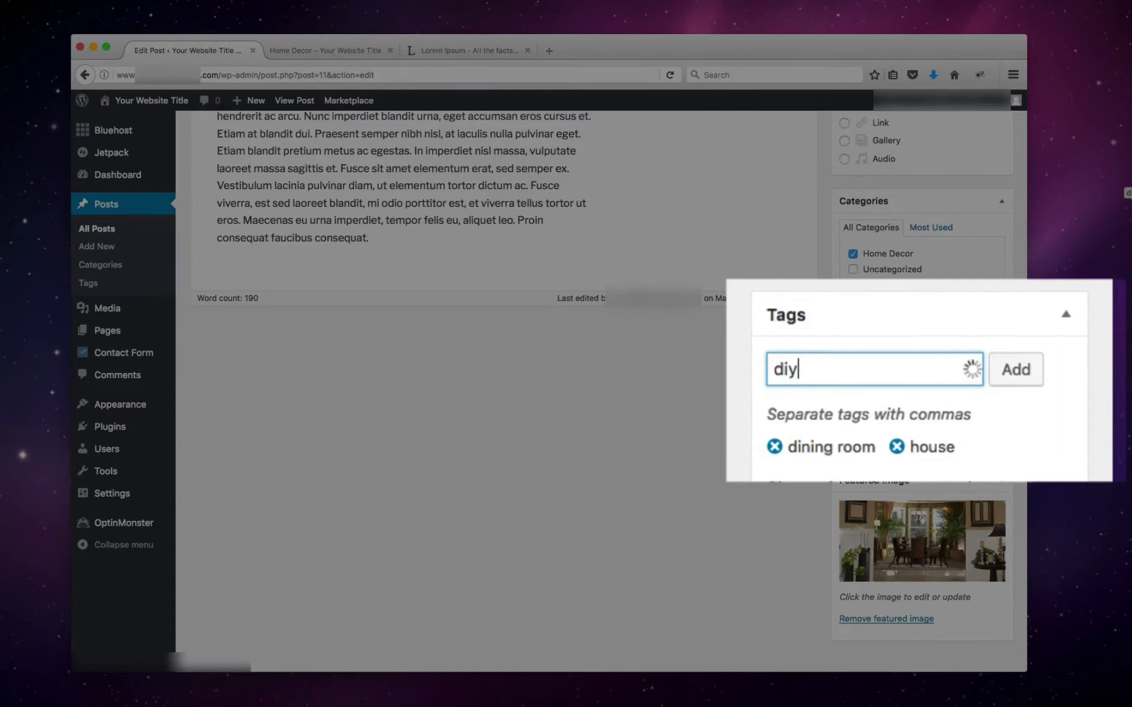
click(1012, 371)
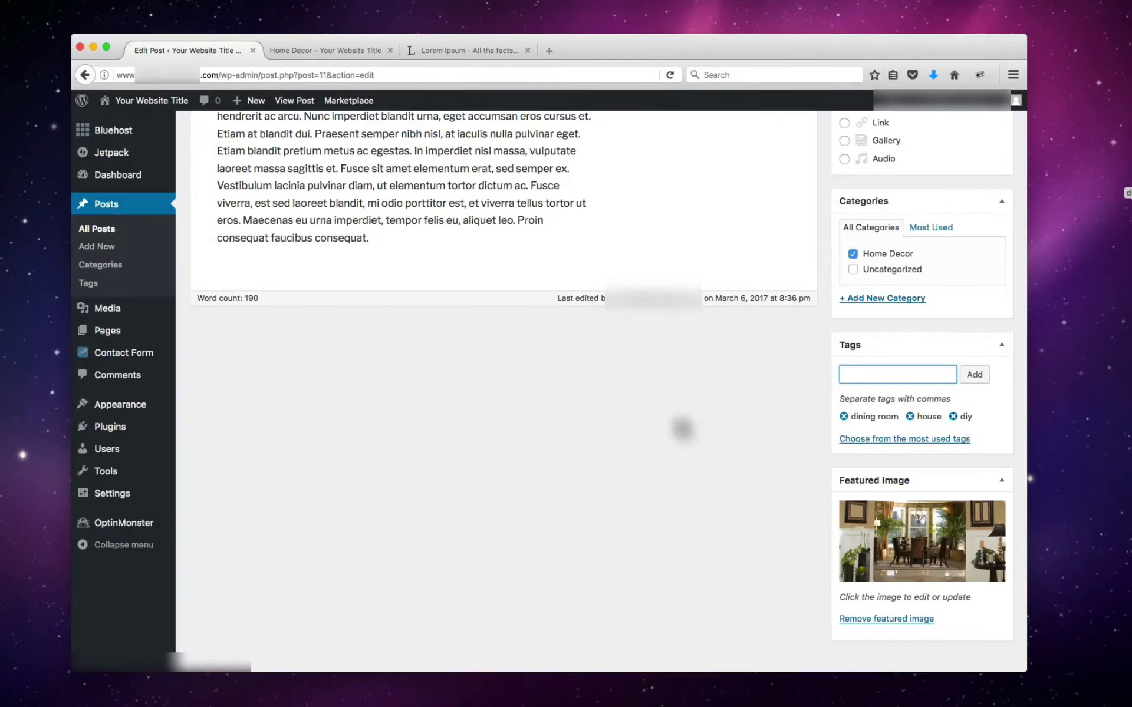
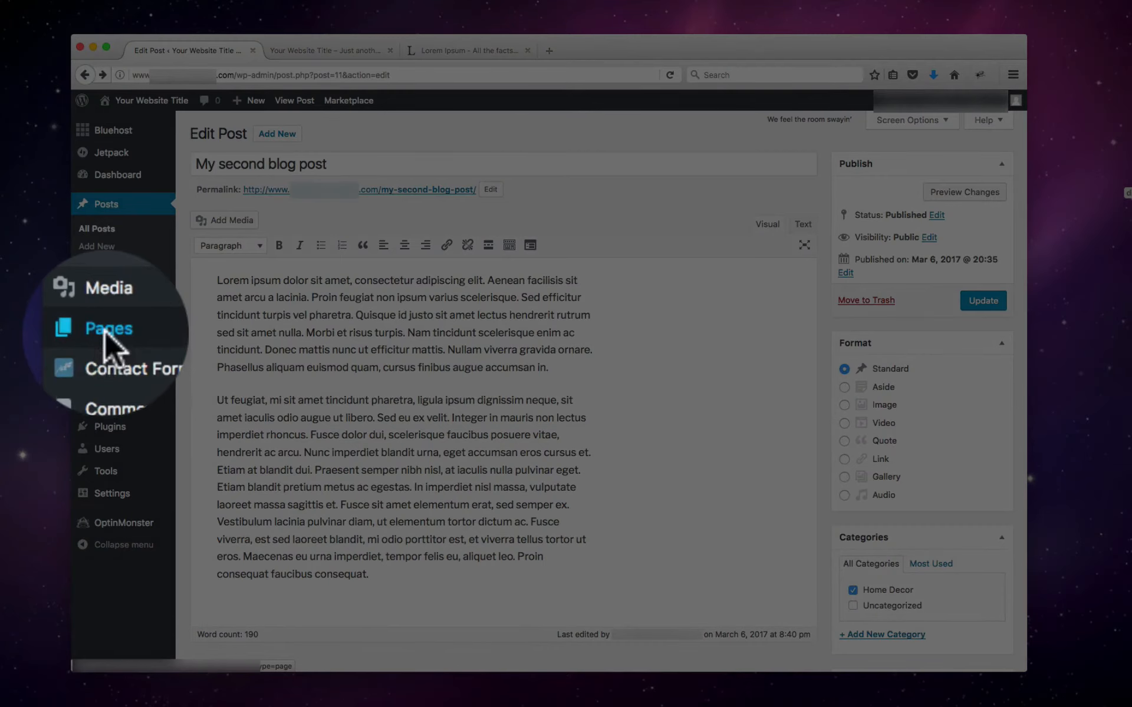
Step: Open the admin's list of pages, and examine the public home page from header to footer for a link to Sample Page
click(104, 330)
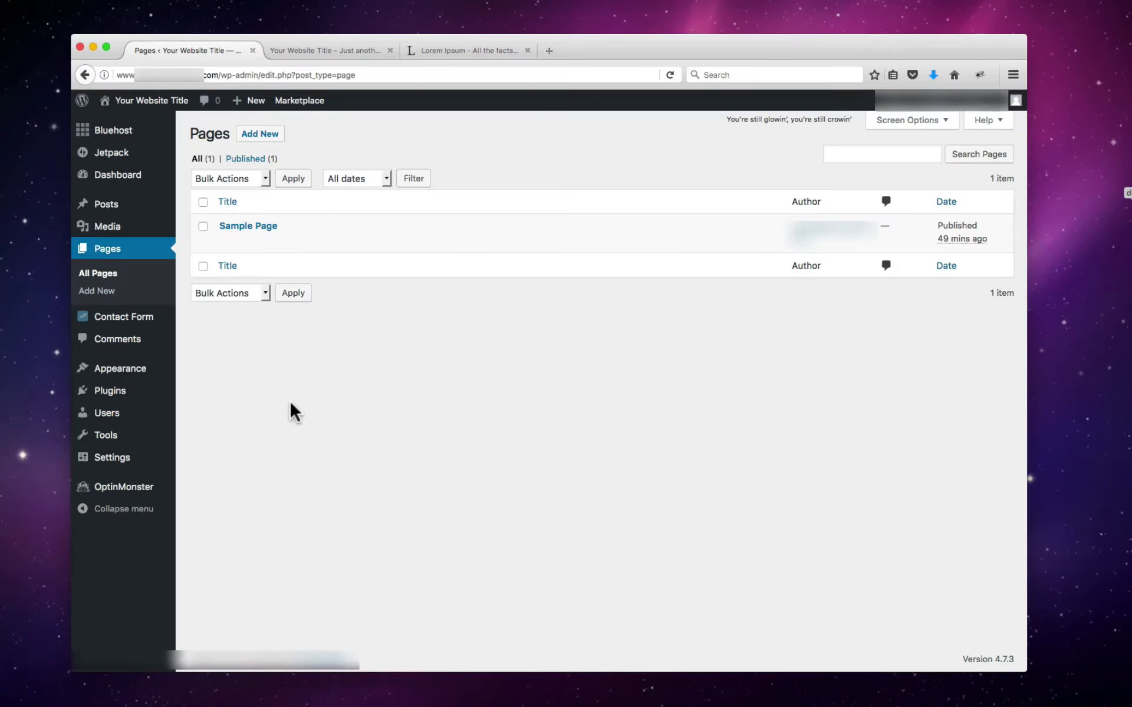
mouse_move(295, 242)
click(328, 48)
scroll(199, 264, up, 3)
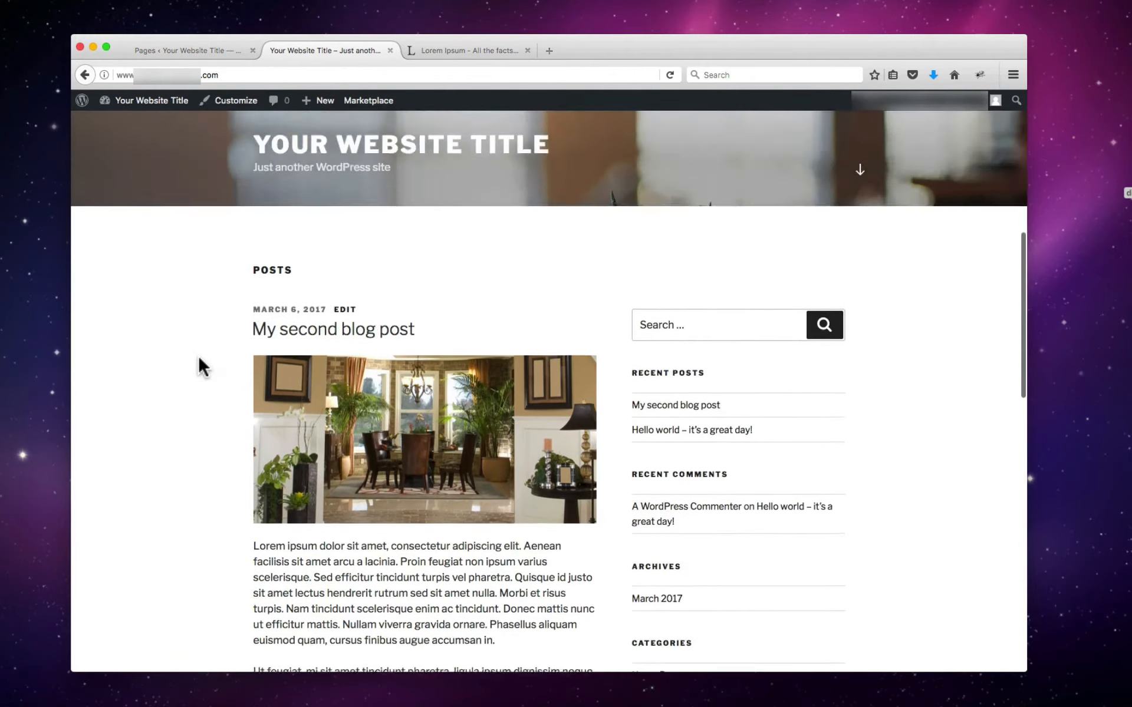
scroll(199, 358, up, 5)
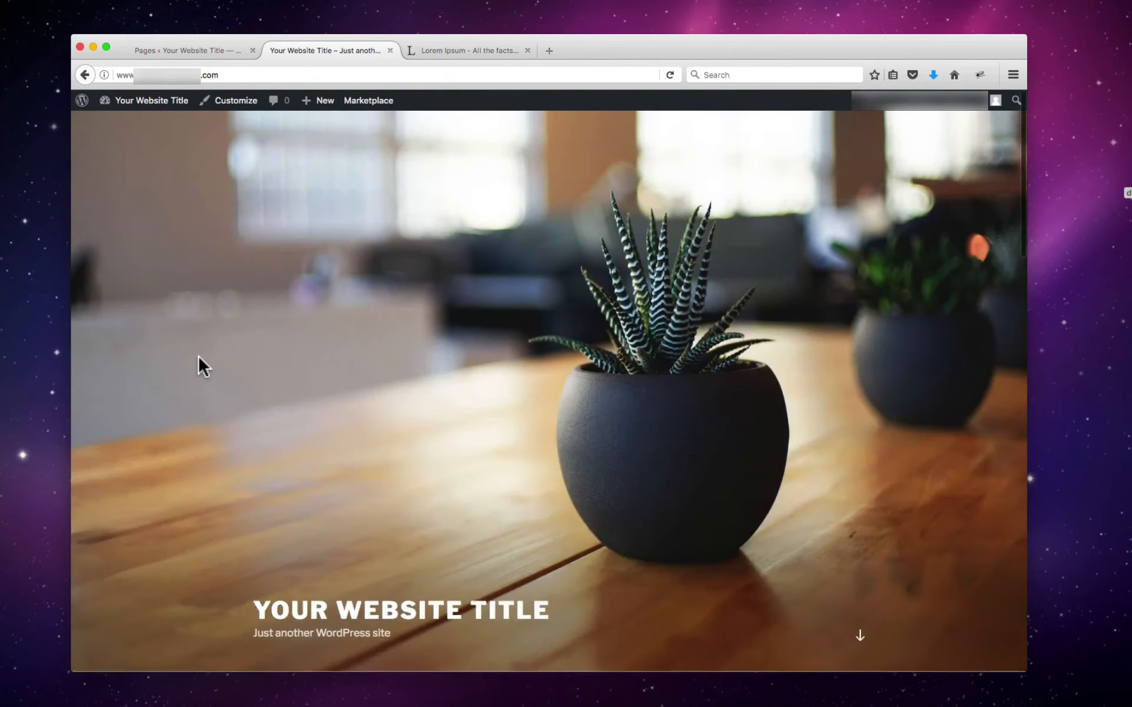
scroll(199, 356, down, 15)
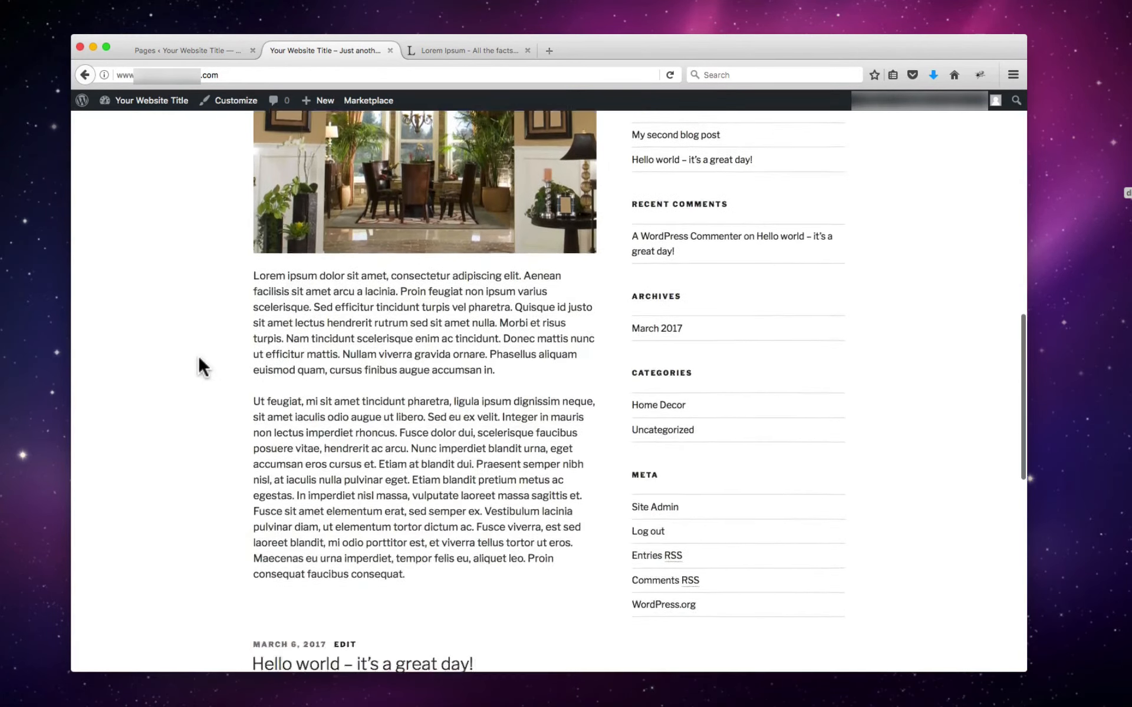
scroll(199, 356, down, 8)
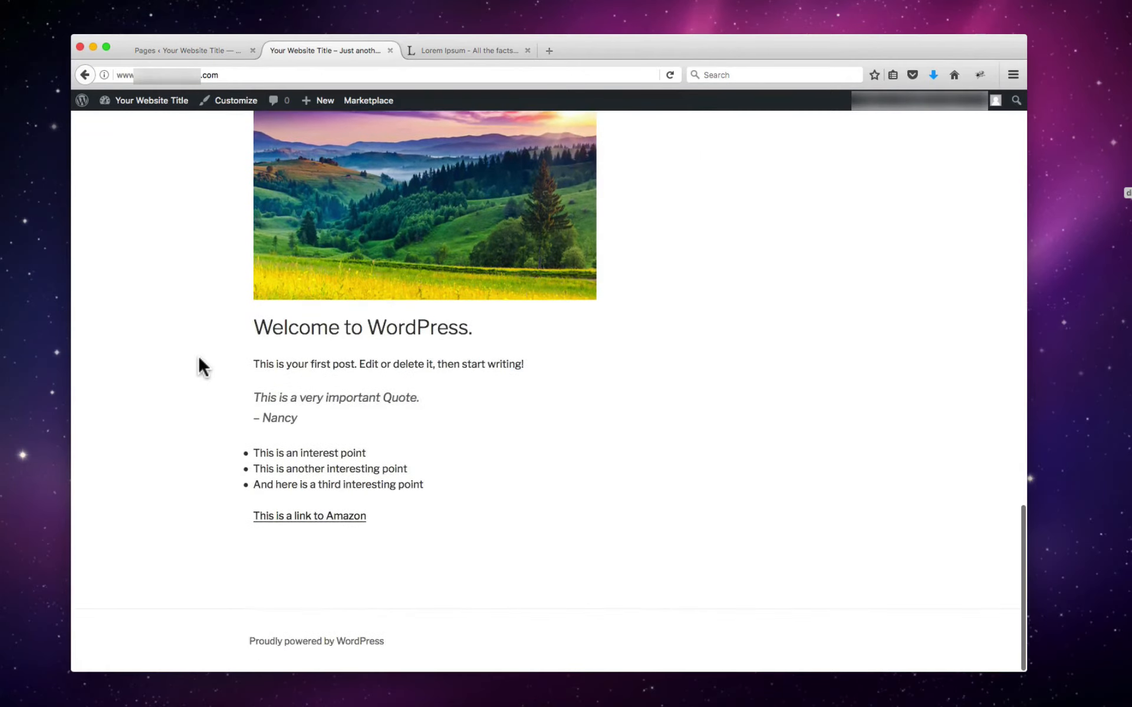
scroll(198, 356, up, 20)
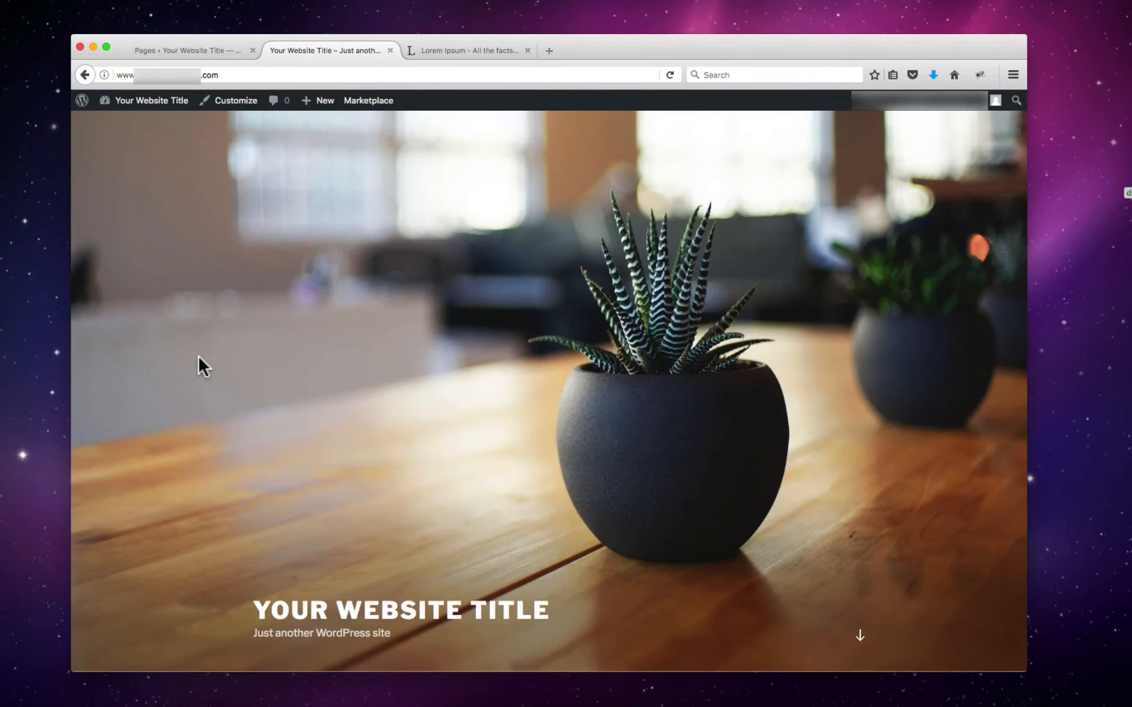
Step: Open the site's menu management in the WordPress admin and create a menu named "Main Menu"
click(205, 52)
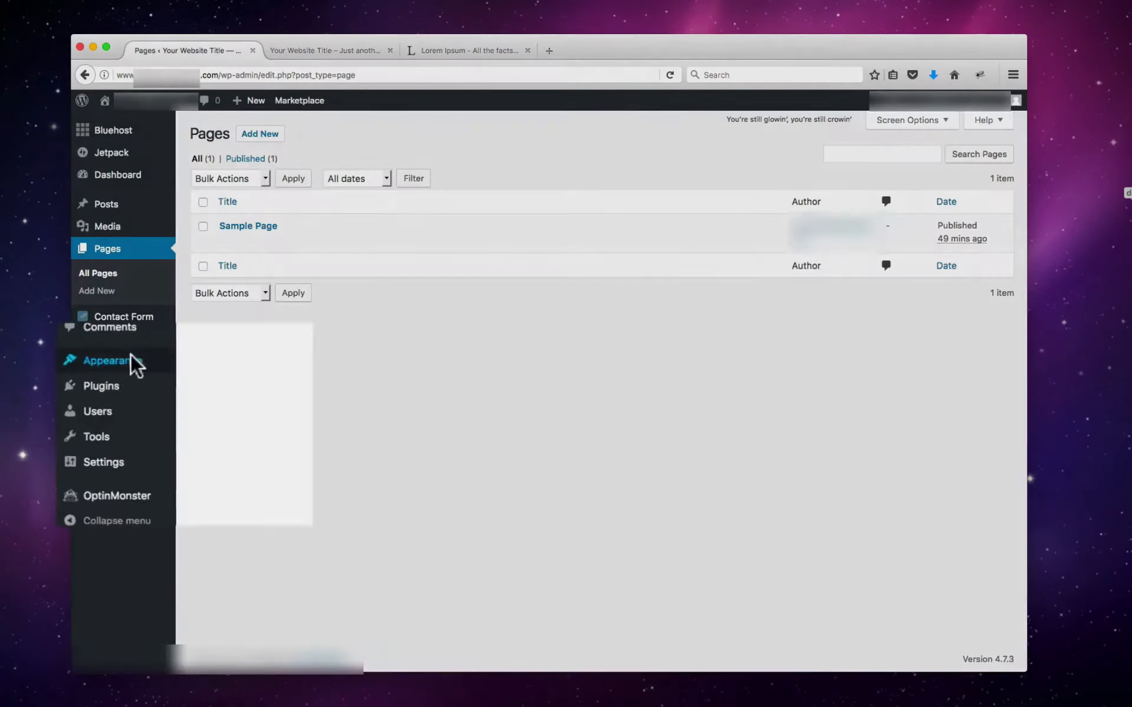
mouse_move(127, 357)
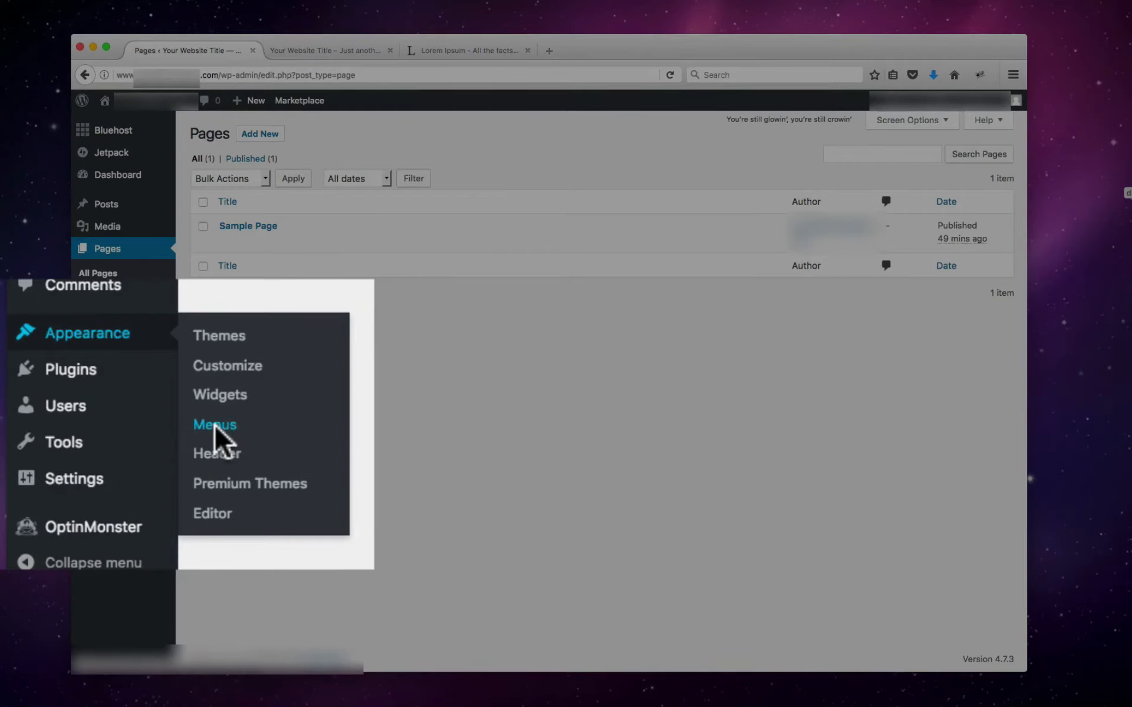
click(198, 413)
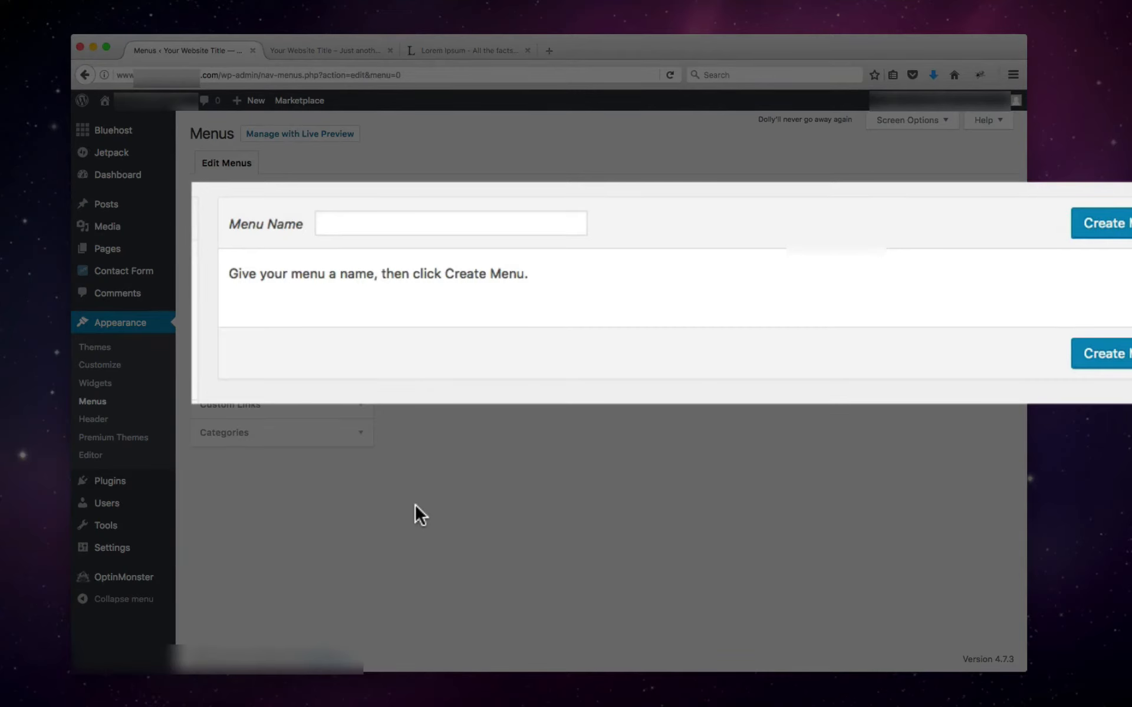
click(376, 222)
text(Main )
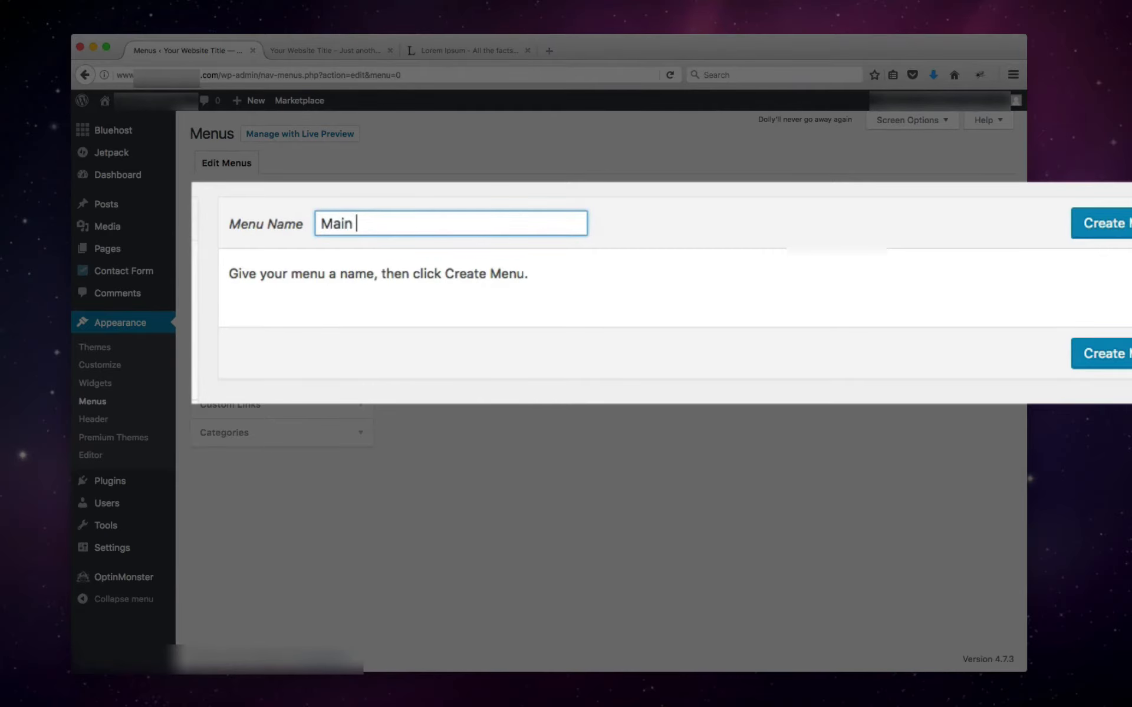
text(Menu)
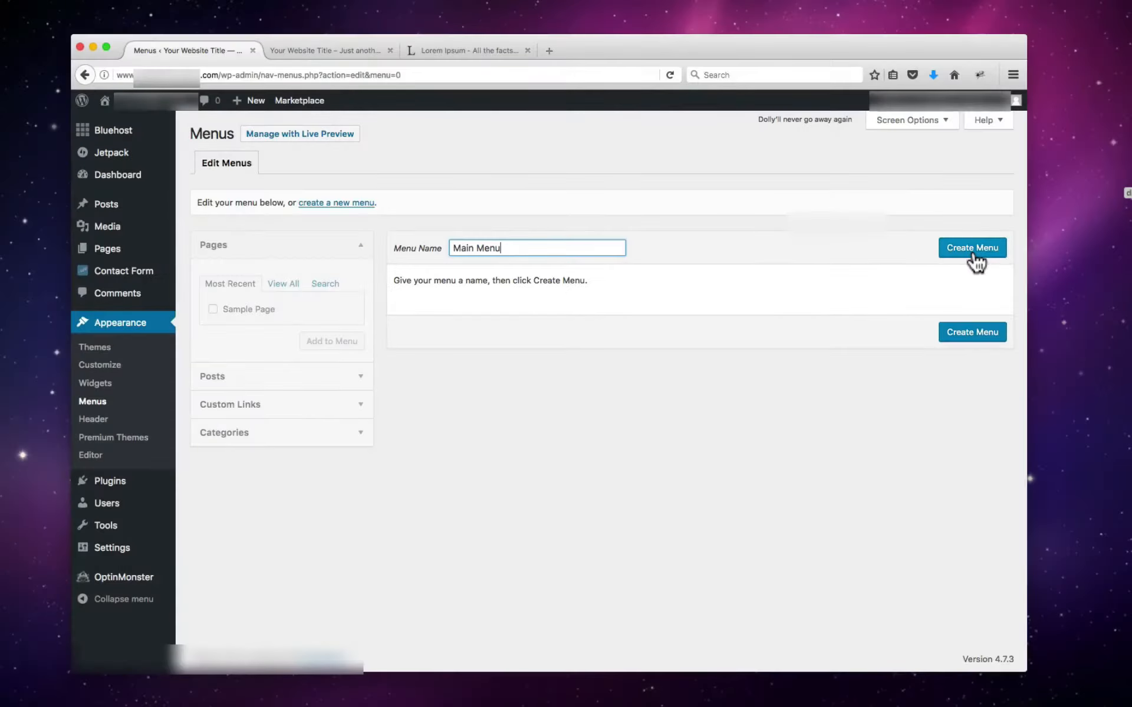
click(974, 255)
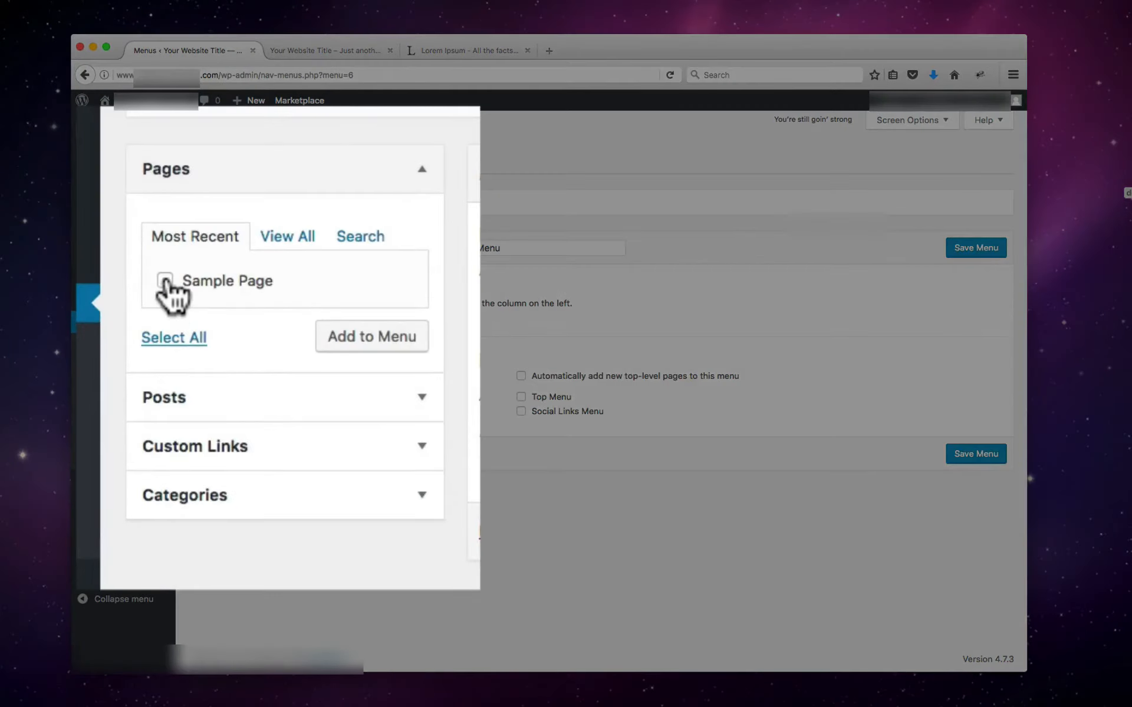
Step: Add Sample Page to Main Menu, assign the menu to the Top Menu display location, and save it
click(213, 308)
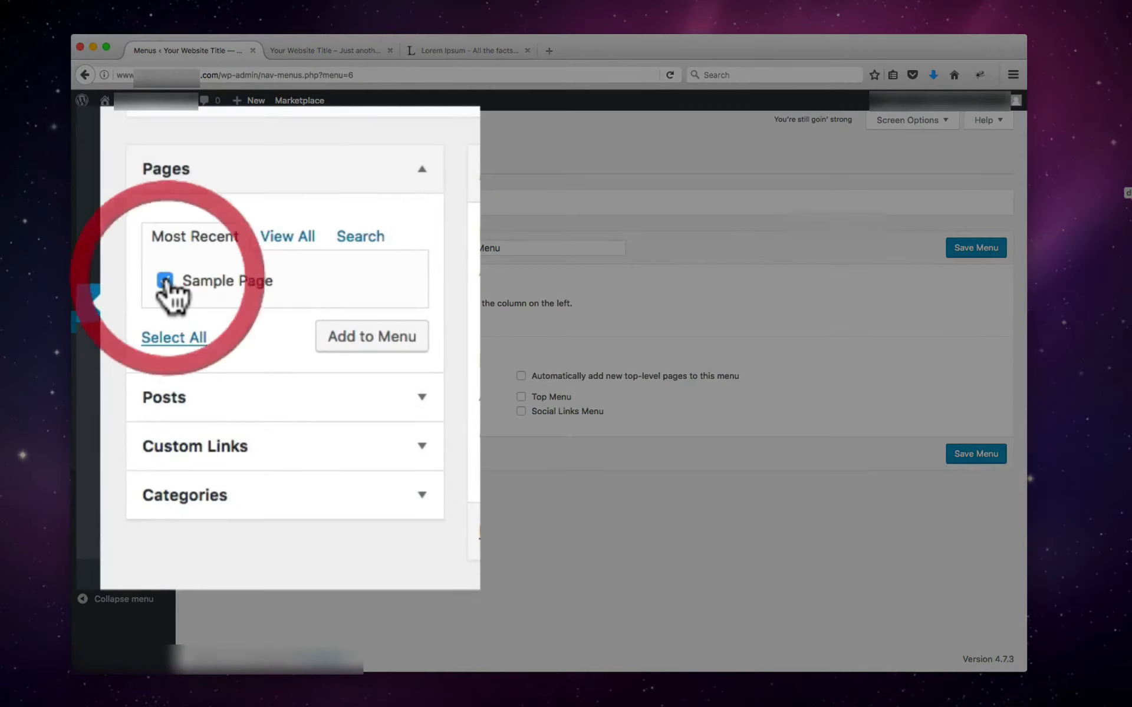
click(331, 346)
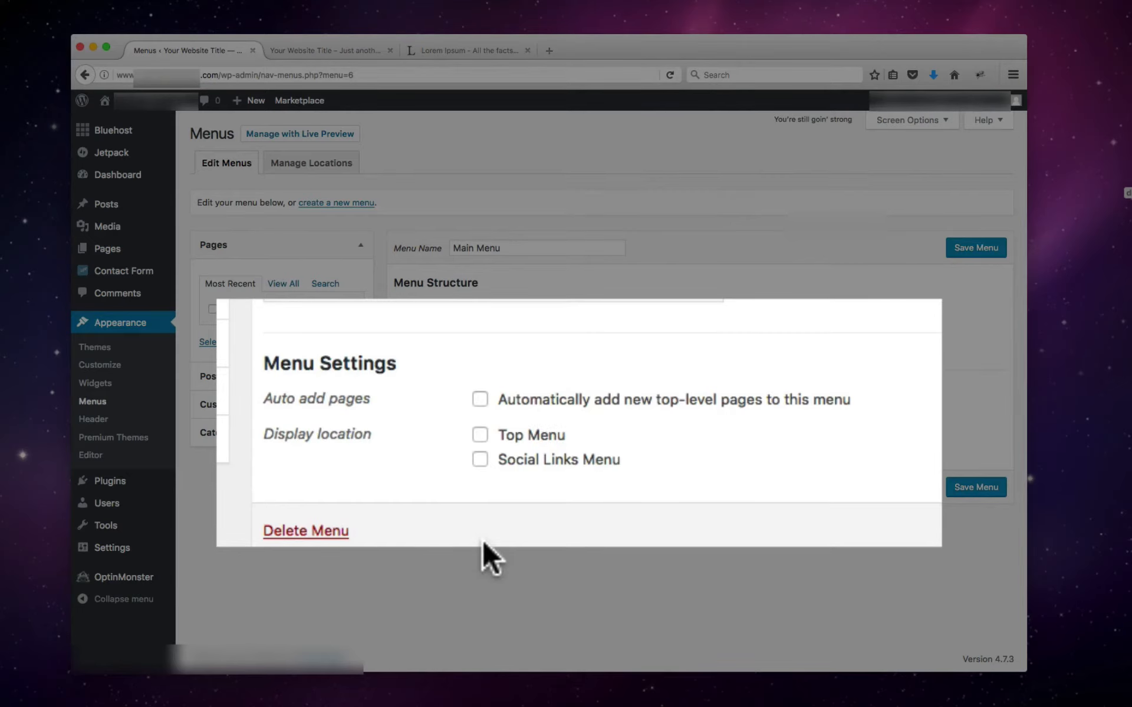
click(499, 441)
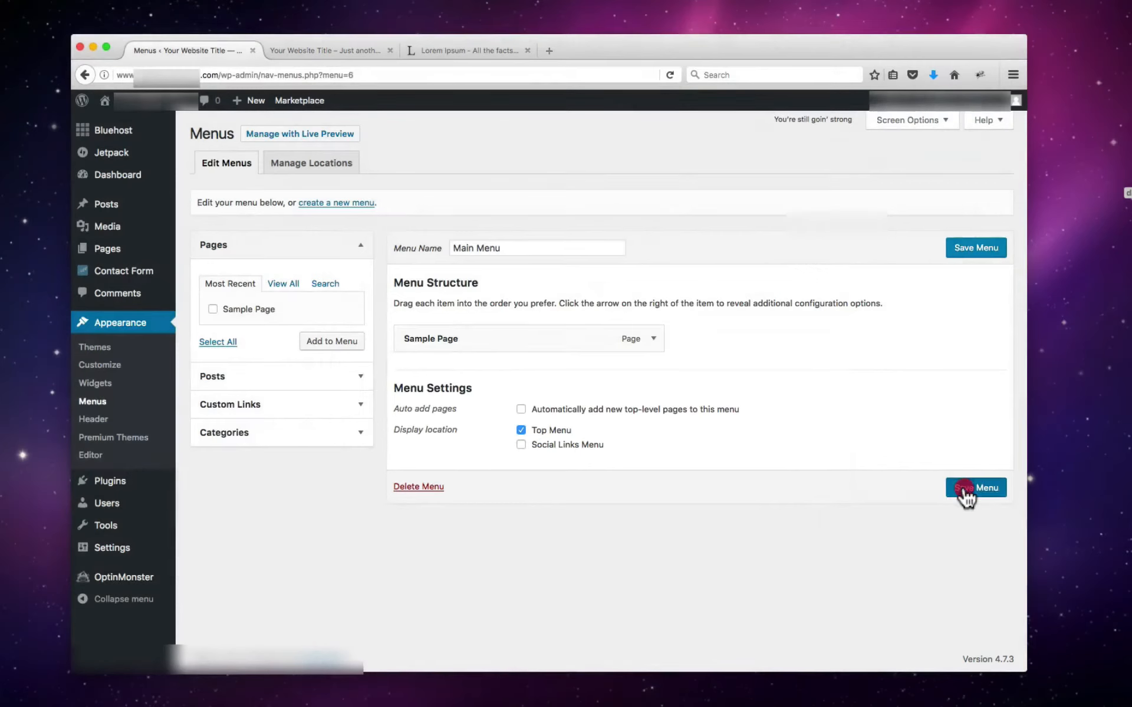
click(965, 494)
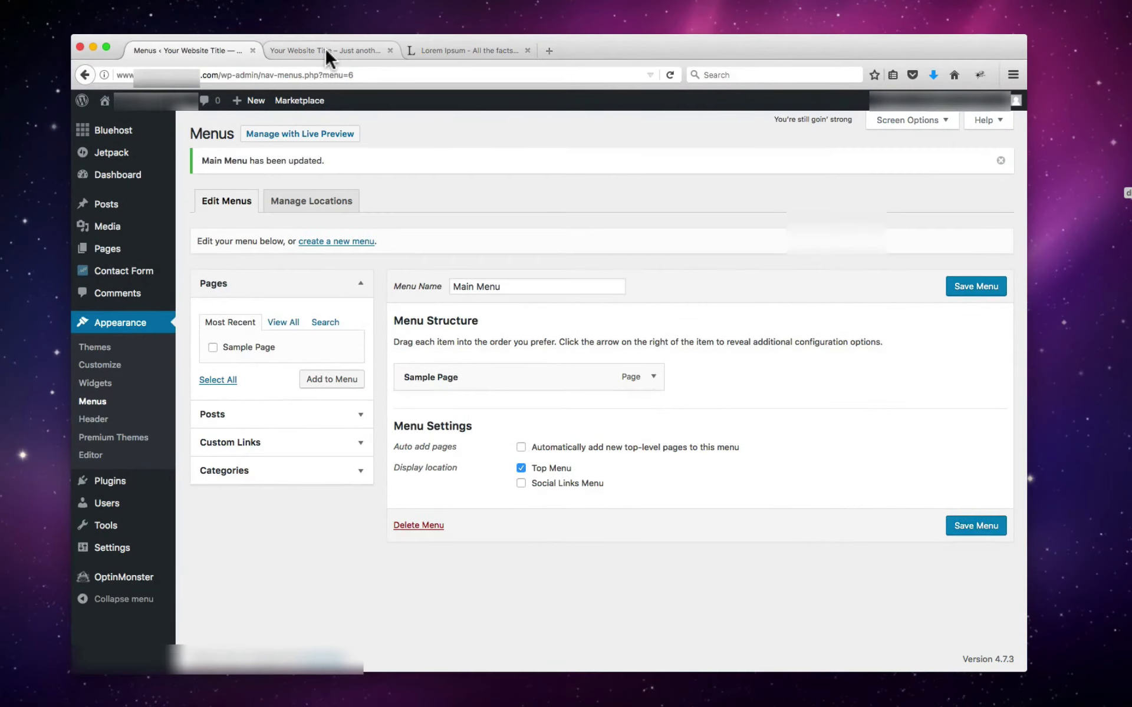
Step: Reload the public home page and open Sample Page from its navigation menu
click(324, 50)
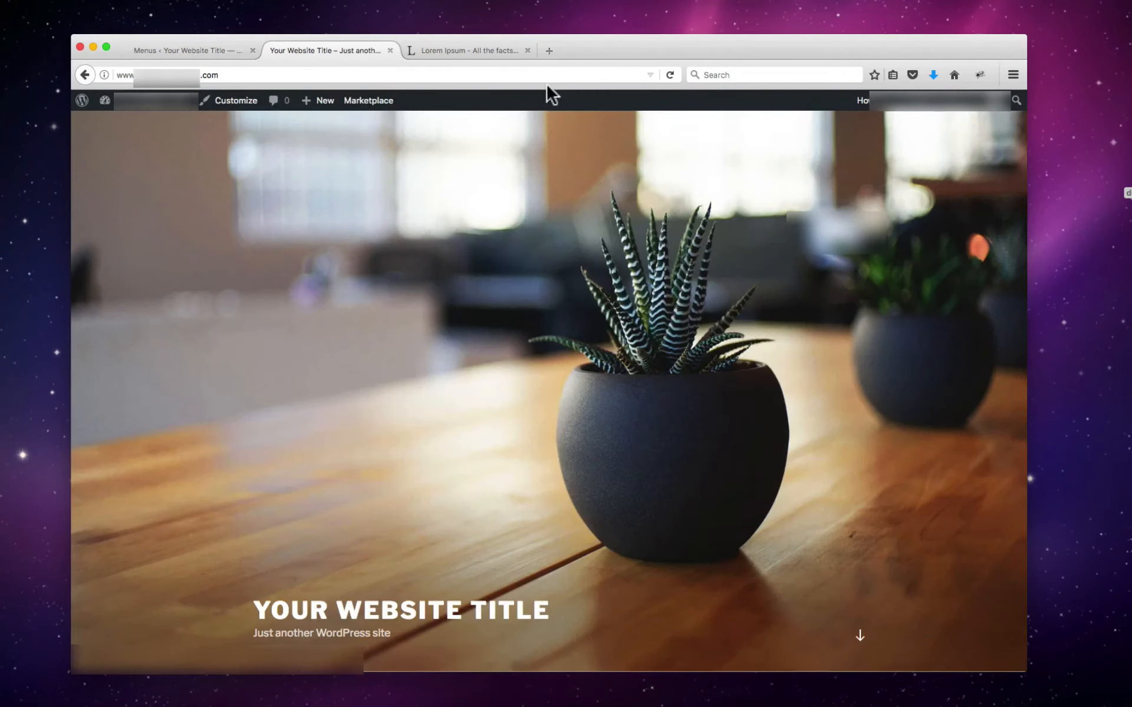
click(672, 73)
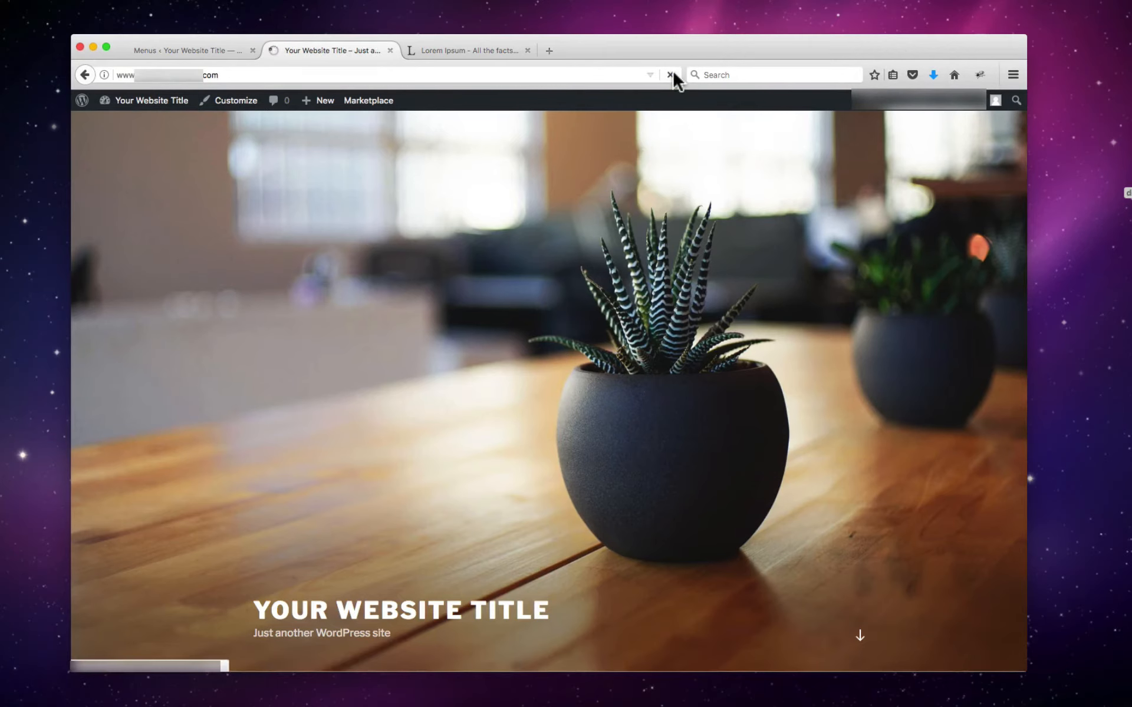
scroll(717, 217, down, 5)
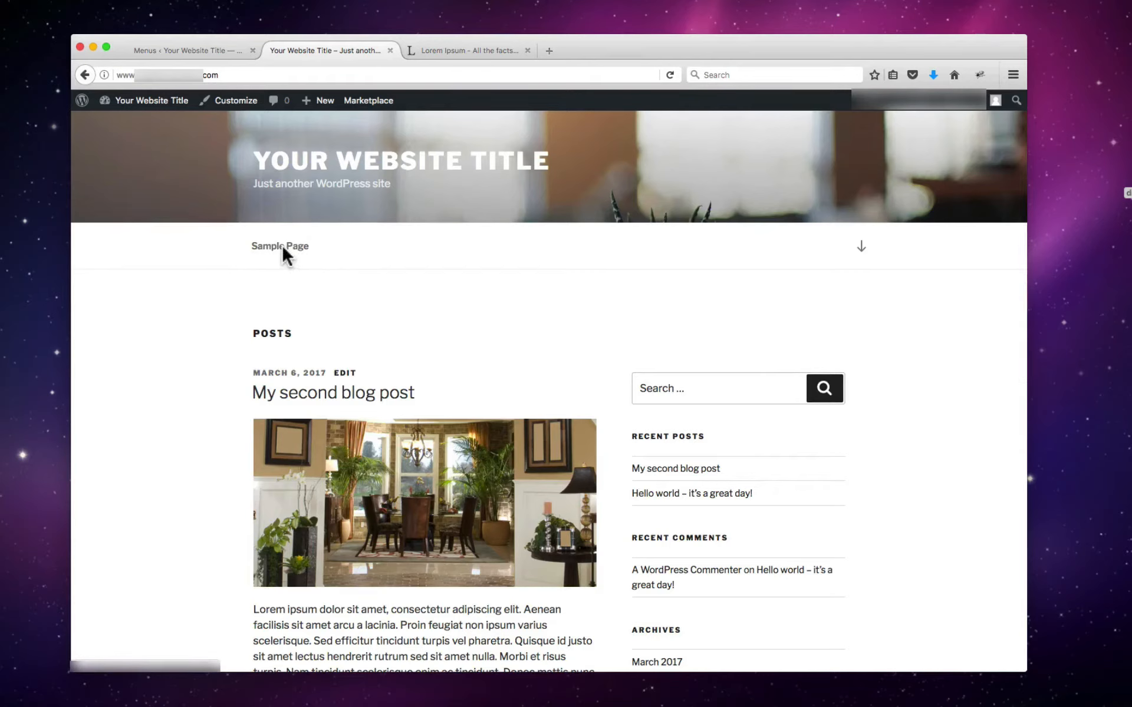
click(282, 246)
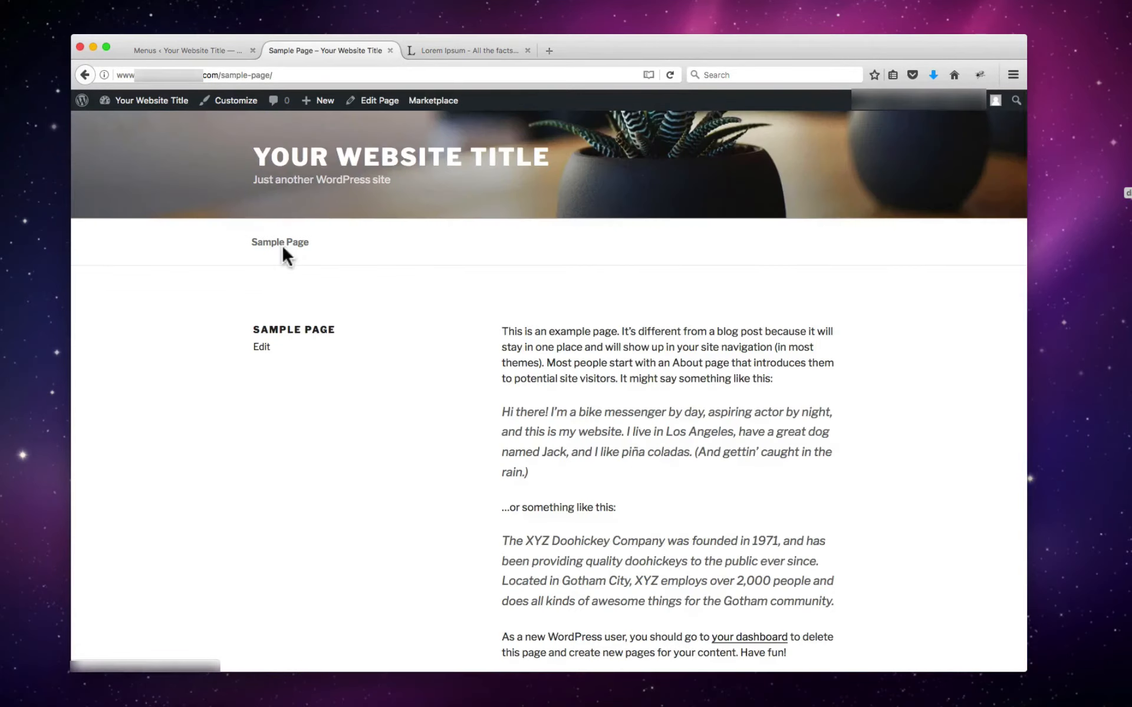
Step: Create a new page in the WordPress admin titled "About Me" with two paragraphs of Lorem ipsum placeholder text as its body
scroll(633, 309, down, 4)
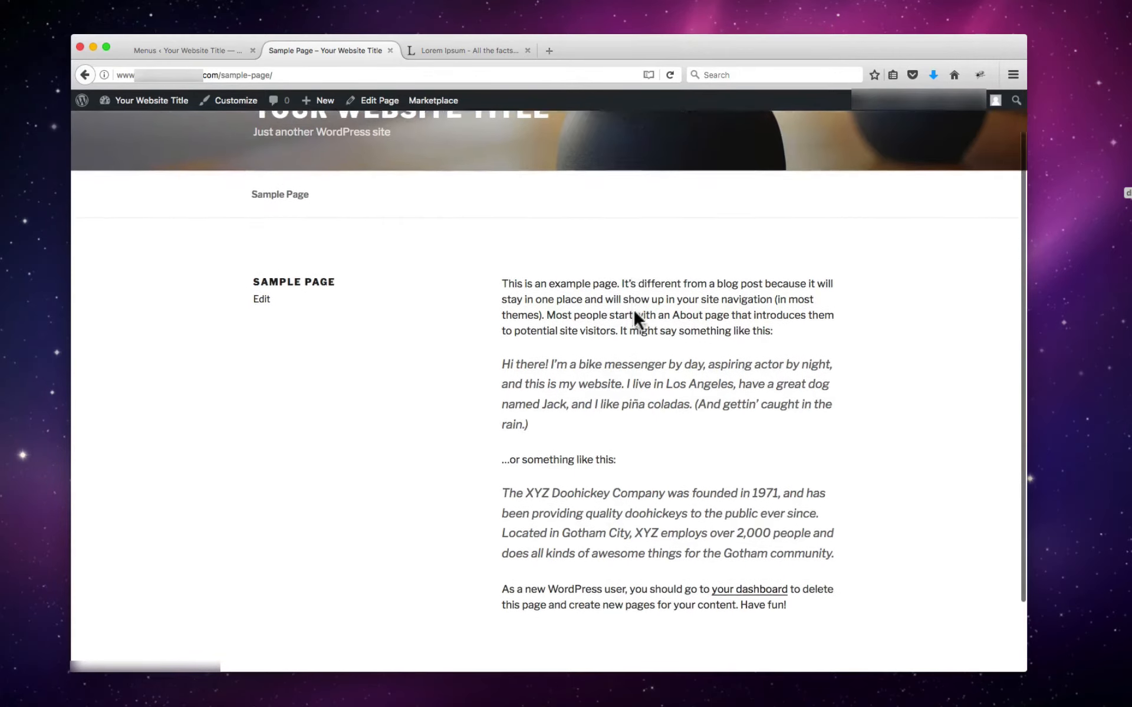
scroll(633, 308, up, 4)
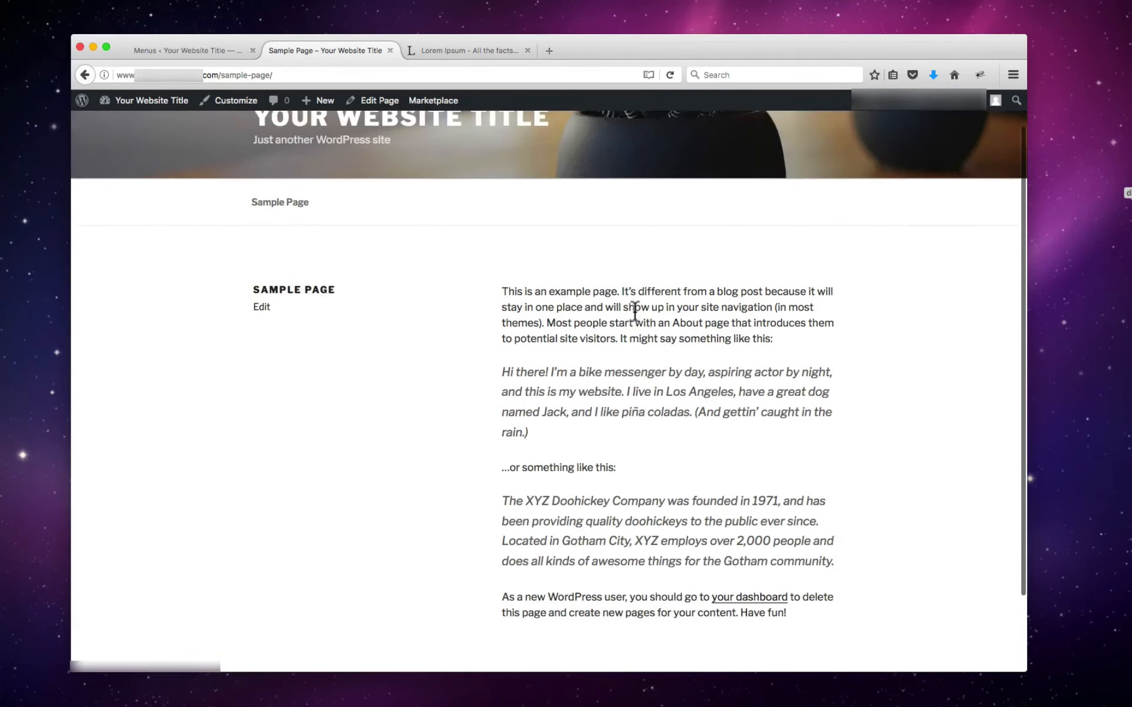
scroll(634, 310, down, 4)
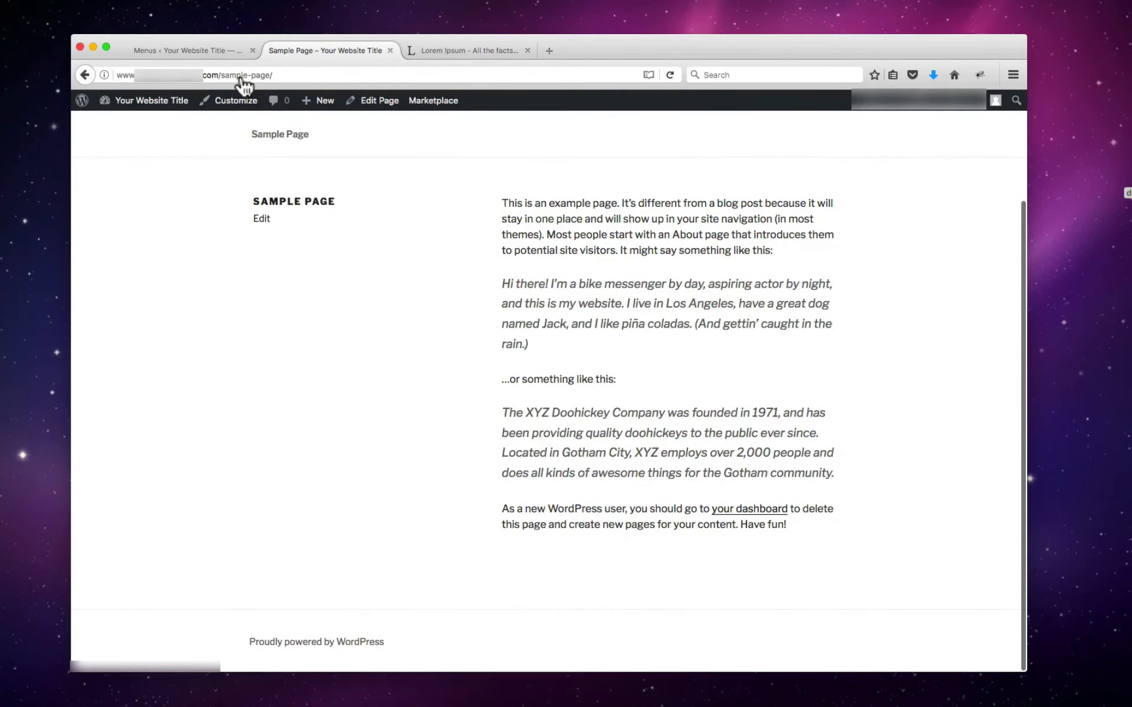
click(208, 48)
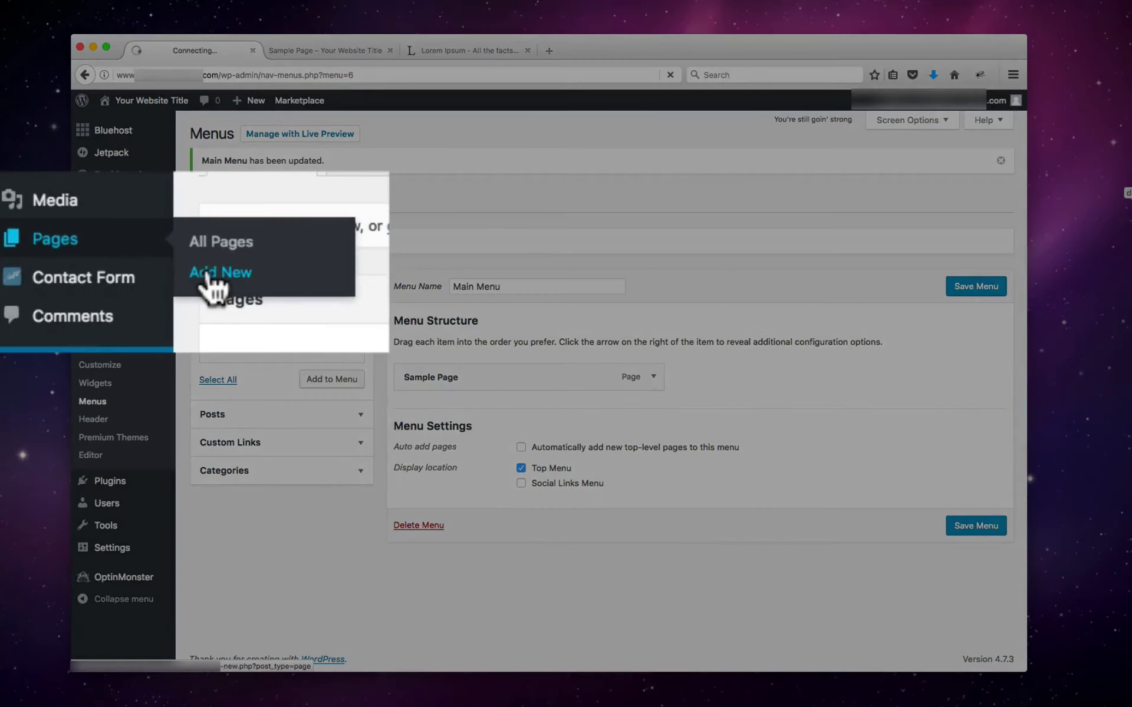
click(202, 270)
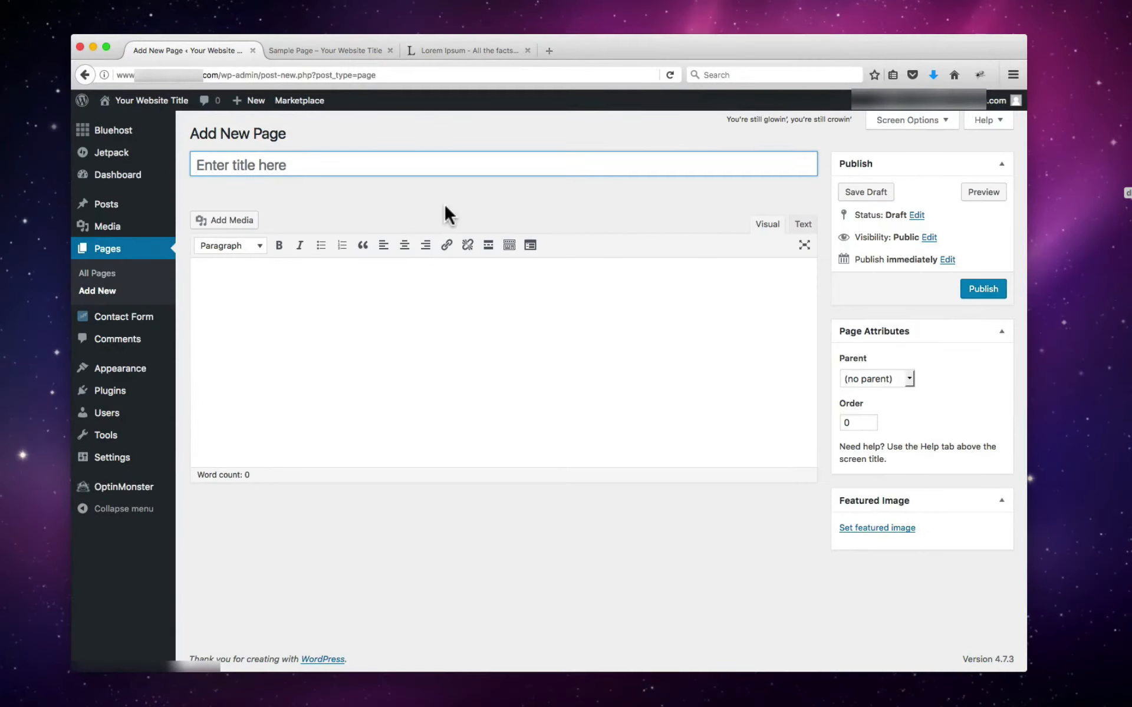
text(About)
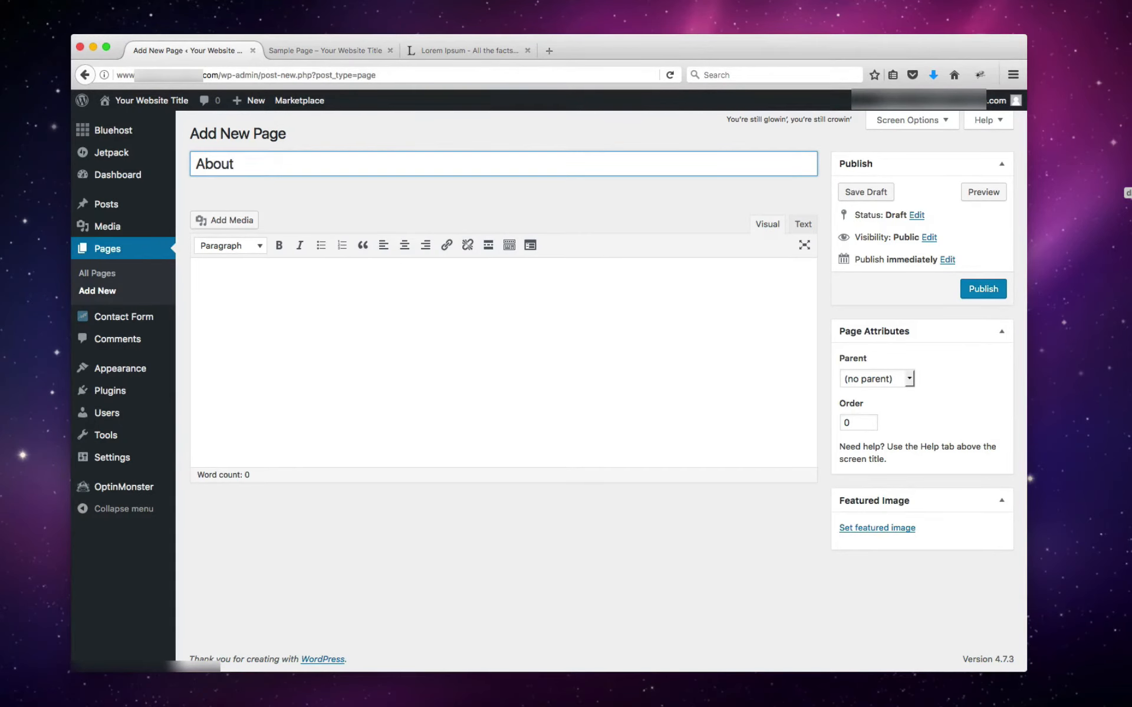
text( Me)
click(326, 354)
text(Lorem ipsum dolor sit amet, consectetur adipiscing elit. Aenean facilisis sit amet arcu a lacinia. Proin feugiat non ipsum varius scelerisque. Sed efficitur tincidunt turpis vel pharetra. Quisque id justo sit amet lectus hendrerit rutrum sed sit amet nulla. Morbi et risus turpis. Nam tincidunt scelerisque enim ac tincidunt. Donec mattis nunc ut efficitur mattis. Nullam viverra gravida ornare. Phasellus aliquam euismod quam, cursus finibus augue accumsan in.  Ut feugiat, mi sit amet tincidunt pharetra, ligula ipsum dignissim neque, sit amet iaculis odio augue ut libero. Sed eu ex velit. Integer in mauris non lectus imperdiet rhoncus. Fusce dolor dui, scelerisque faucibus posuere vitae, hendrerit ac arcu. Nunc imperdiet blandit urna, eget accumsan eros cursus et. Etiam at blandit dui. Praesent semper nibh nisl, at iaculis nulla pulvinar eget. Etiam blandit pretium metus ac egestas. In imperdiet nisl massa, vulputate laoreet massa sagittis et. Fusce sit amet elementum erat, sed semper ex. Vestibulum lacinia pulvinar diam, ut elementum tortor dictum ac. Fusce viverra, est sed laoreet blandit, mi odio porttitor est, et viverra tellus tortor ut eros. Maecenas eu urna imperdiet, tempor felis eu, aliquet leo. Proin consequat faucibus consequat.)
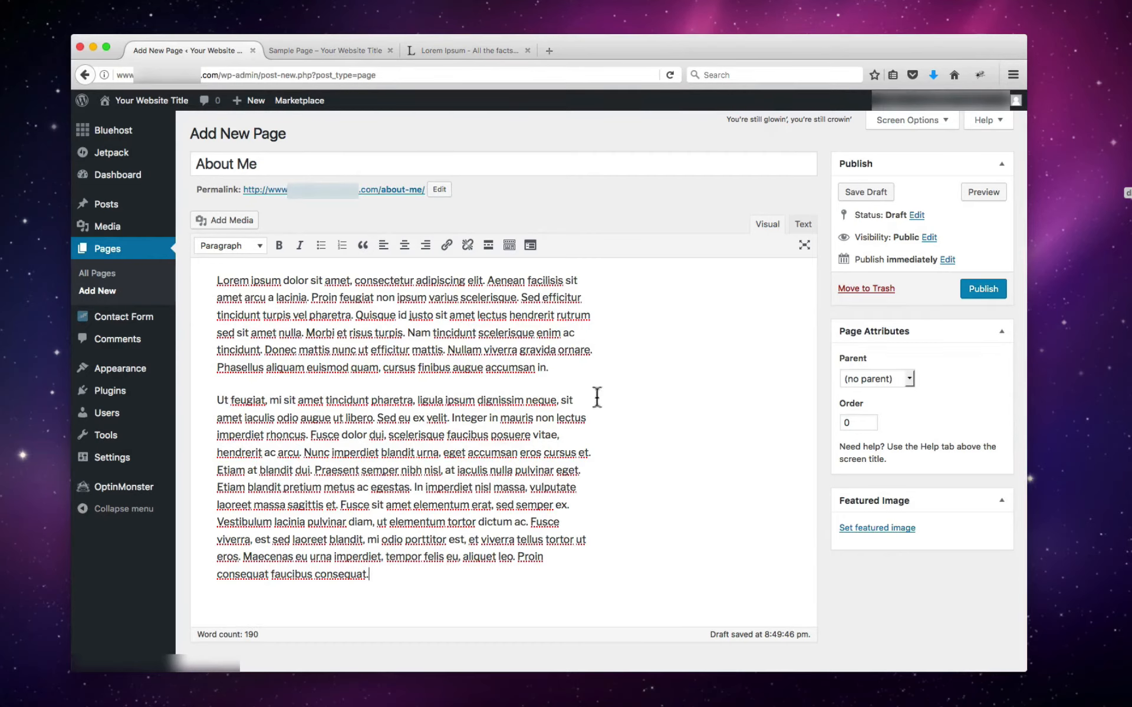
Step: Upload about-me.jpg as the page's featured image, title the image "About Me", and publish the page
click(879, 525)
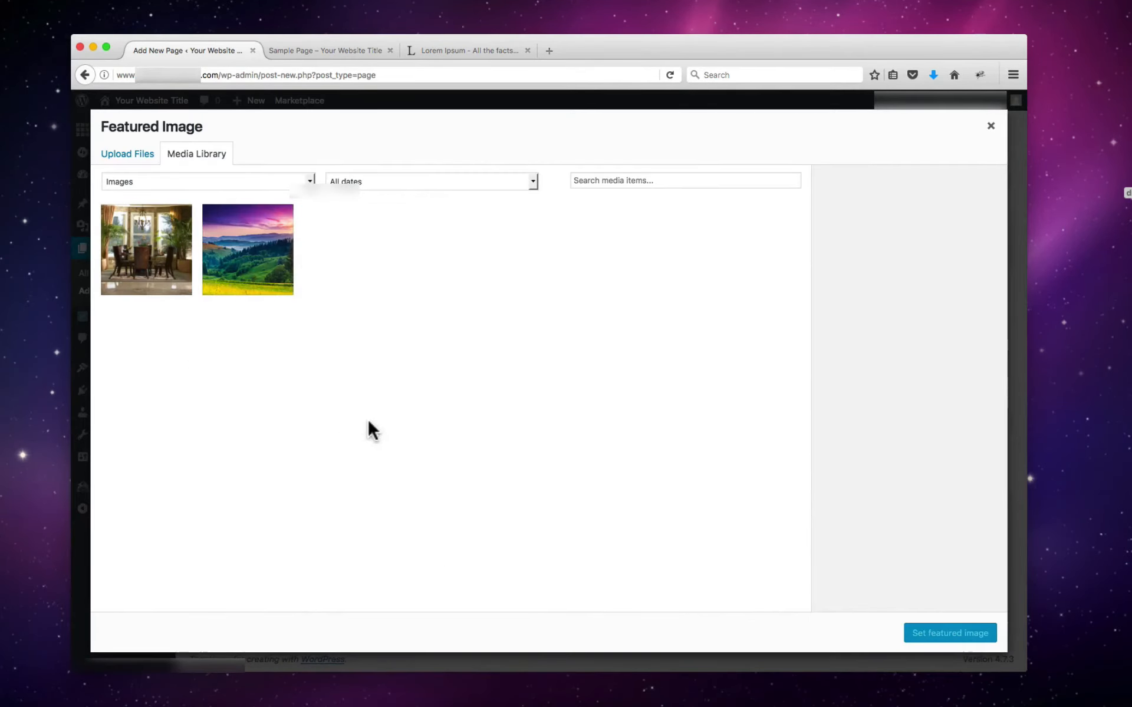
drag(1086, 248, 366, 252)
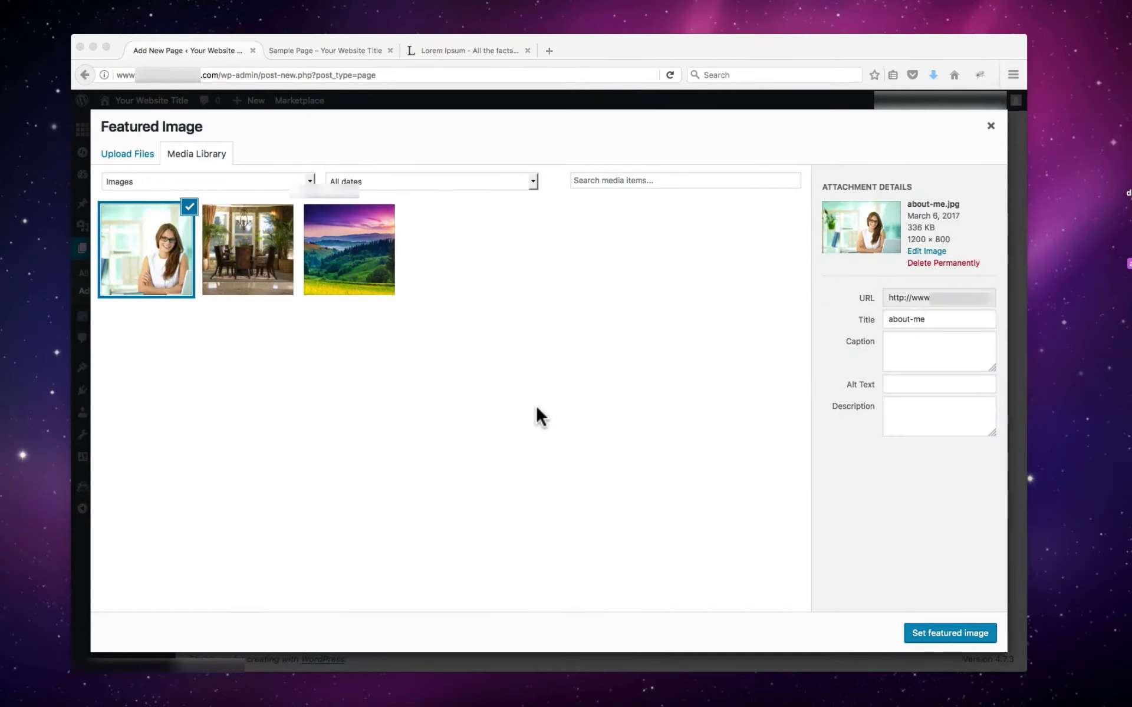
click(948, 318)
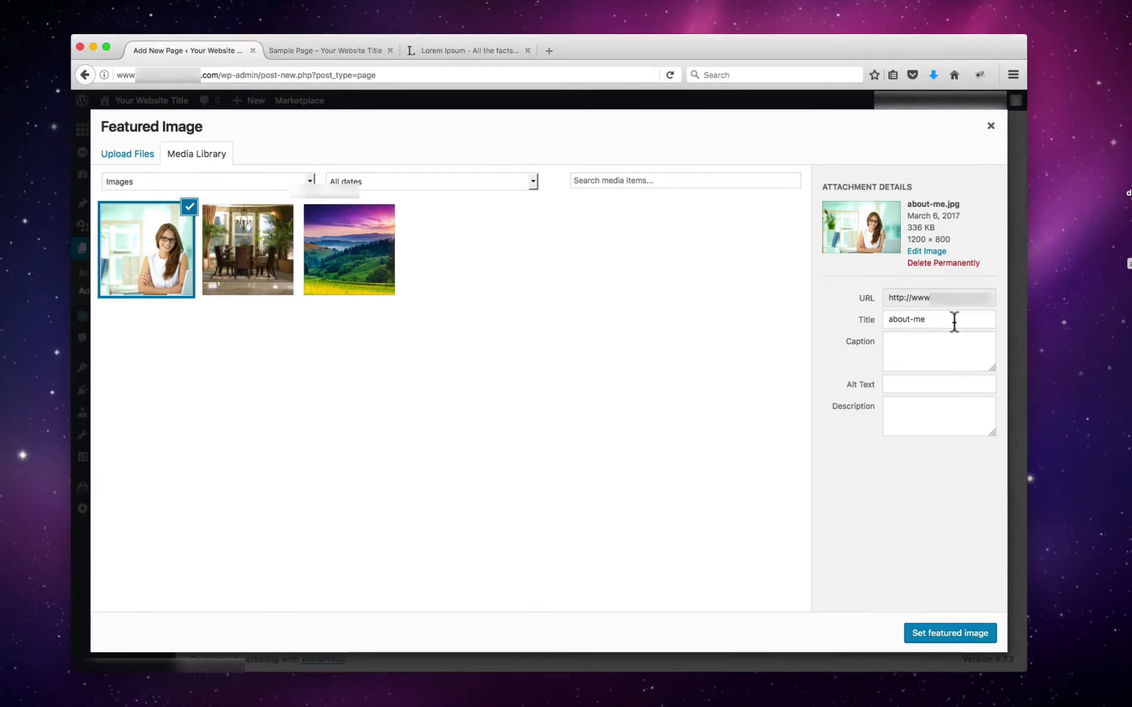
drag(955, 319, 850, 318)
text(About T)
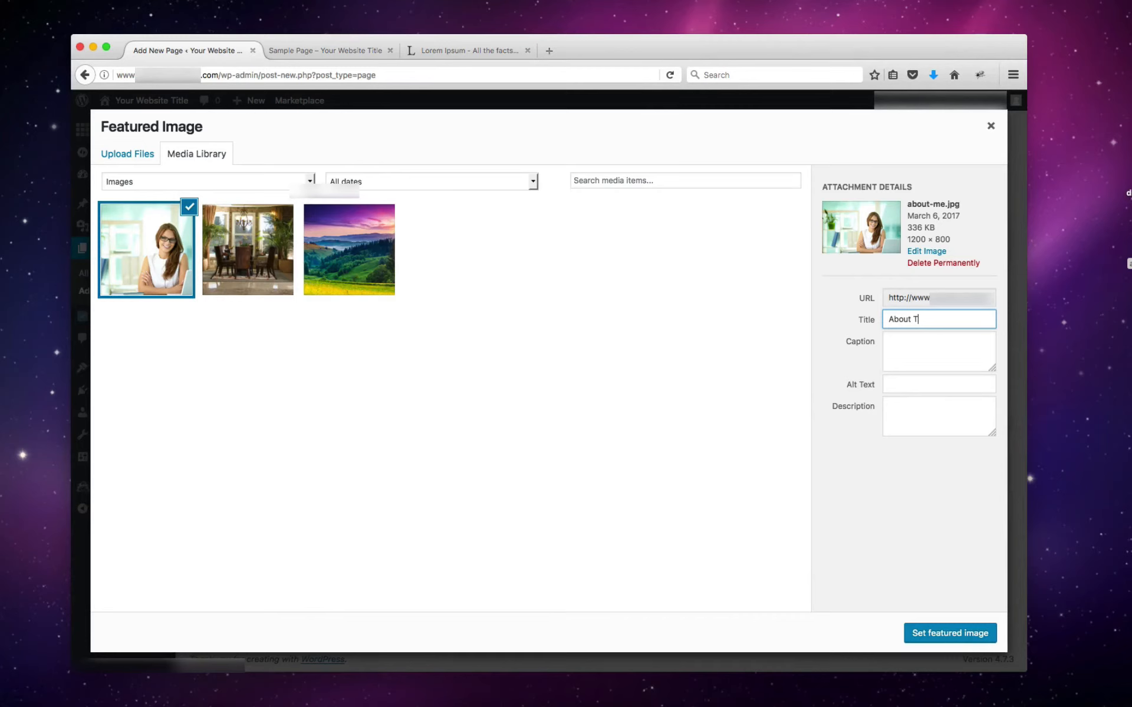
key(BackSpace)
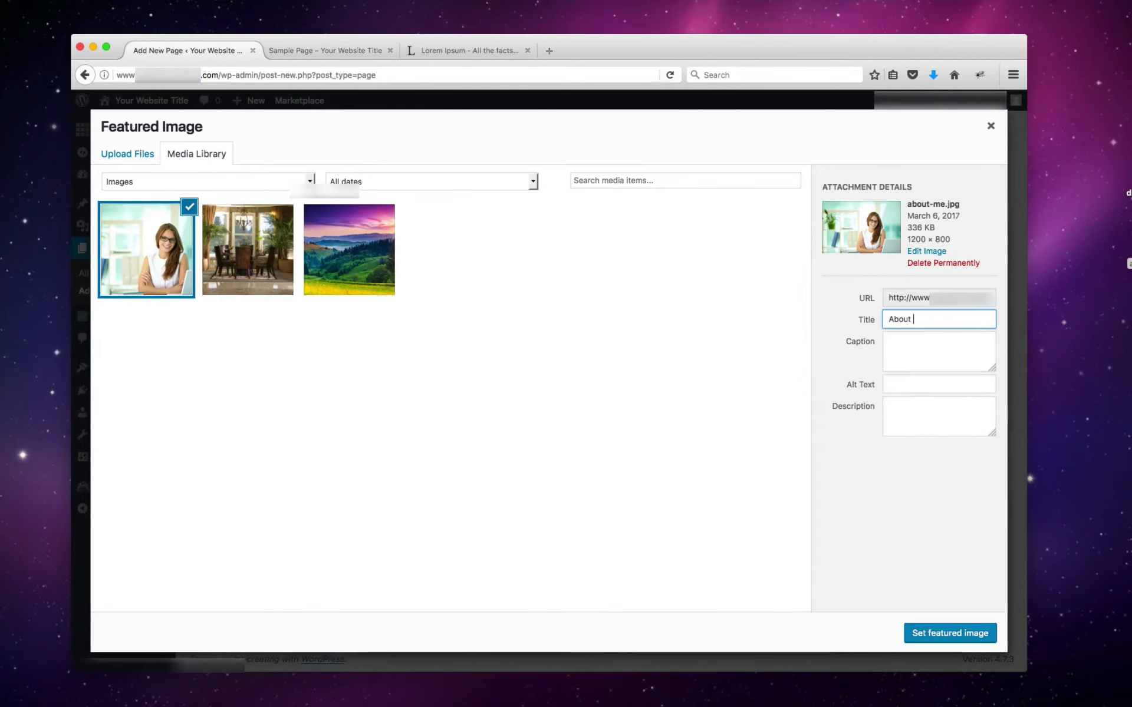
text(Me)
click(951, 632)
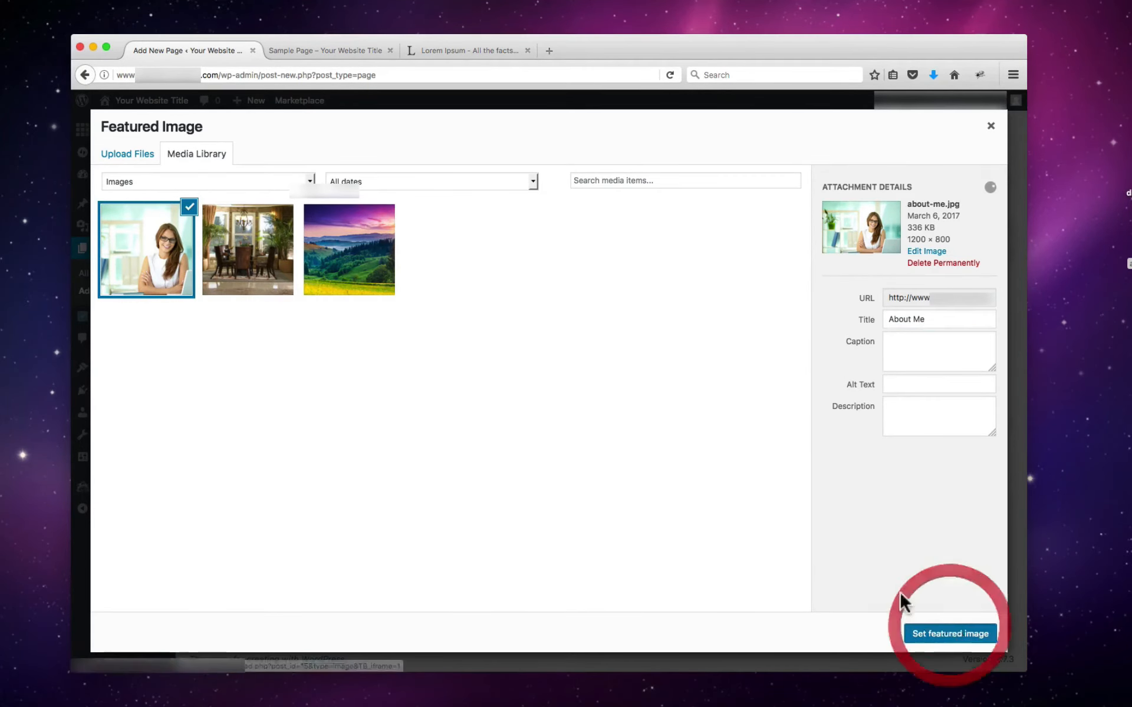
click(992, 296)
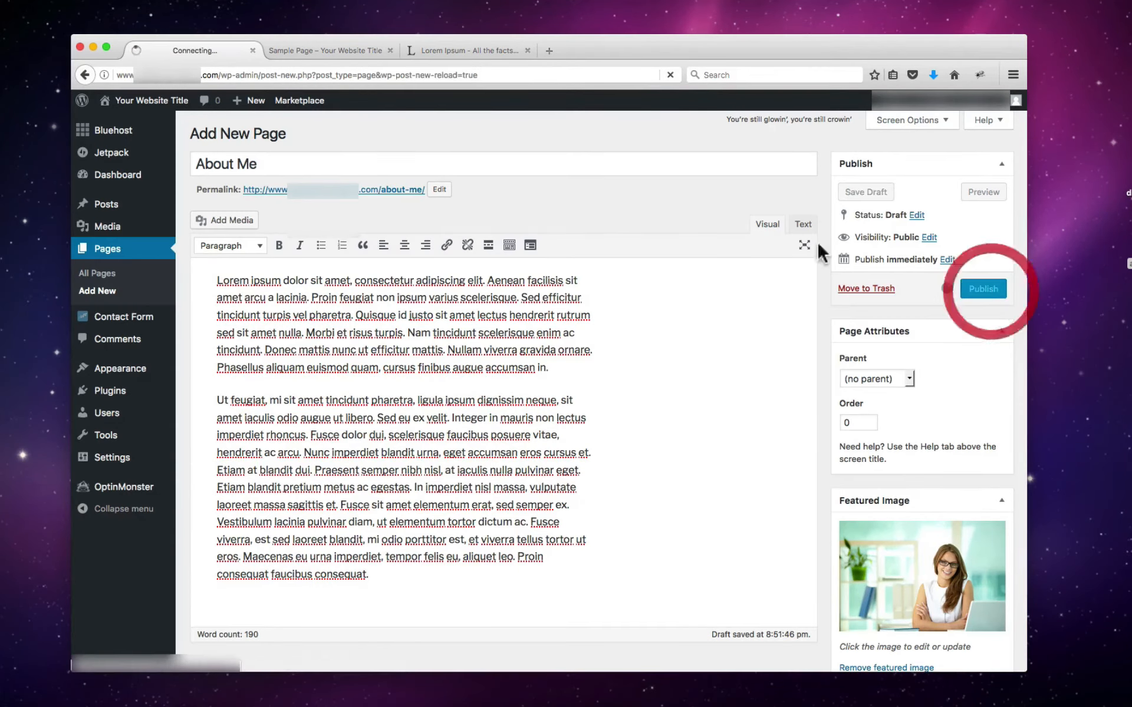
Step: Reload the public Sample Page and check its navigation menu for a link to the new About Me page
click(308, 53)
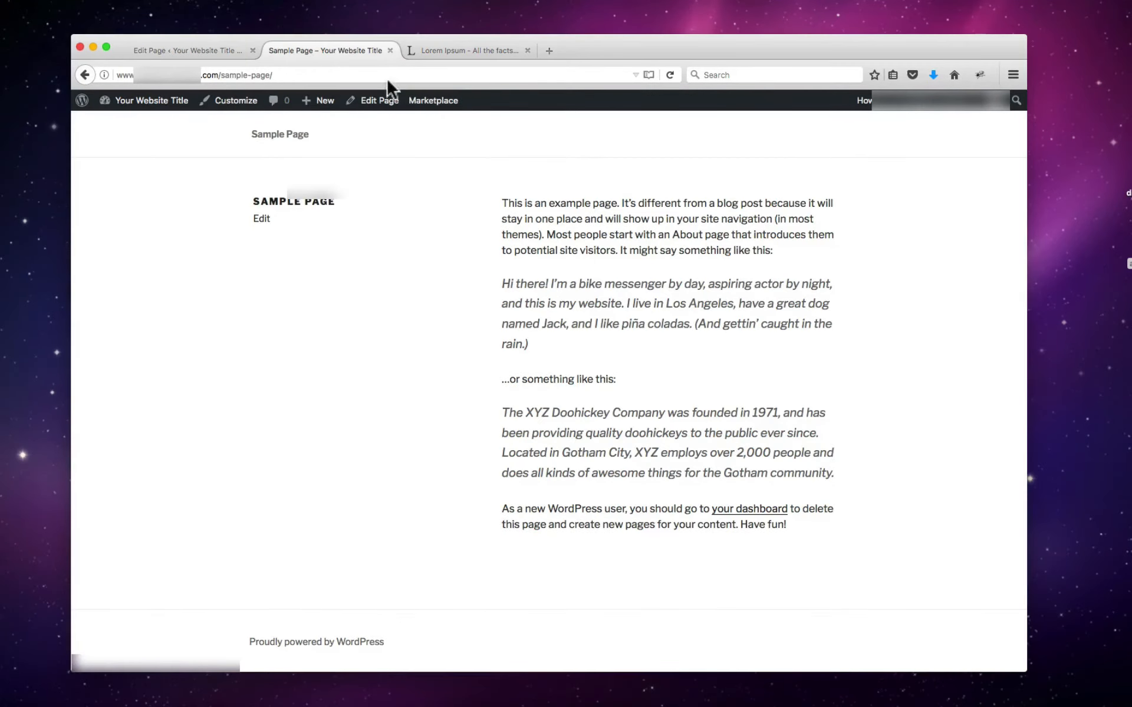
key(super+r)
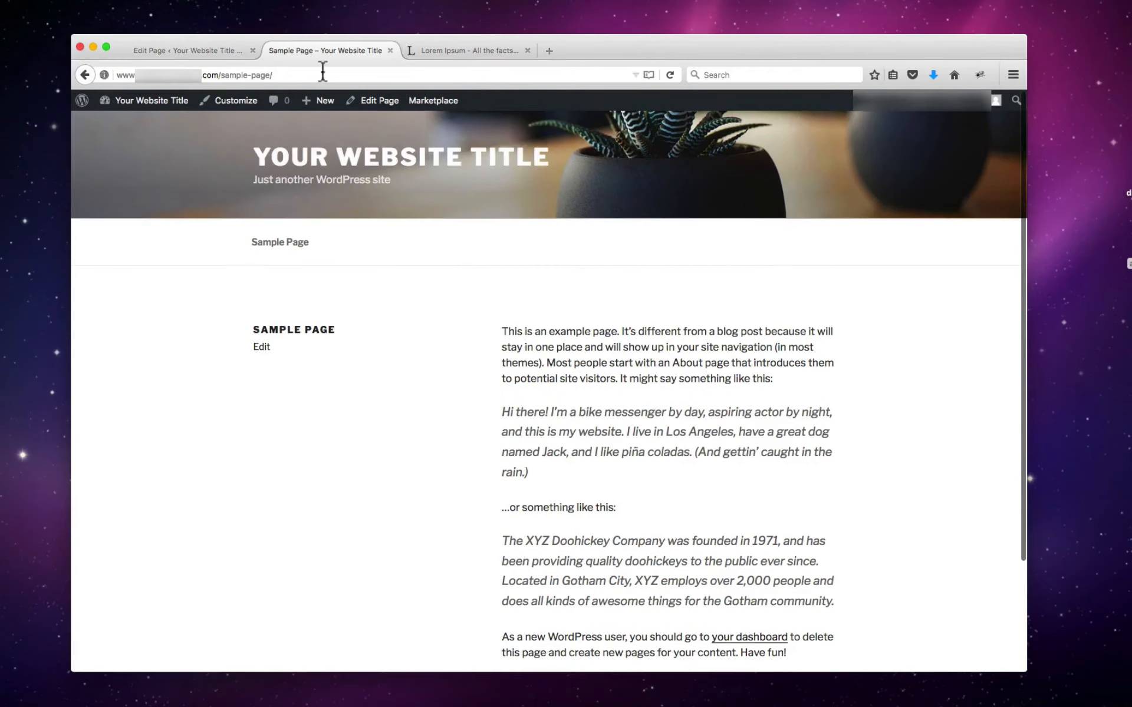
click(672, 73)
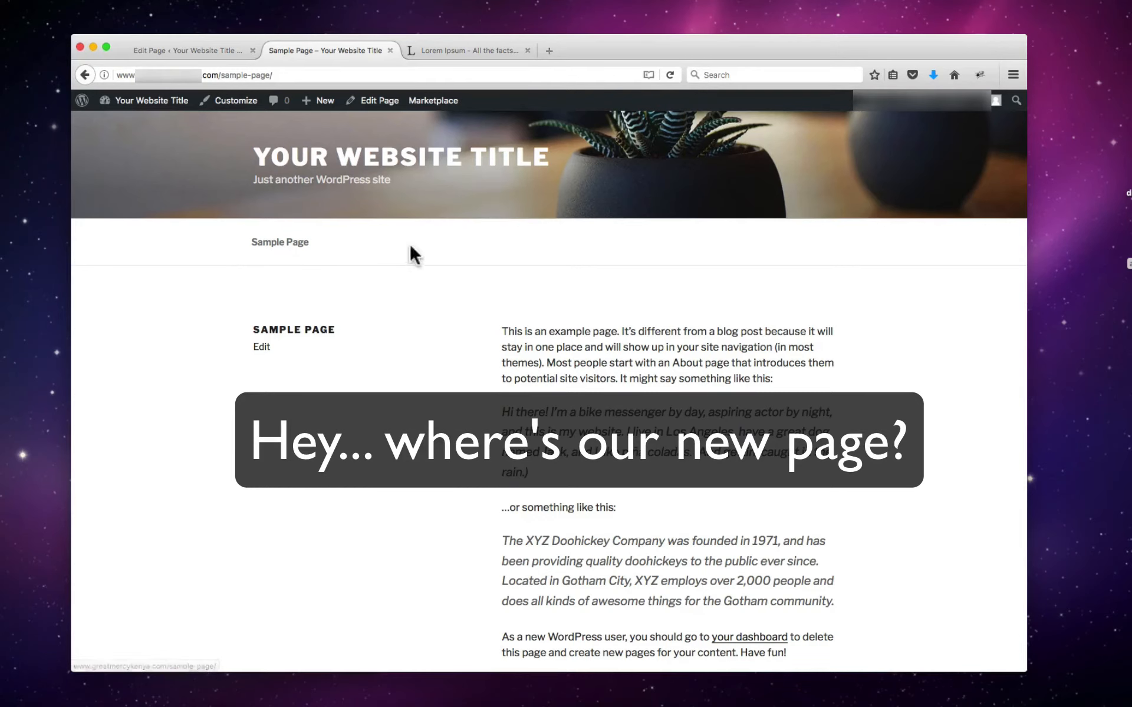
Step: Add the About Me page to Main Menu in the WordPress admin, place it above Sample Page, and save the menu
click(196, 44)
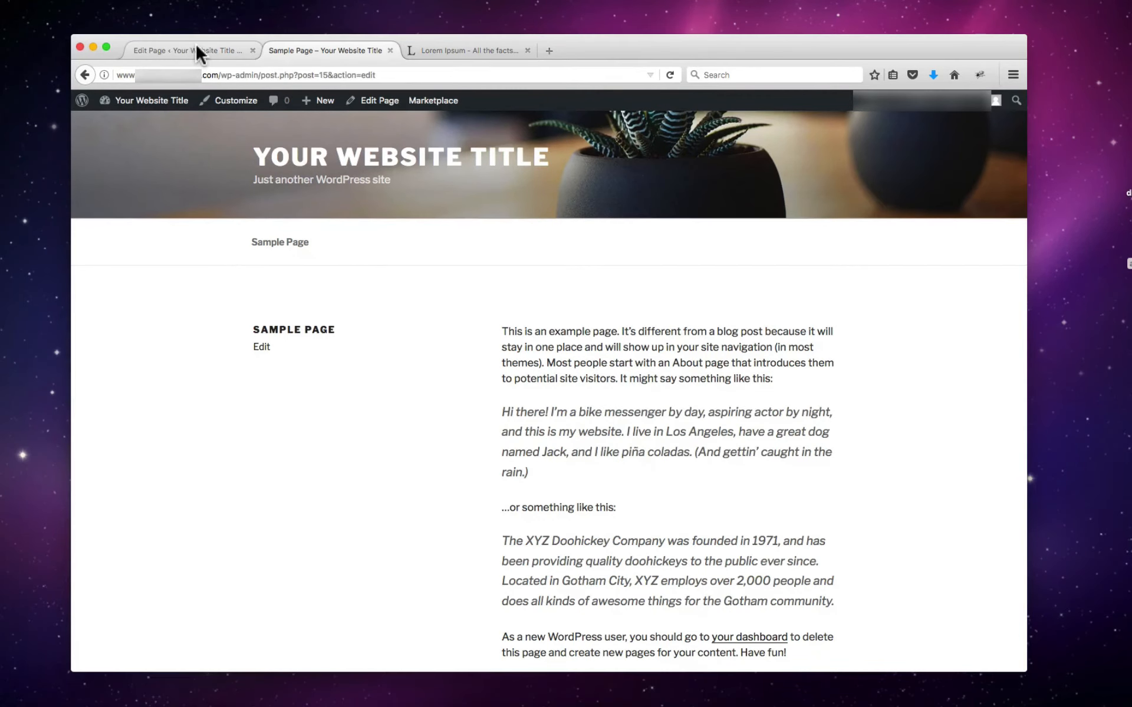
mouse_move(116, 371)
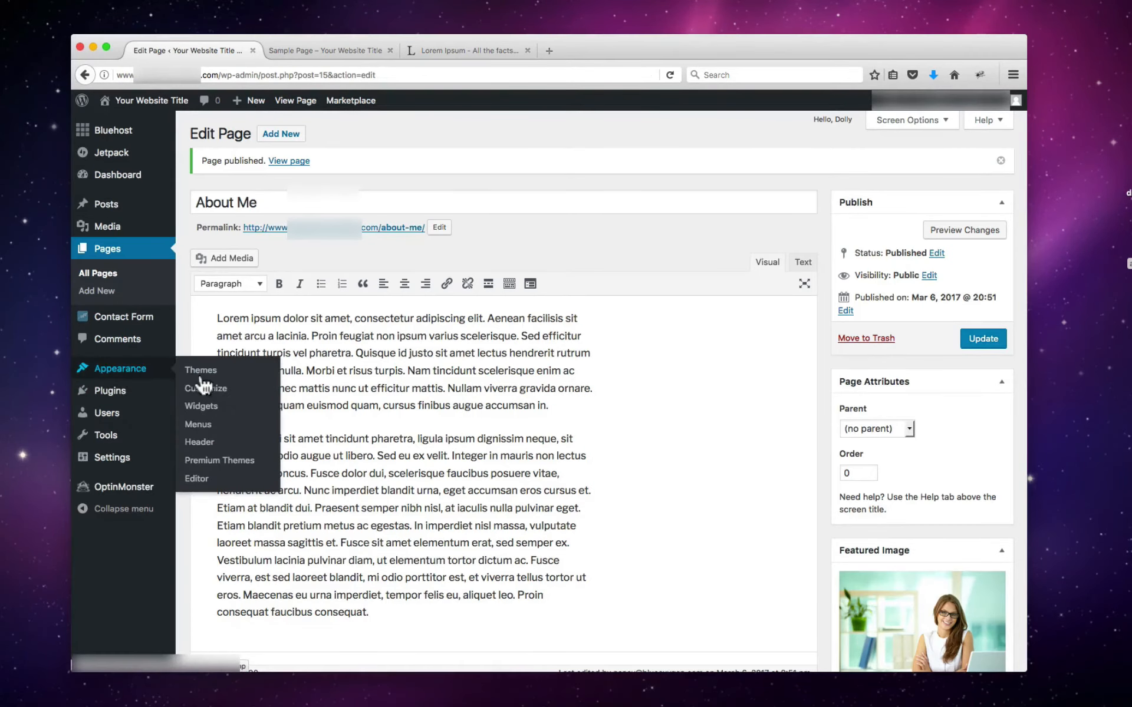
click(199, 426)
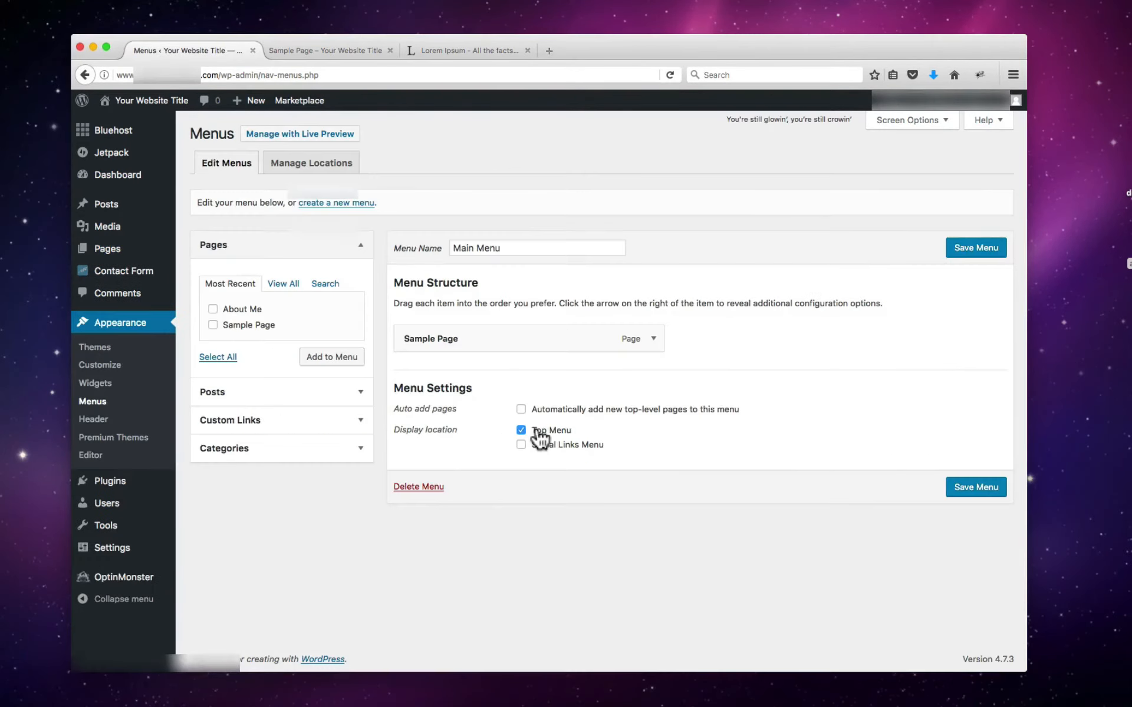
click(213, 310)
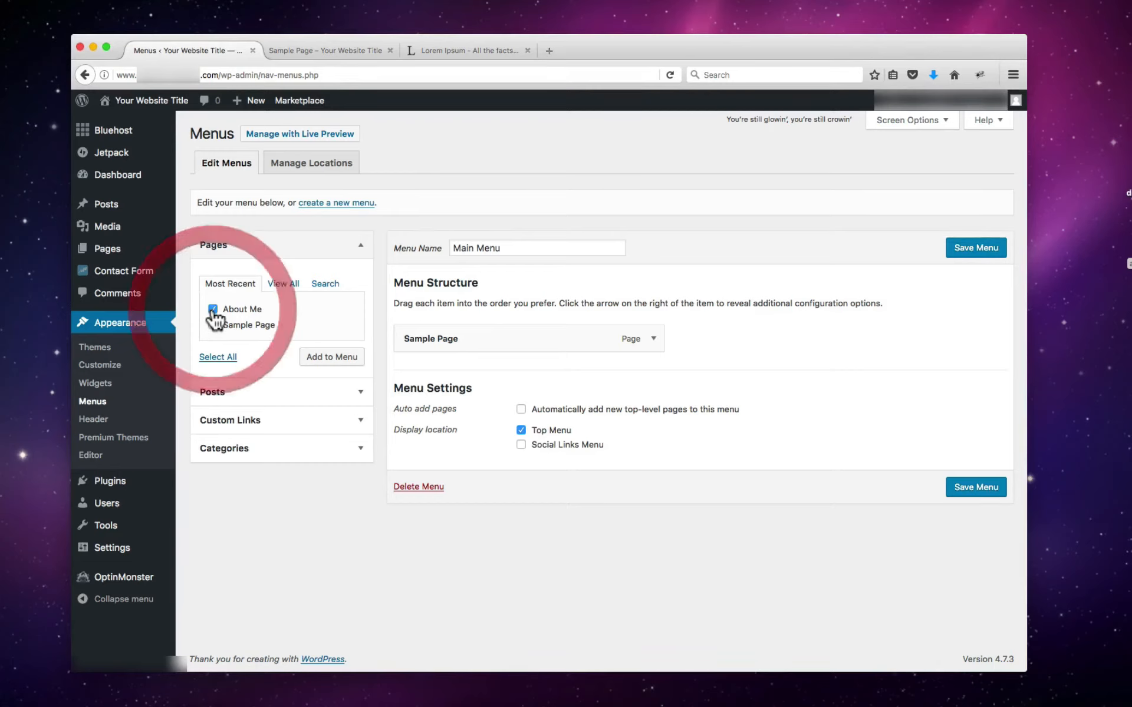
click(325, 366)
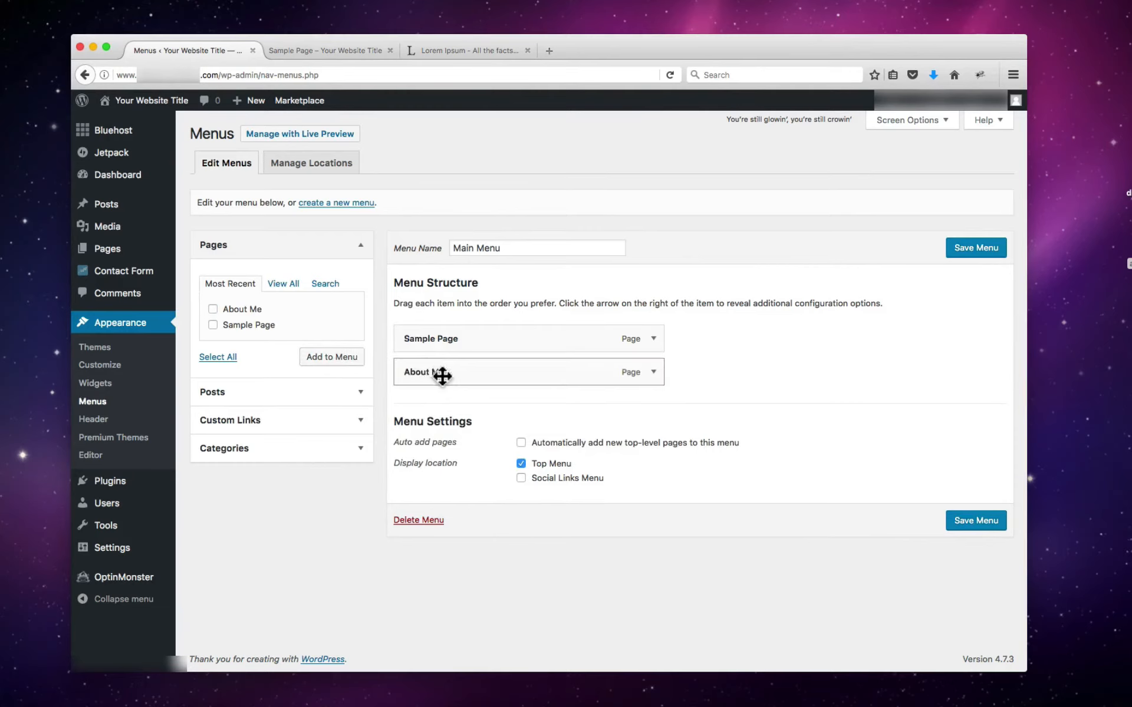
drag(441, 376, 441, 343)
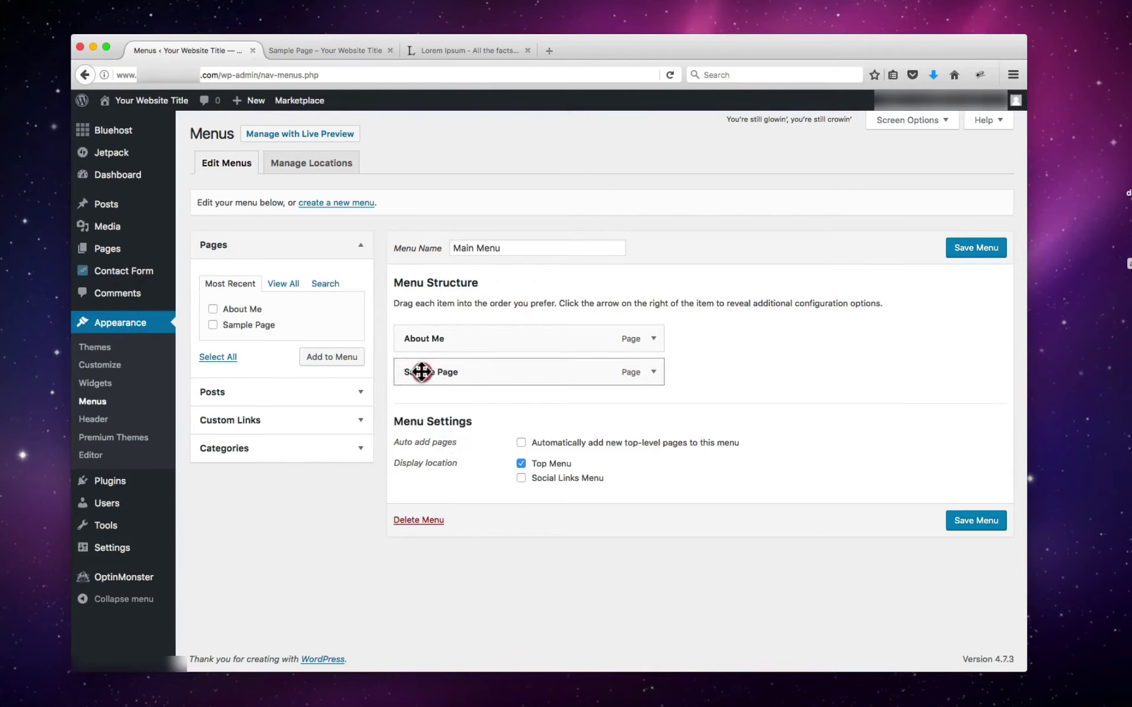
drag(415, 371, 436, 372)
click(971, 523)
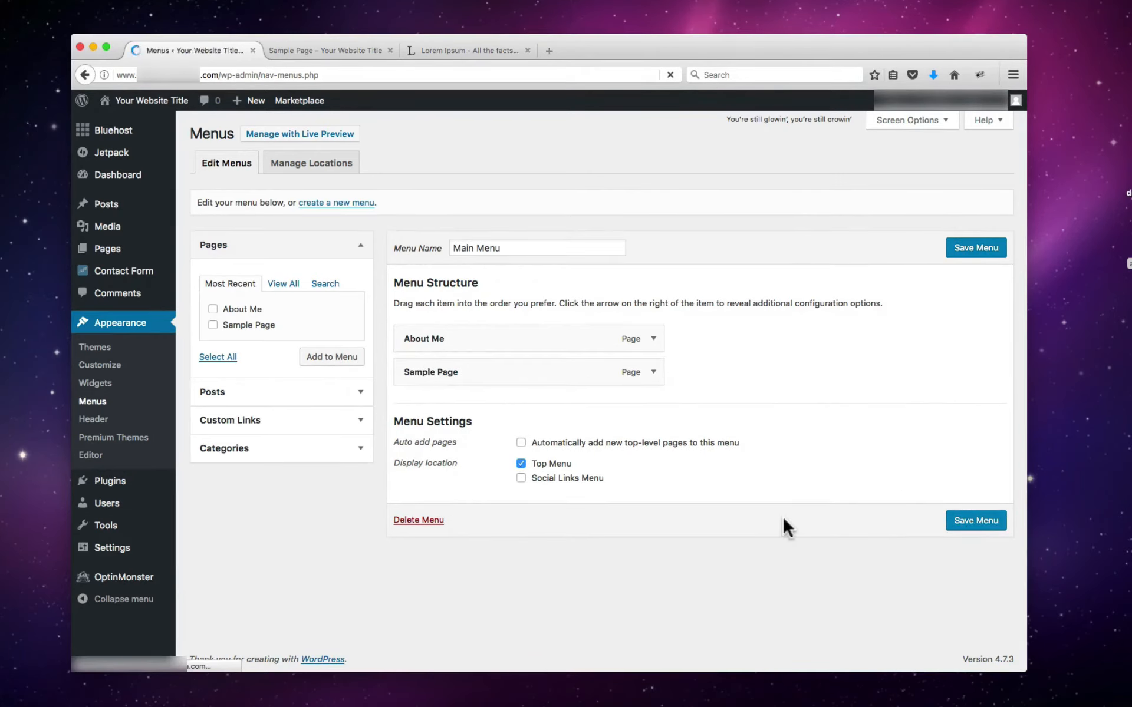
Step: Reload the public Sample Page and open About Me from the site's navigation menu
click(342, 52)
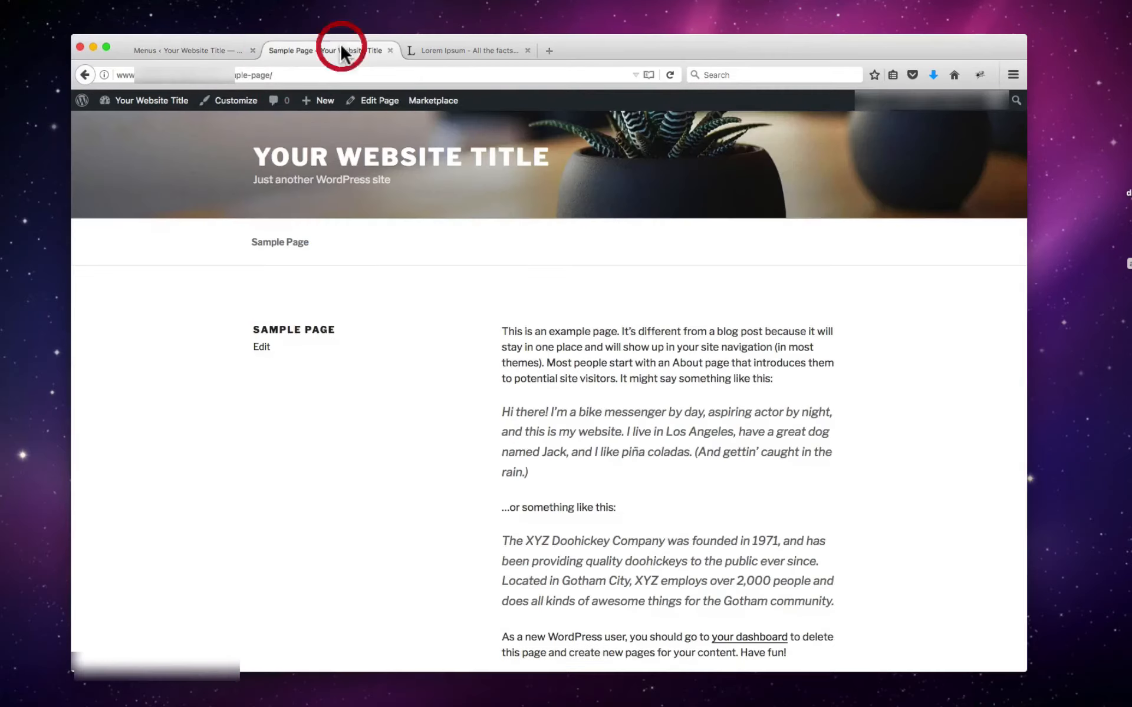
click(670, 74)
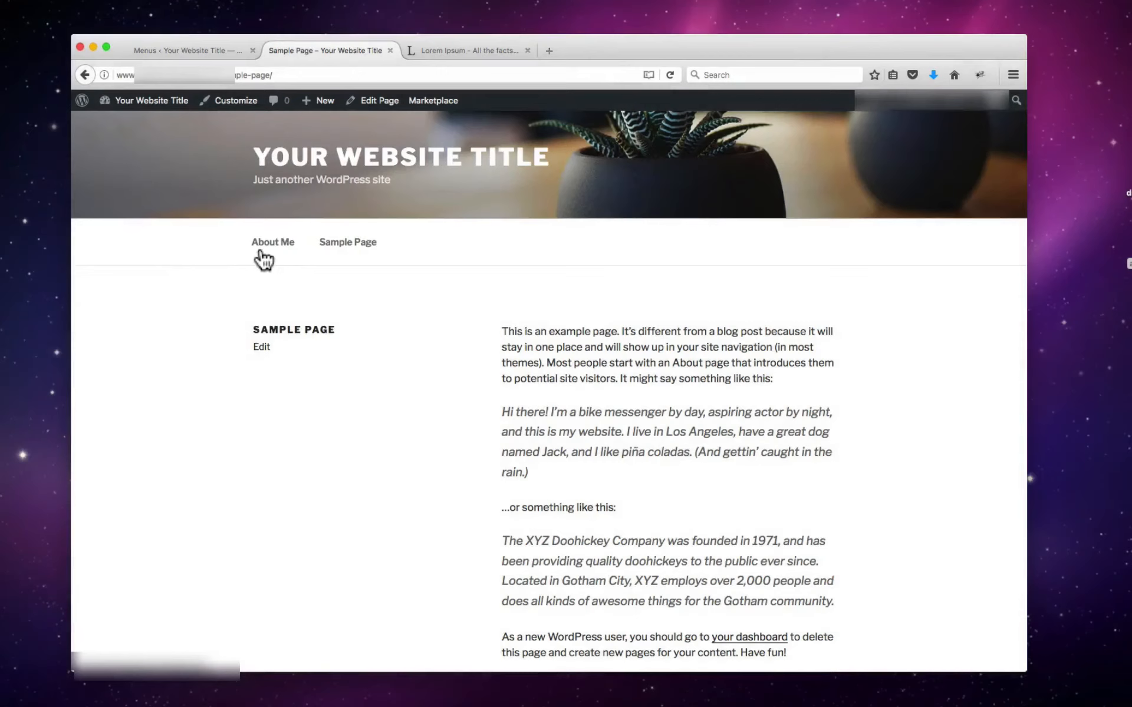
click(260, 250)
Step: Examine the public About Me page, including its header, navigation menu, featured image and body text
scroll(891, 328, down, 3)
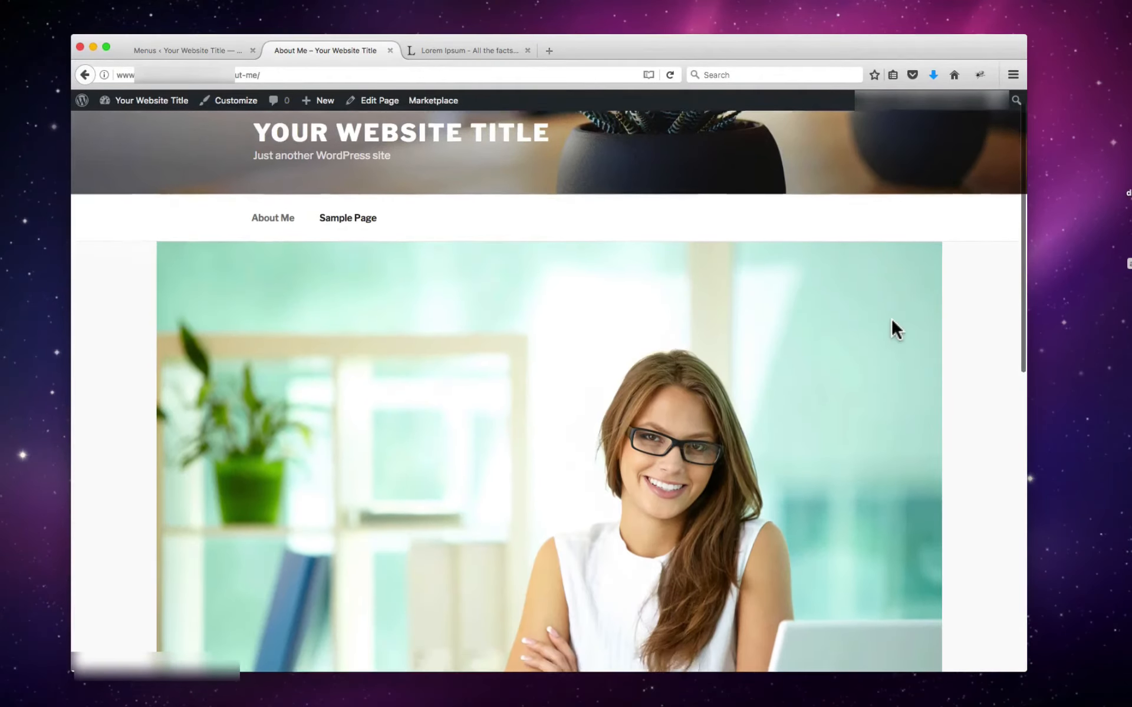
scroll(891, 321, up, 5)
scroll(891, 322, down, 6)
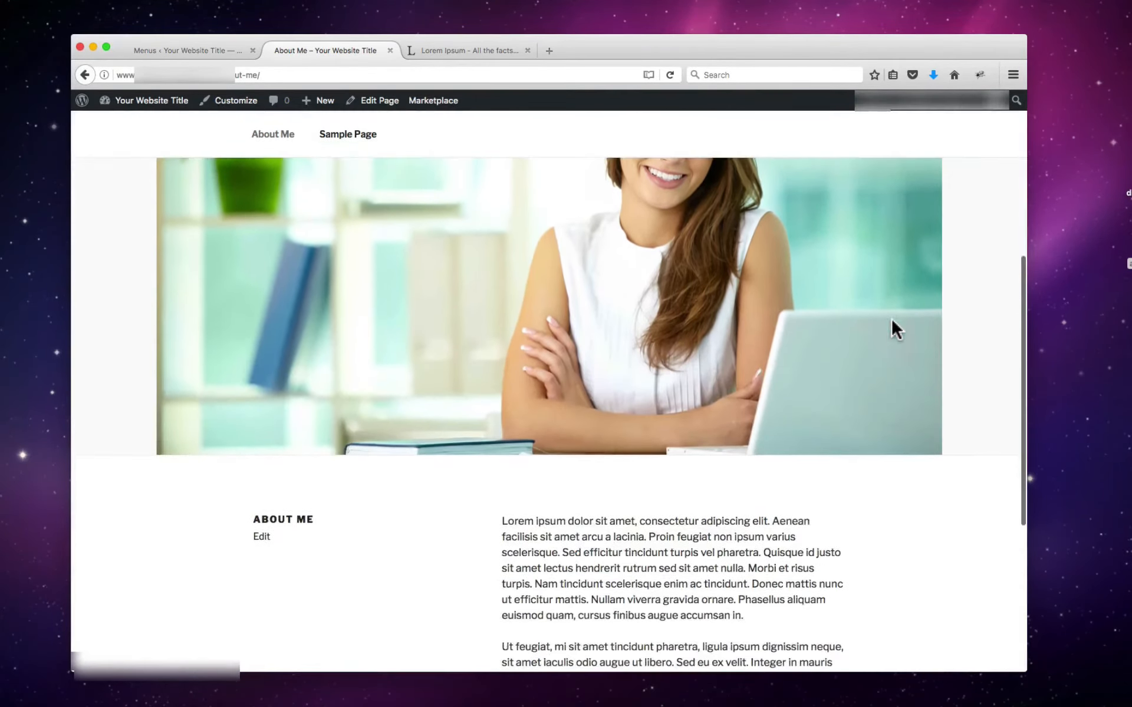
scroll(891, 321, up, 3)
scroll(891, 321, up, 2)
scroll(891, 321, down, 7)
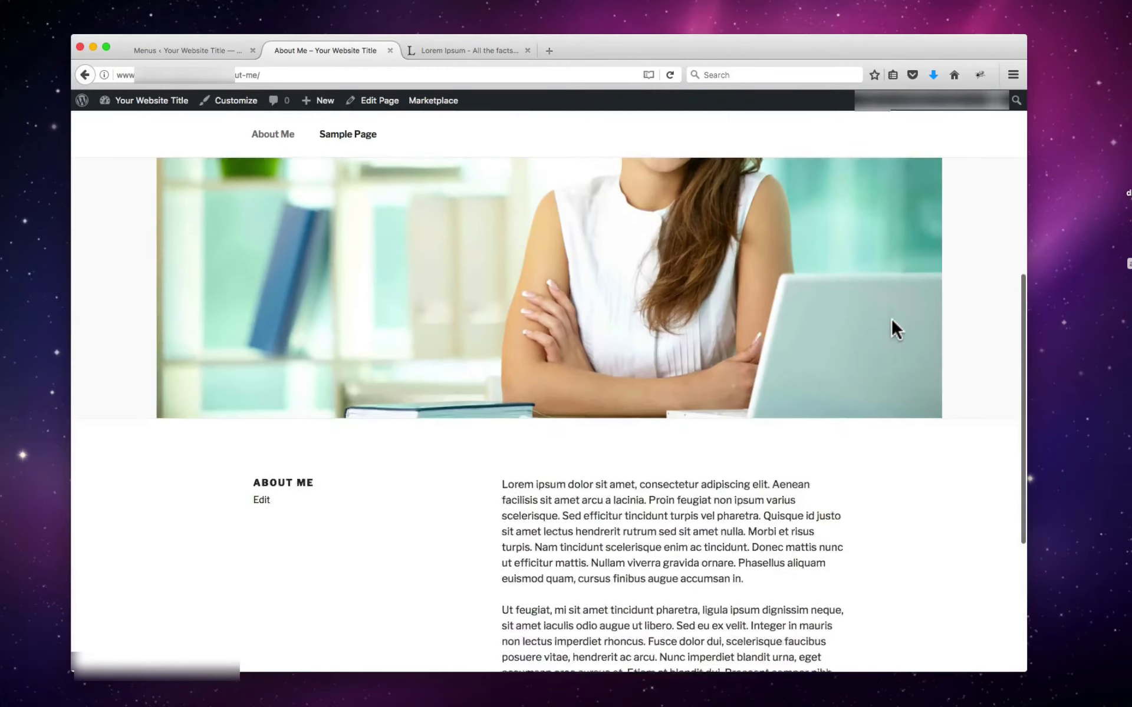
scroll(892, 321, down, 4)
scroll(892, 321, up, 2)
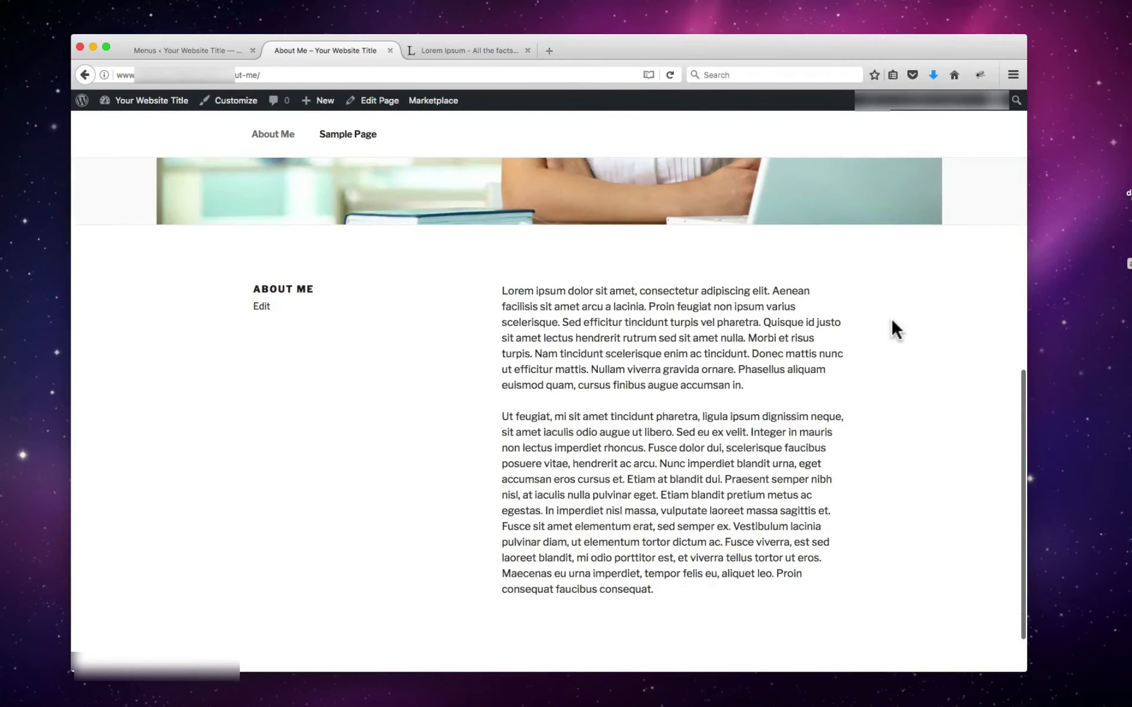
scroll(892, 322, up, 5)
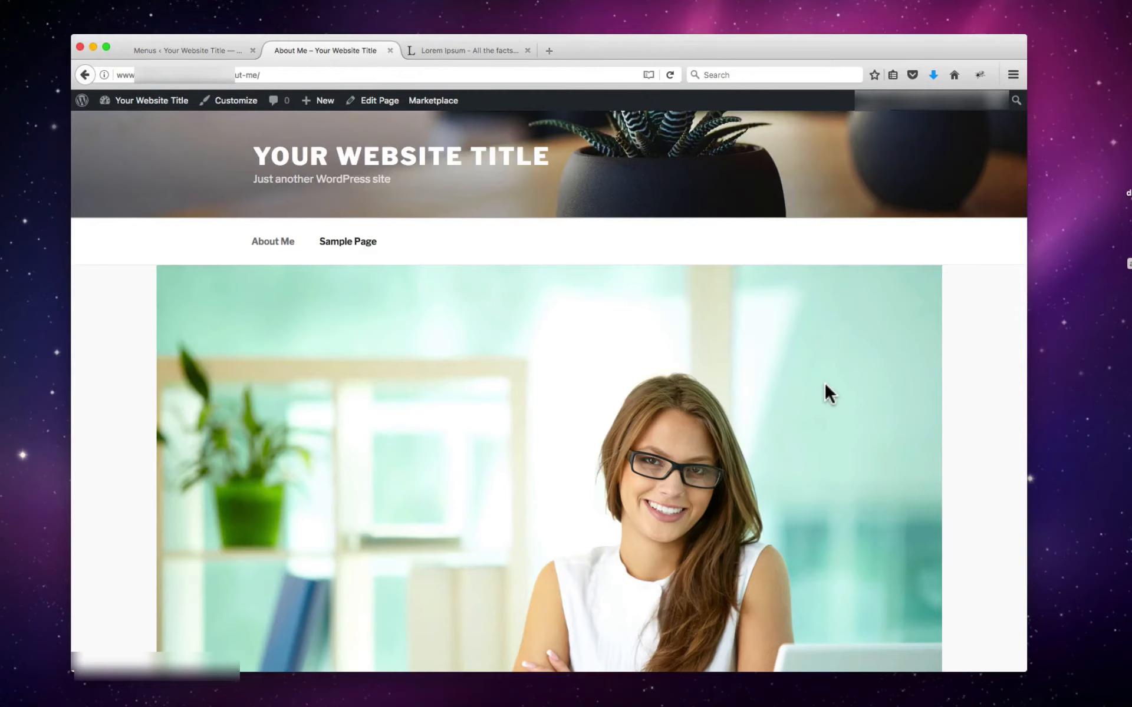
scroll(823, 384, down, 2)
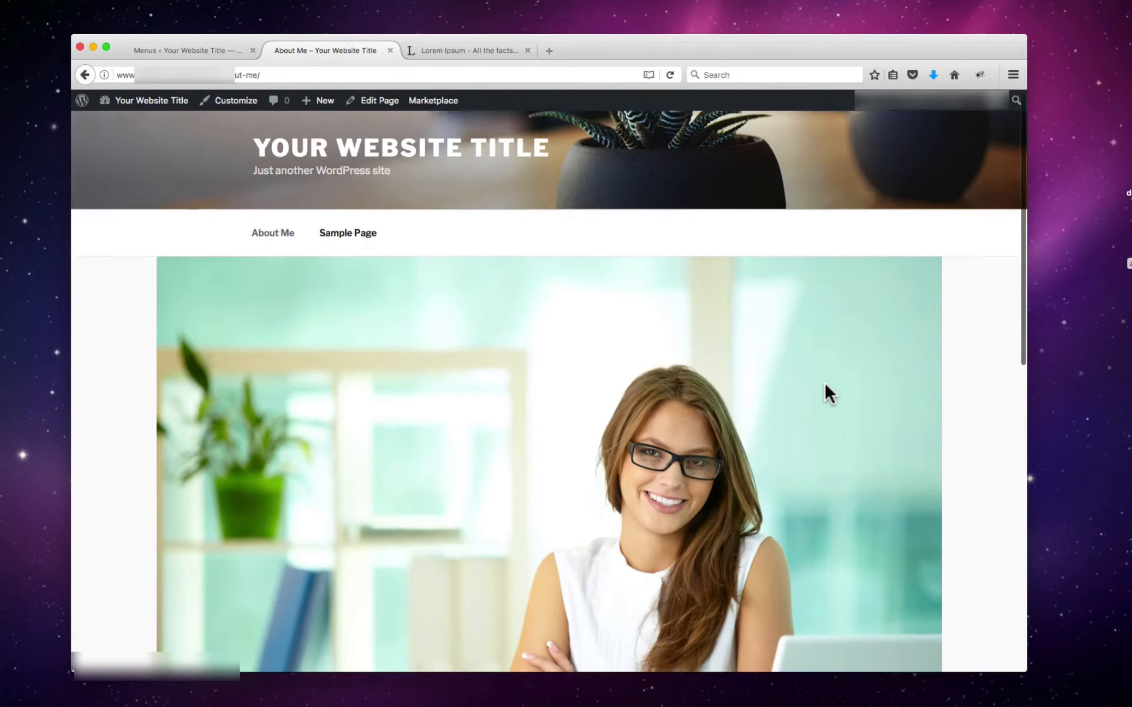
scroll(824, 383, up, 2)
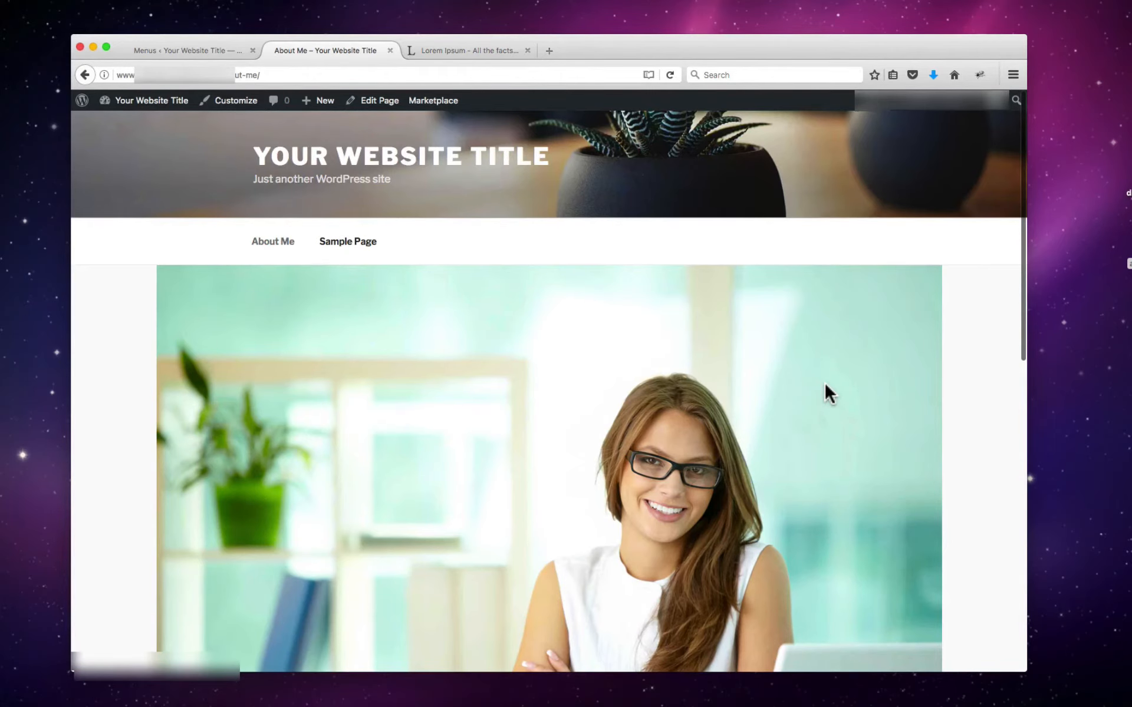
scroll(824, 393, down, 1)
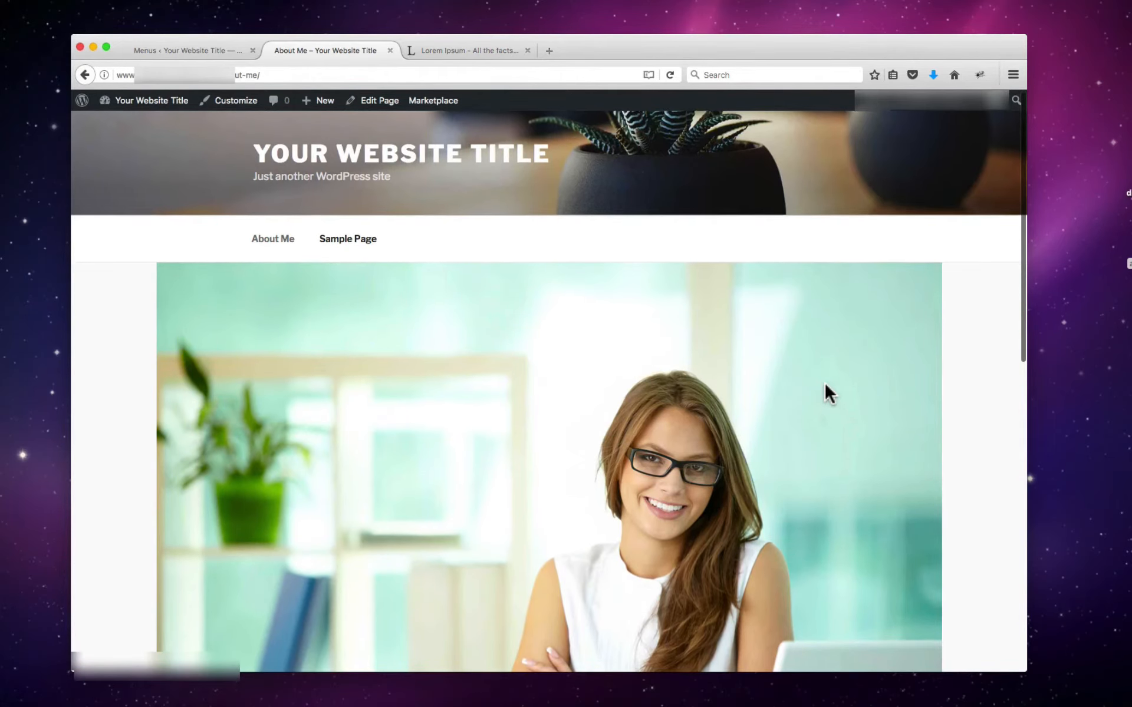
scroll(825, 383, down, 1)
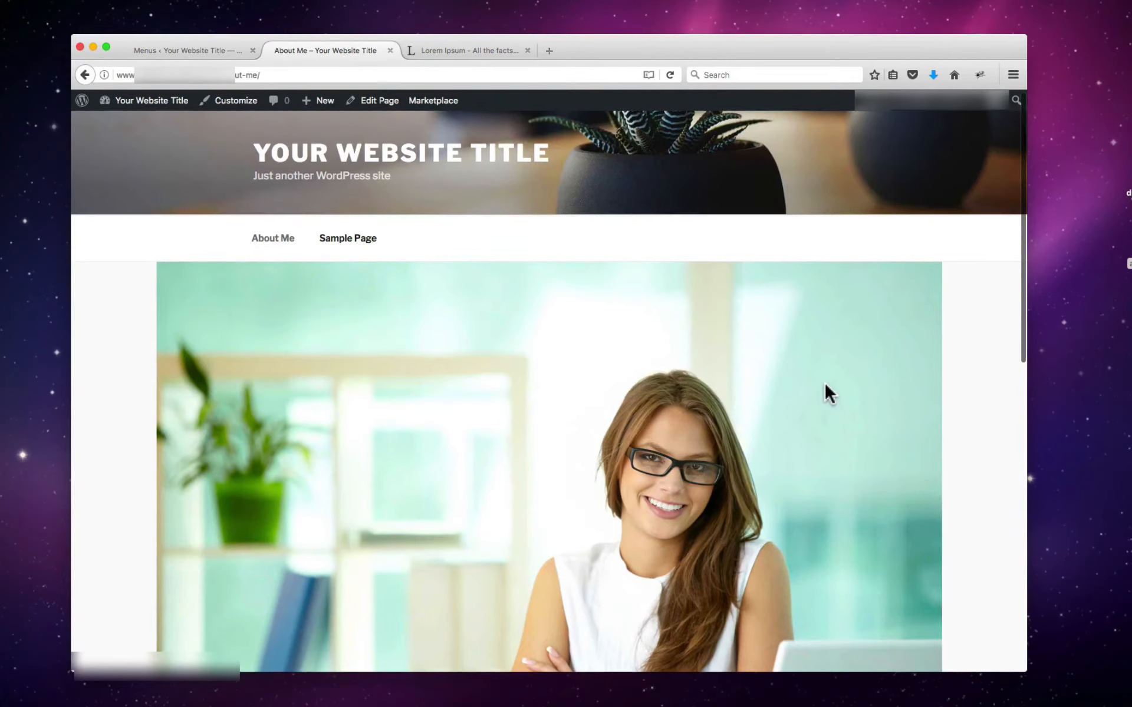
Step: Read through the public About Me page from the featured image down to the footer, and return to its header
scroll(825, 384, down, 10)
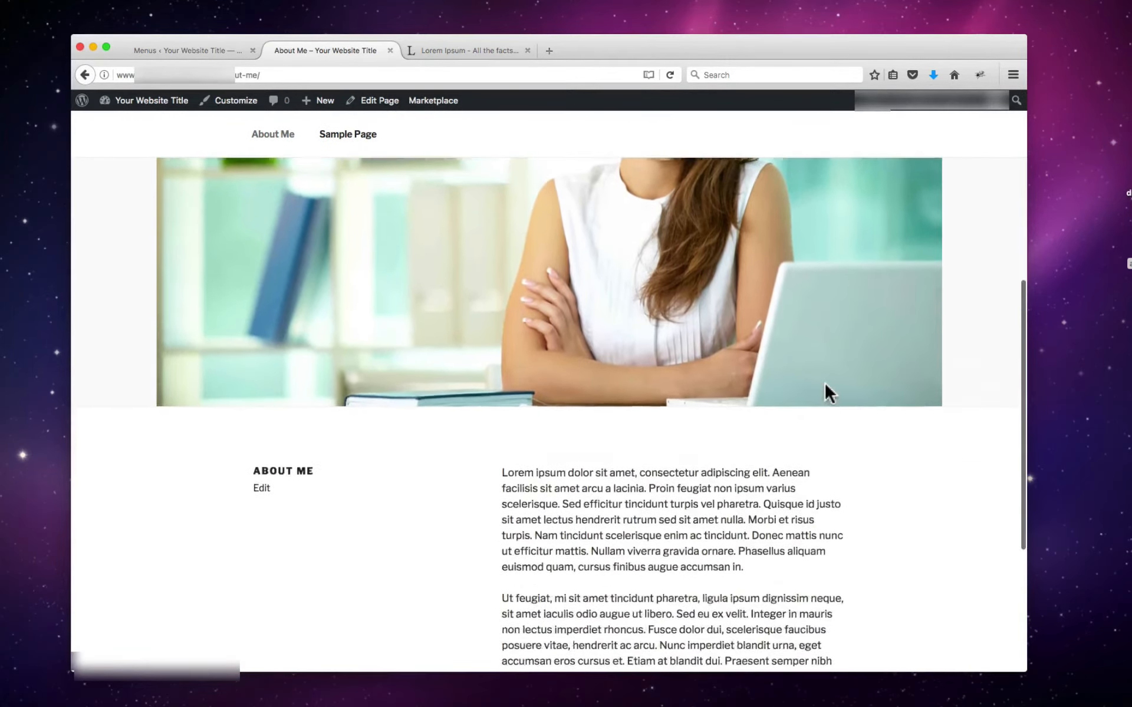
scroll(824, 386, up, 5)
scroll(825, 386, down, 12)
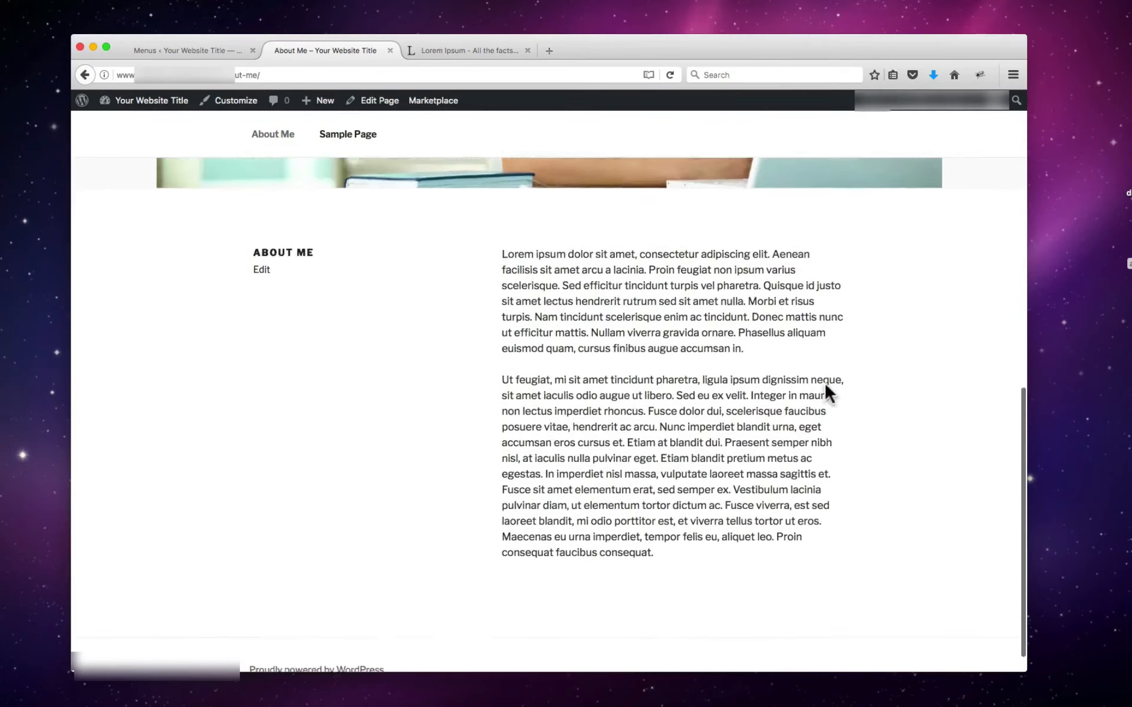
scroll(824, 381, down, 2)
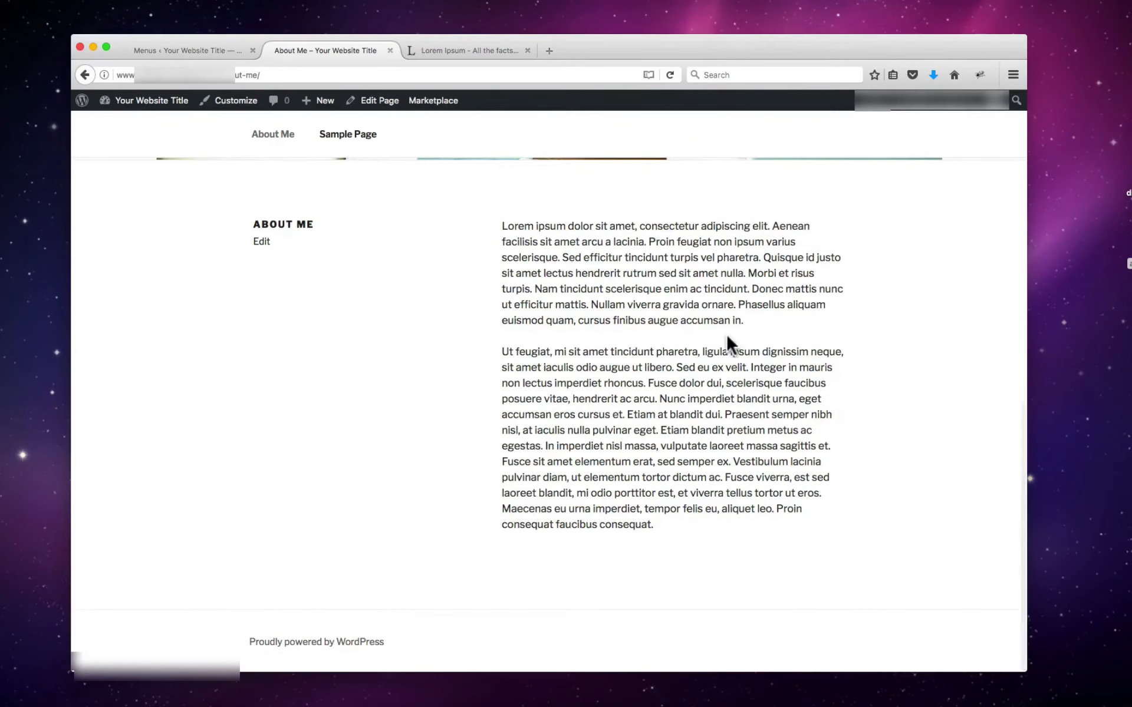
scroll(726, 334, up, 15)
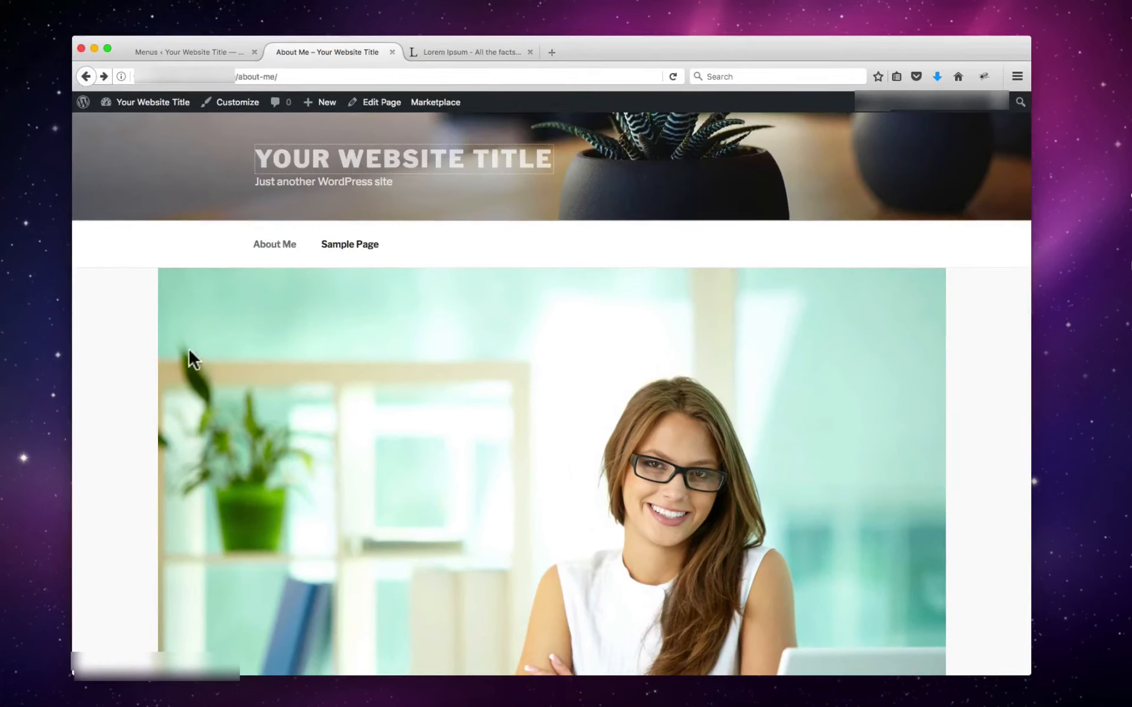
Step: Go to the public home page through the site title and review its header image, blog posts and sidebar widgets
click(306, 163)
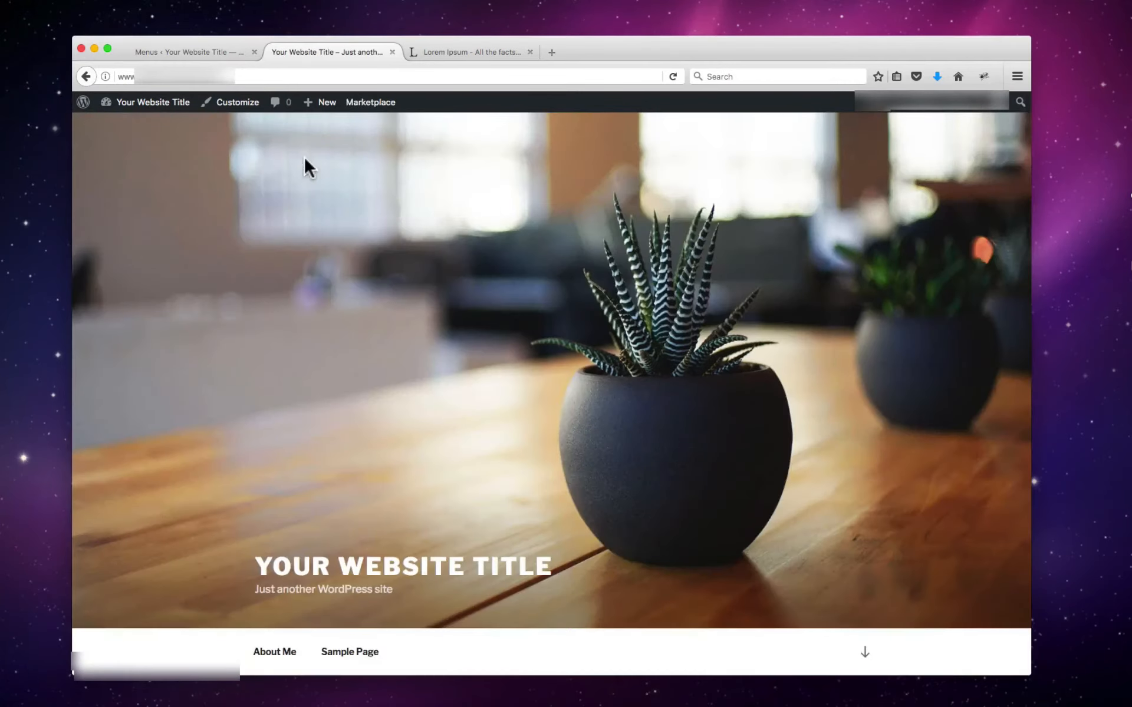
scroll(376, 282, down, 10)
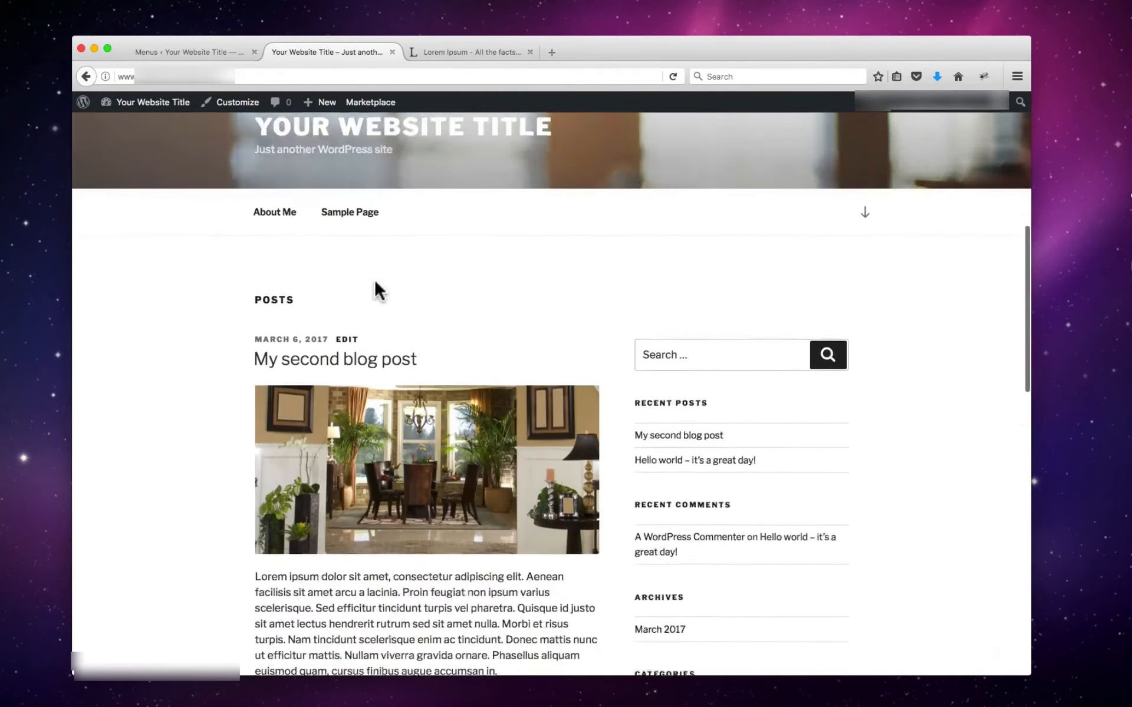
scroll(378, 290, down, 15)
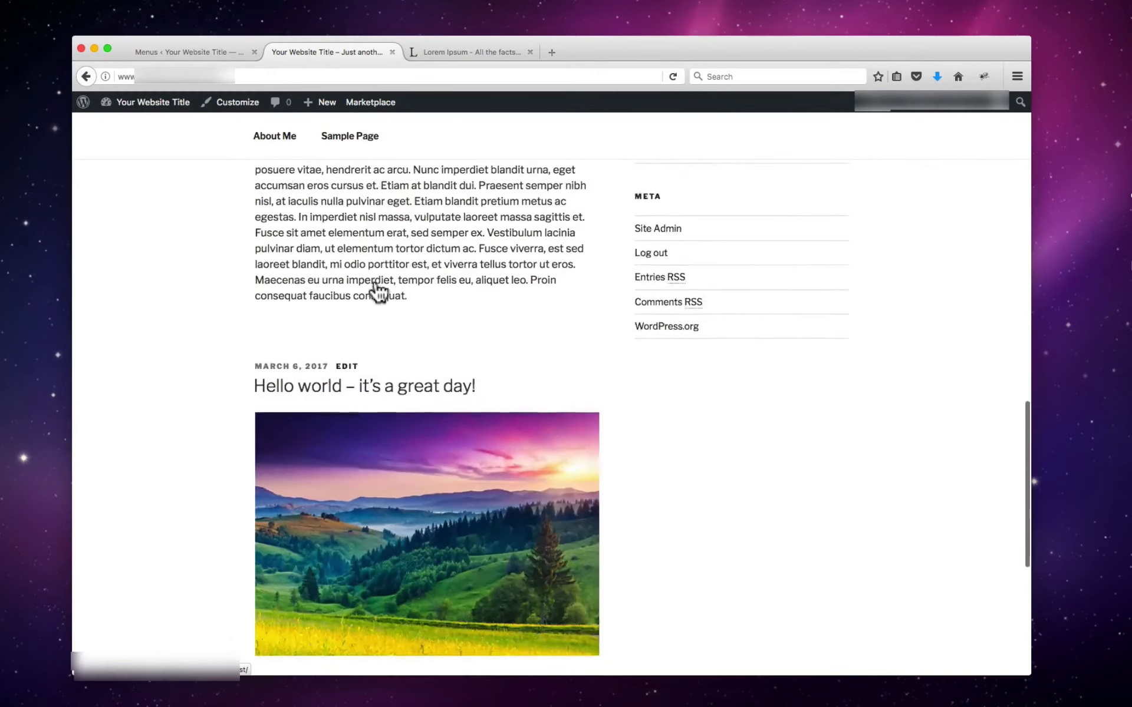
scroll(377, 292, up, 5)
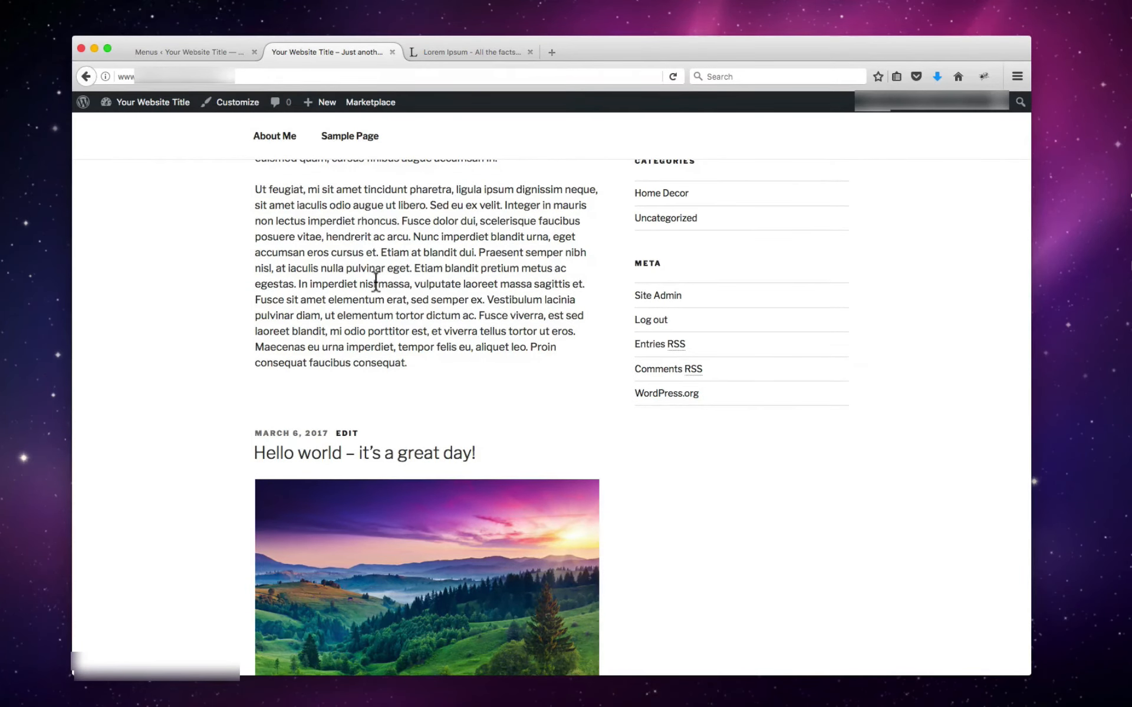
scroll(375, 282, up, 10)
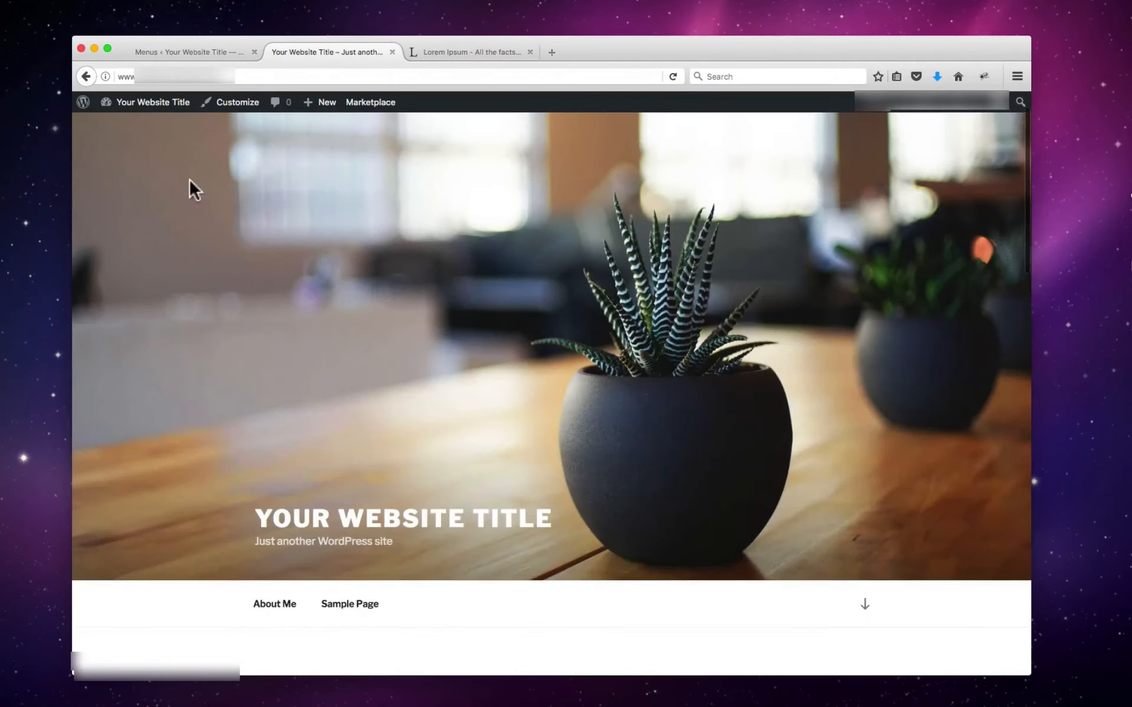
Step: Open the Customizer's Static Front Page settings from the WordPress admin and make the front page display a static page
click(167, 48)
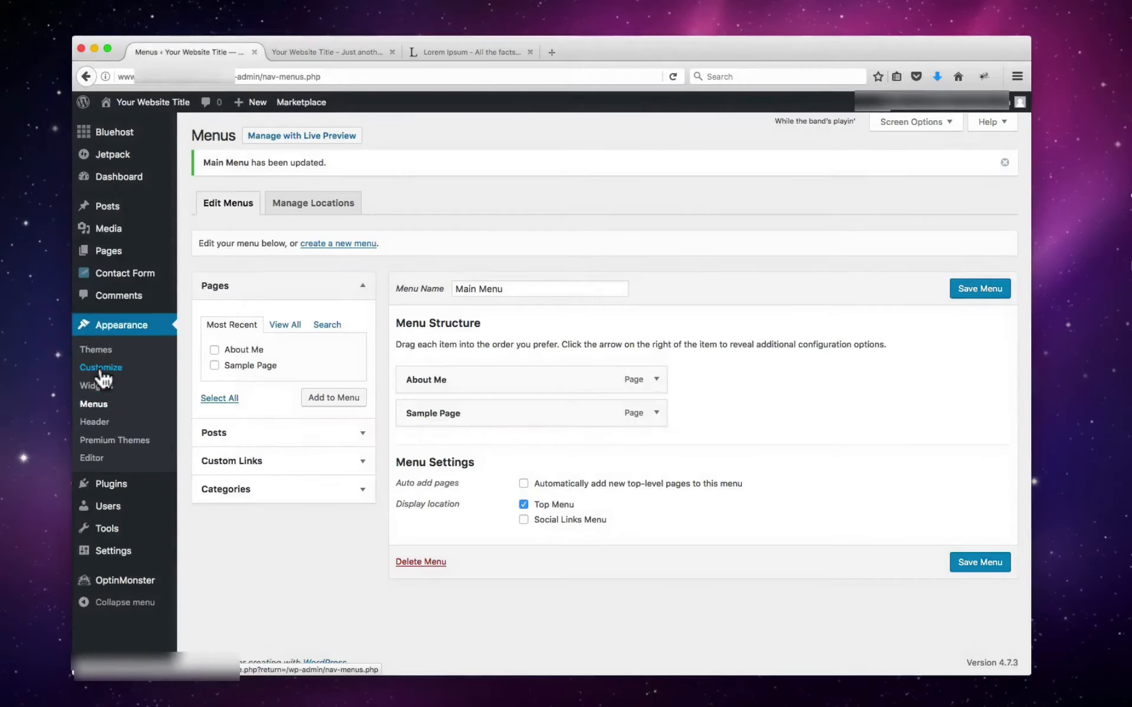
click(98, 358)
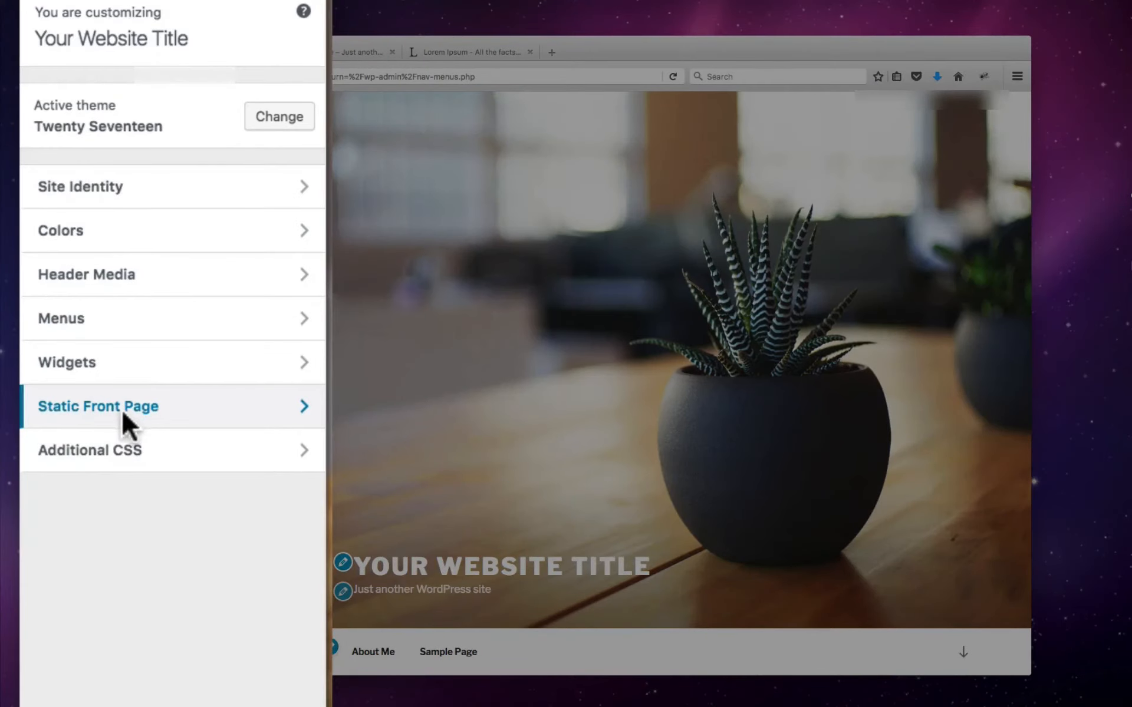
click(263, 407)
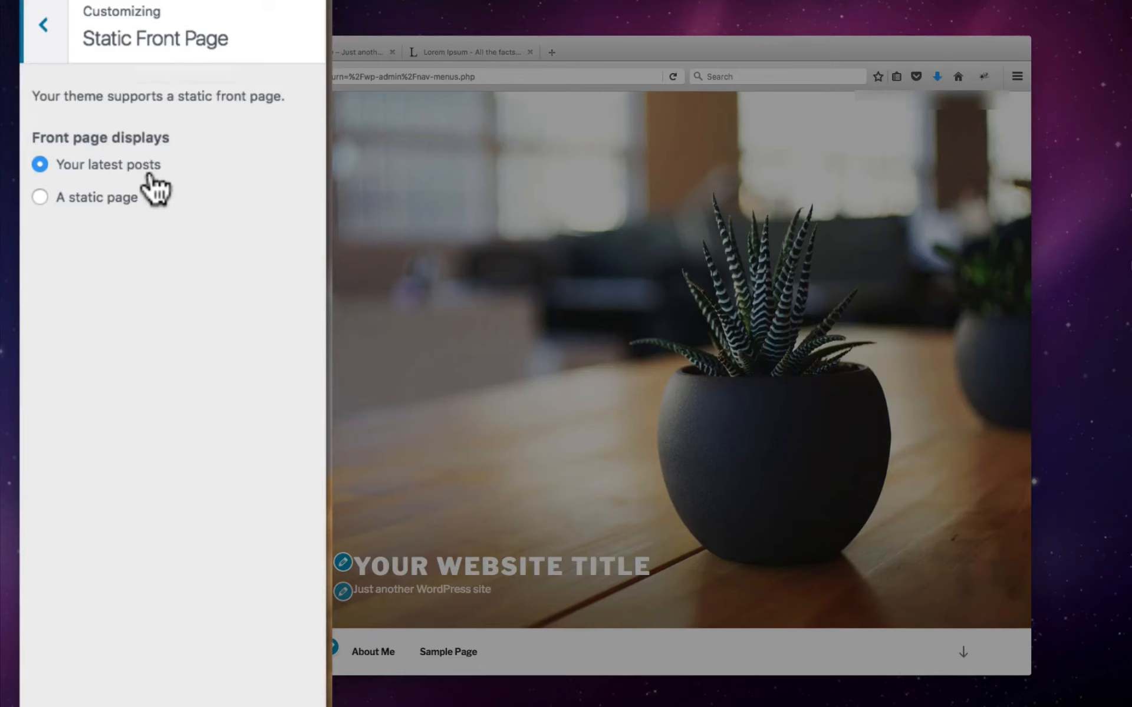
click(39, 198)
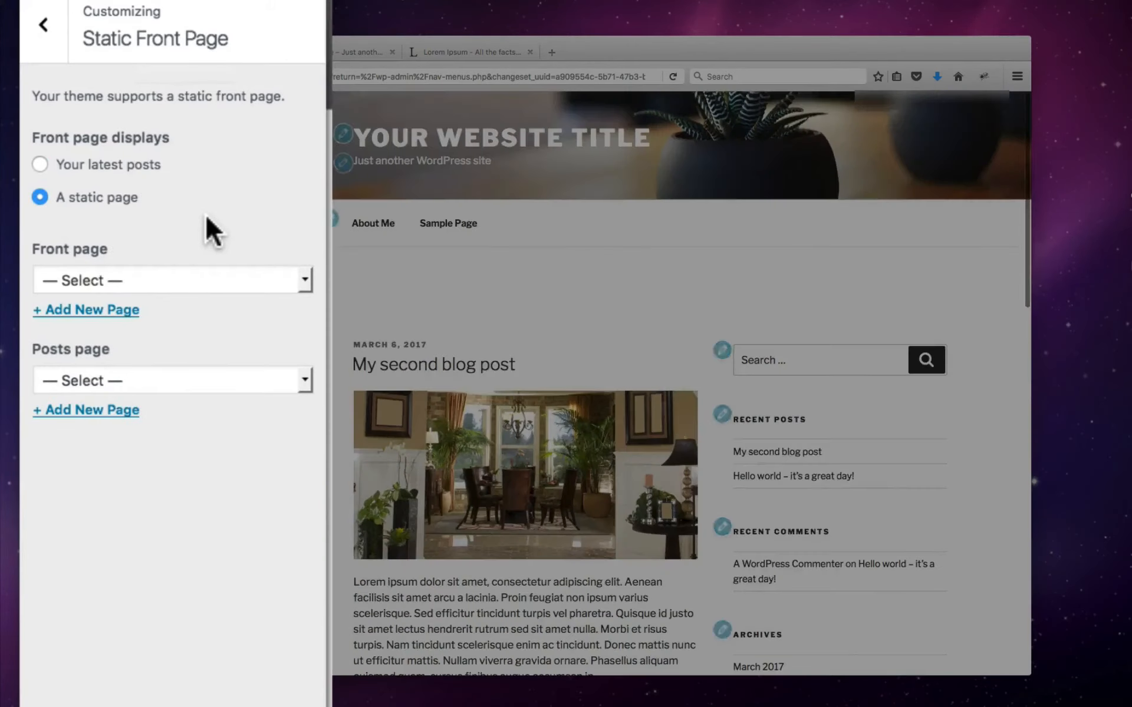
Step: Choose Sample Page as the front page with no posts page selected, save and publish the change, and close the Customizer
click(120, 287)
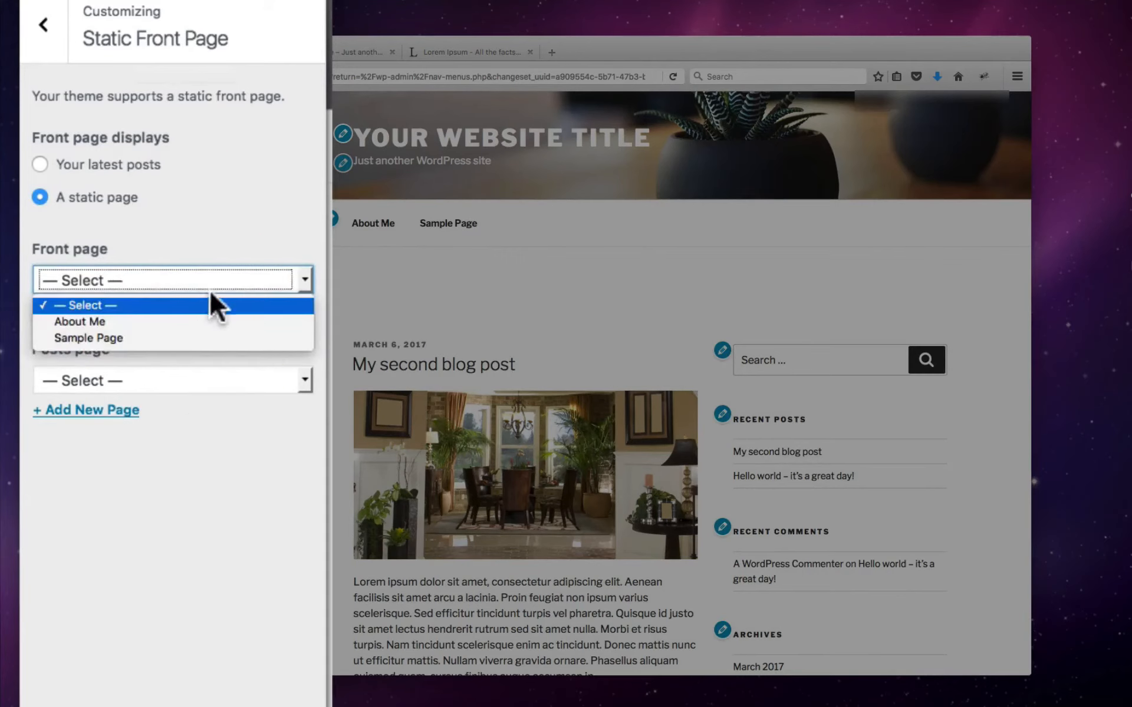
click(122, 337)
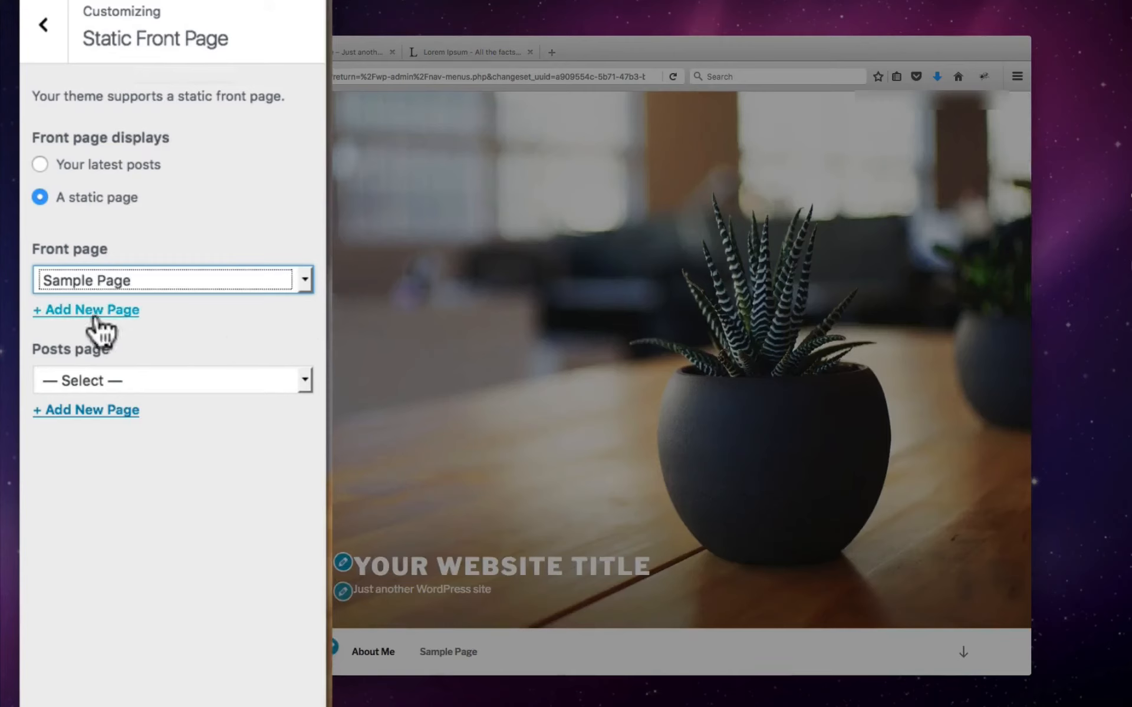
click(112, 382)
click(173, 349)
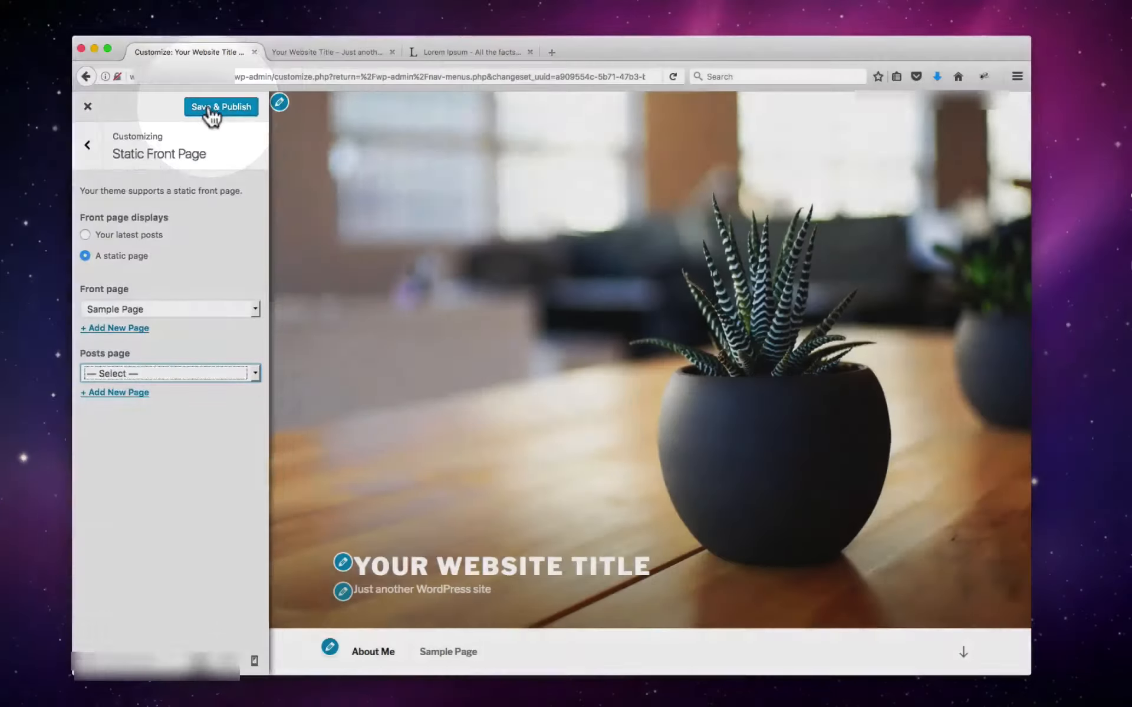
click(234, 0)
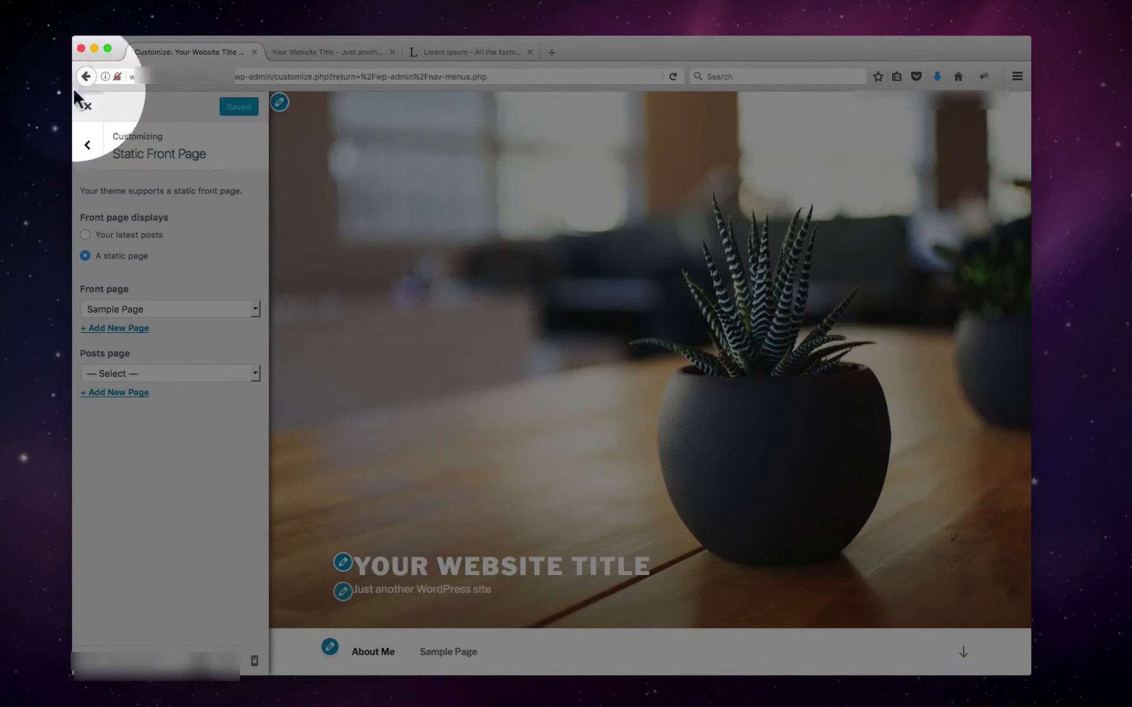
click(88, 107)
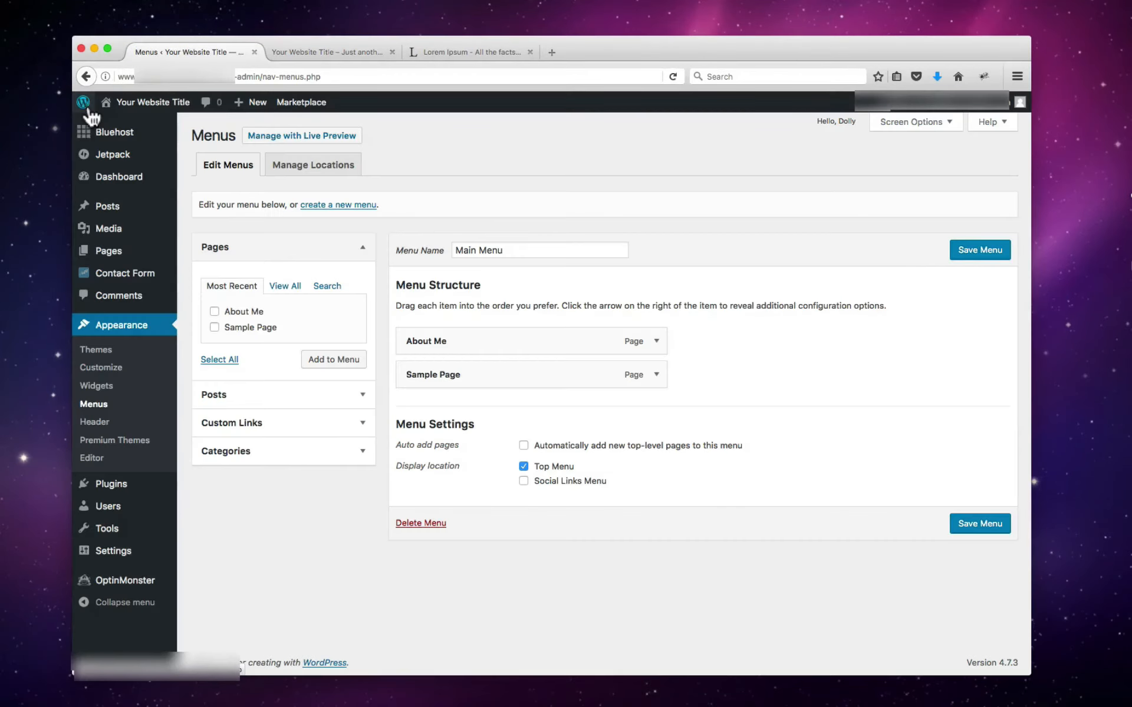
Step: Reload the public home page and examine which content it displays below the header and navigation menu
click(328, 54)
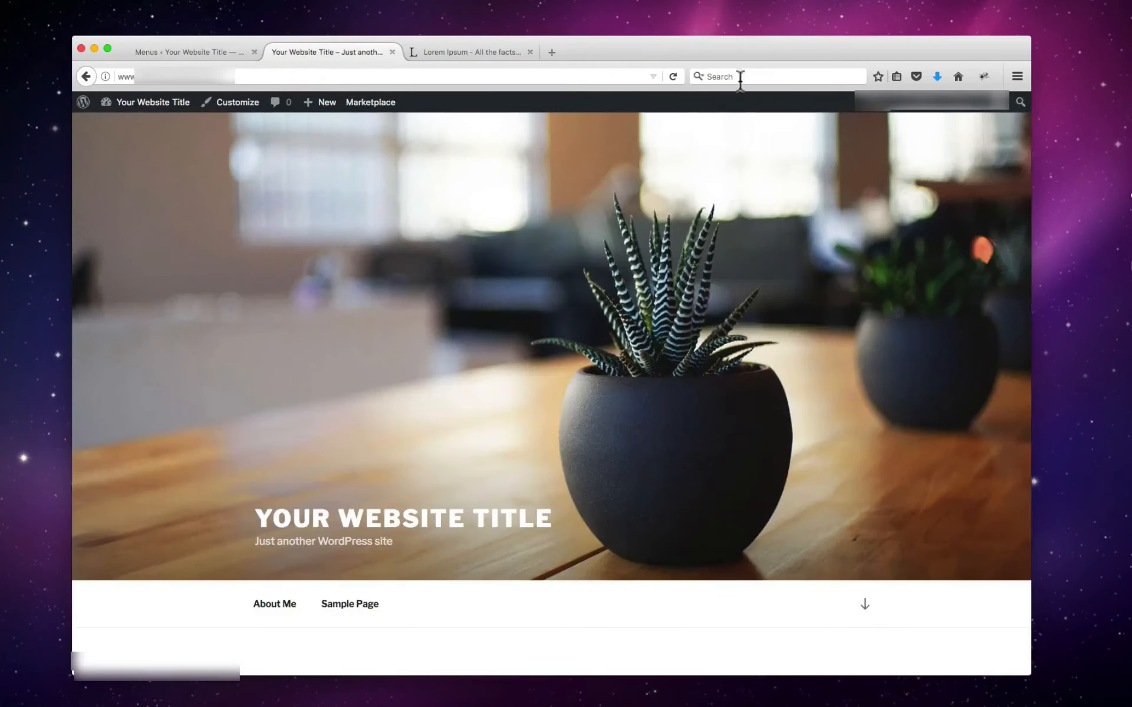
click(673, 76)
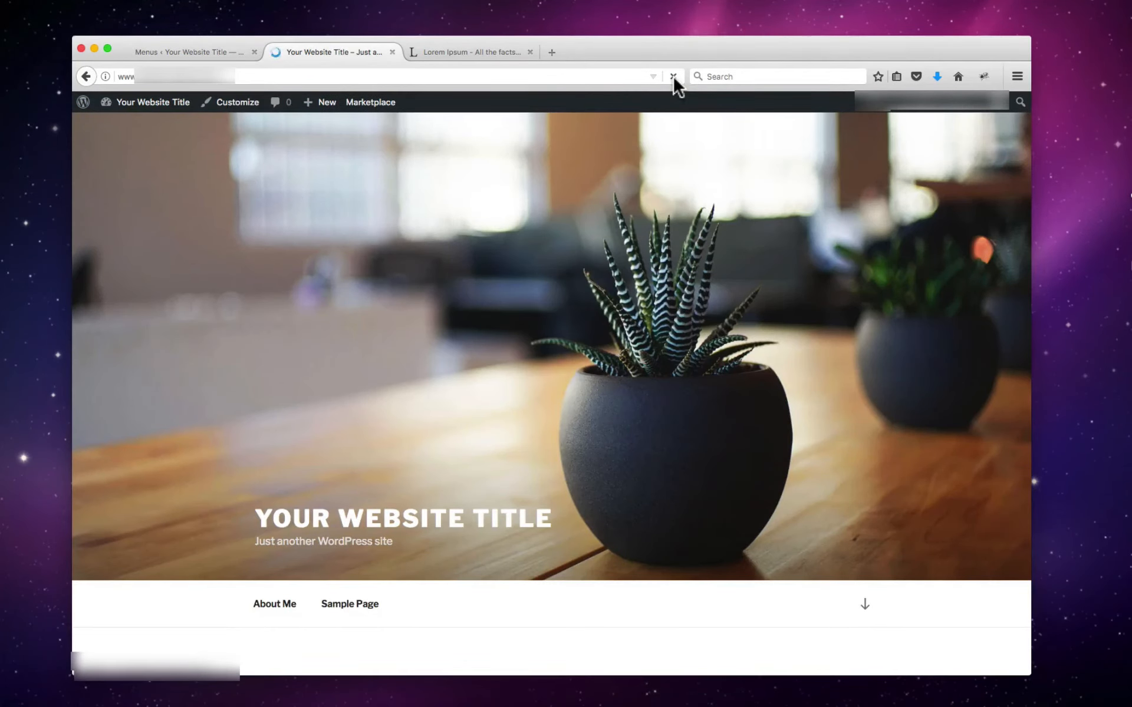
scroll(552, 210, down, 5)
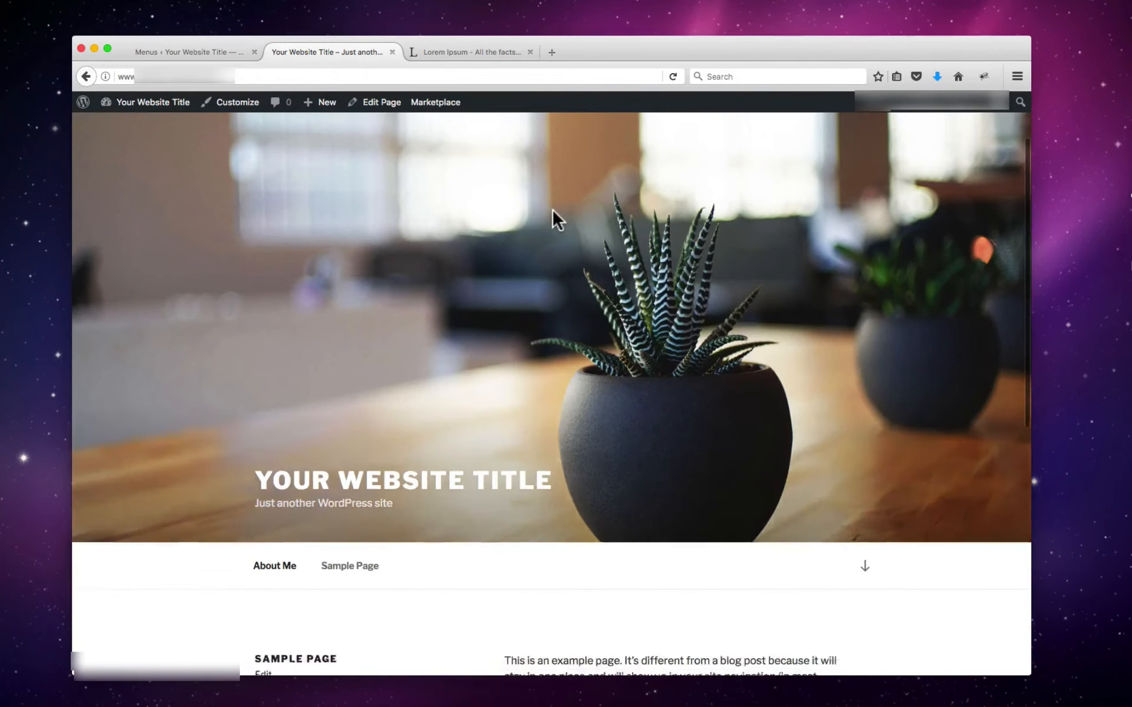
scroll(552, 207, down, 4)
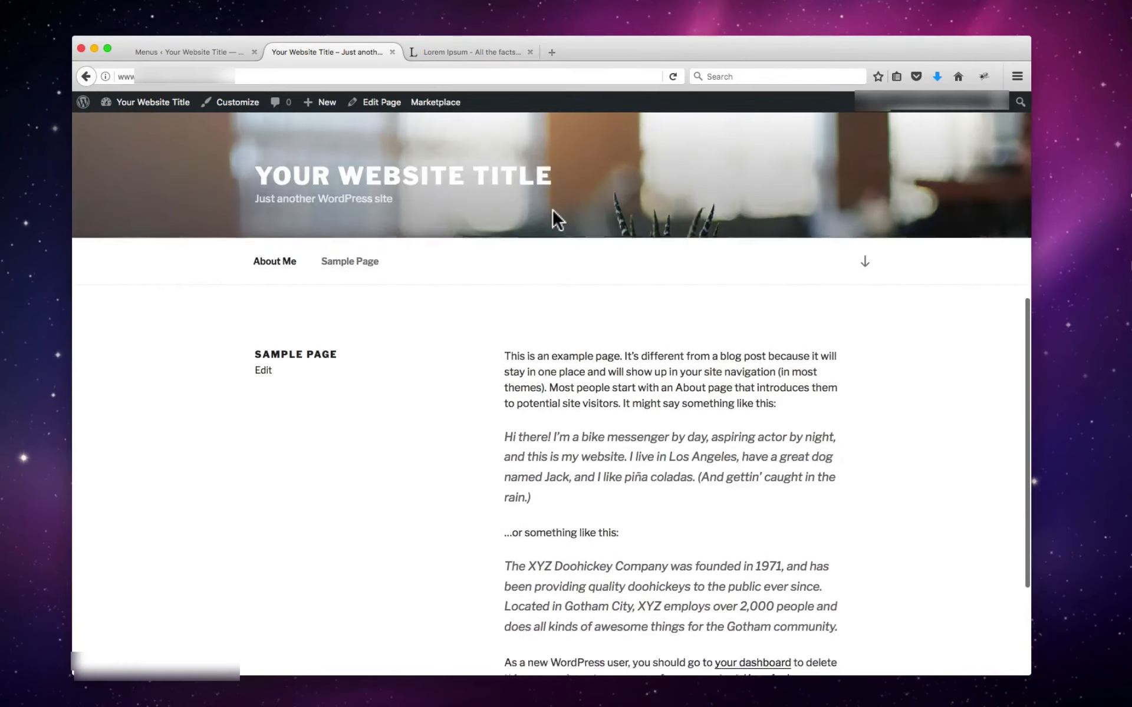
scroll(553, 212, up, 1)
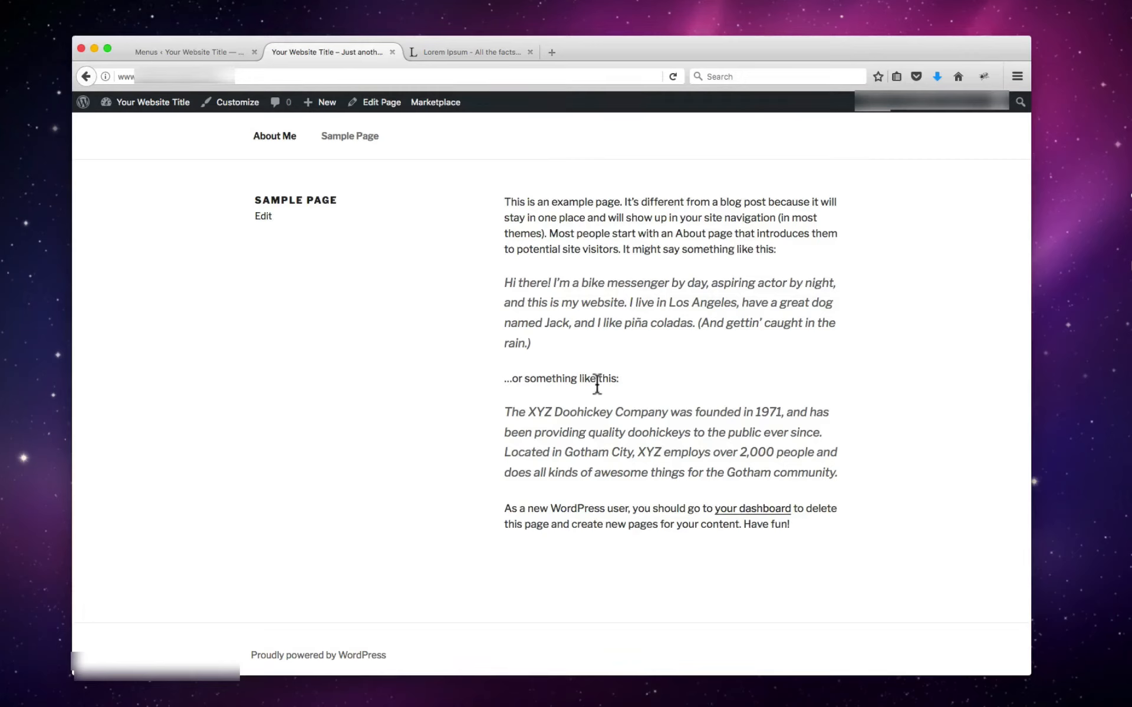
scroll(596, 383, up, 5)
scroll(457, 301, down, 3)
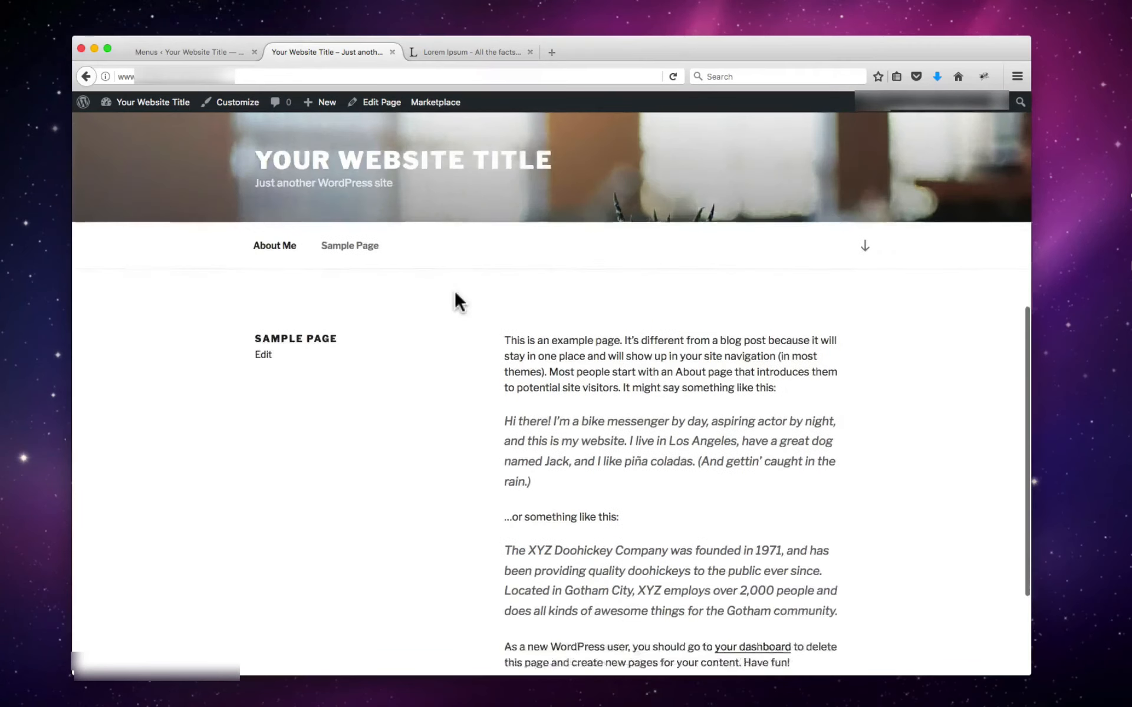
scroll(456, 299, up, 1)
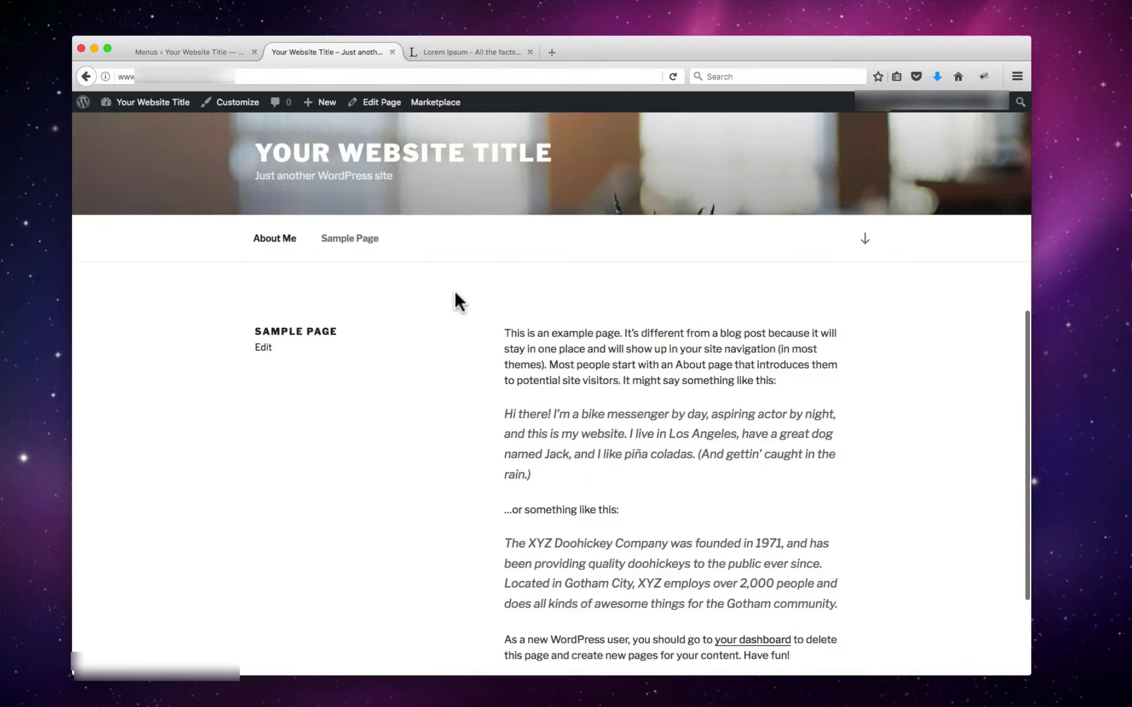
Step: Edit the Sample Page from the public site, change its title to "Home Page - Welcome!" and update it
click(262, 349)
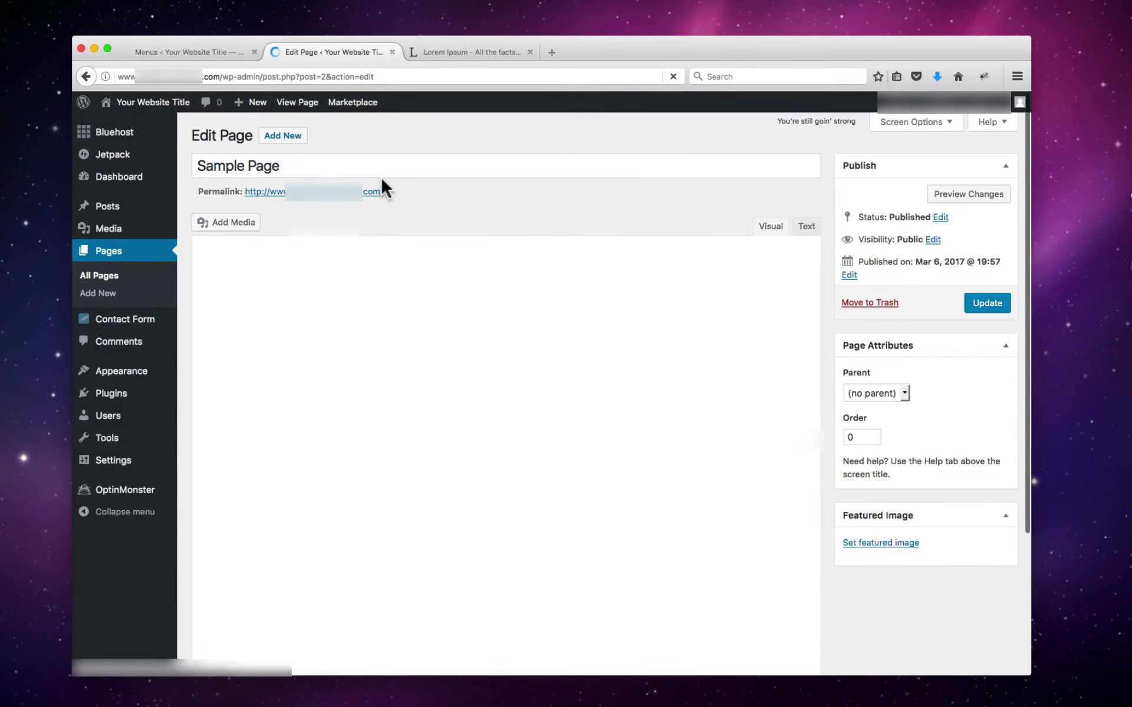
drag(283, 169, 184, 172)
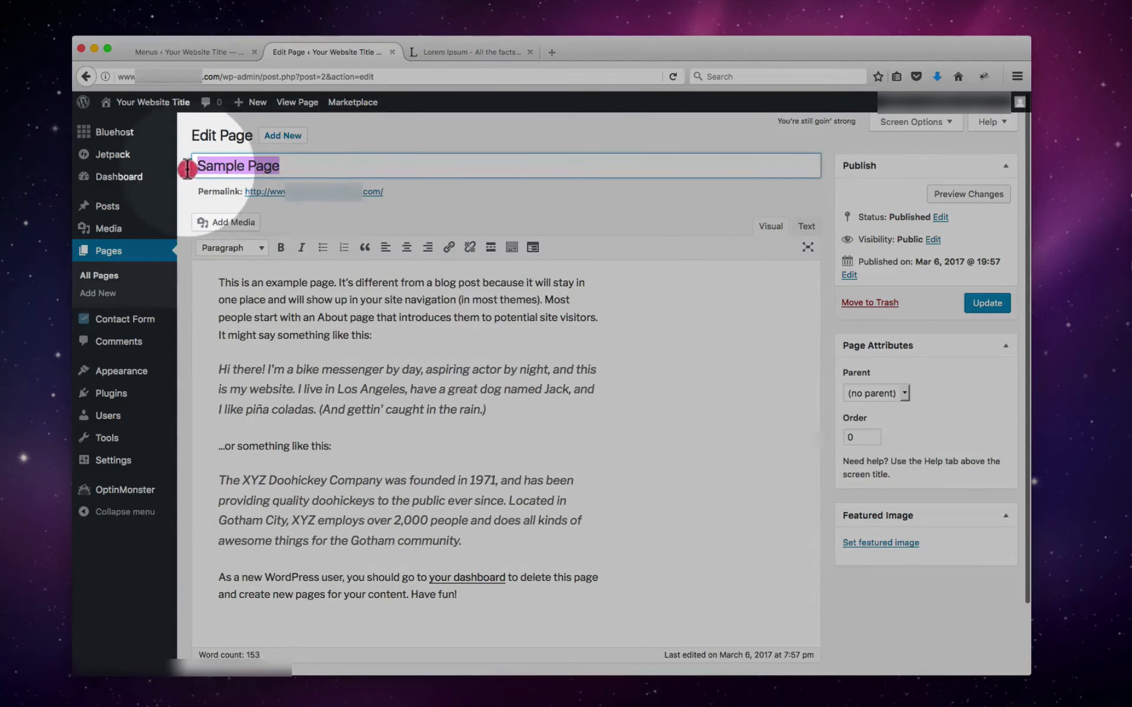
text(Ho)
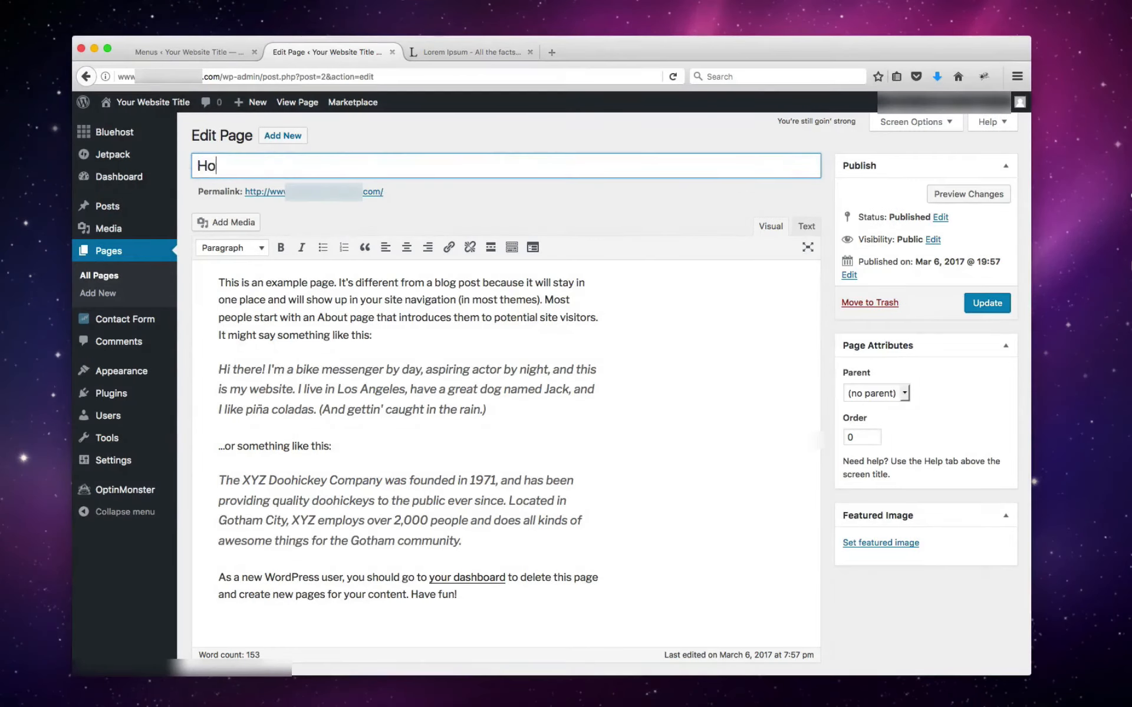
text(me Page - Welcome!)
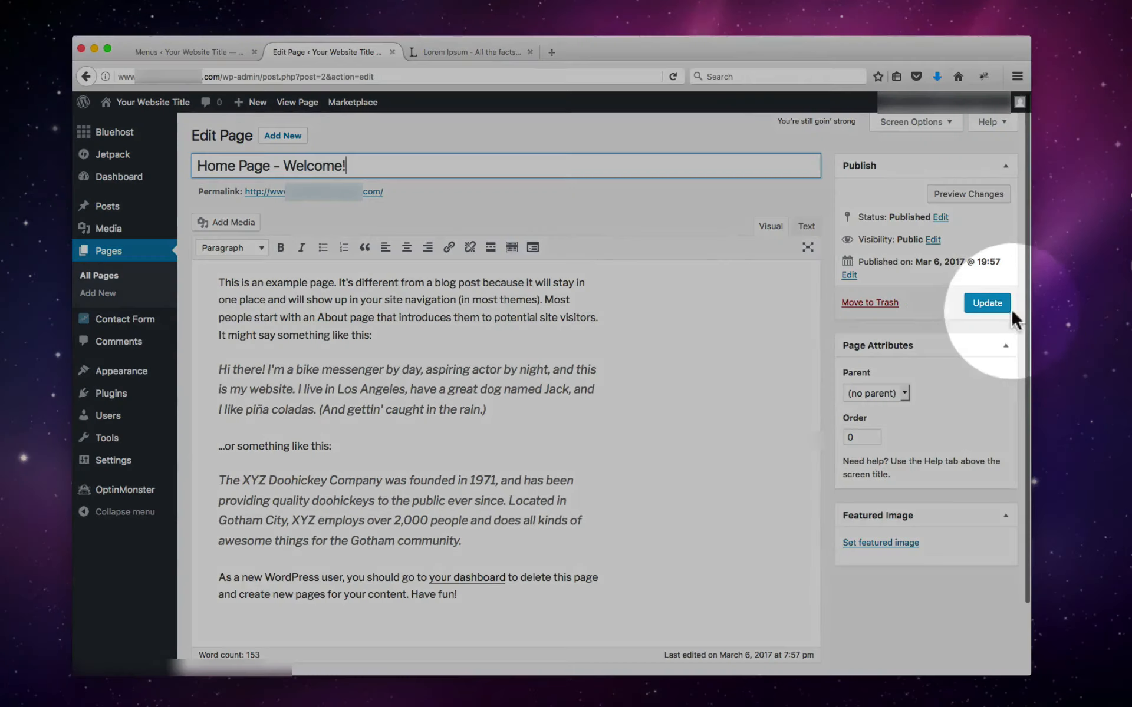
click(987, 302)
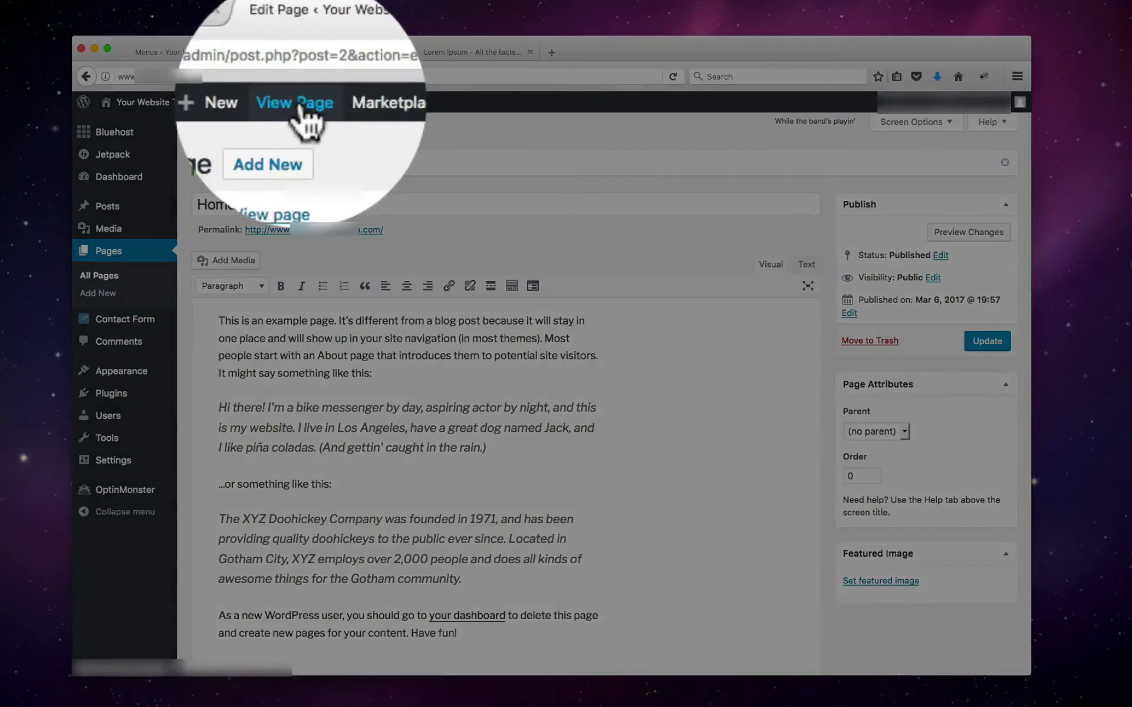
Step: View the updated front page on the public site and check its title in the content and navigation menu
click(298, 103)
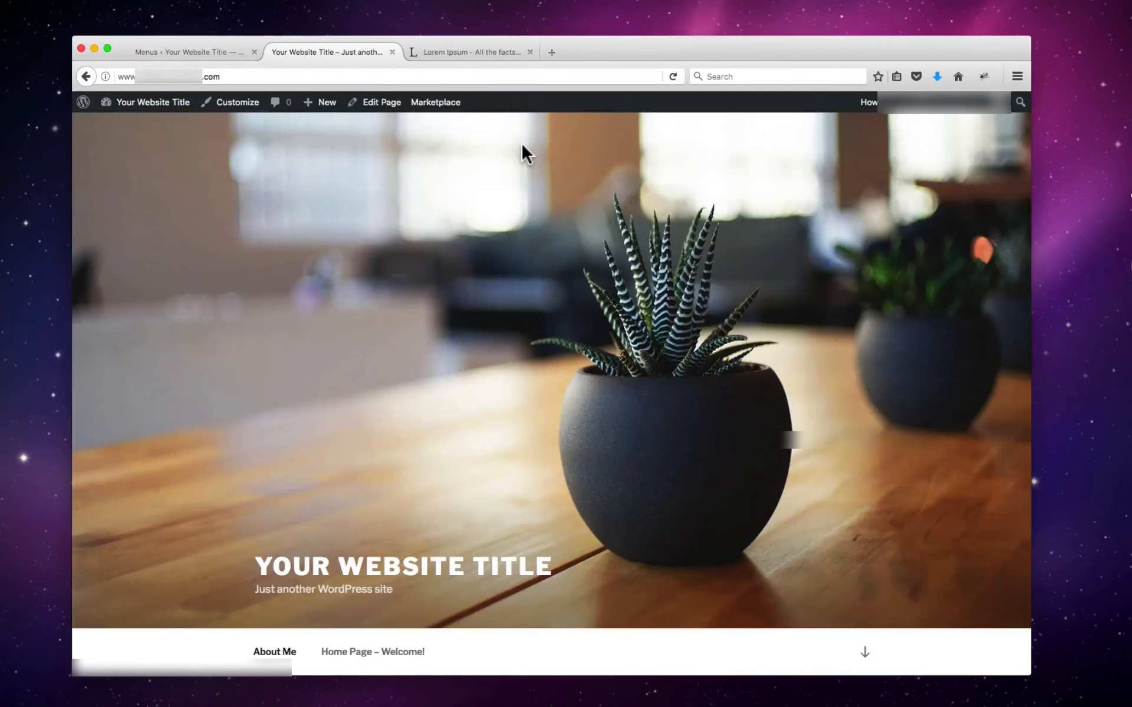
scroll(523, 272, down, 8)
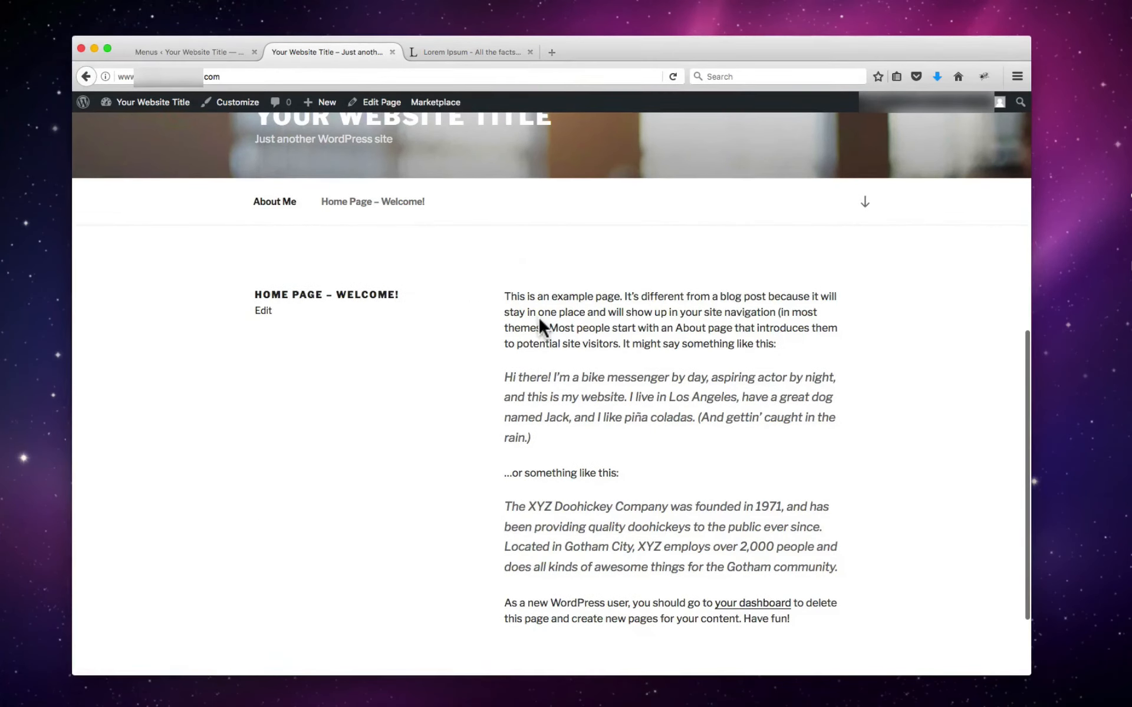
scroll(539, 319, up, 2)
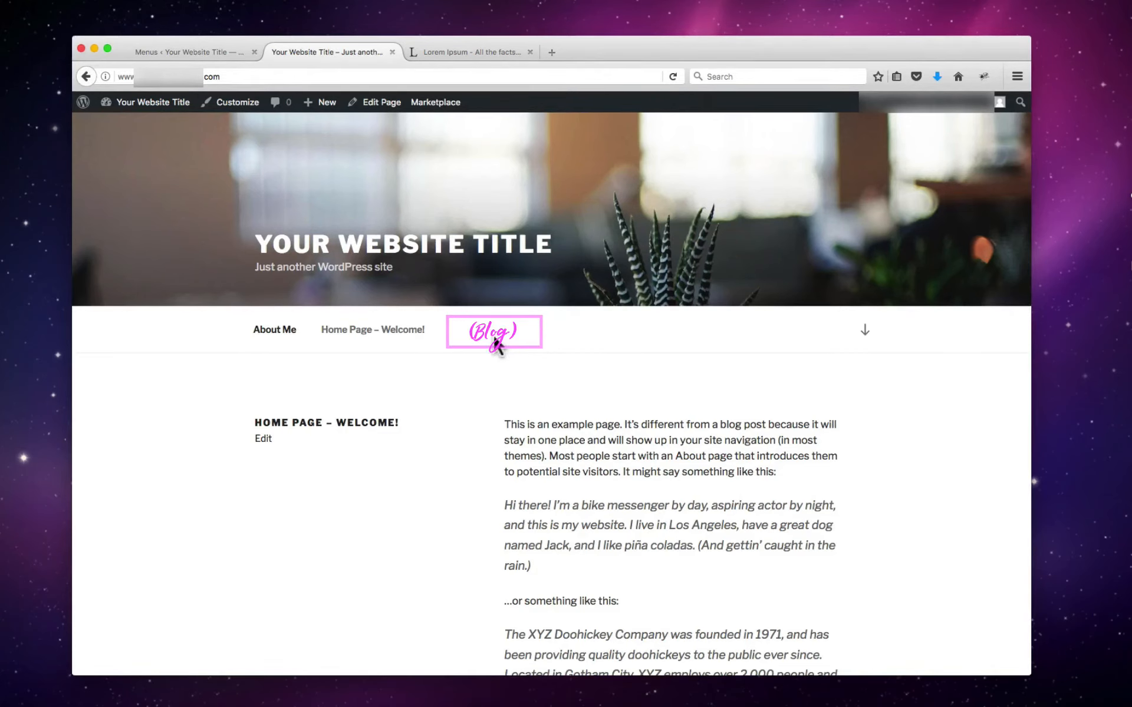
Step: Add a new page titled "Blog" with no body content in the WordPress admin and publish it
click(198, 52)
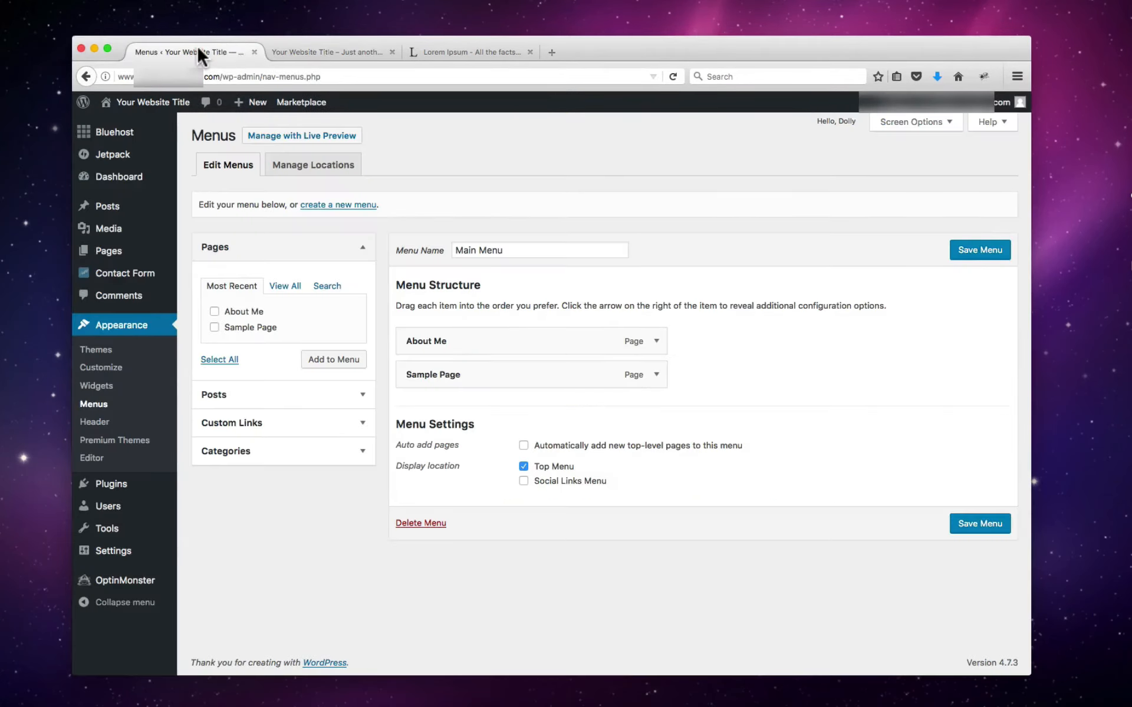
mouse_move(117, 252)
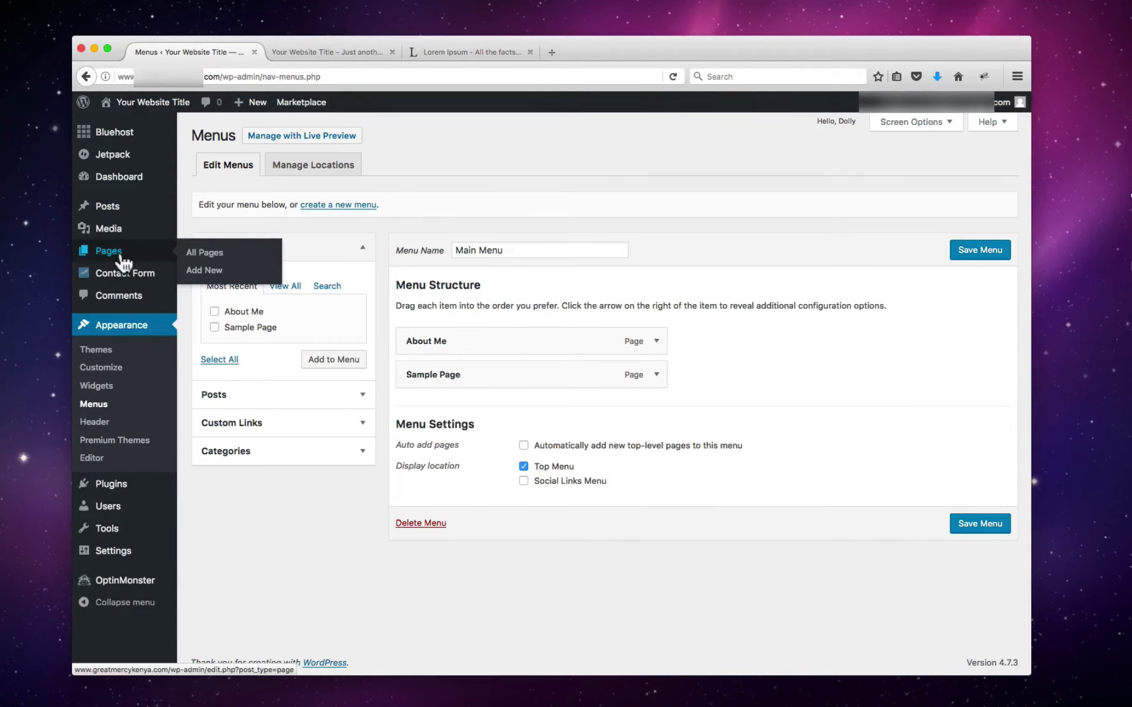
click(205, 273)
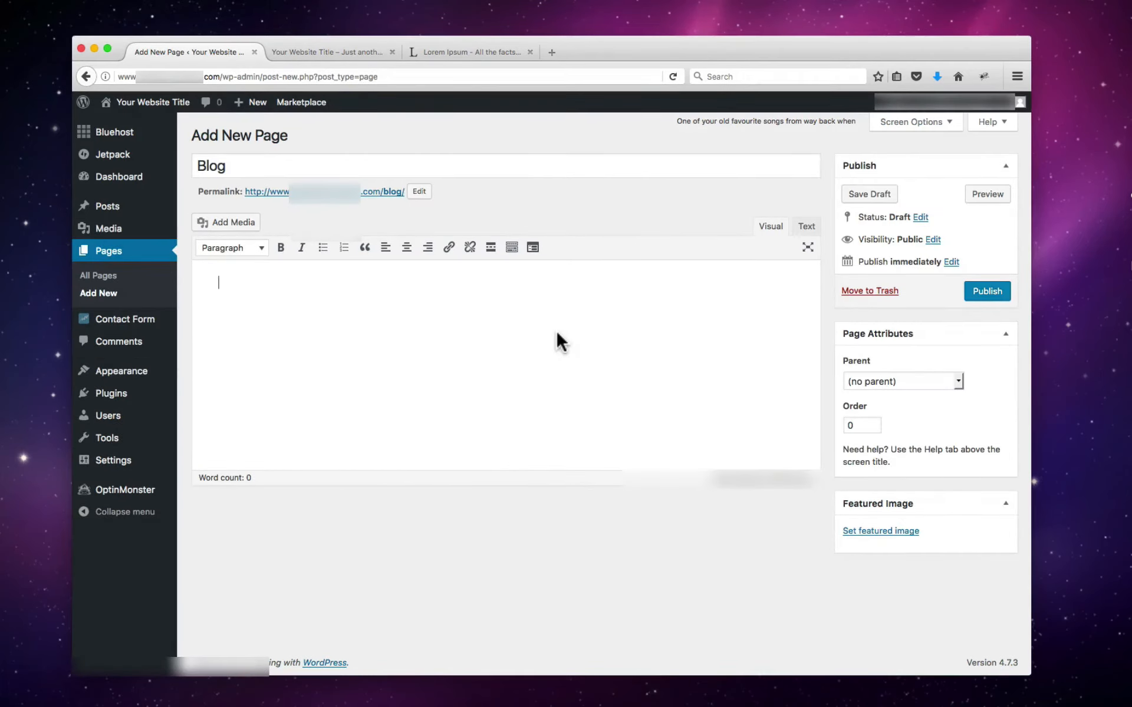
click(981, 293)
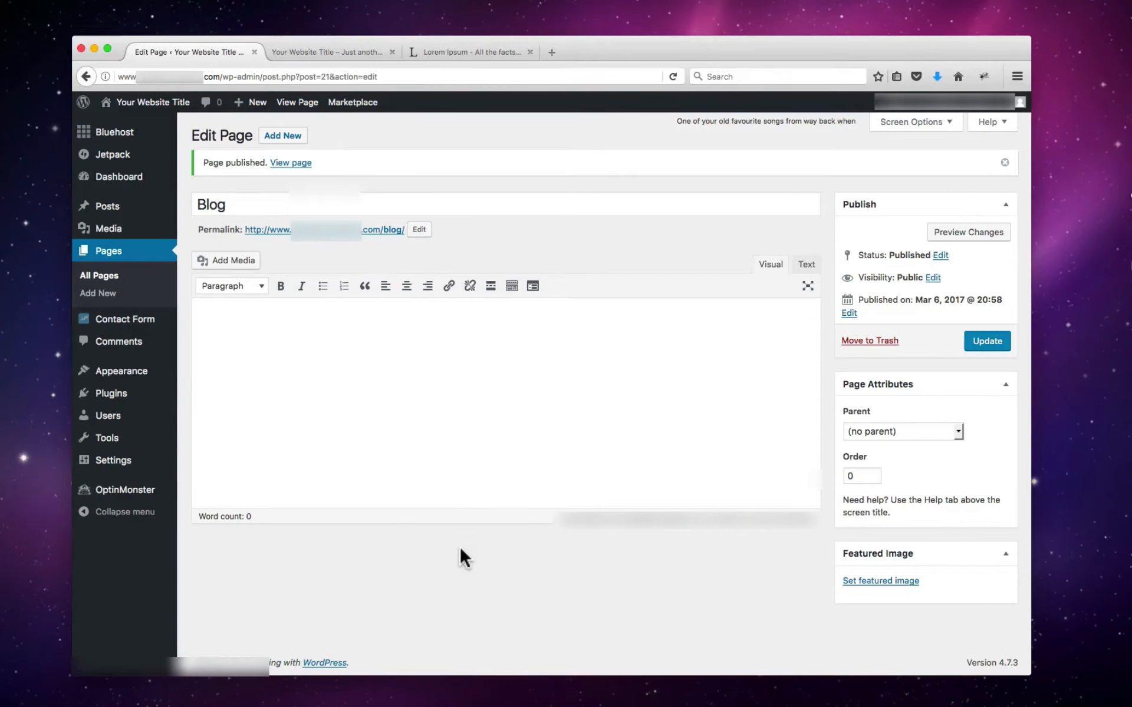
Step: Add the Blog page to the Main Menu as its last item and save the menu
mouse_move(140, 377)
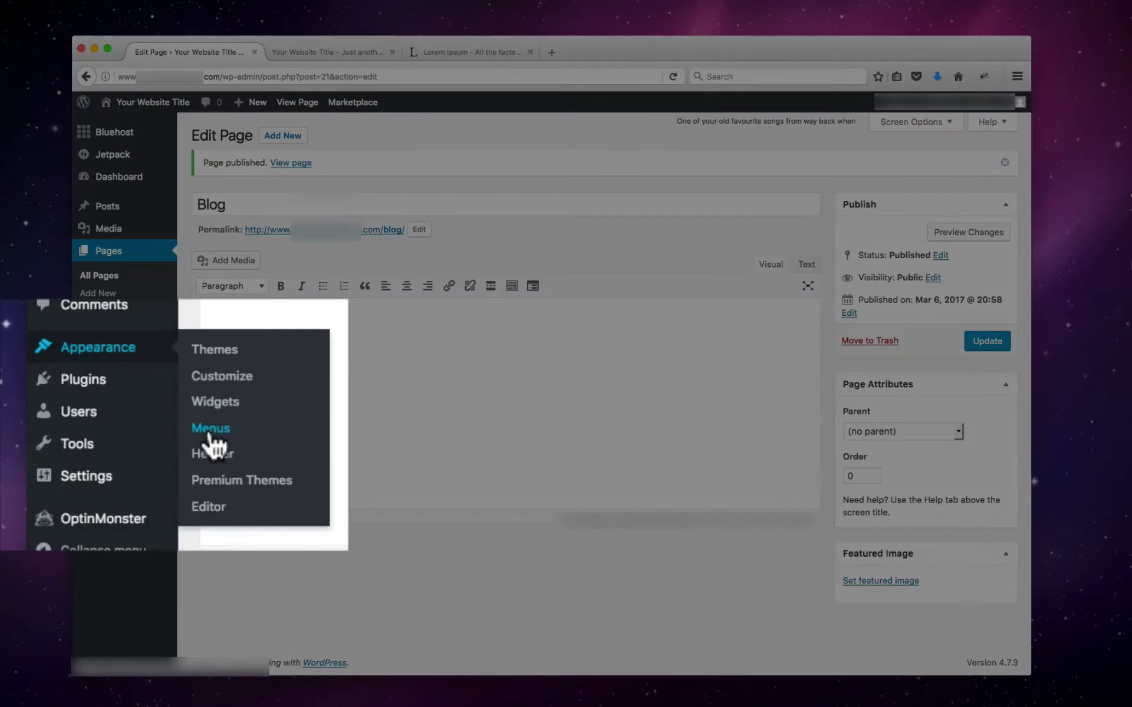
click(207, 437)
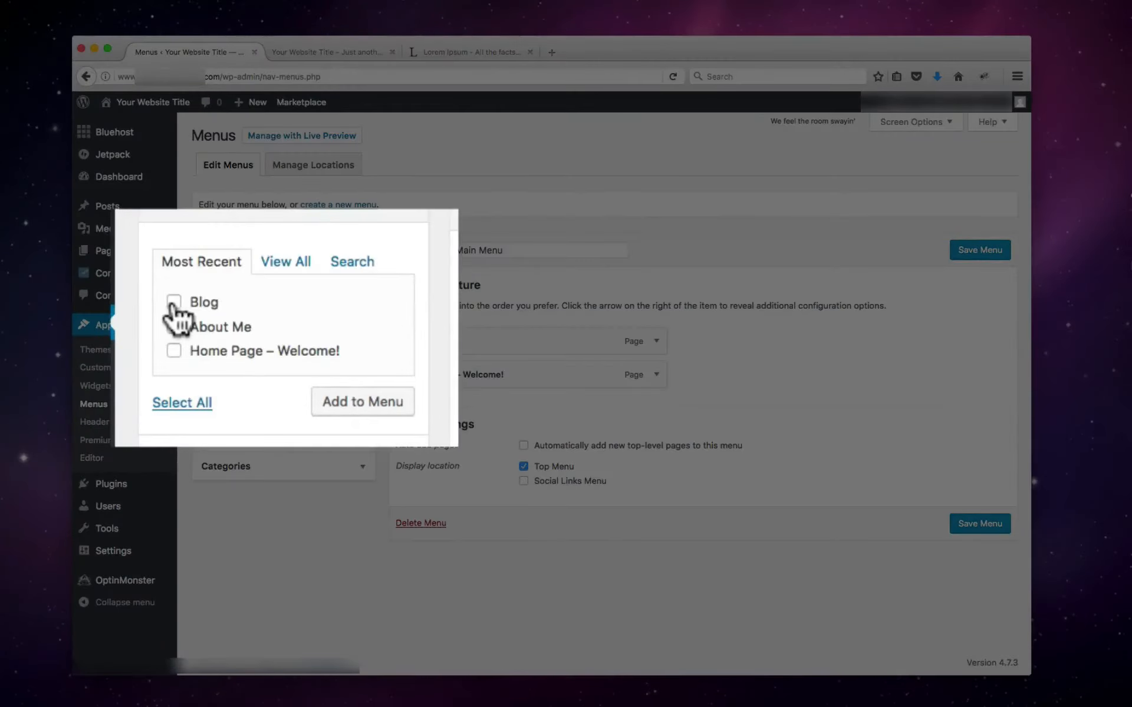
click(172, 303)
click(345, 403)
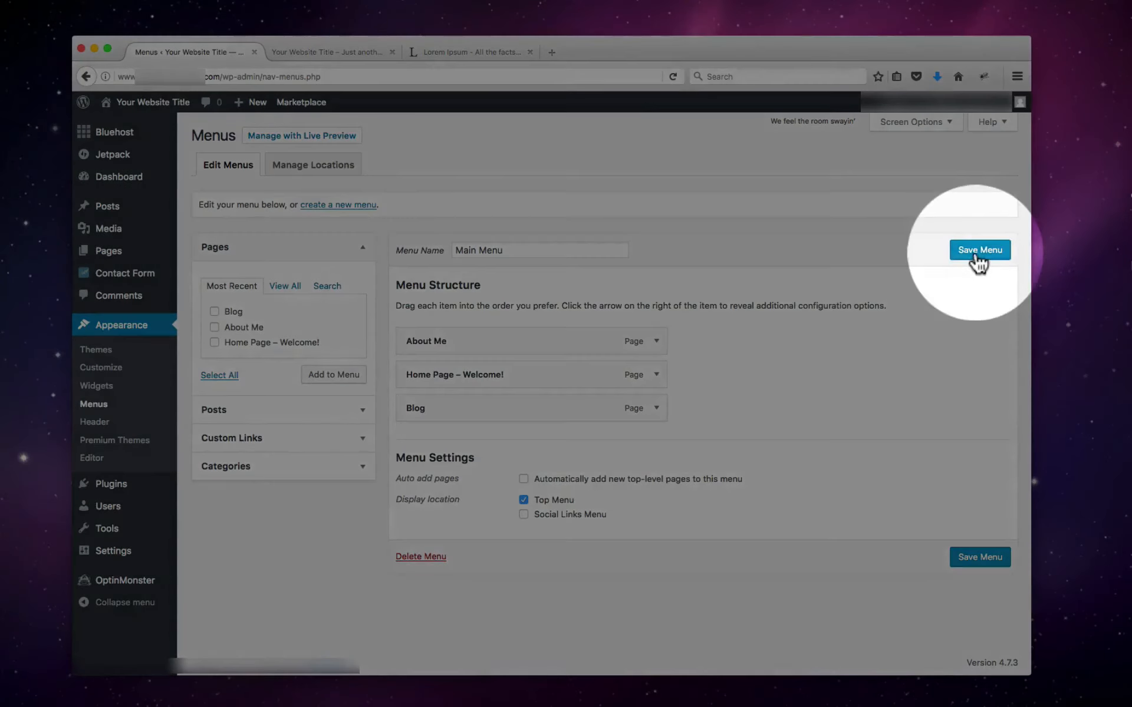
click(978, 251)
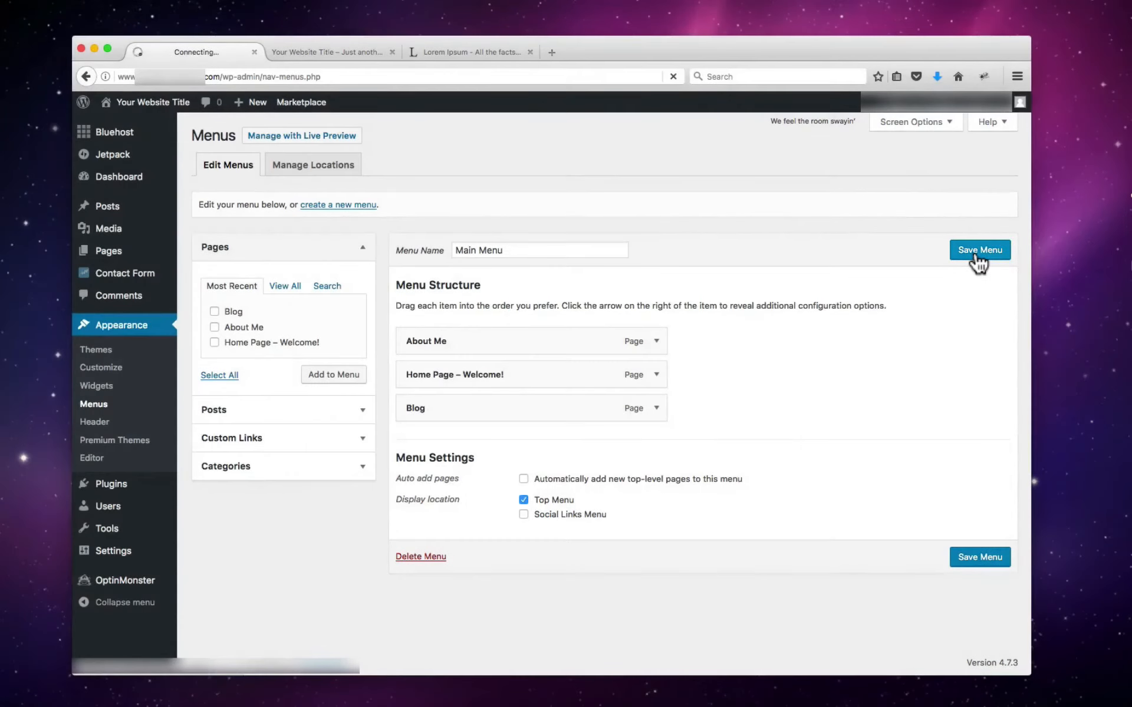
Step: Reload the public home page and open the Blog page from the site's navigation menu
click(330, 52)
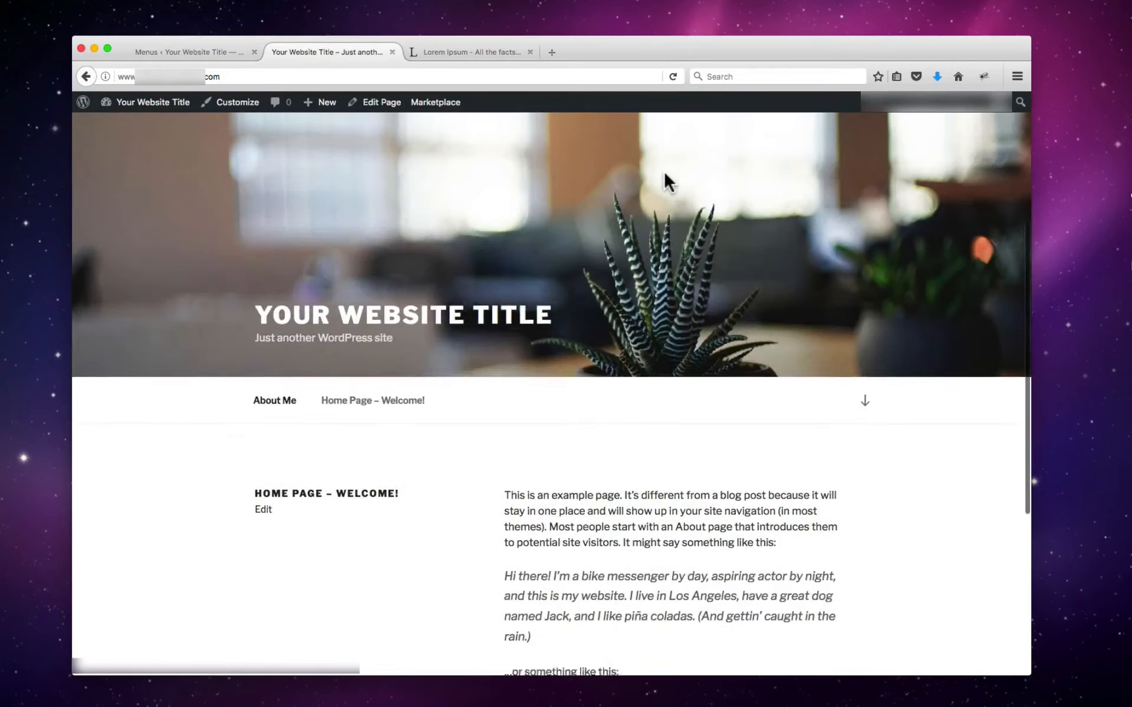
click(672, 77)
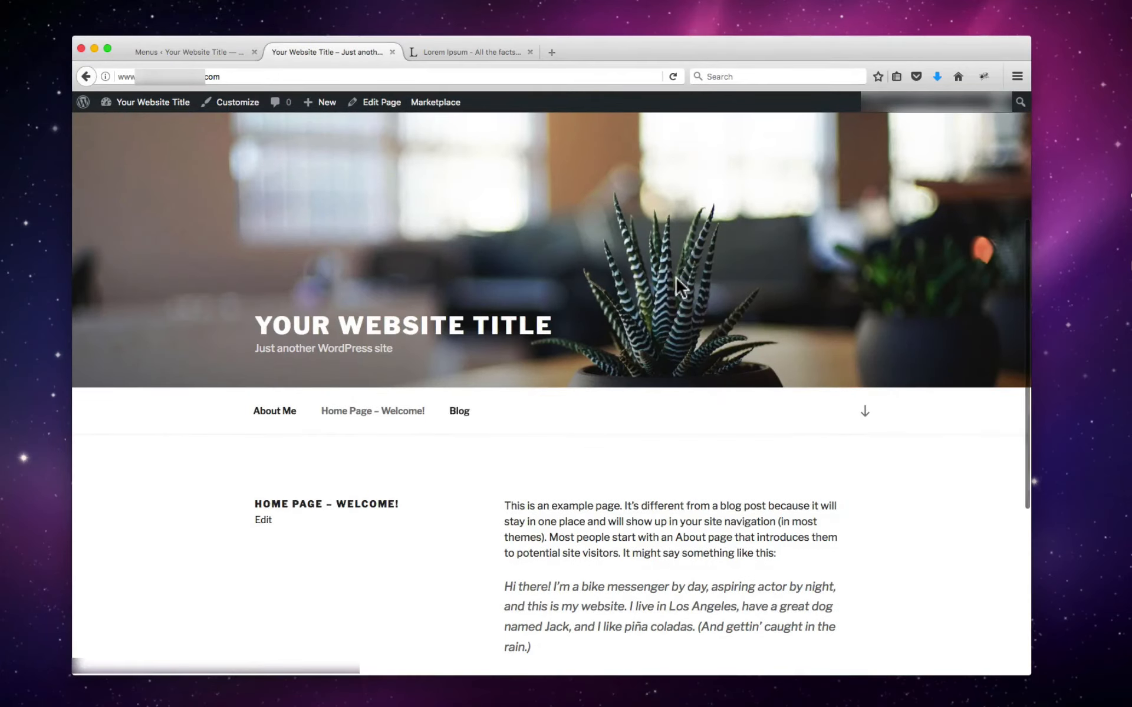
scroll(679, 287, down, 2)
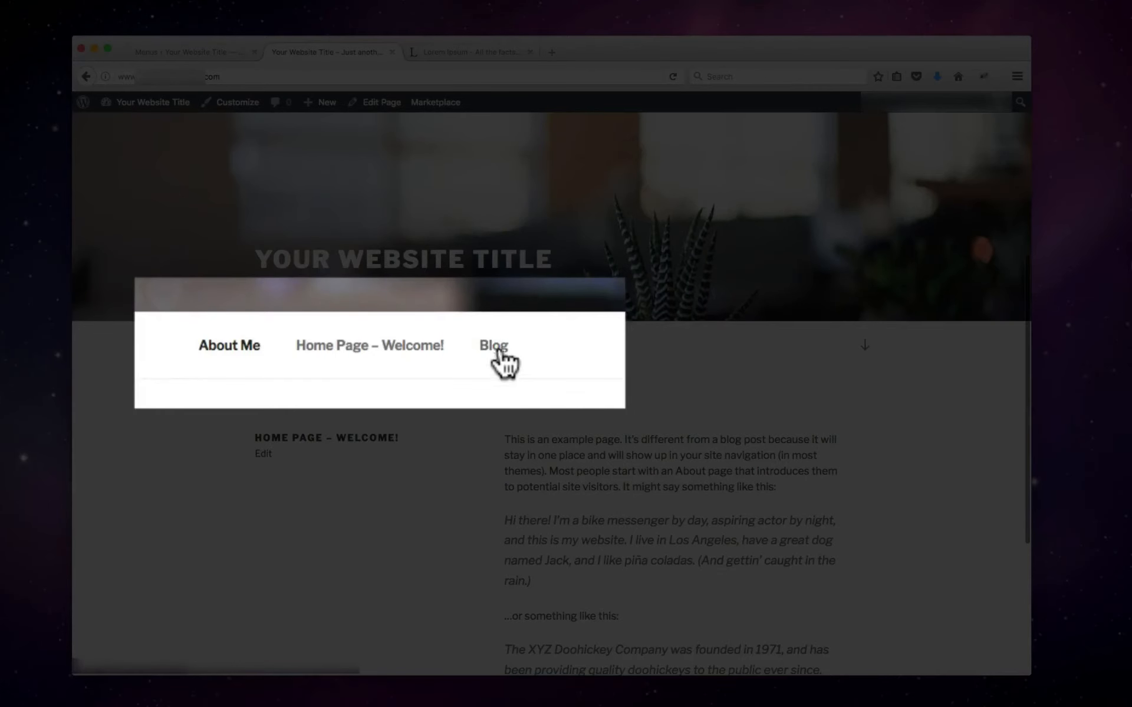
click(479, 352)
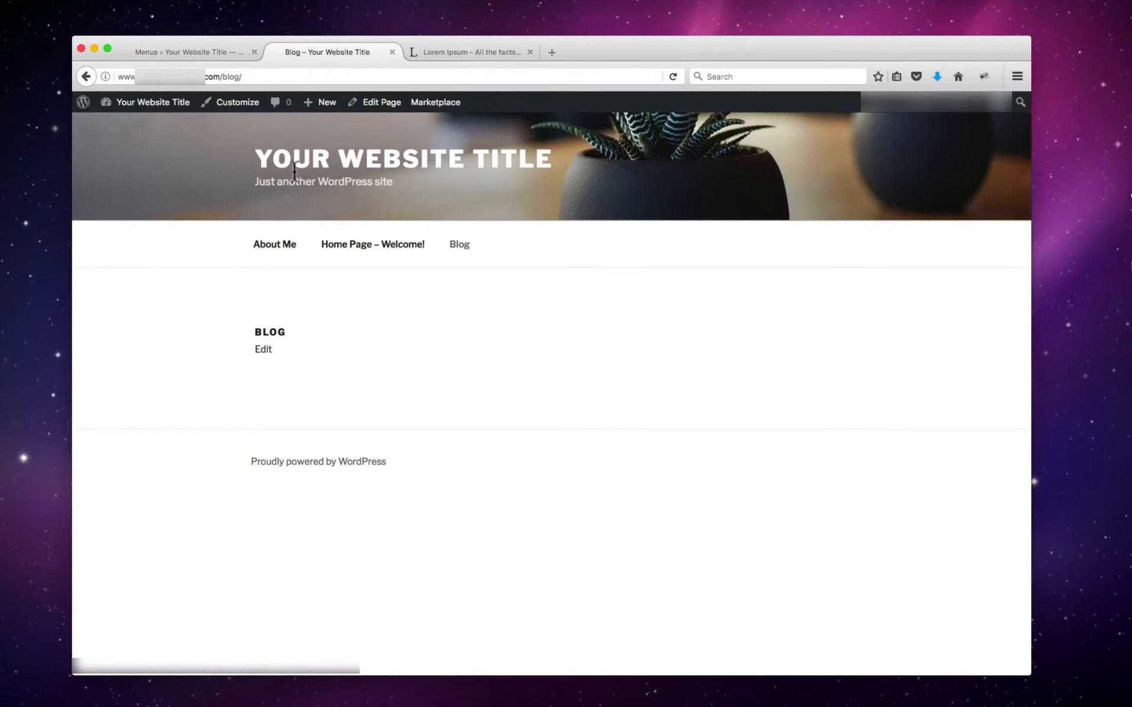
Step: In the Customizer's Static Front Page settings, choose Blog as the posts page, then save and publish the change
click(183, 52)
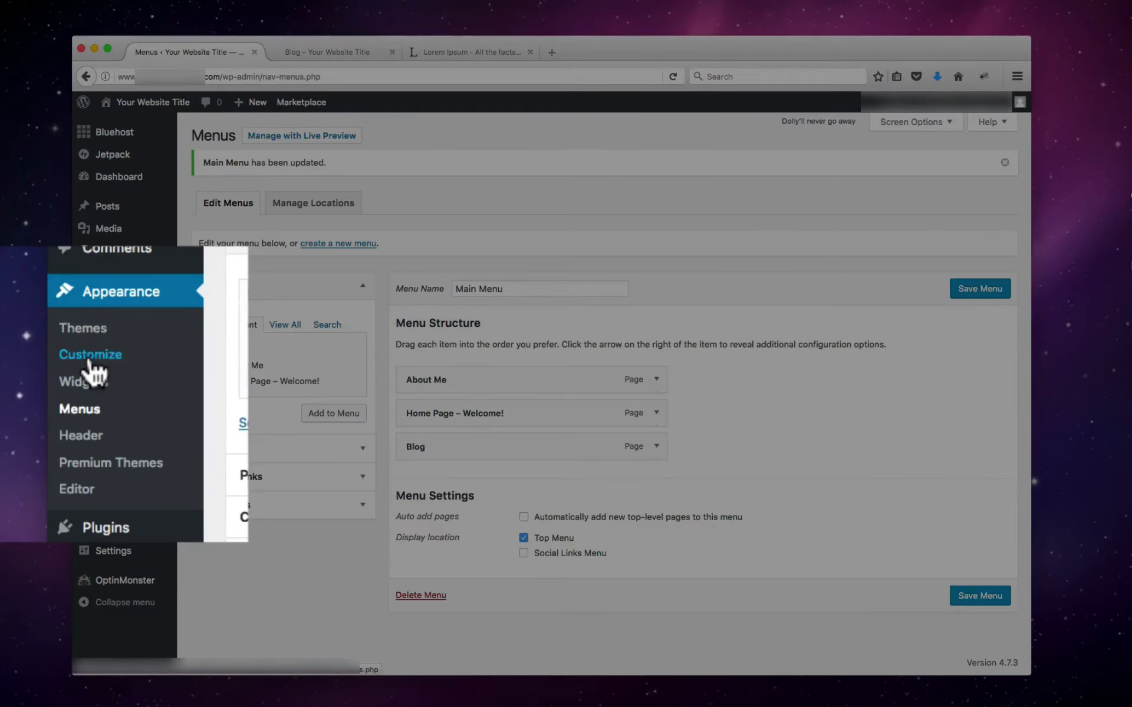
click(102, 357)
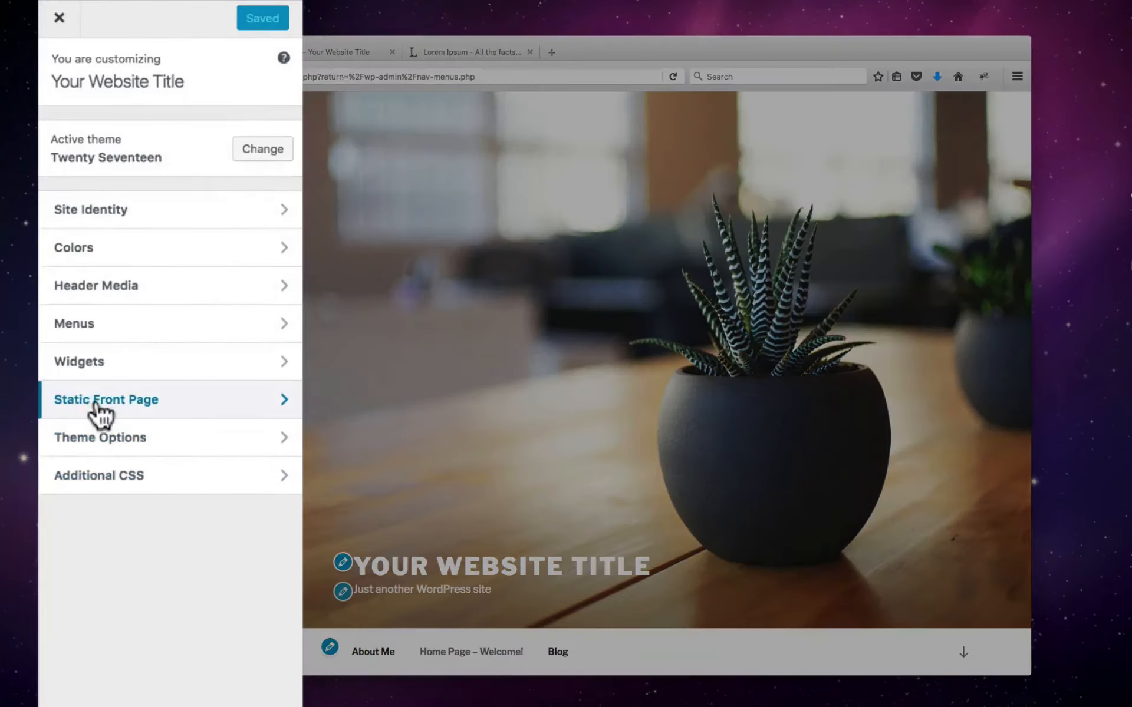
click(96, 403)
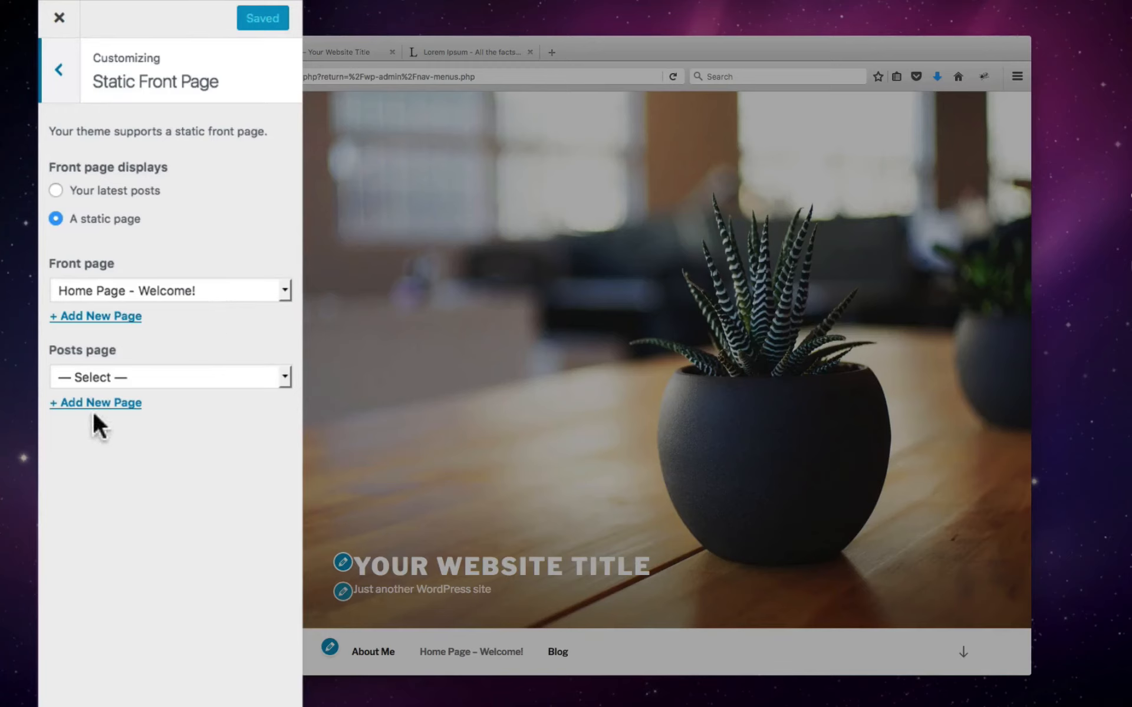
click(137, 376)
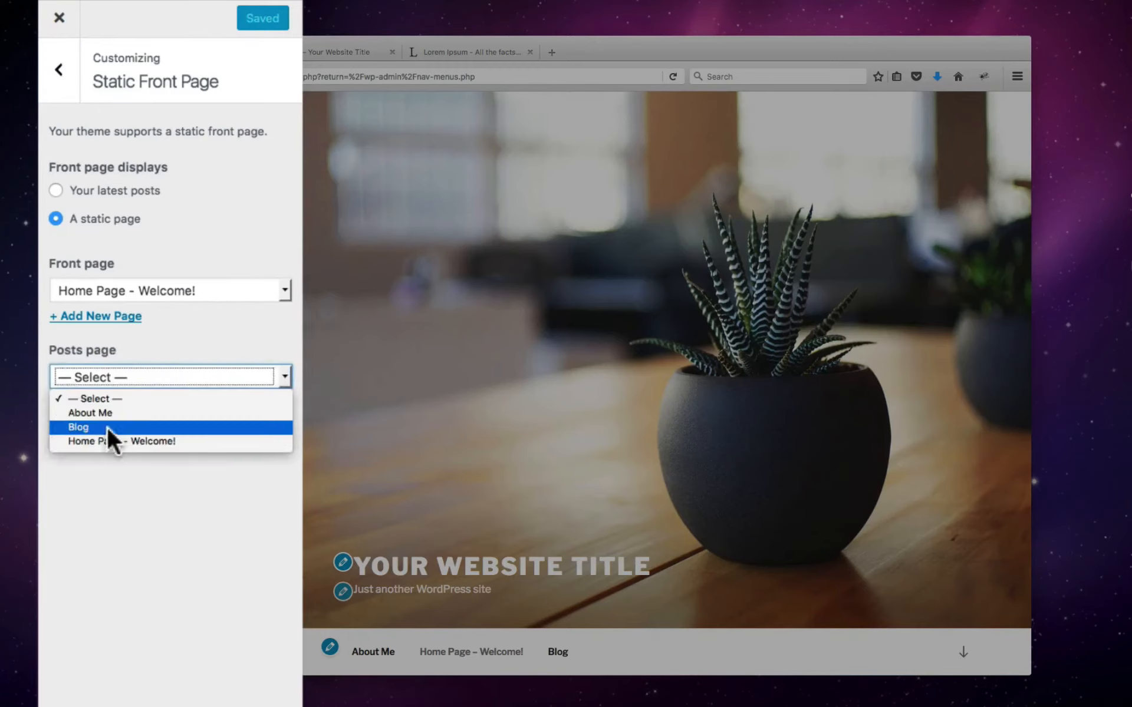
click(77, 427)
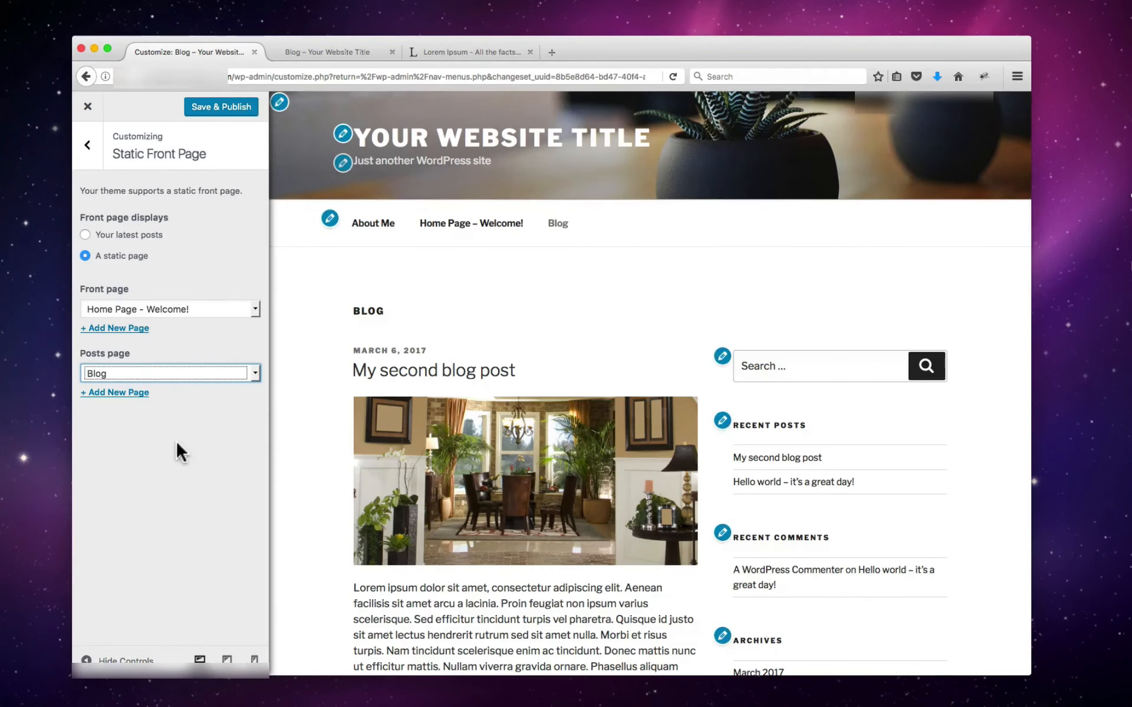
click(176, 440)
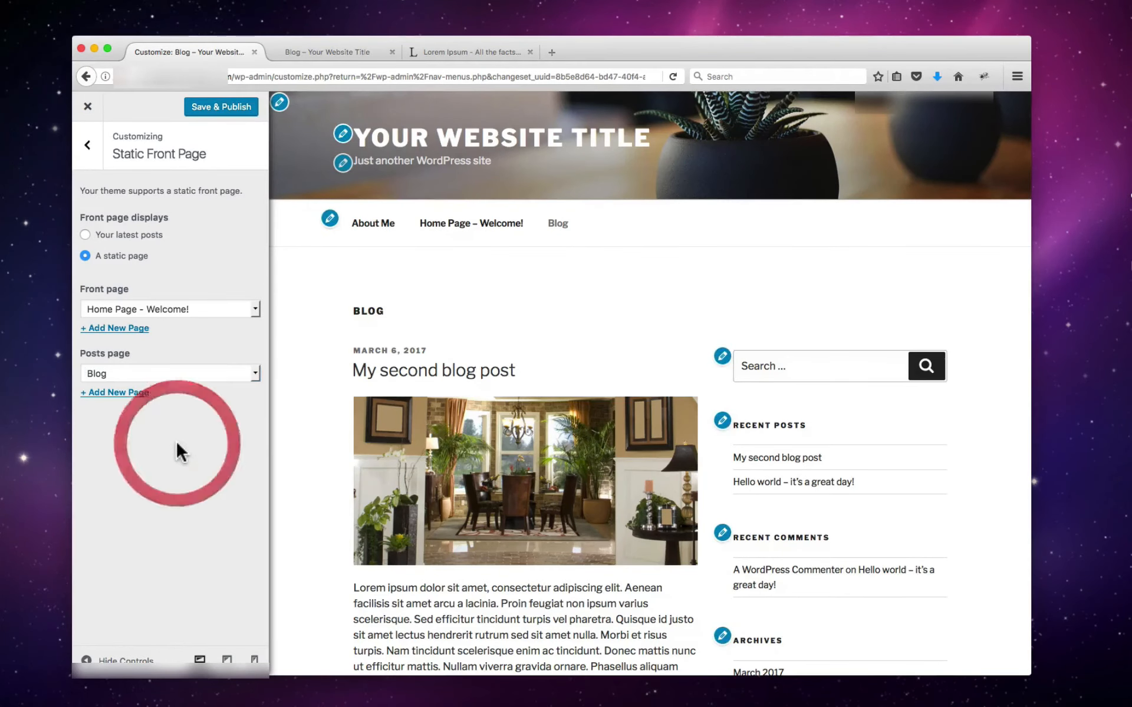
click(208, 106)
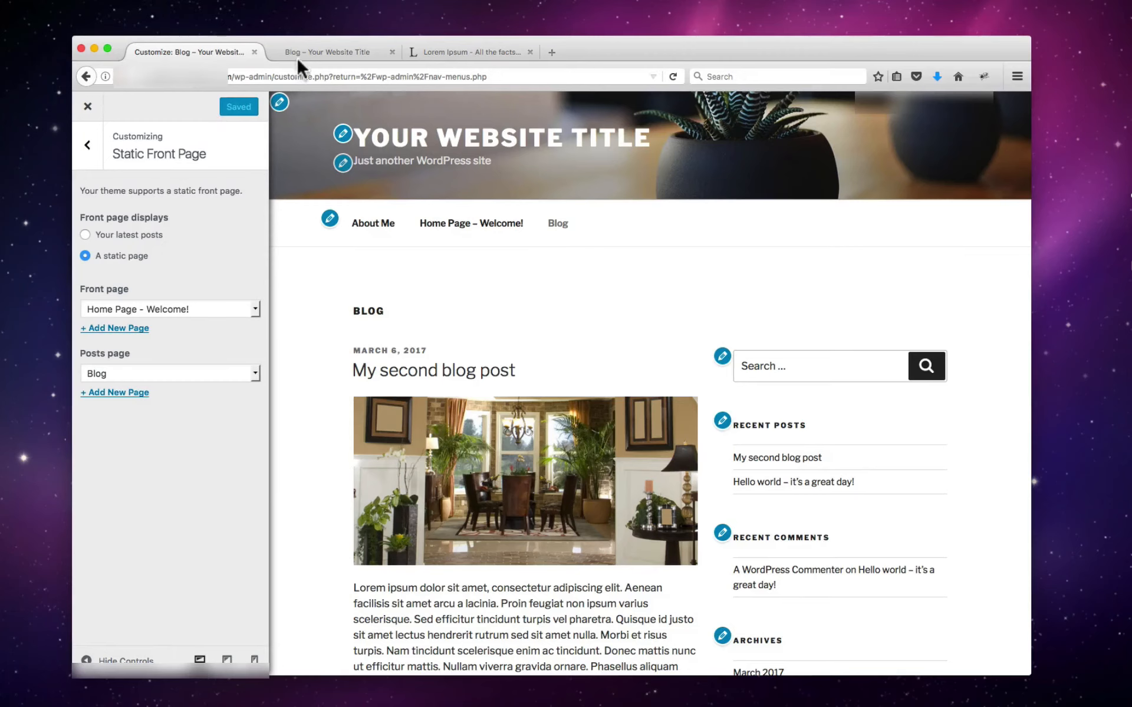
Step: Reload the public Blog page and look through the posts it displays
click(312, 51)
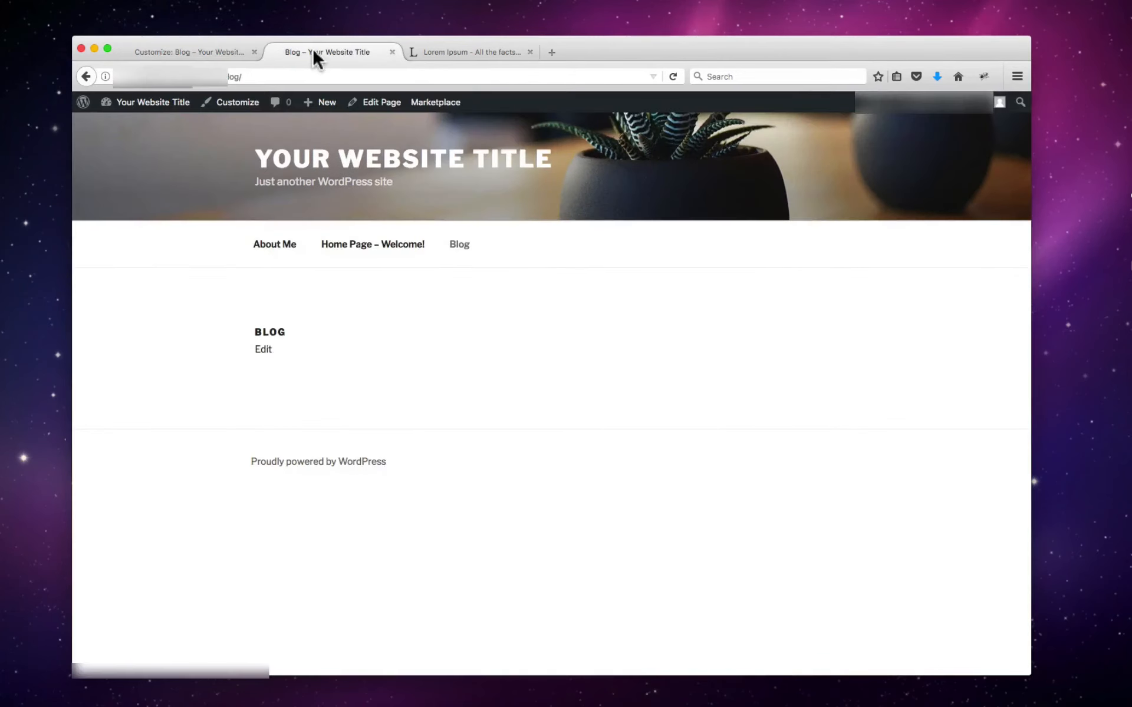
click(671, 77)
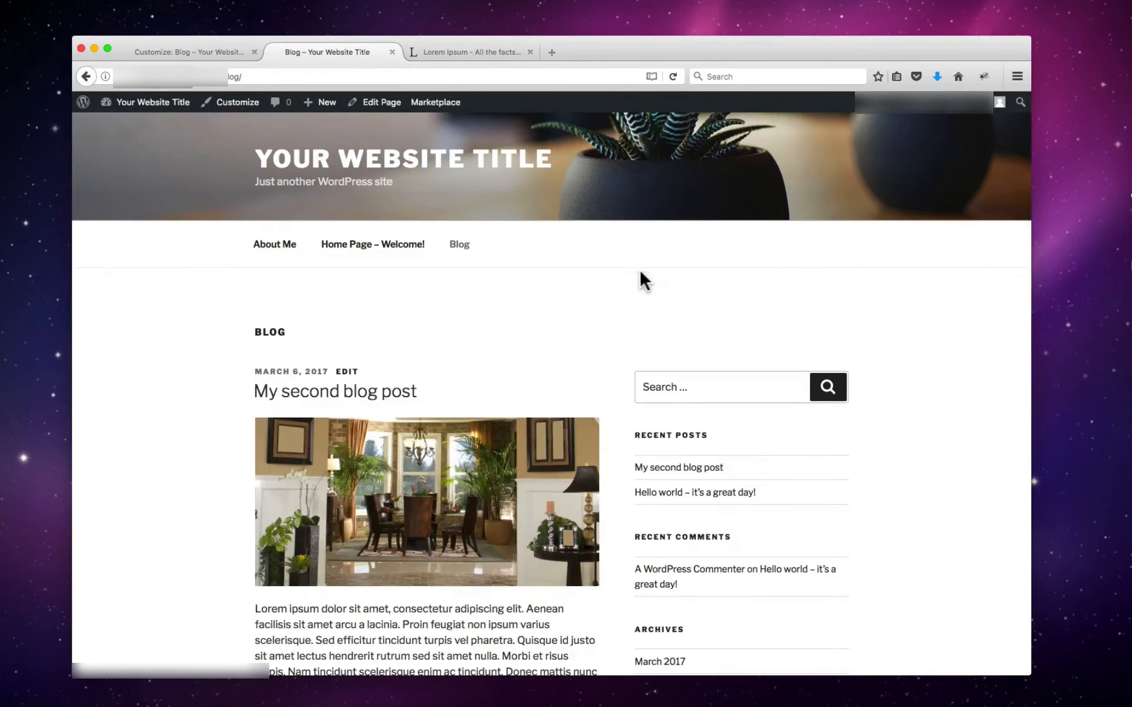
scroll(581, 365, down, 8)
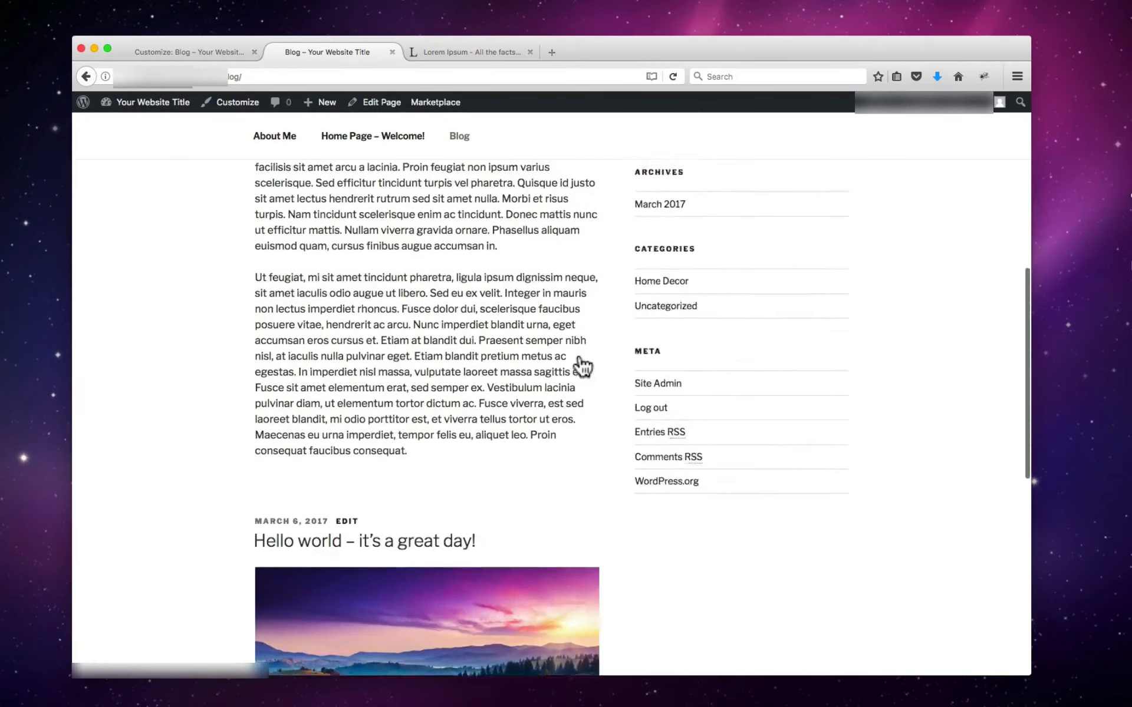
scroll(582, 366, down, 8)
scroll(580, 366, up, 8)
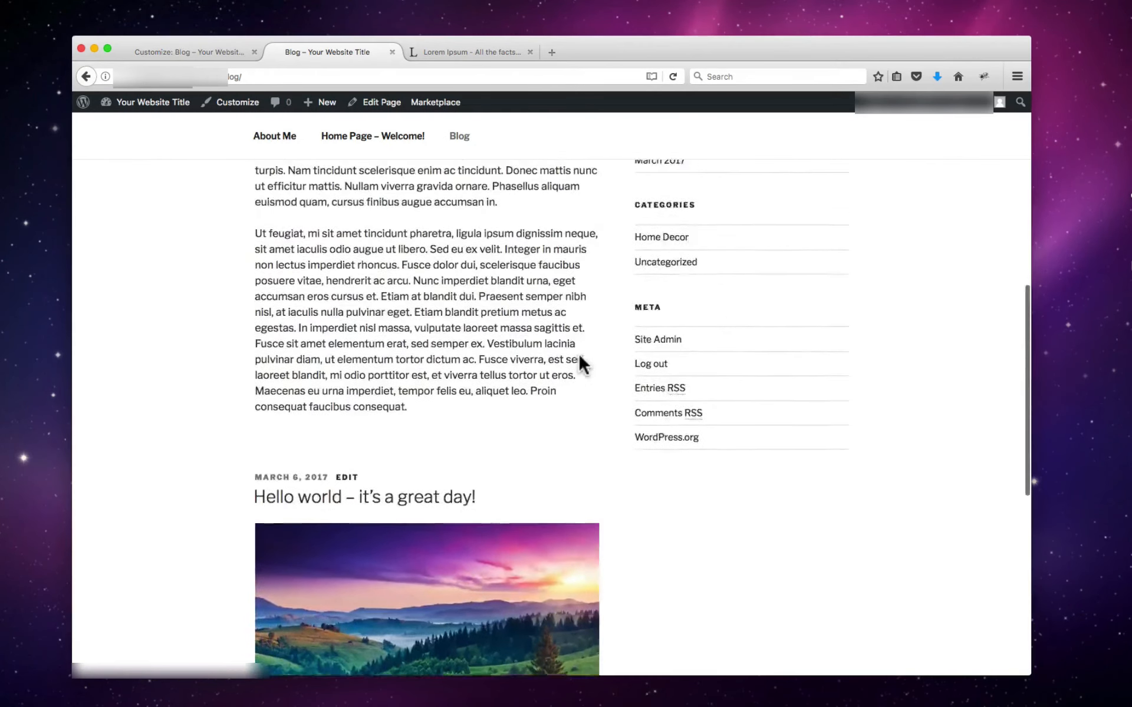
scroll(581, 364, up, 9)
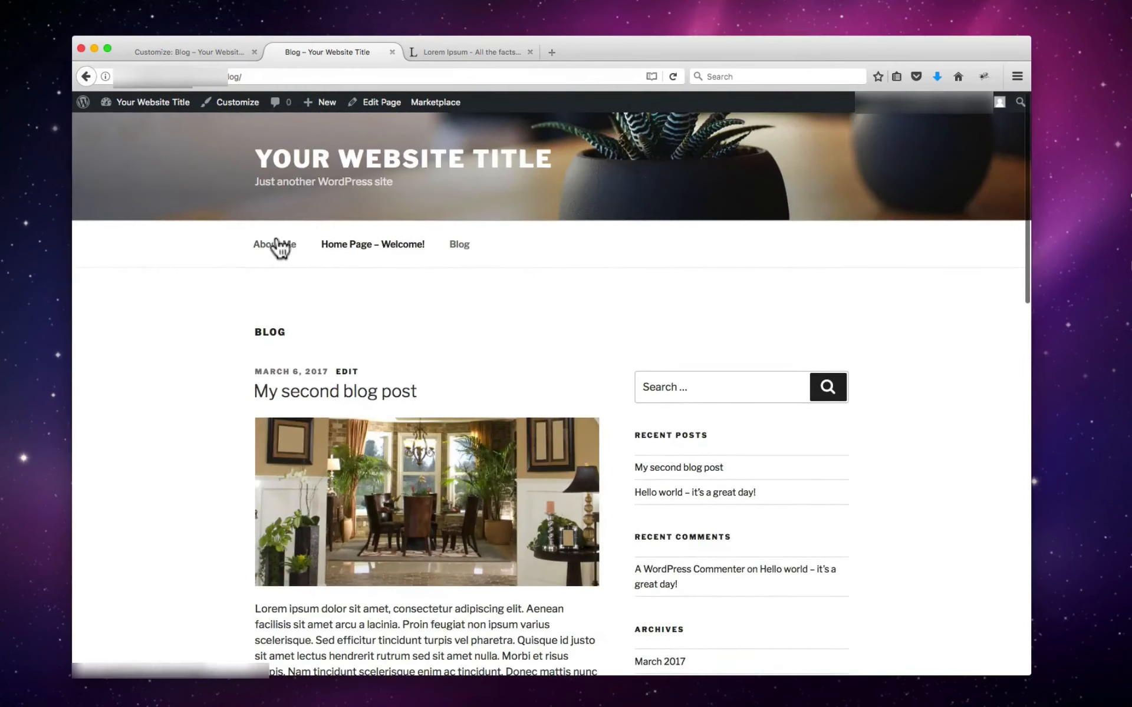
Step: View the home page through the site title and the About Me page through the navigation menu
click(303, 162)
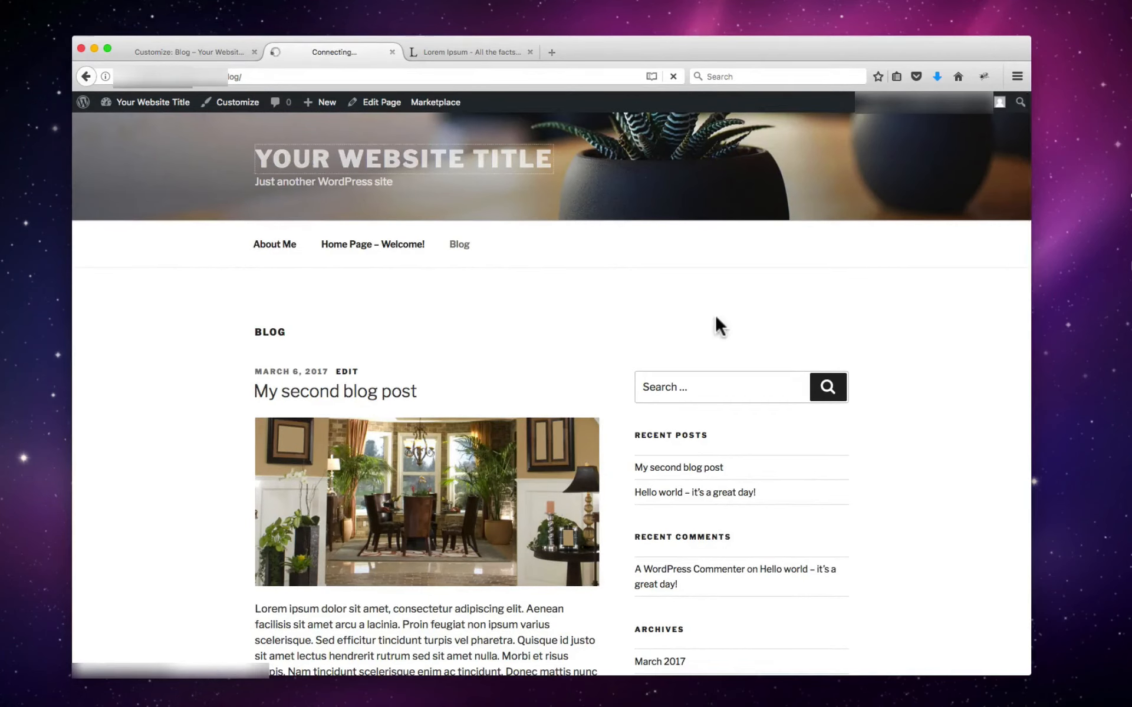
scroll(718, 325, down, 9)
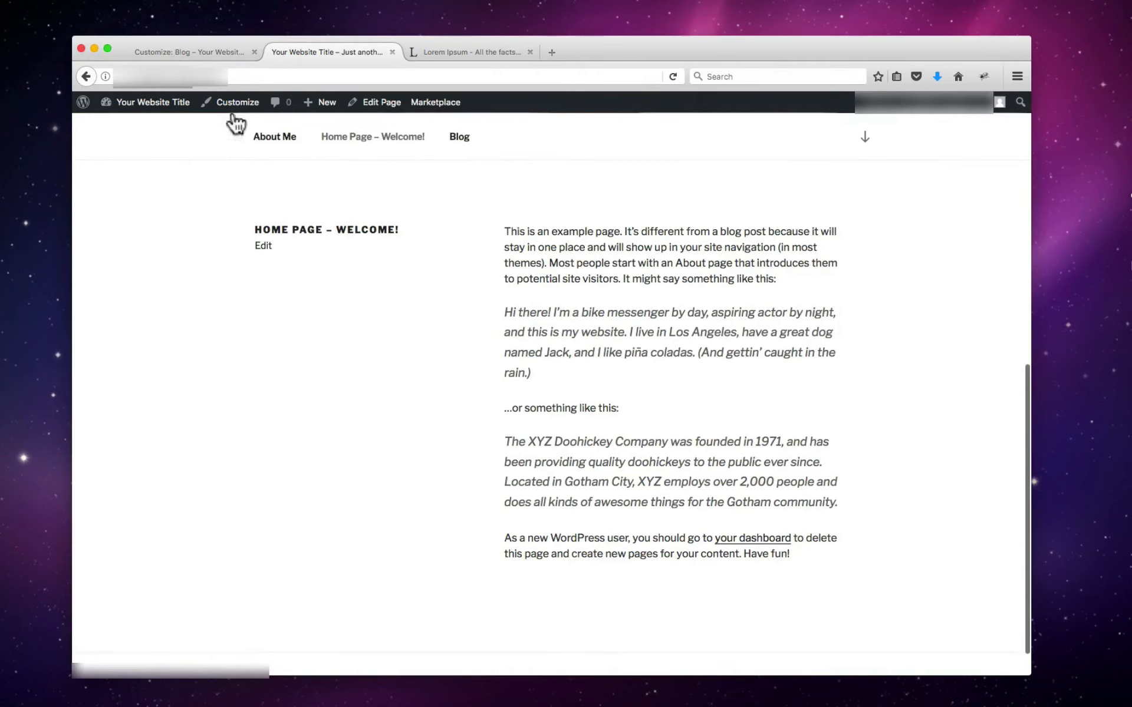
click(264, 139)
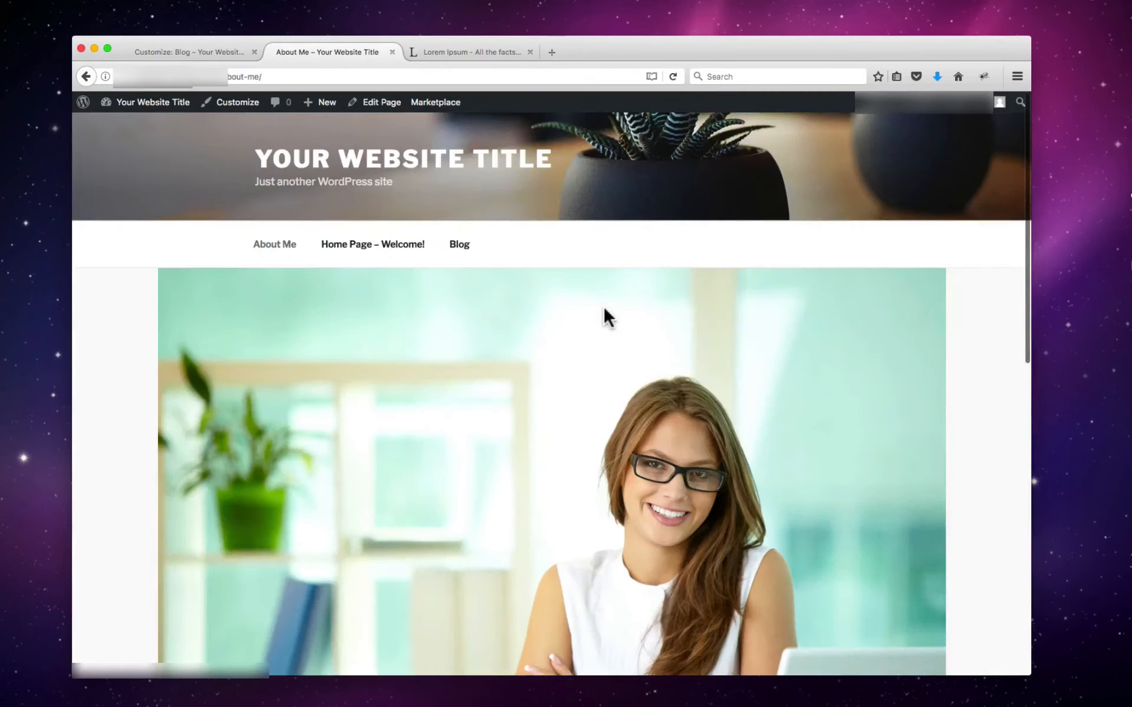
scroll(608, 316, down, 10)
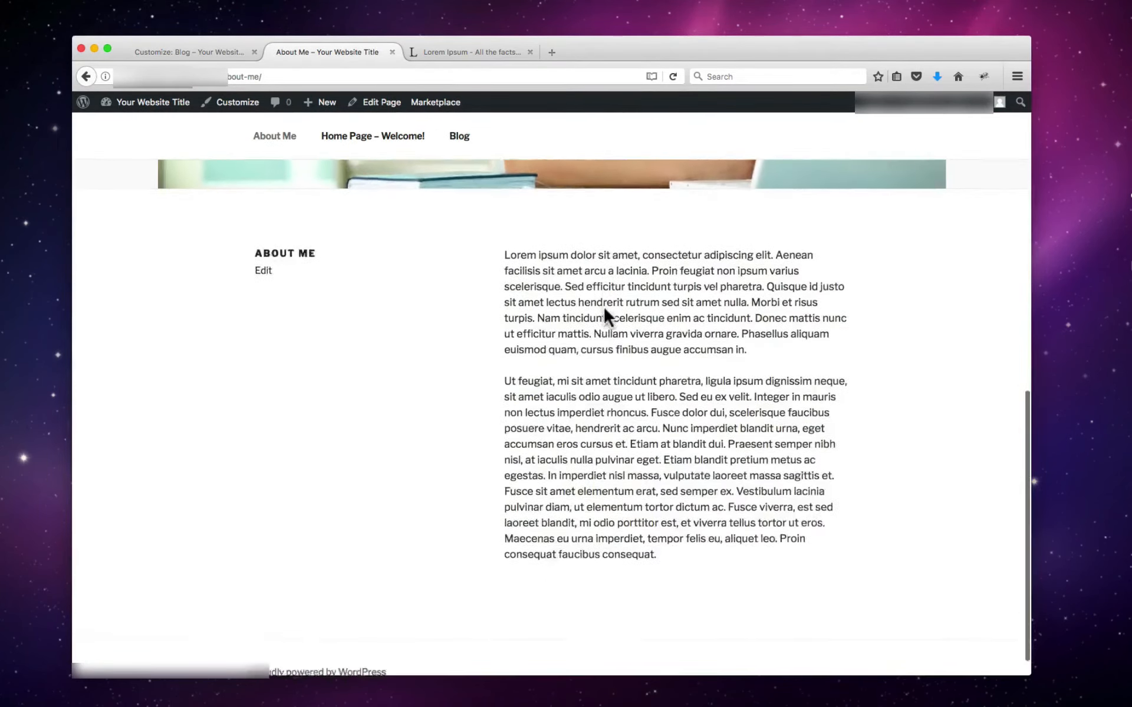
scroll(603, 306, up, 10)
Step: Return to the Blog page from the navigation menu and examine its posts and sidebar from start to end
click(459, 141)
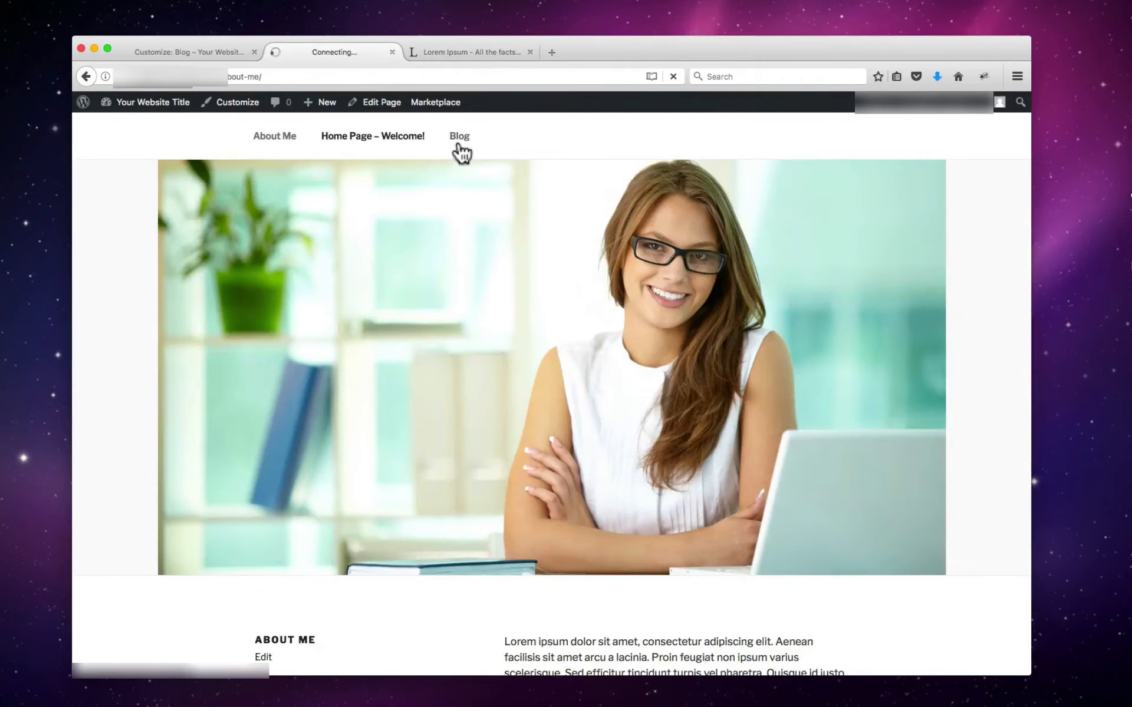
scroll(766, 286, down, 2)
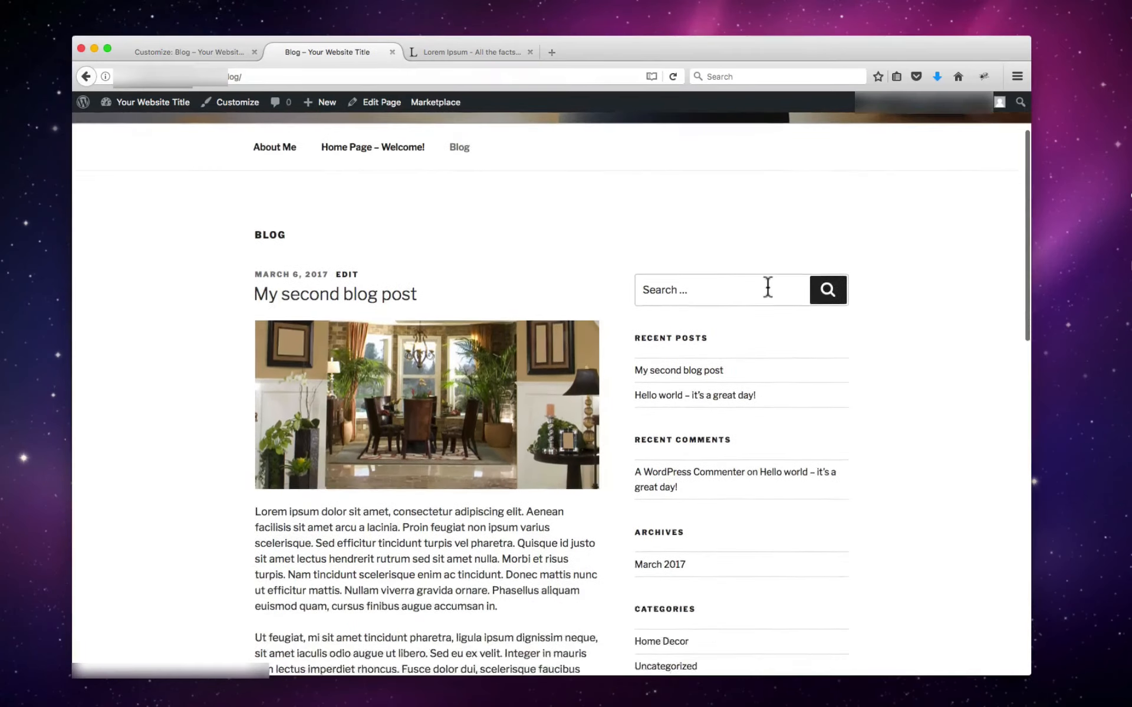
scroll(767, 287, down, 15)
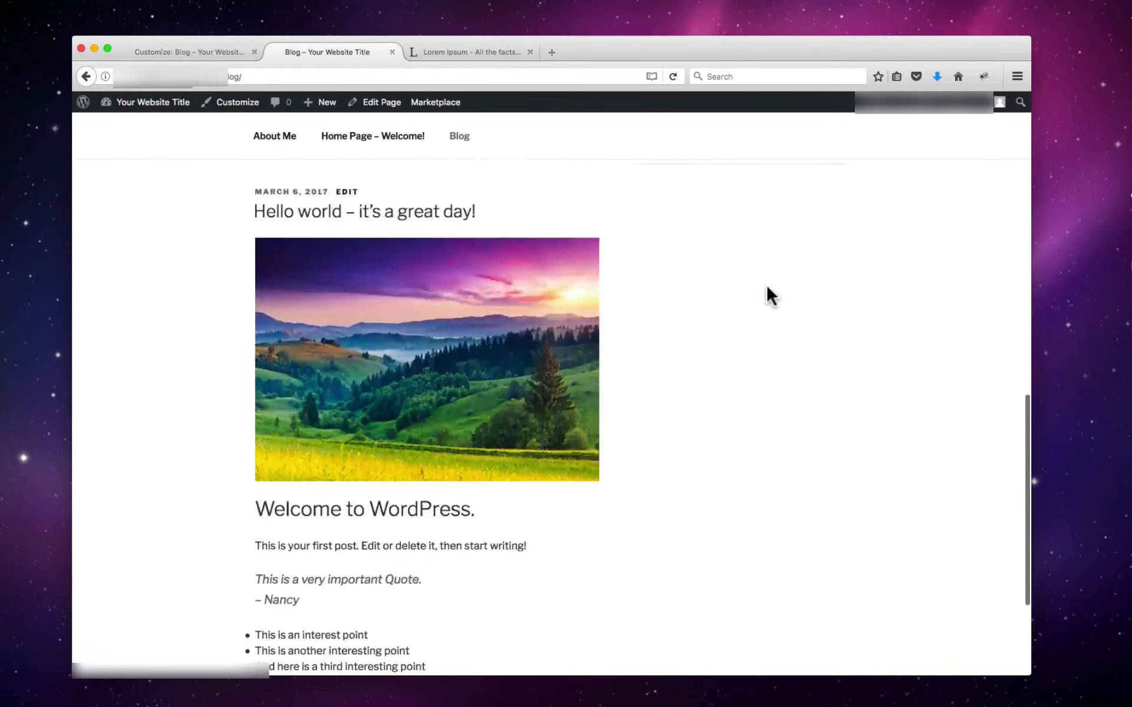
scroll(766, 284, up, 15)
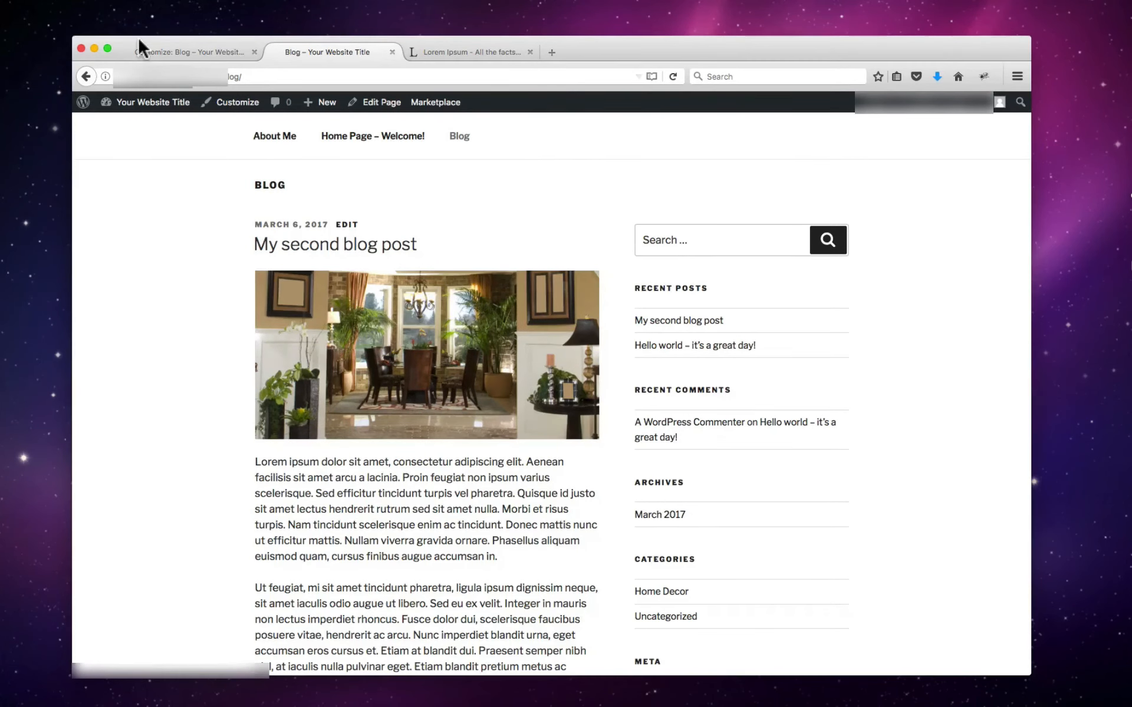
Step: Close the Customizer and open the Widgets management screen in the WordPress admin
click(187, 53)
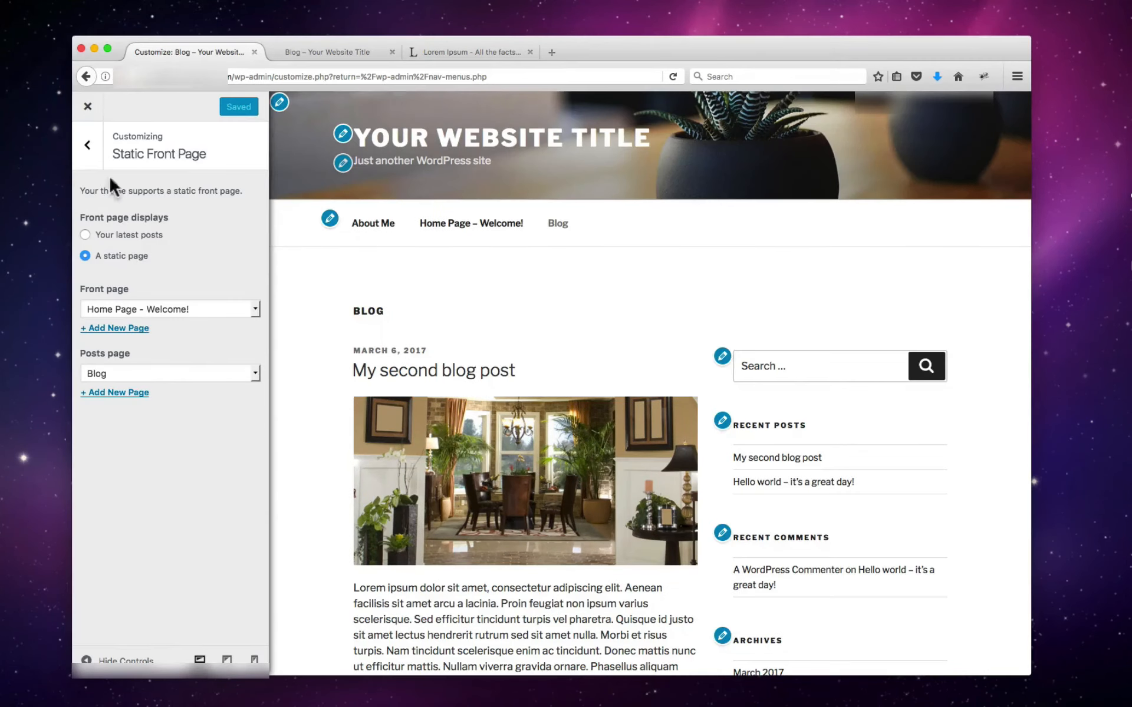
click(87, 108)
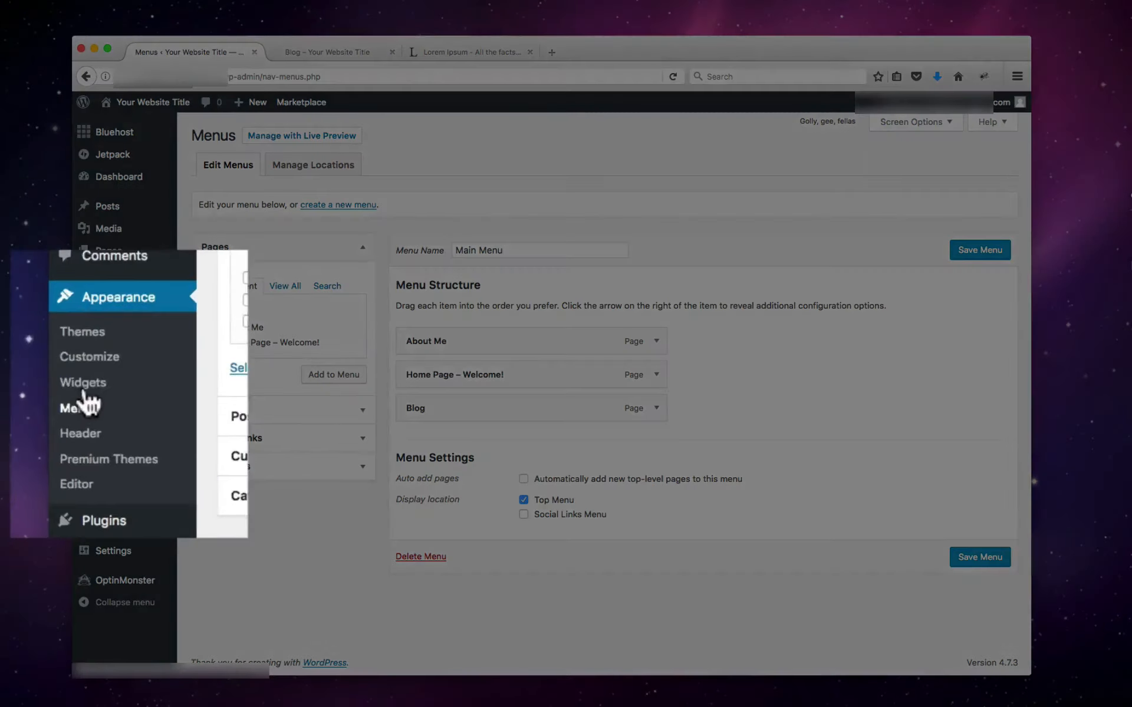
click(84, 390)
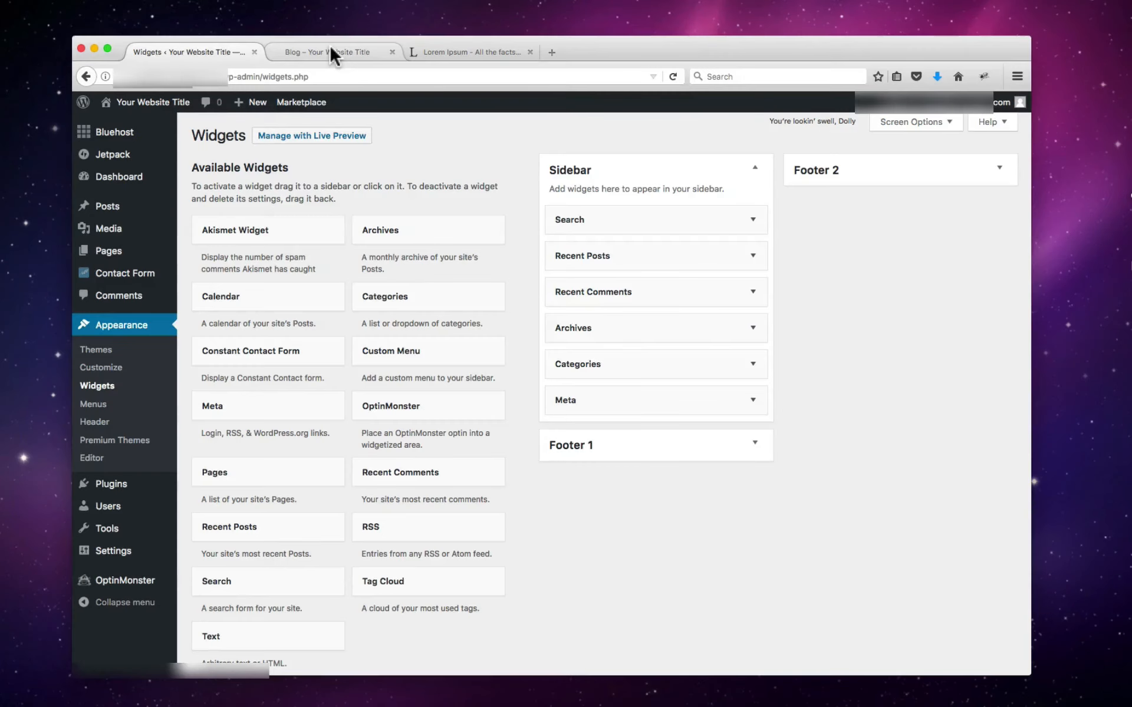
Step: Examine the sidebar sections on the public Blog page and compare them with the available and assigned widgets on the Widgets screen
click(330, 49)
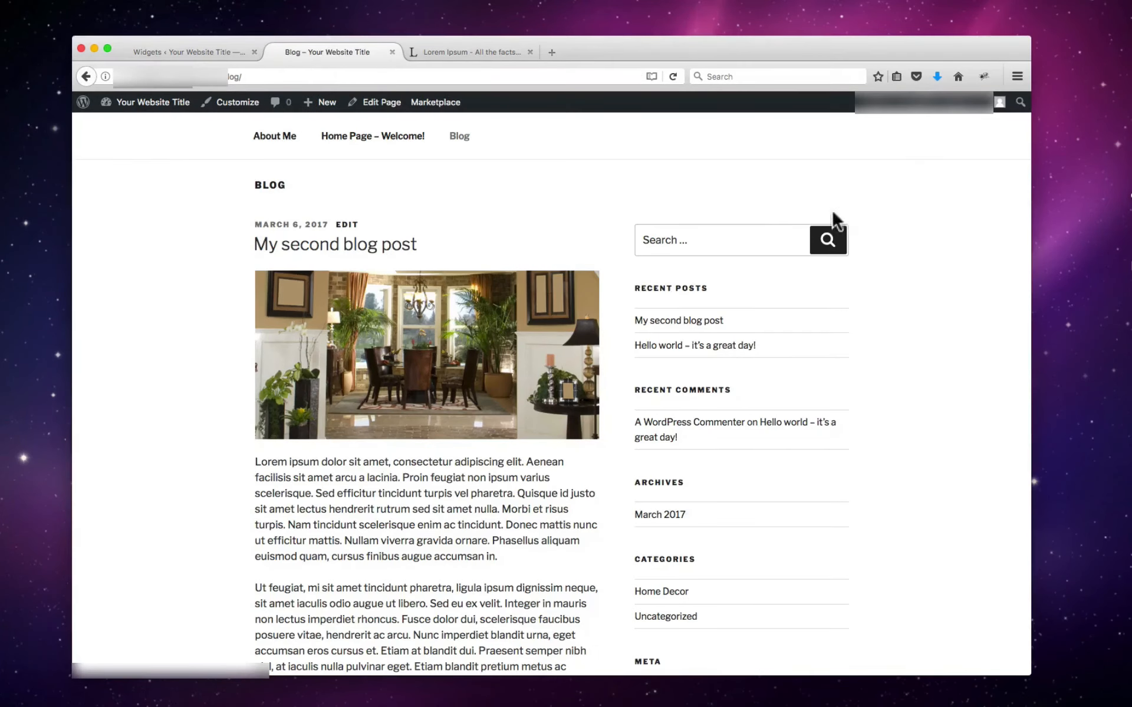
scroll(910, 242, down, 2)
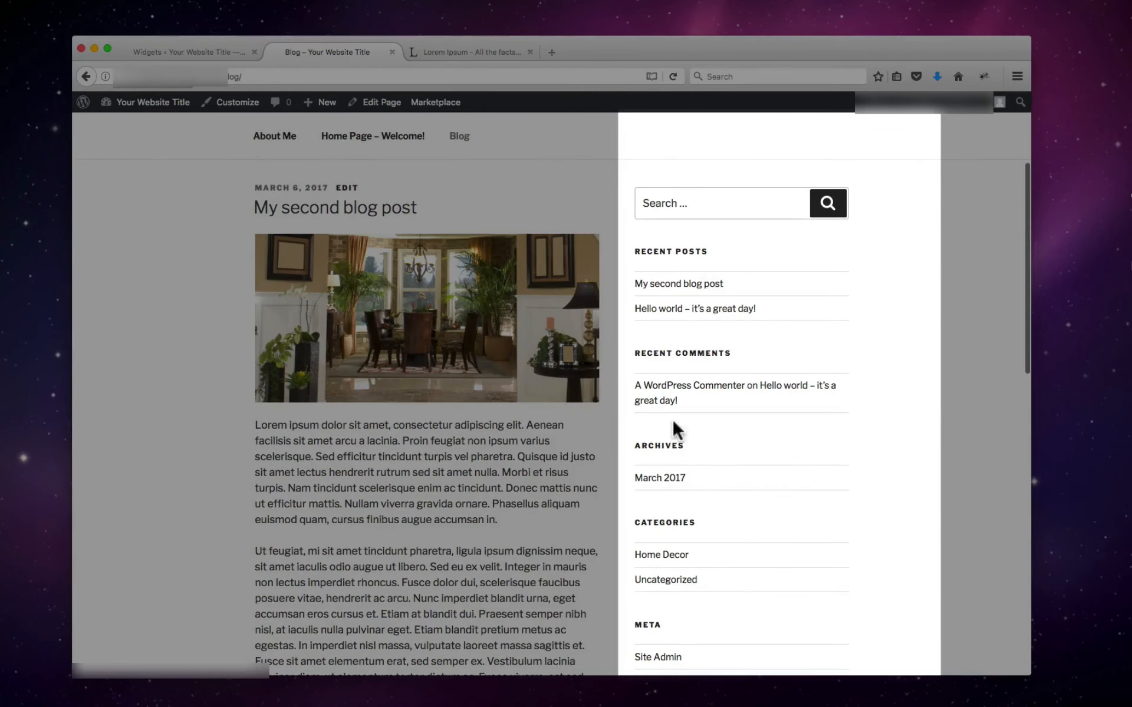
scroll(663, 365, down, 5)
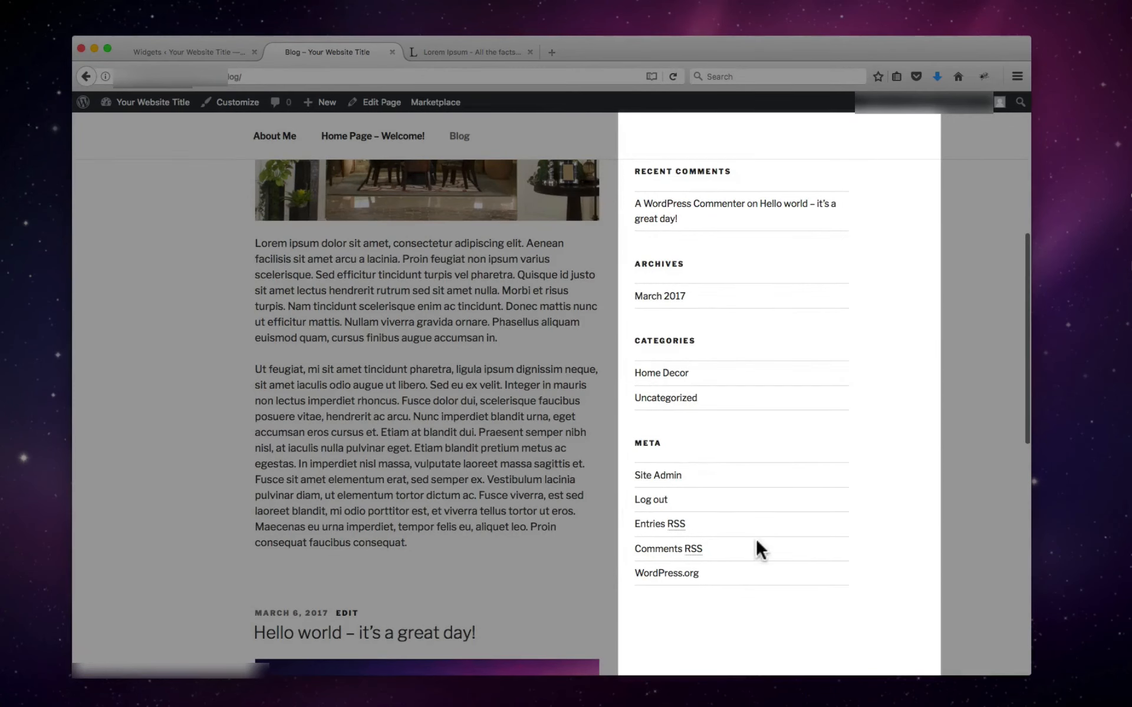
scroll(858, 529, up, 6)
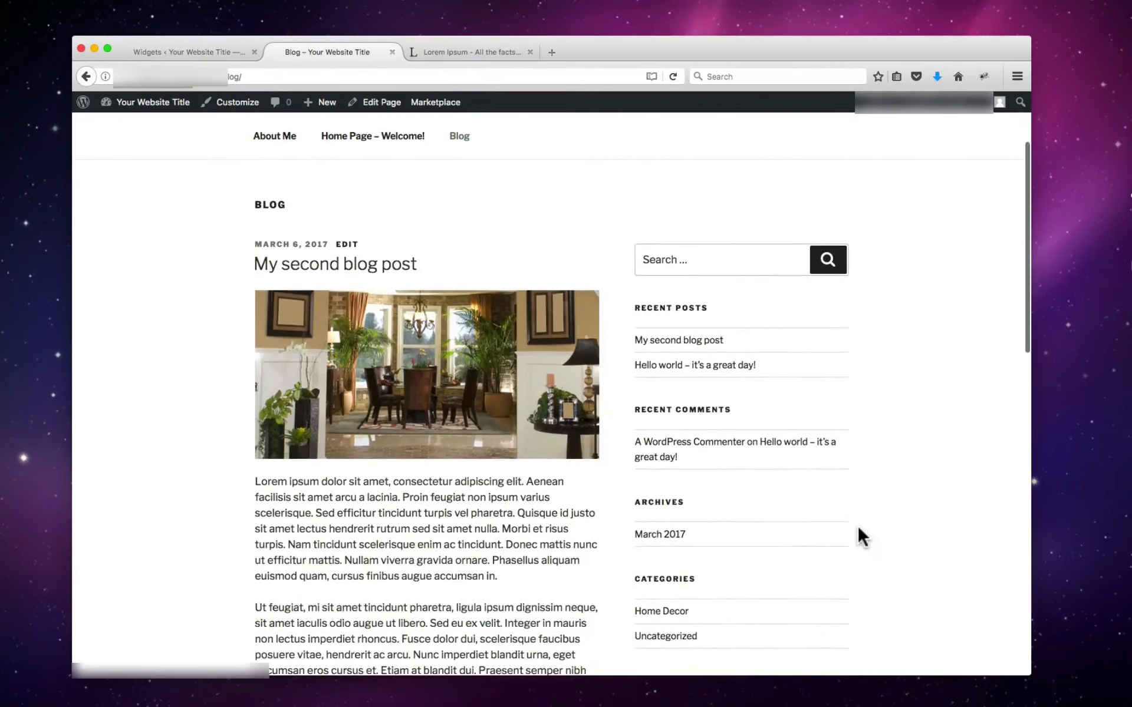
scroll(857, 527, down, 6)
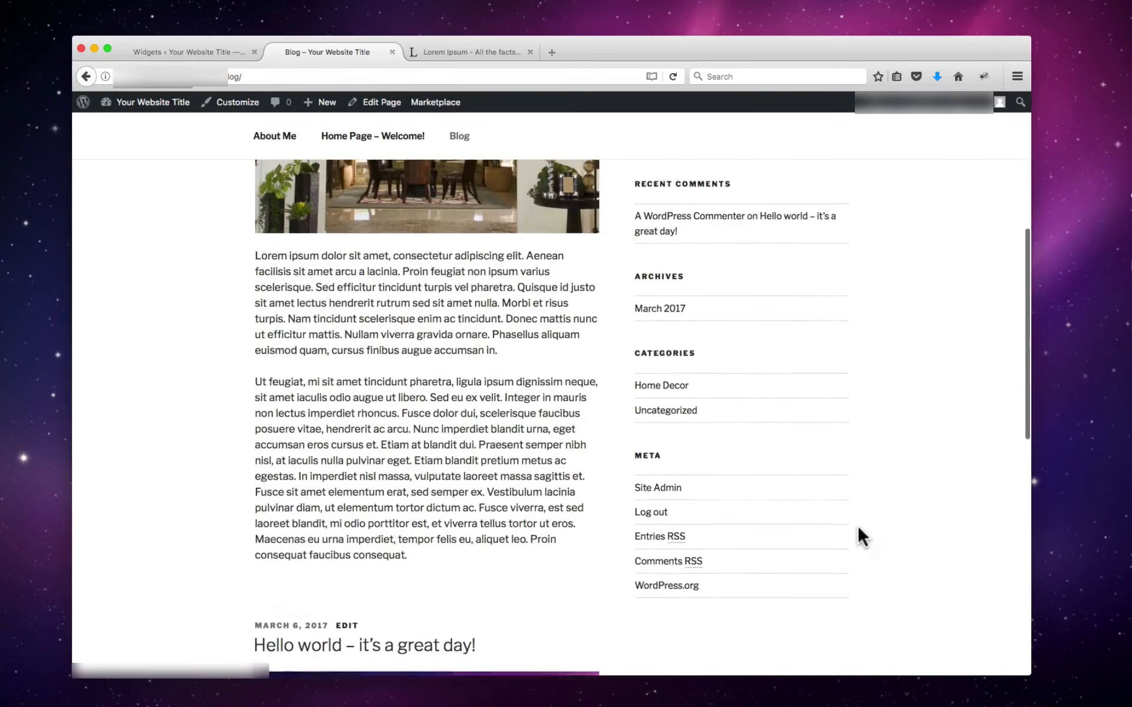
click(183, 53)
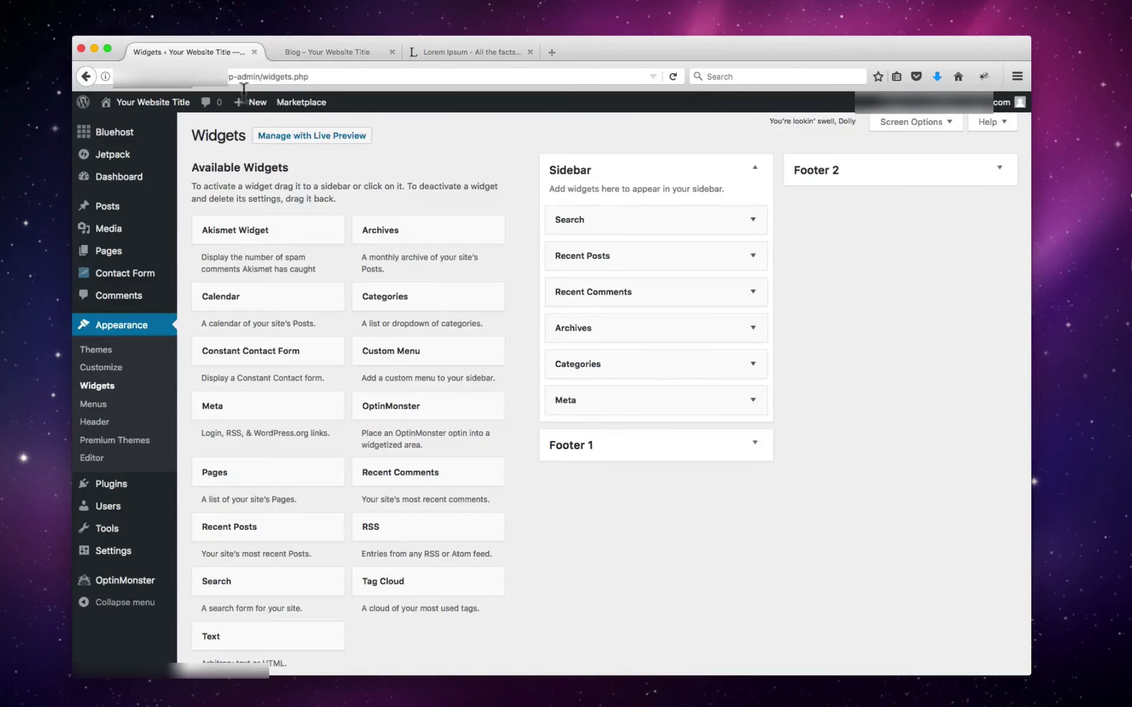
scroll(303, 600, down, 2)
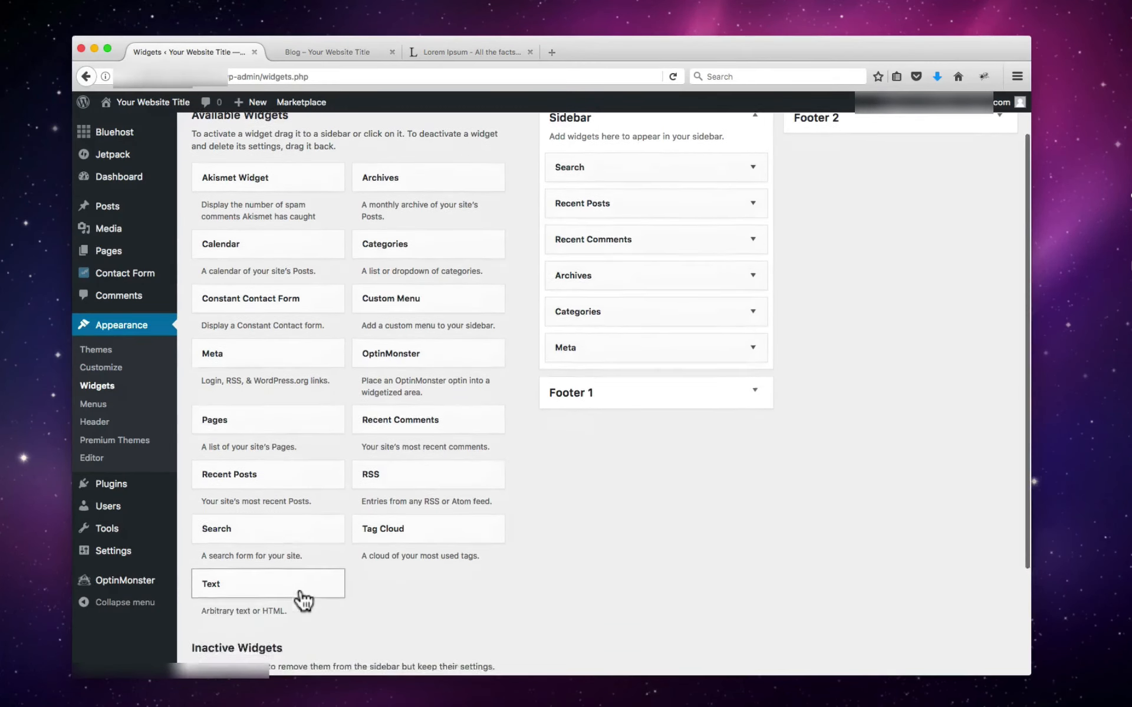
scroll(304, 600, up, 2)
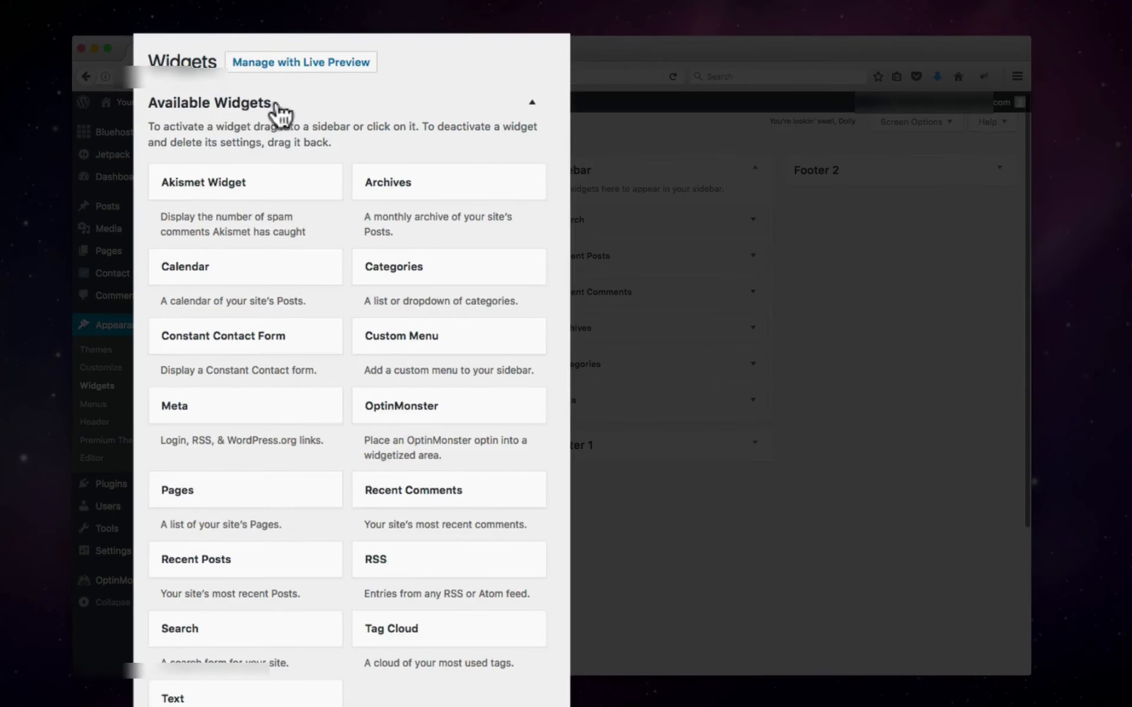
scroll(404, 142, down, 1)
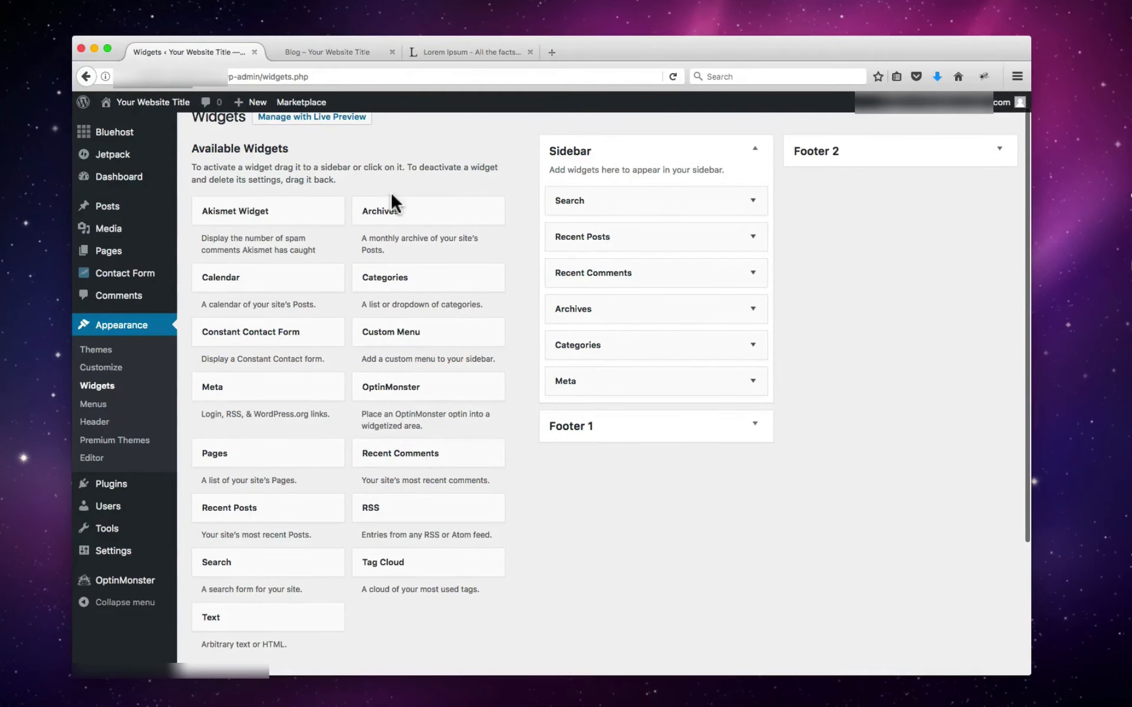
scroll(390, 191, up, 1)
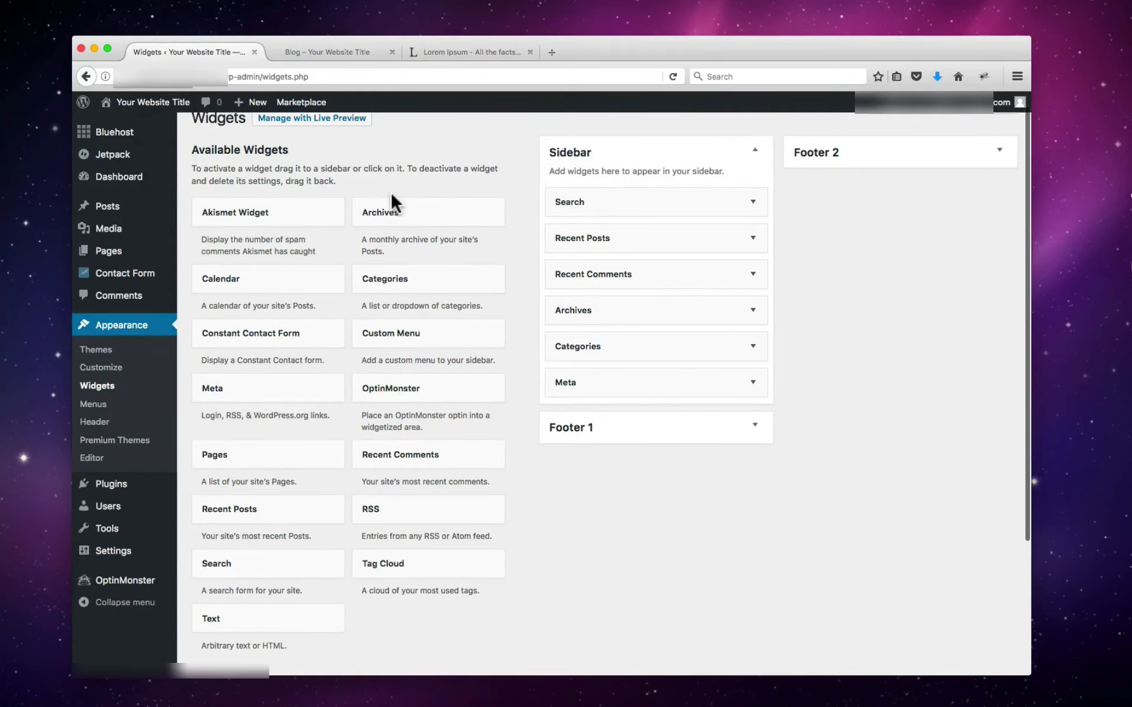
scroll(391, 195, down, 1)
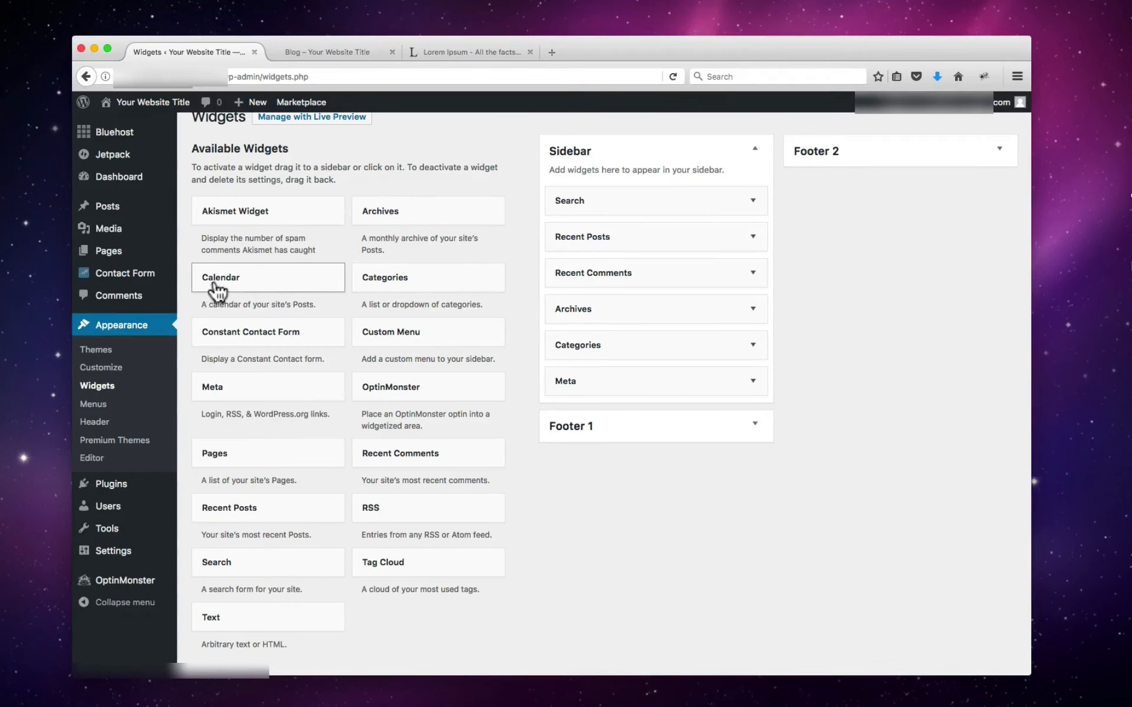
Step: Add a Calendar widget to the Footer 1 area, title it "My Blog Calendar" and save it
drag(218, 285, 593, 459)
drag(581, 477, 588, 472)
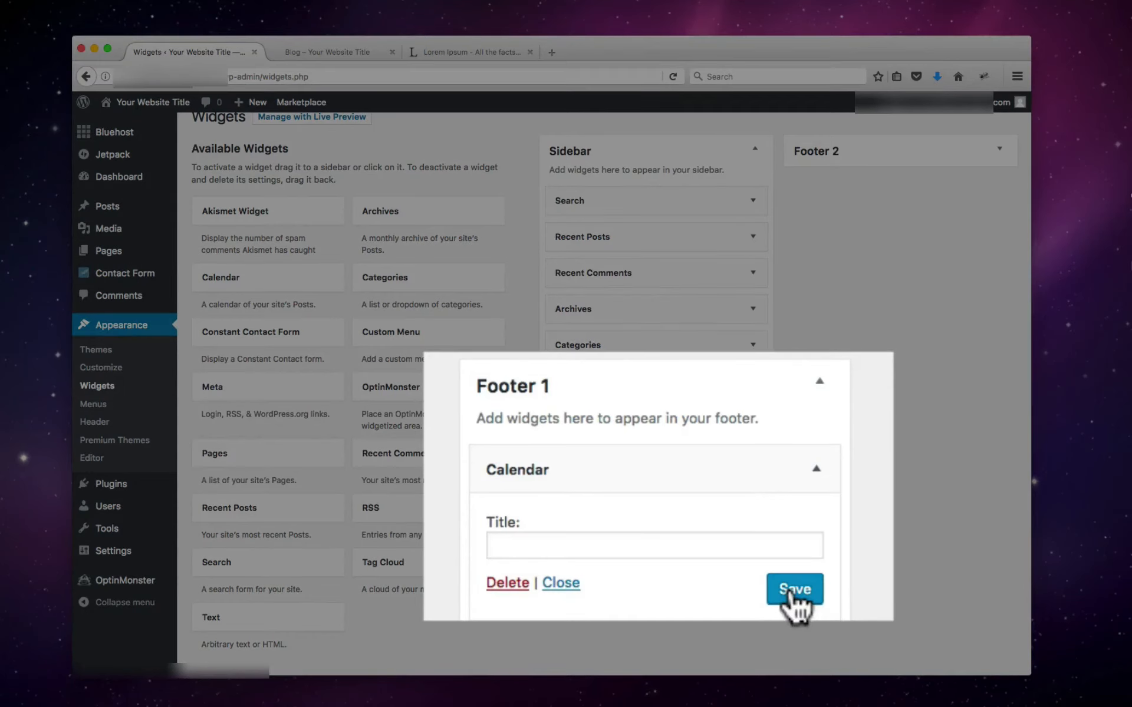
click(651, 542)
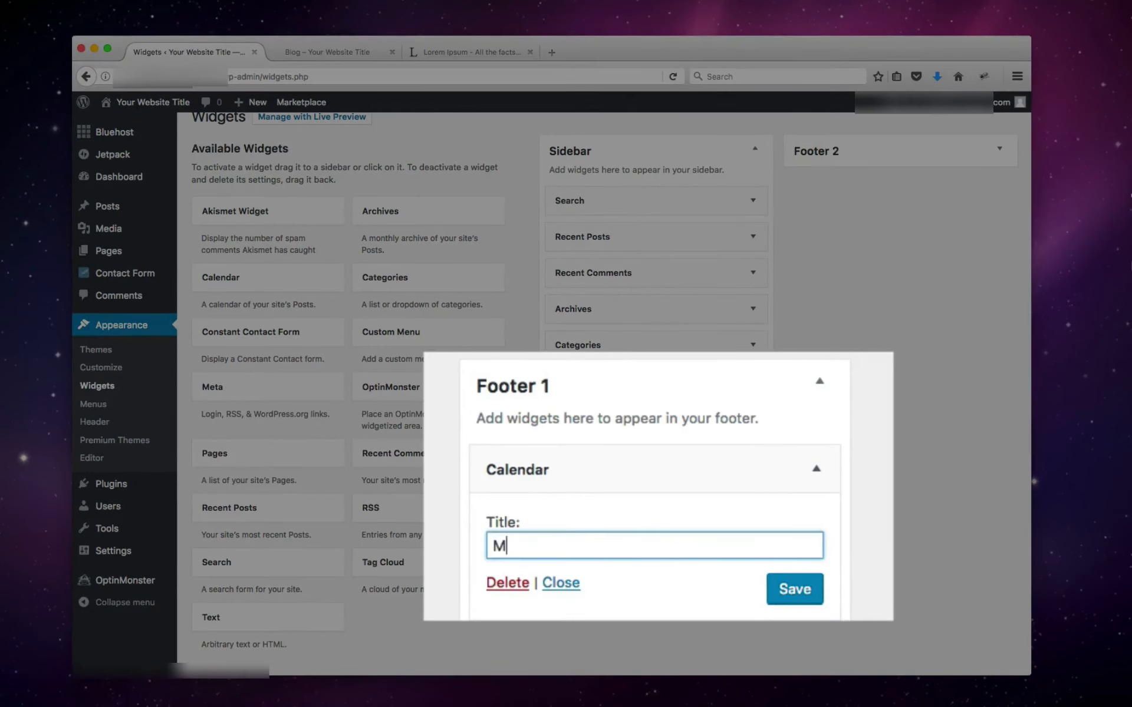
text(My Blog Calendar)
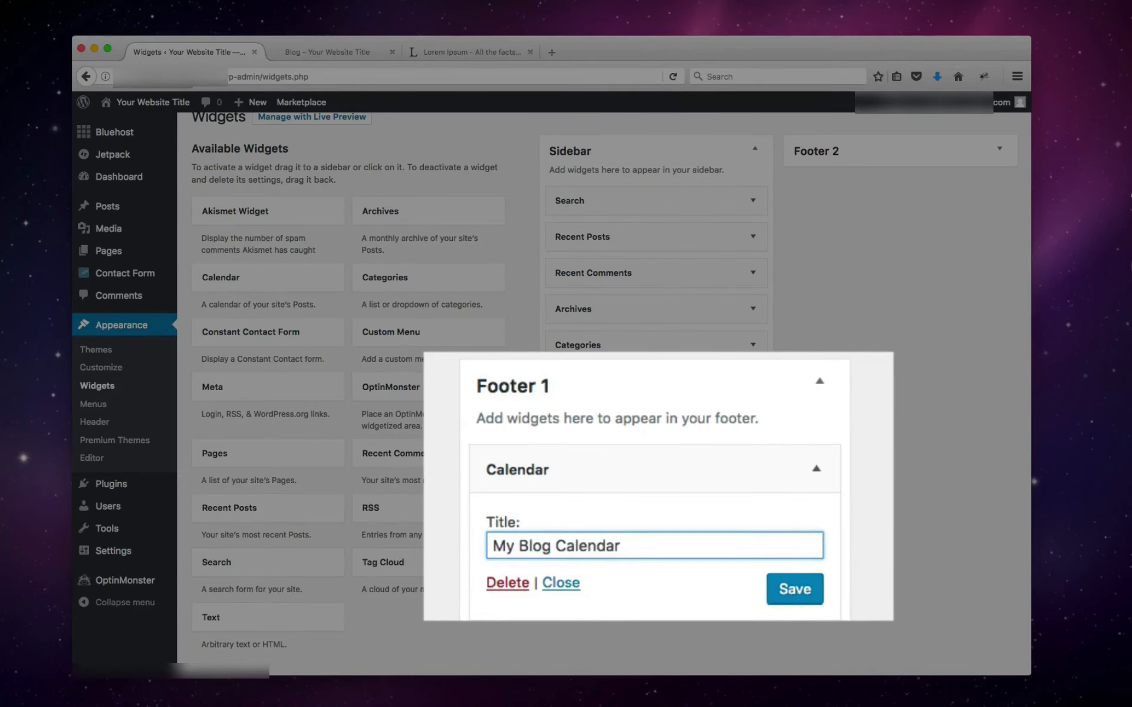
click(795, 589)
Step: Reload the public Blog page and check the calendar in its footer
click(330, 51)
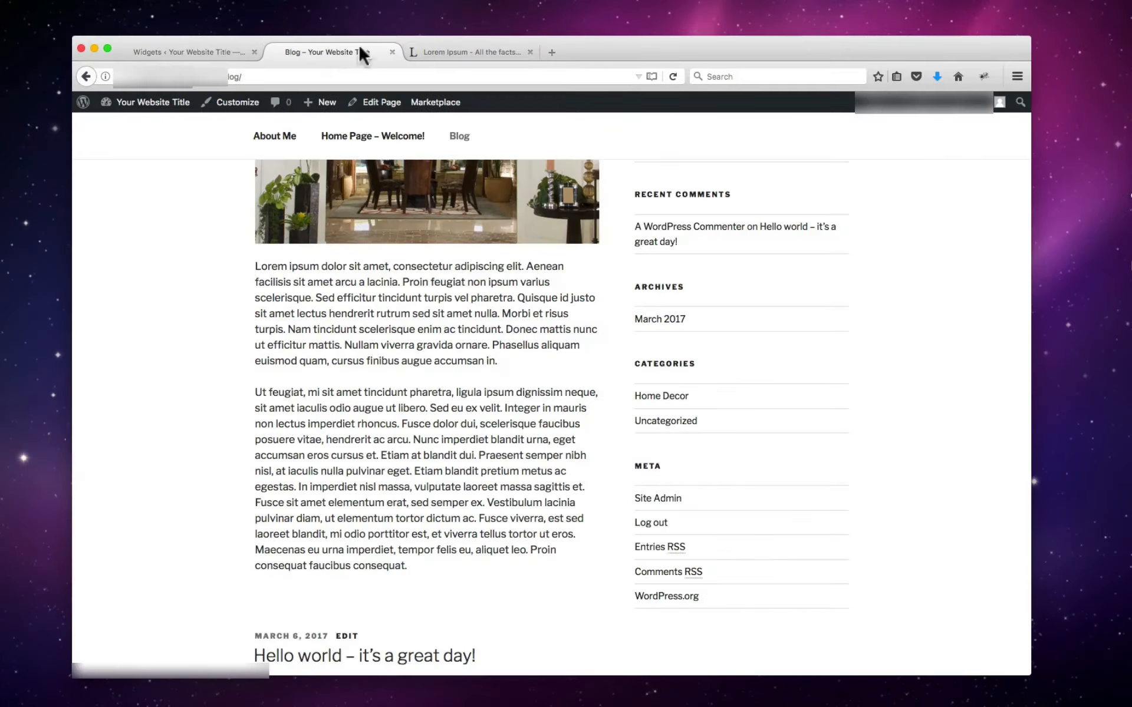
click(673, 77)
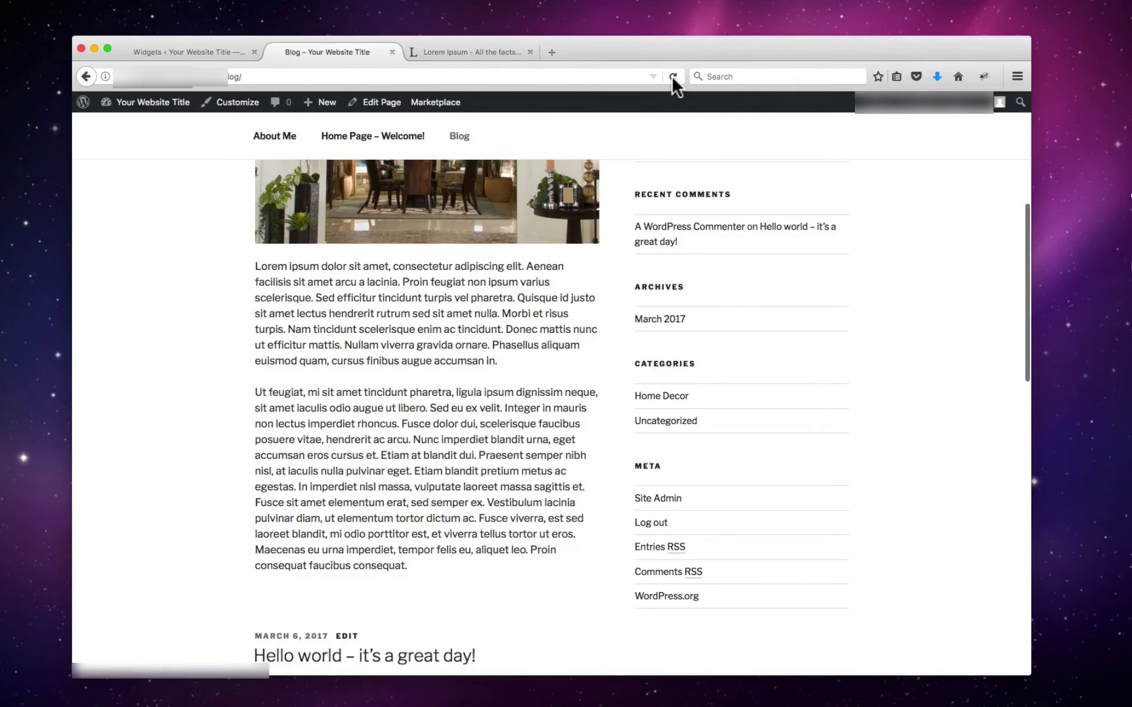
scroll(857, 271, down, 15)
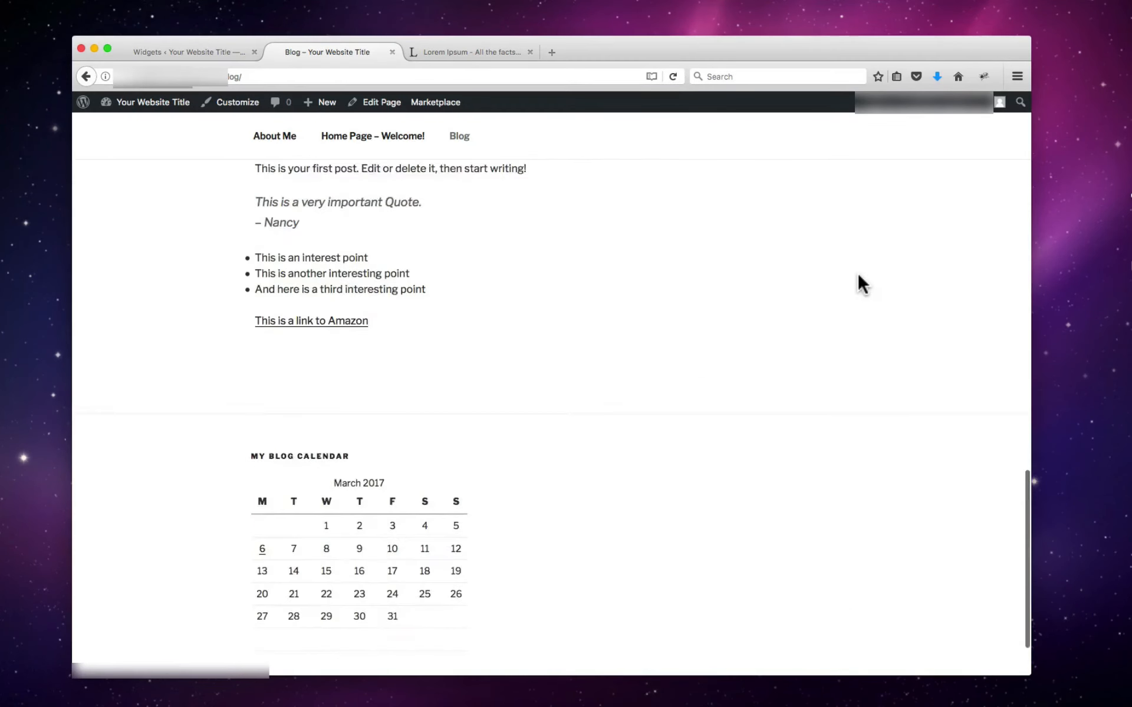
scroll(860, 284, down, 3)
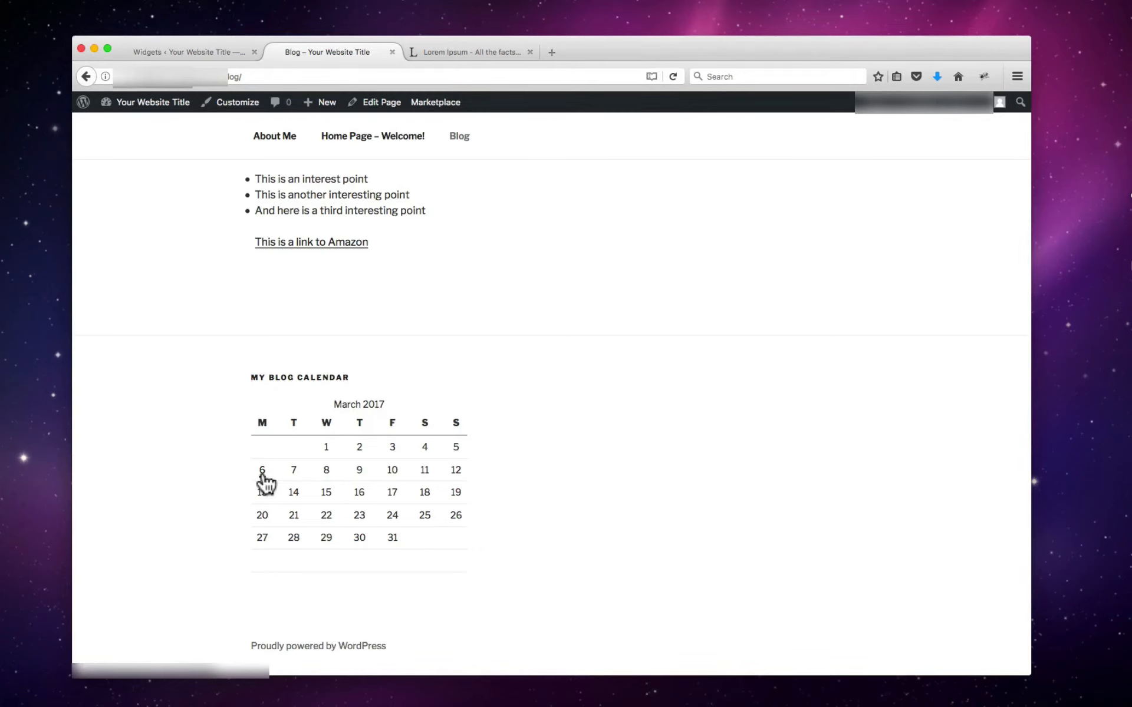
Step: Open the posts for March 6 from the footer calendar and look through that day's archive page
click(263, 475)
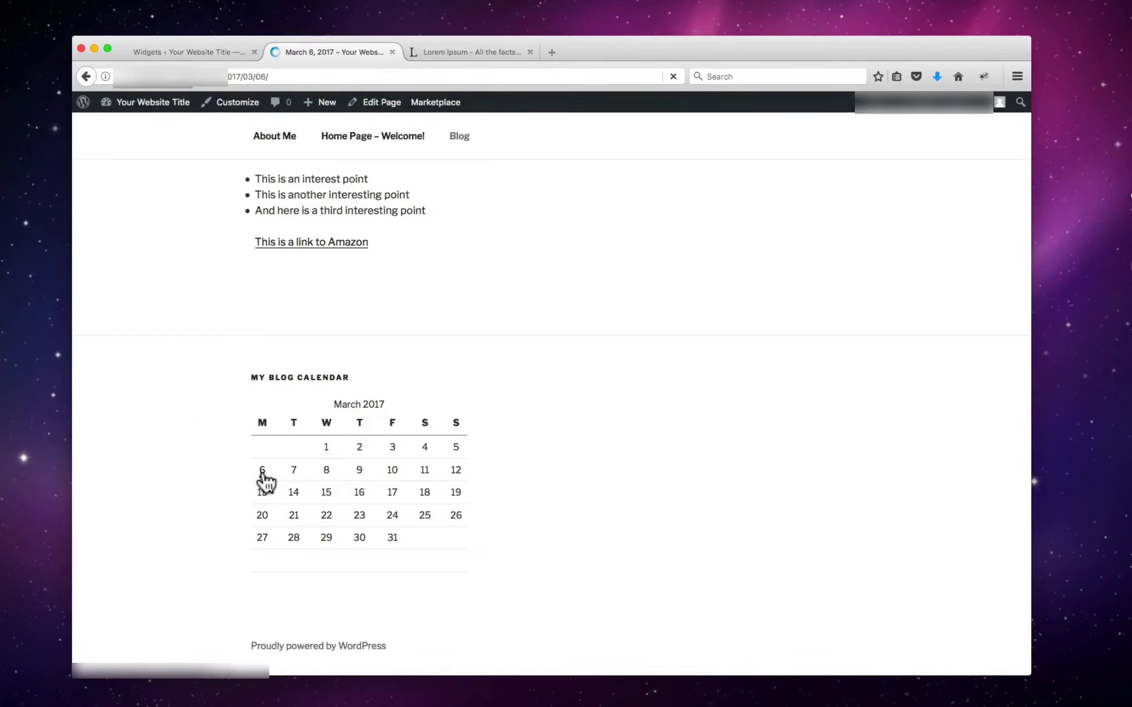
scroll(224, 354, down, 10)
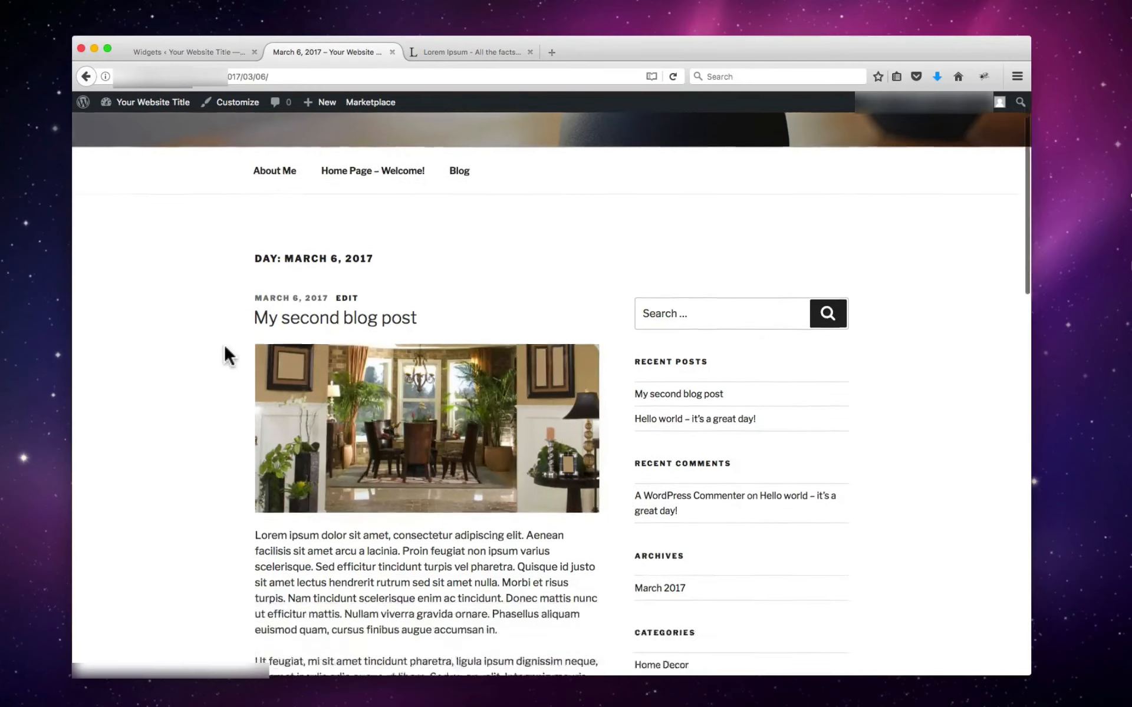
scroll(225, 348, down, 5)
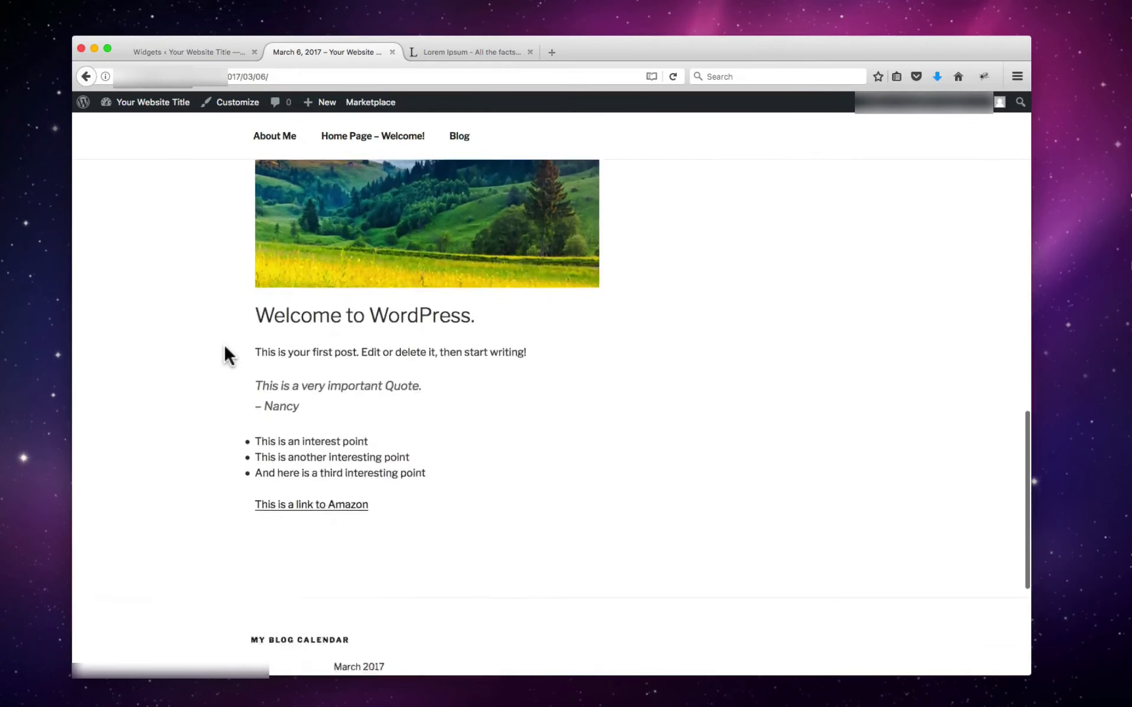
scroll(224, 348, up, 10)
scroll(225, 349, down, 8)
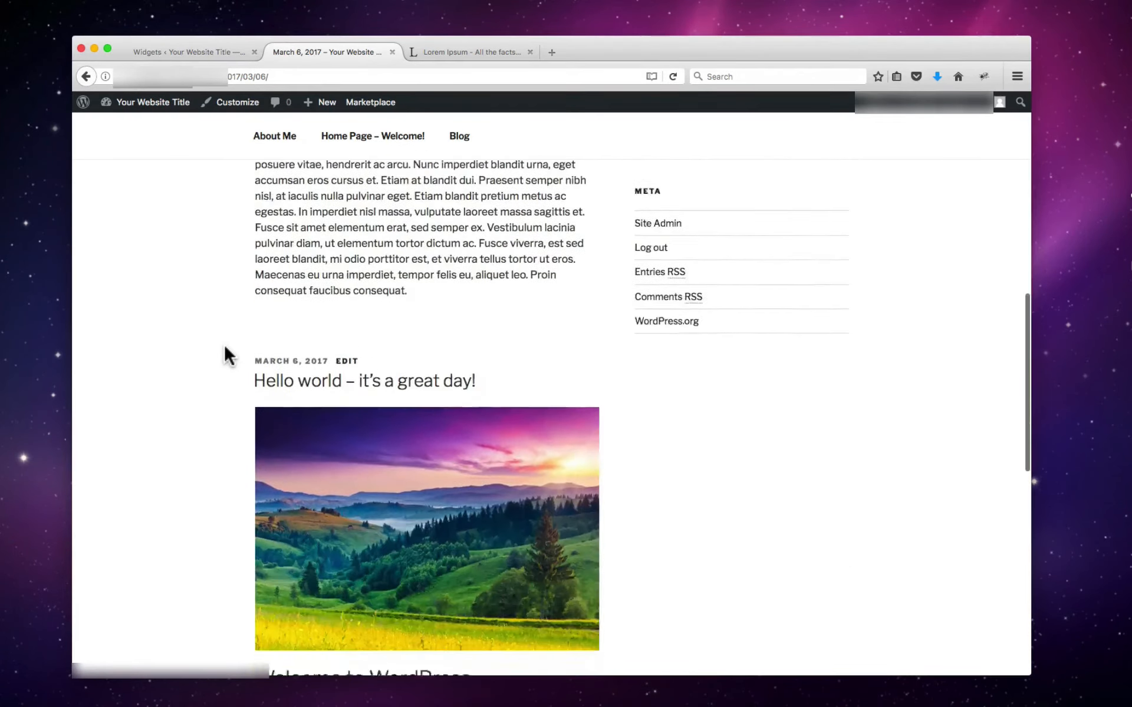
scroll(225, 349, up, 7)
scroll(224, 343, up, 4)
scroll(223, 354, down, 20)
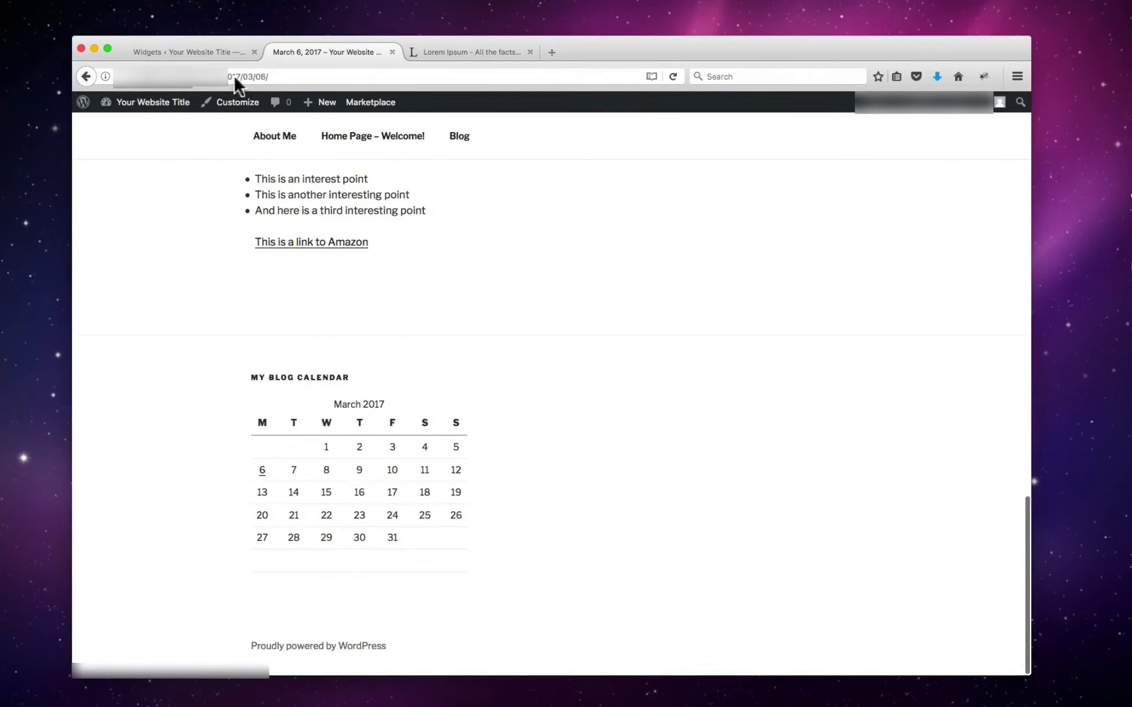
Step: Back on the Widgets screen, add a Recent Comments widget to Footer 2, titled "Comments from my friends", and save it
click(189, 52)
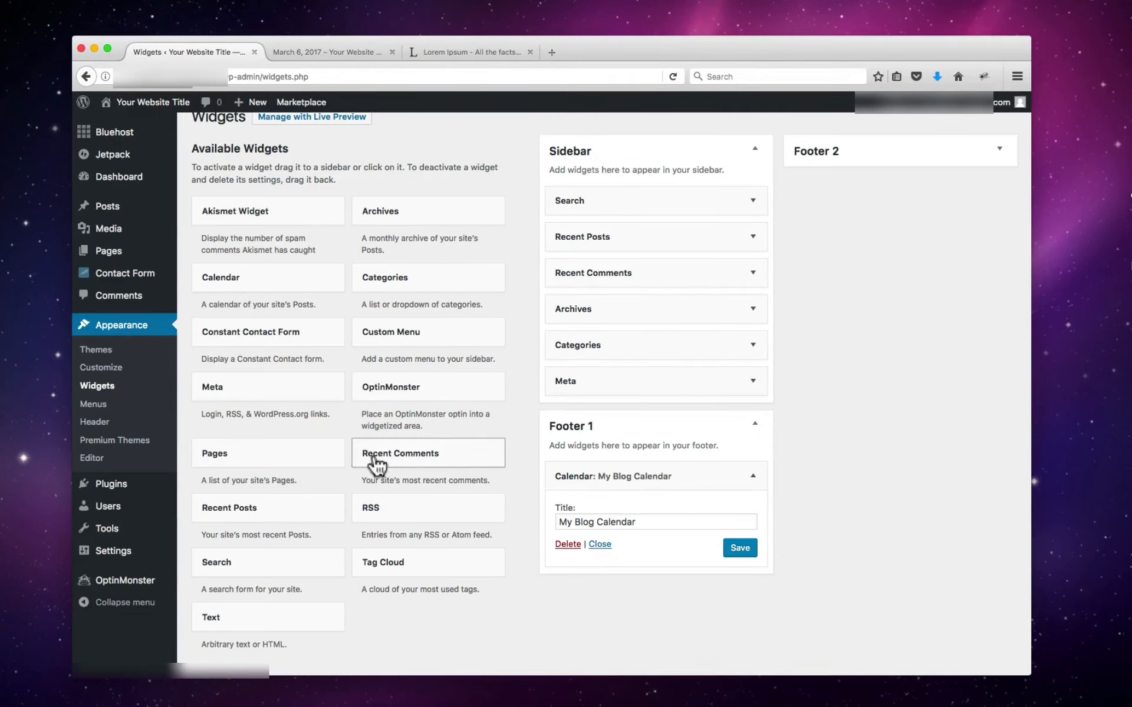
drag(372, 461, 822, 191)
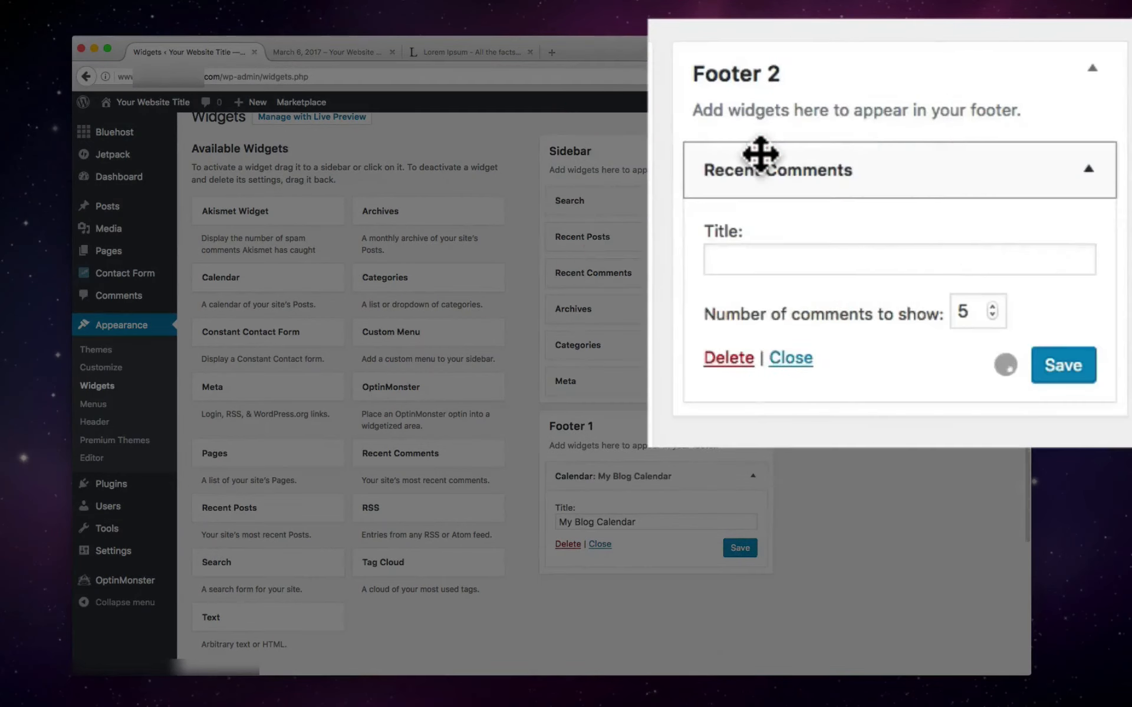
click(785, 258)
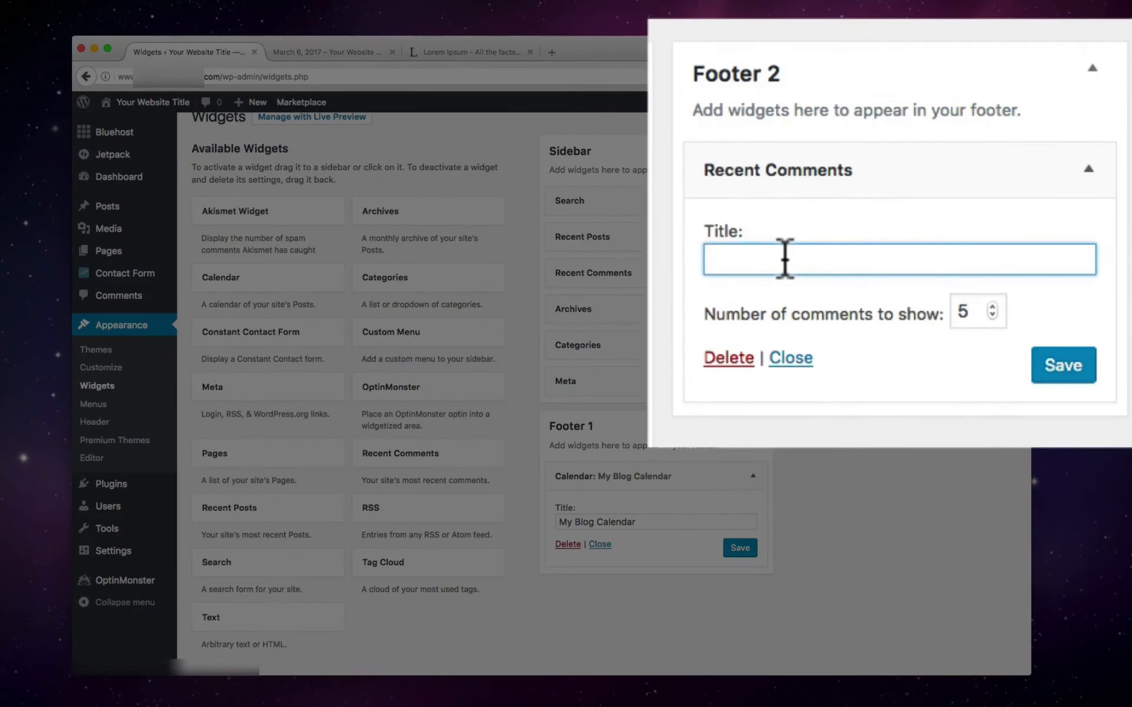
text(Commen)
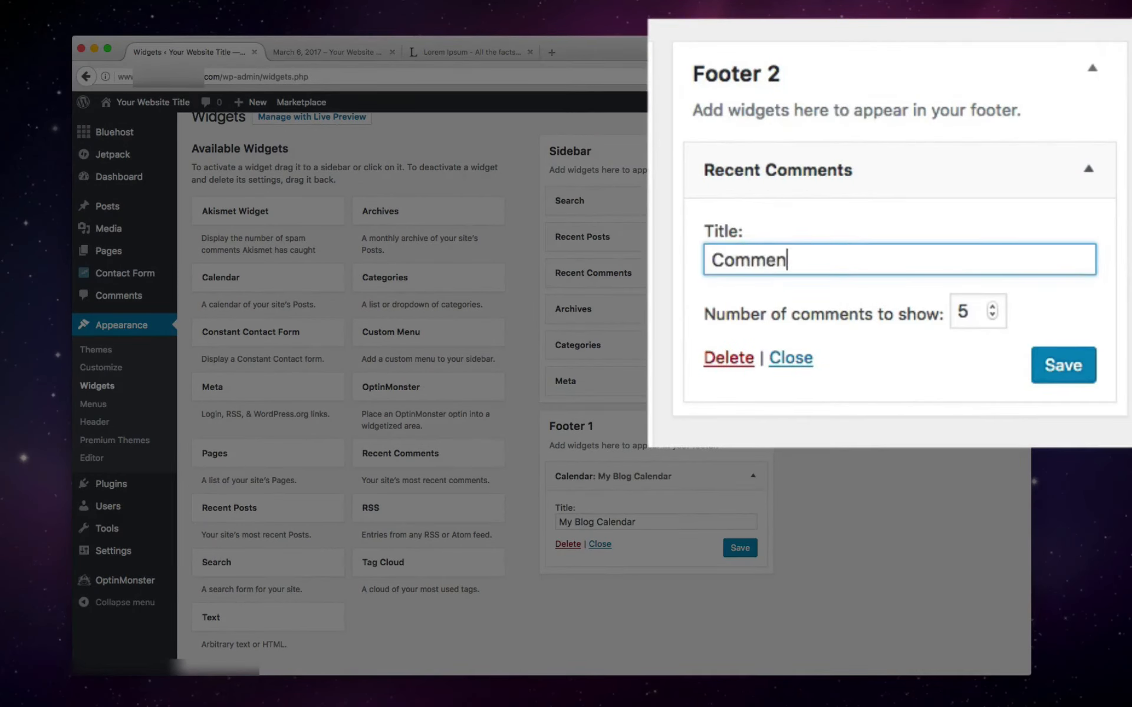
text(ts from my )
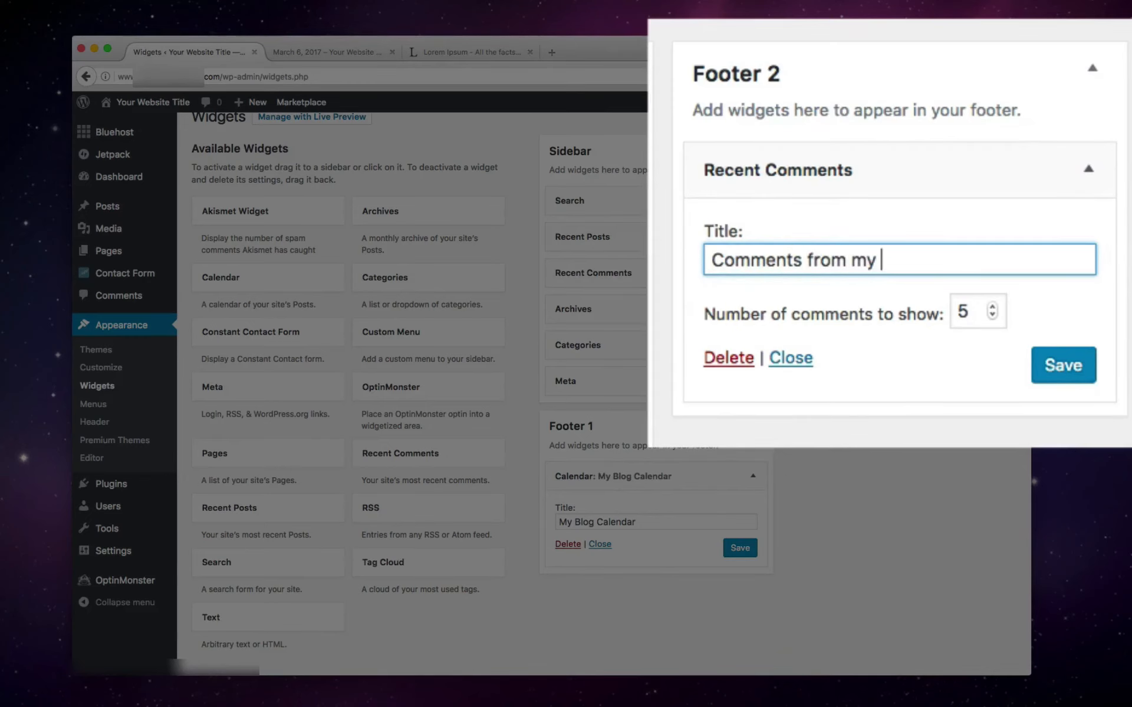
text(friends)
click(1061, 368)
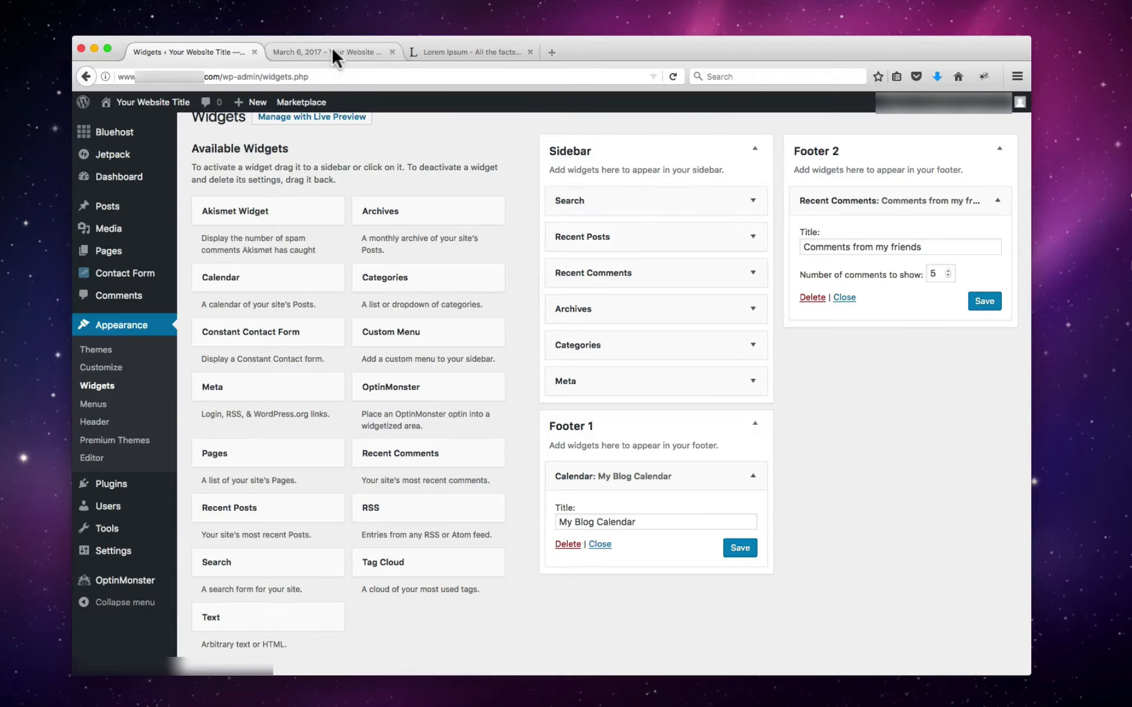
Step: Reload the public March 6 archive page to check its footer widgets, and return to the Widgets screen
click(332, 52)
click(673, 77)
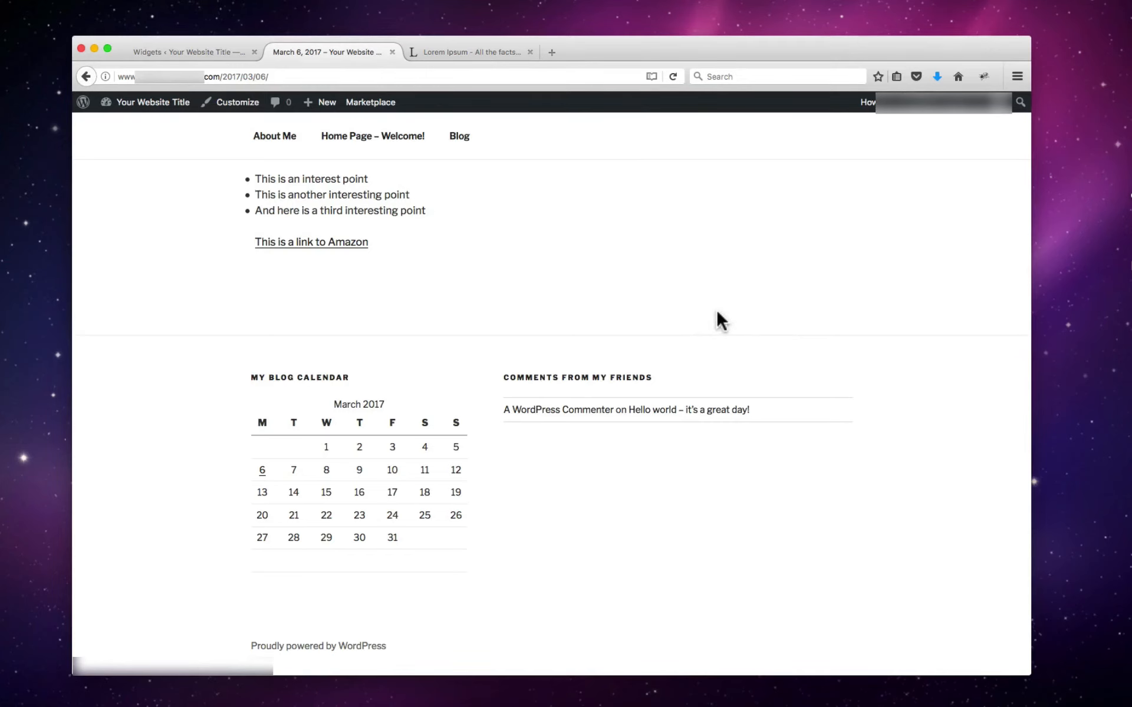
scroll(769, 489, down, 1)
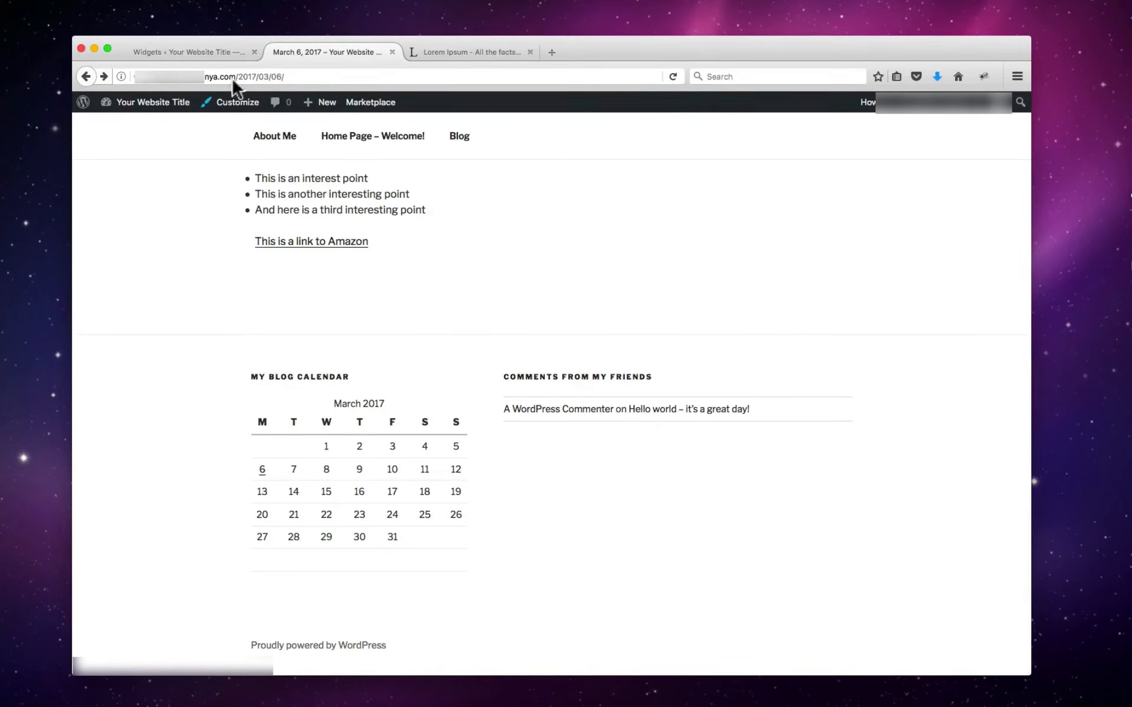
click(222, 51)
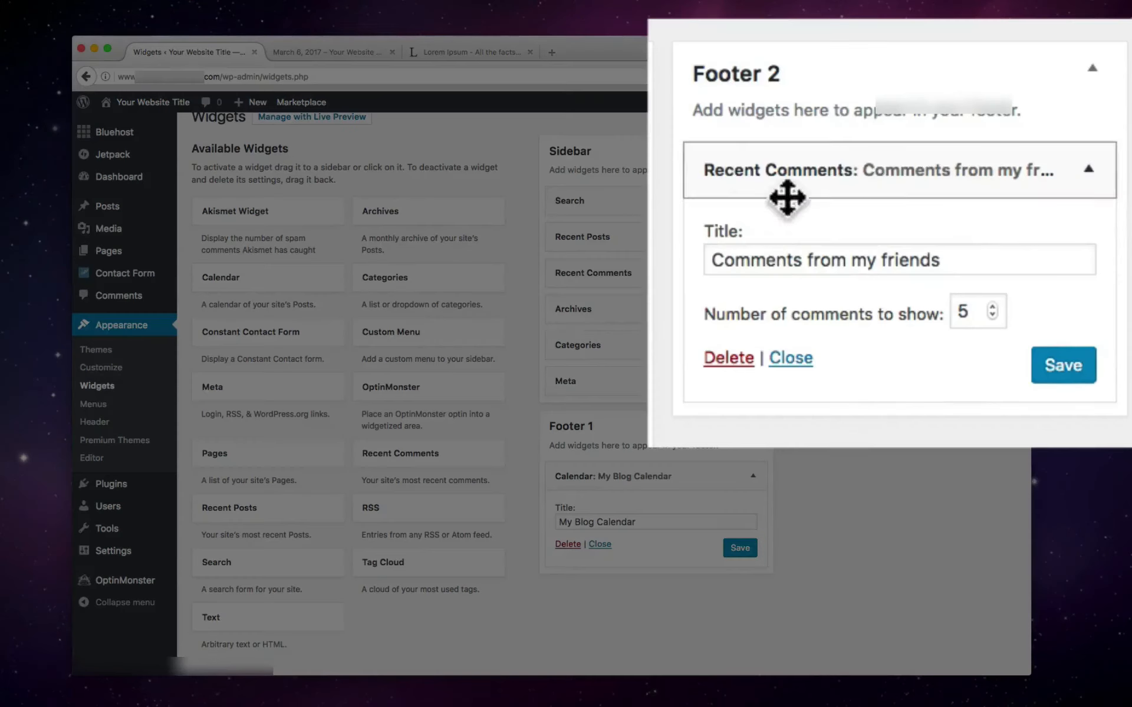